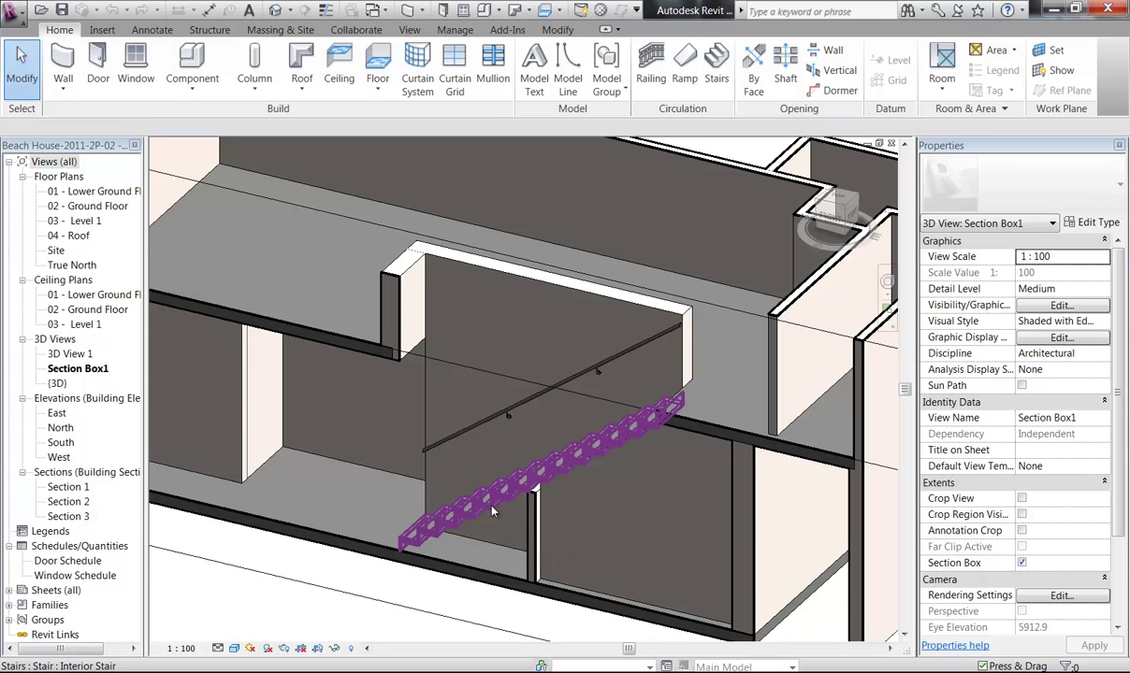
- Examine the existing interior stair, its handrail and the surrounding walls in the Section Box1 3D view
{"action": "left_click", "coordinate": [477, 515]}
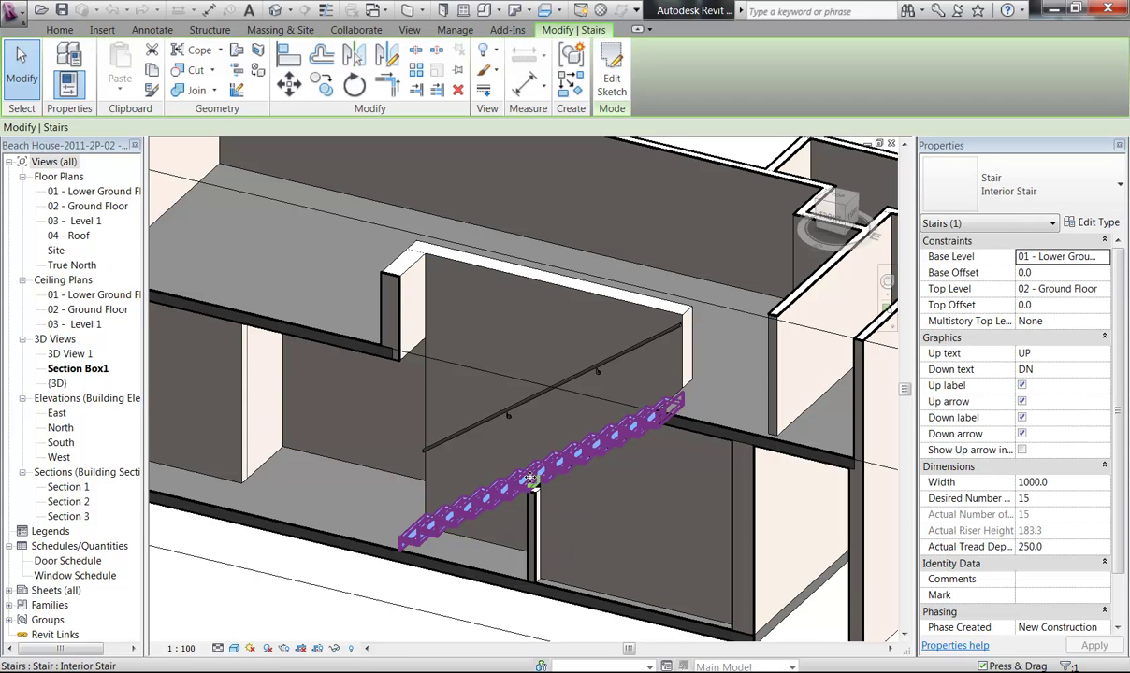
{"action": "key", "text": "Escape"}
{"action": "scroll", "coordinate": [490, 458], "scroll_direction": "up", "scroll_amount": 2}
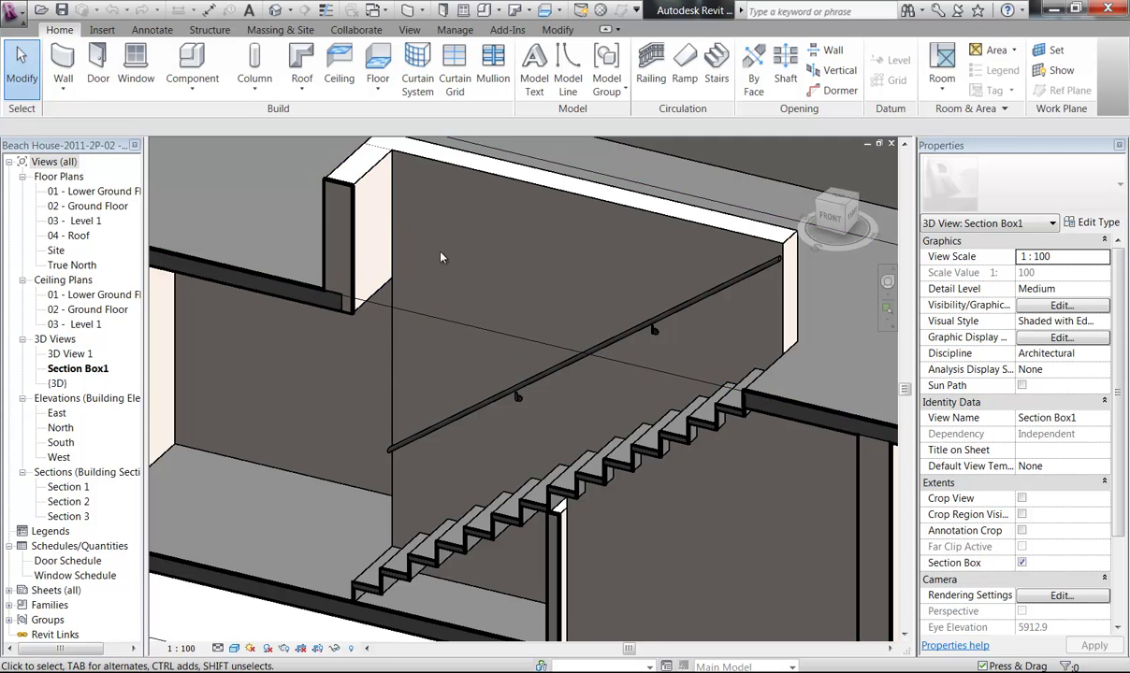
{"action": "scroll", "coordinate": [505, 236], "scroll_direction": "down", "scroll_amount": 2}
{"action": "middle_click_drag", "start_coordinate": [508, 239], "coordinate": [506, 280]}
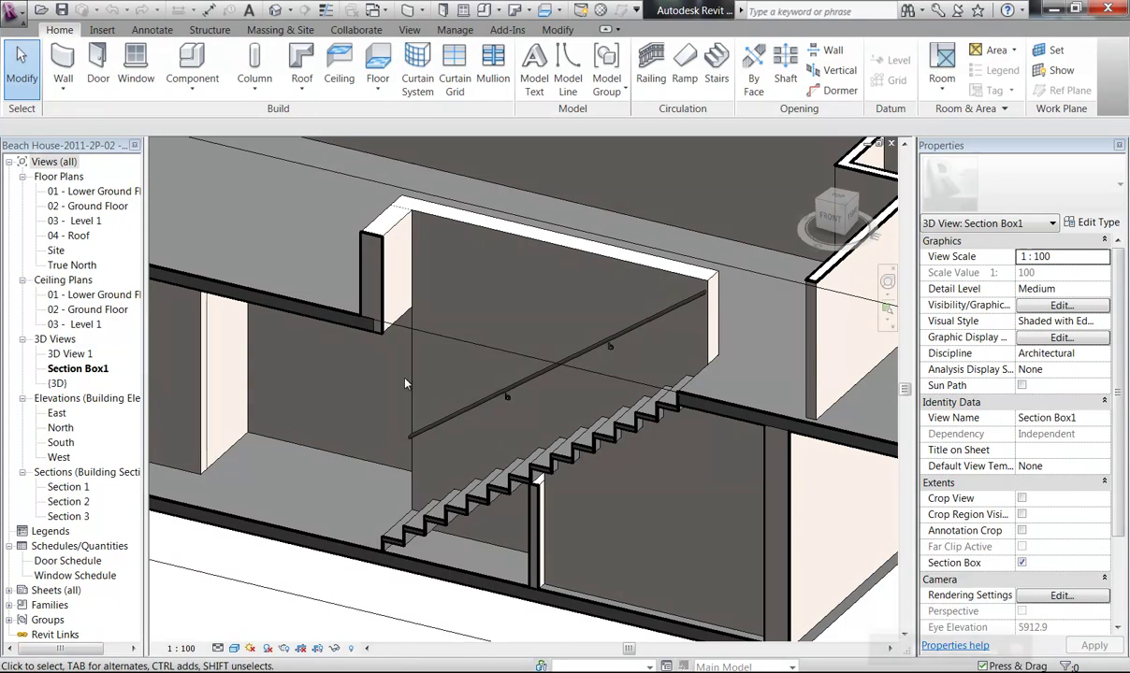
{"action": "middle_click_drag", "start_coordinate": [417, 334], "coordinate": [426, 363]}
{"action": "middle_click_drag", "start_coordinate": [595, 360], "coordinate": [496, 388]}
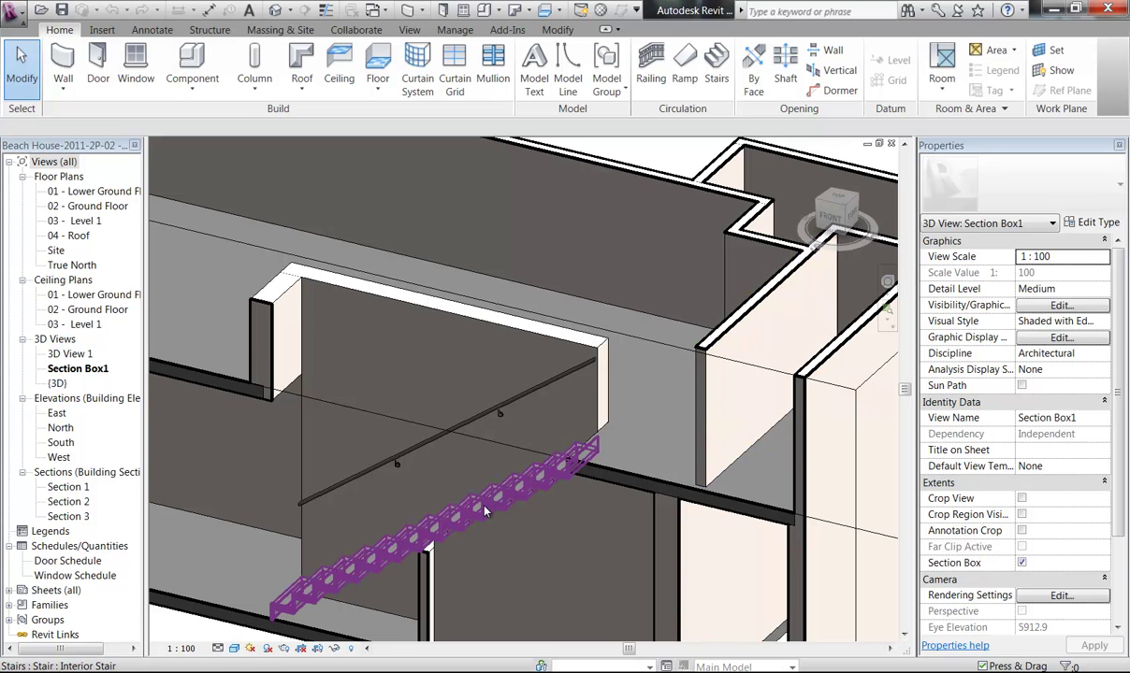
- Open the 02 - Ground Floor plan and examine the narrow passage between the partition and the outer wall beside the stair
{"action": "double_click", "coordinate": [79, 207]}
{"action": "scroll", "coordinate": [589, 393], "scroll_direction": "up", "scroll_amount": 6}
{"action": "scroll", "coordinate": [534, 415], "scroll_direction": "up", "scroll_amount": 4}
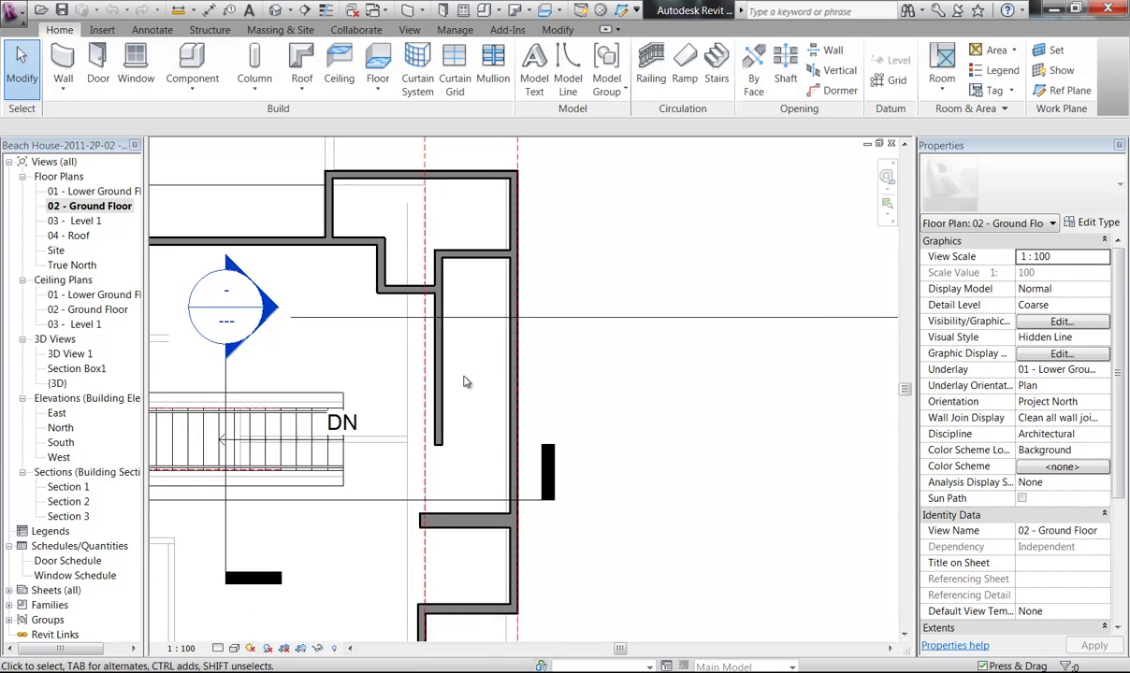
{"action": "scroll", "coordinate": [467, 379], "scroll_direction": "up", "scroll_amount": 2}
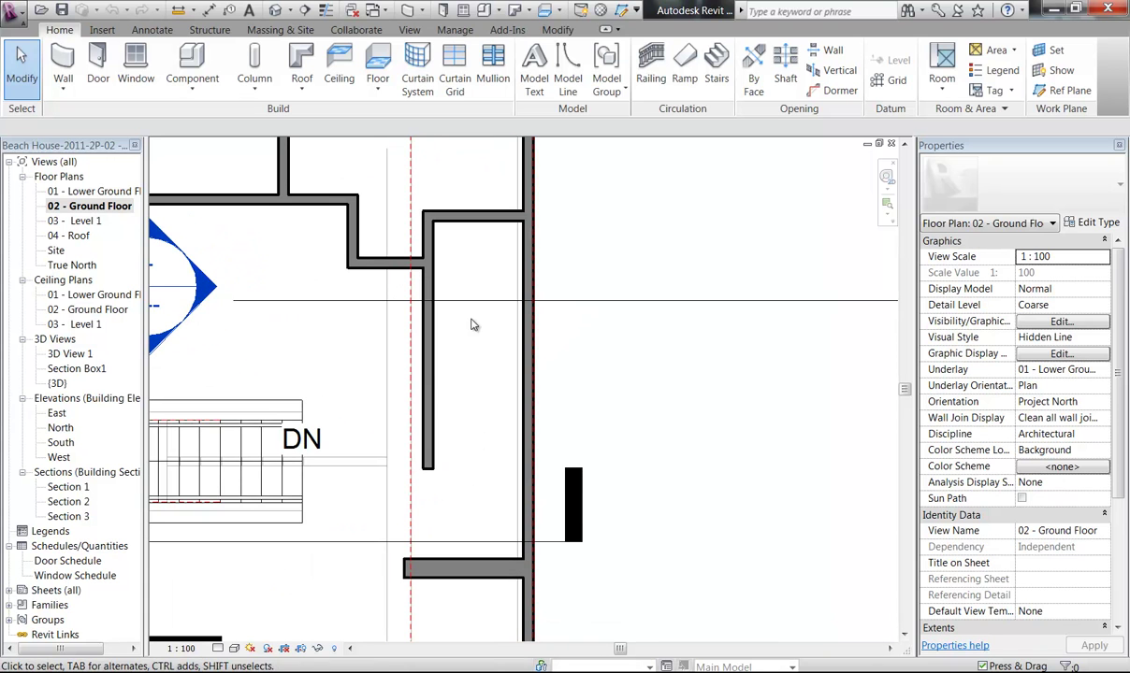
{"action": "mouse_move", "coordinate": [474, 458]}
{"action": "middle_mouse_down"}
{"action": "mouse_move", "coordinate": [499, 303]}
{"action": "mouse_move", "coordinate": [492, 460]}
{"action": "middle_mouse_up"}
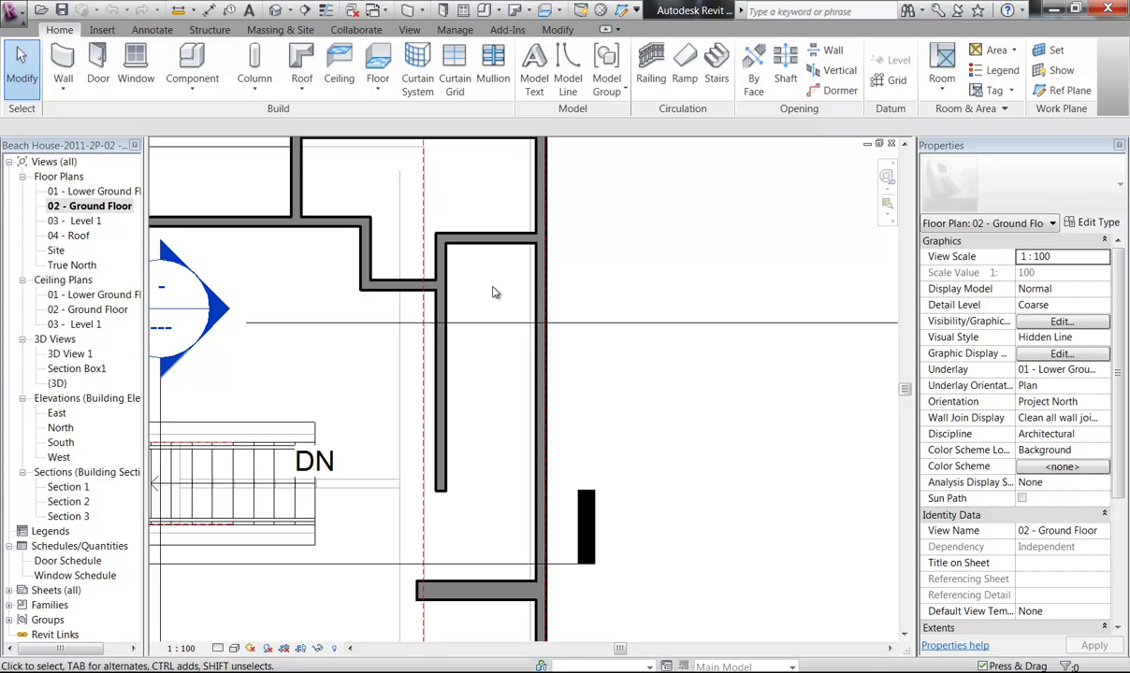
- In the 03 - Level 1 plan, measure the clearance from the short inner wall's corner to the outer wall above it
{"action": "double_click", "coordinate": [78, 223]}
{"action": "middle_click_drag", "start_coordinate": [499, 297], "coordinate": [503, 298]}
{"action": "scroll", "coordinate": [375, 298], "scroll_direction": "up", "scroll_amount": 2}
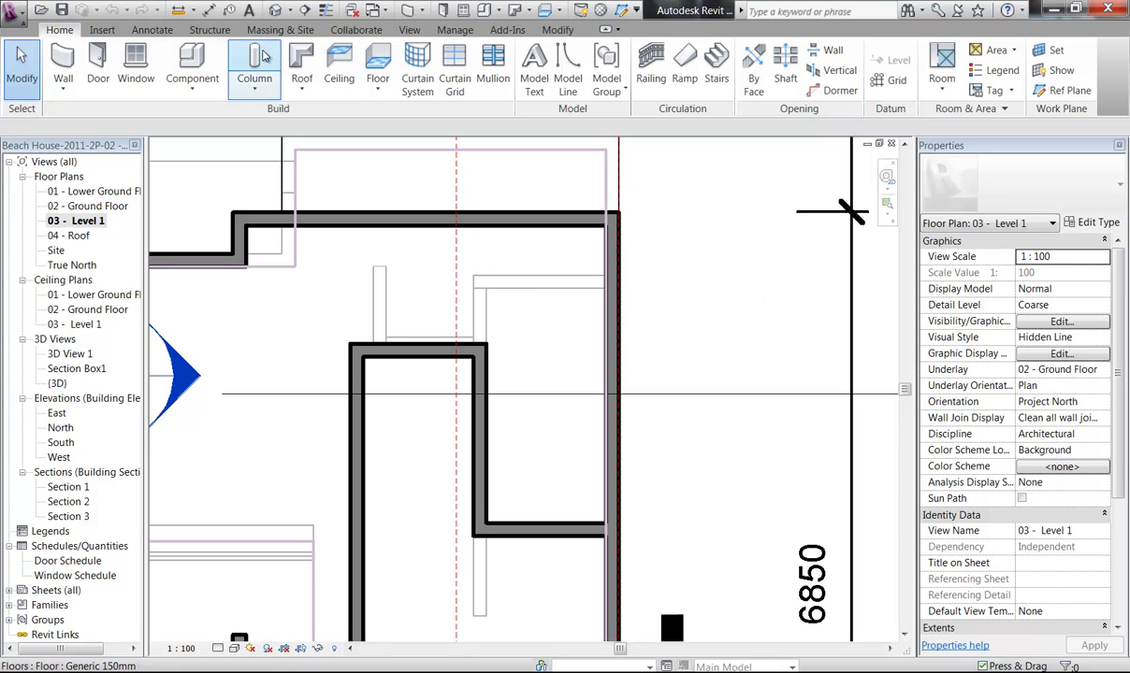
{"action": "left_click", "coordinate": [177, 10]}
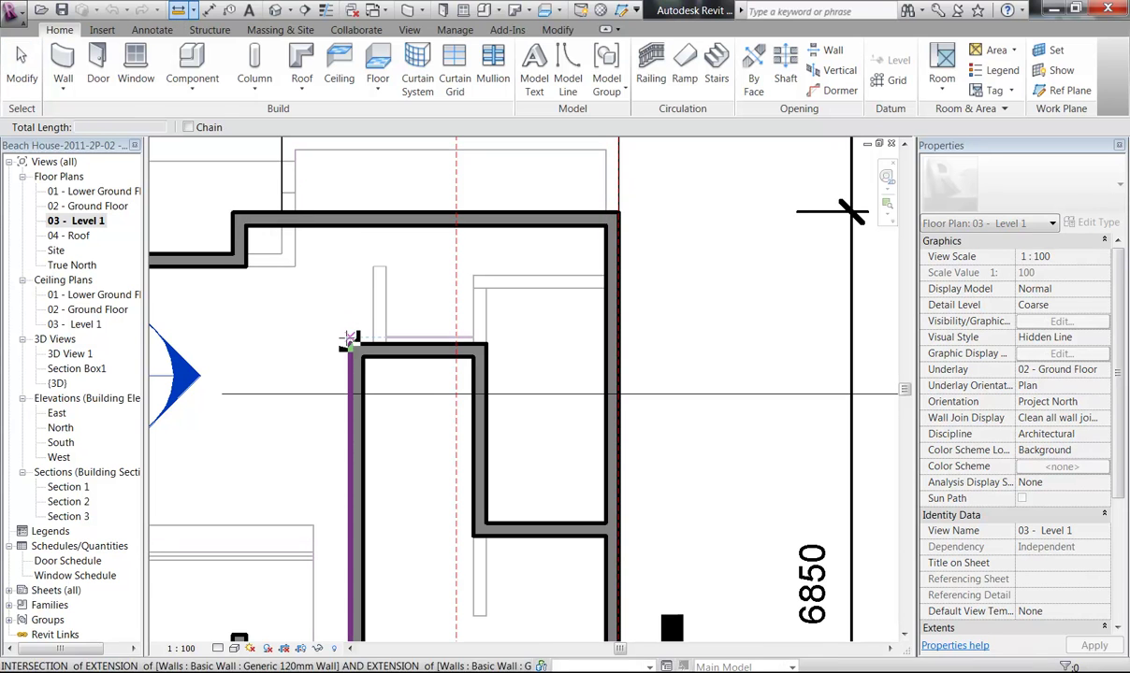
{"action": "left_click", "coordinate": [352, 347]}
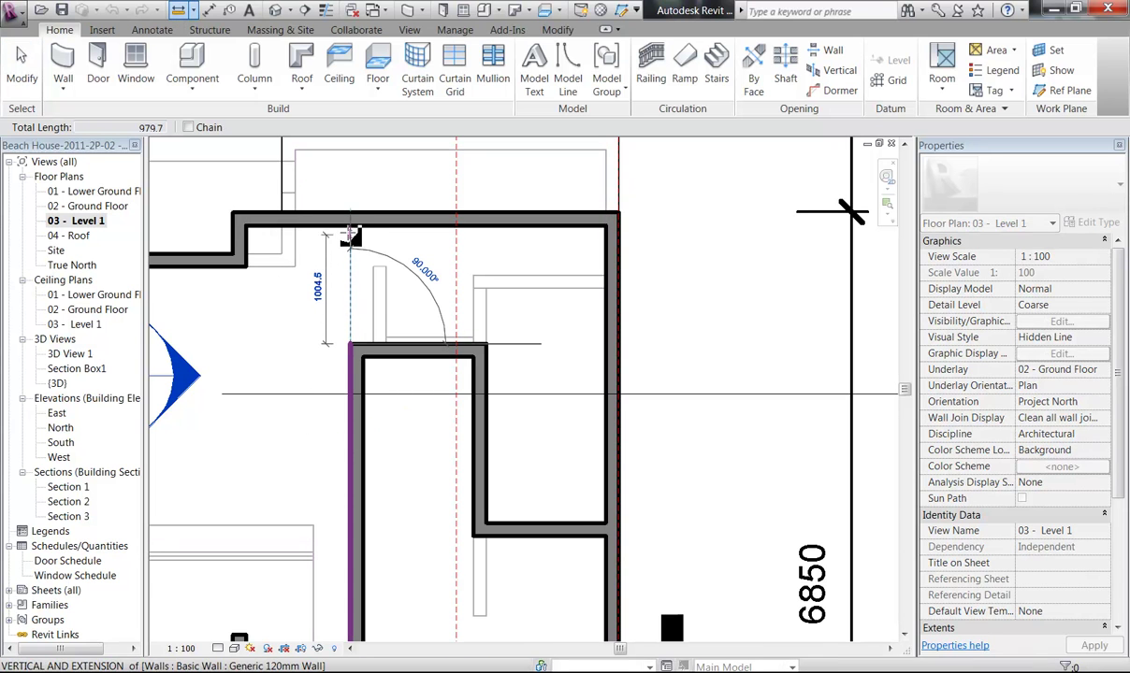
{"action": "left_click", "coordinate": [352, 229]}
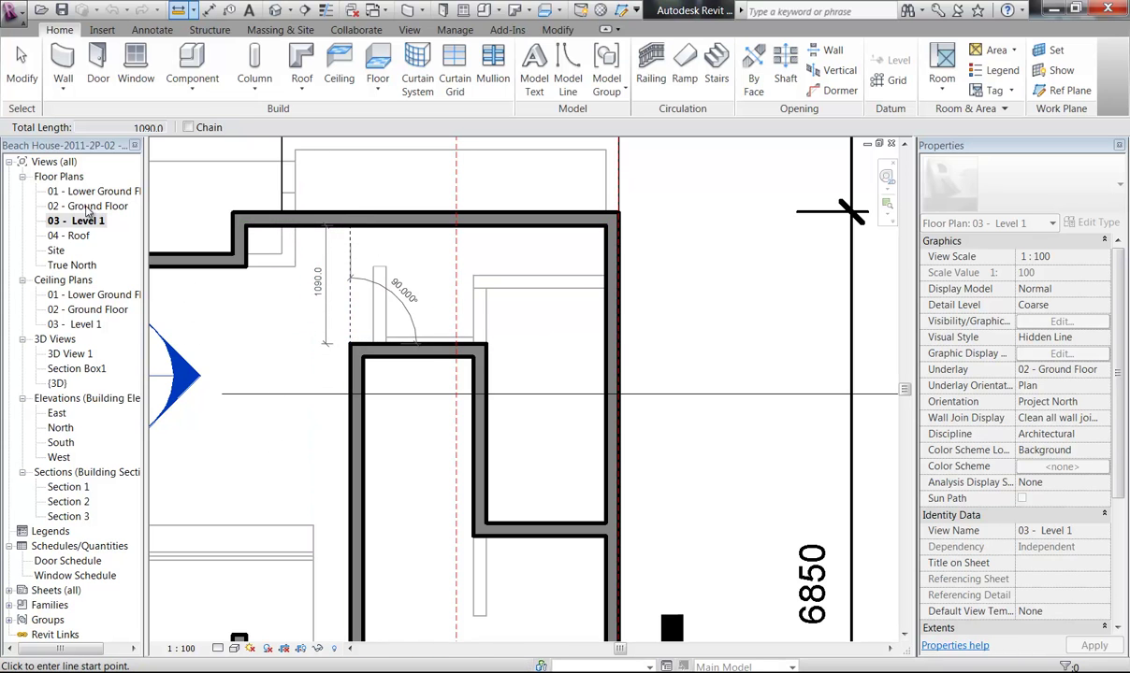
- In the 02 - Ground Floor plan, measure the passage width from the partition's free end across to the outer wall
{"action": "double_click", "coordinate": [87, 206]}
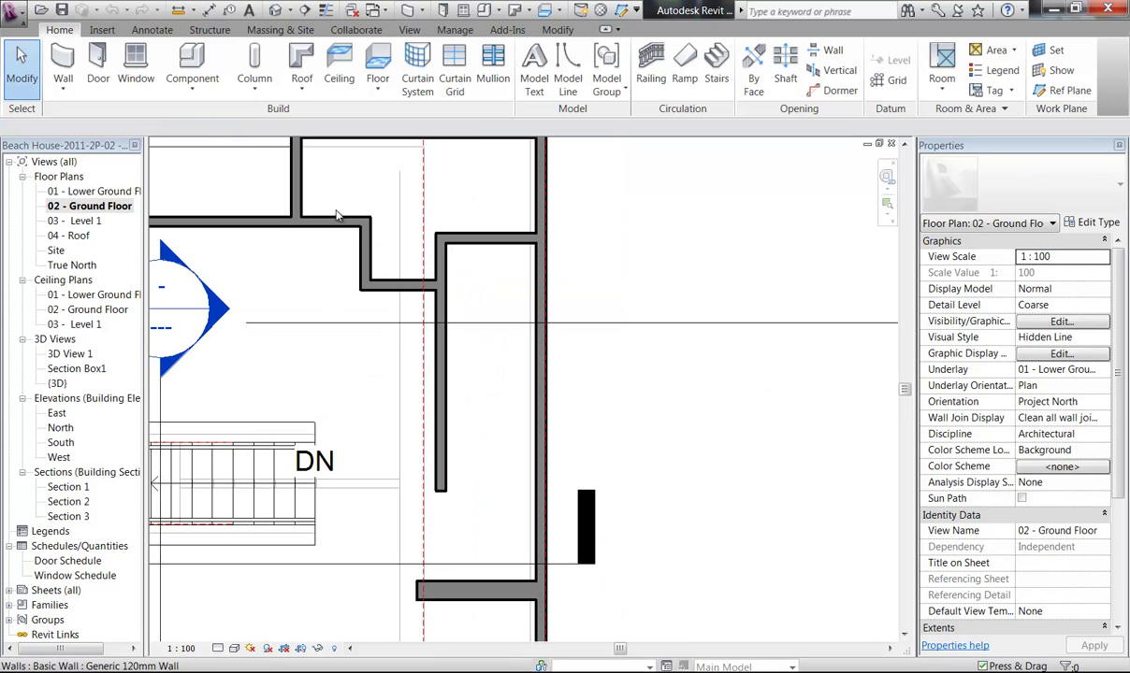
{"action": "left_click", "coordinate": [179, 9]}
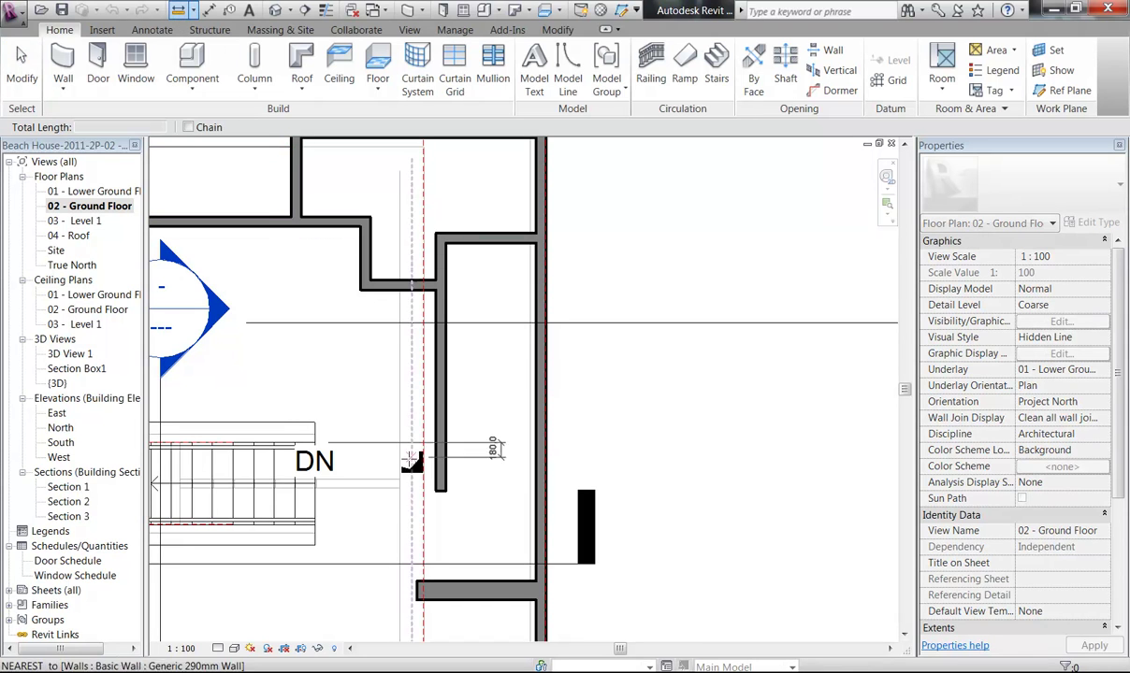
{"action": "left_click", "coordinate": [440, 490]}
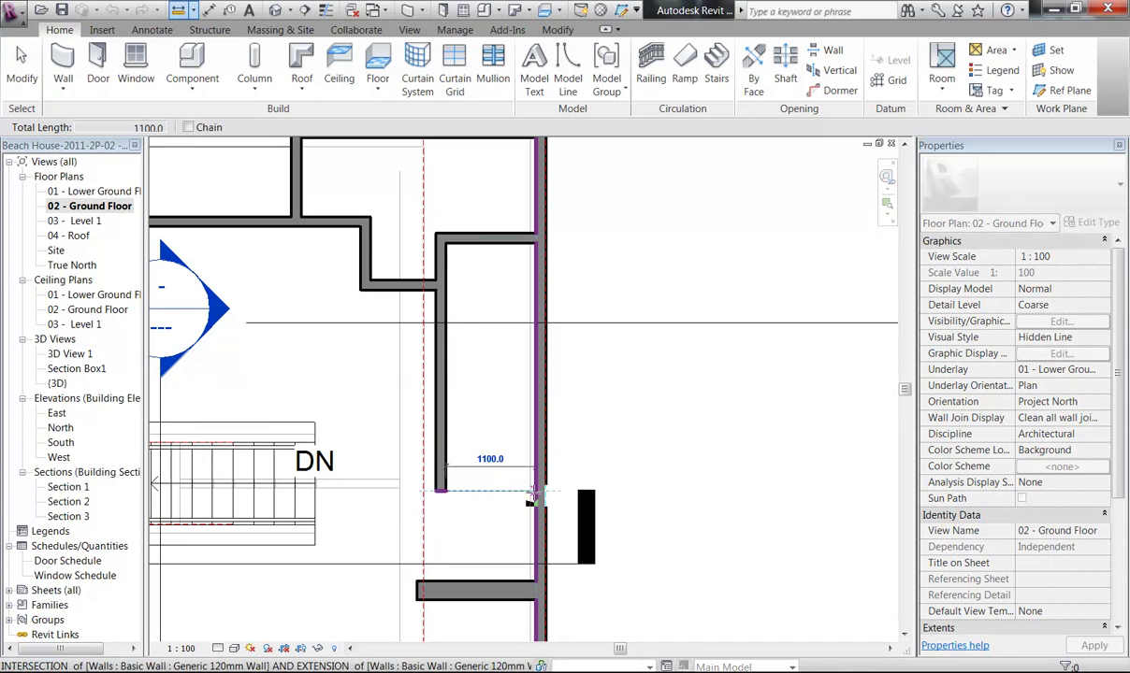
{"action": "left_click", "coordinate": [538, 493]}
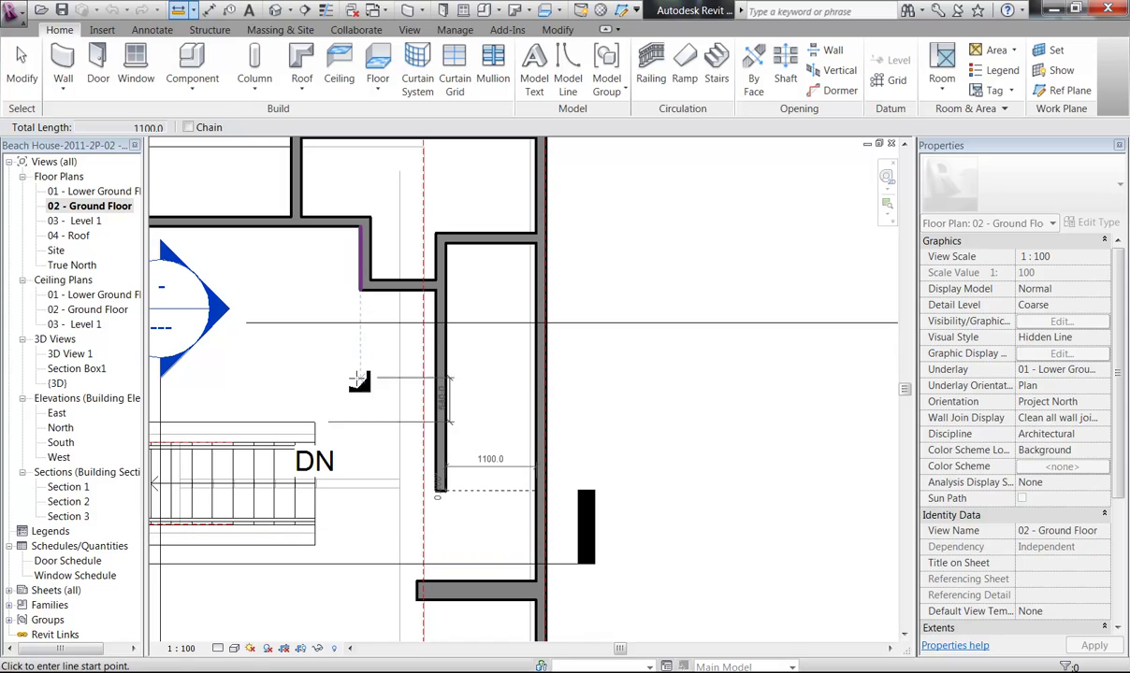
{"action": "right_click", "coordinate": [328, 376]}
{"action": "right_click", "coordinate": [351, 383]}
{"action": "left_click", "coordinate": [368, 393]}
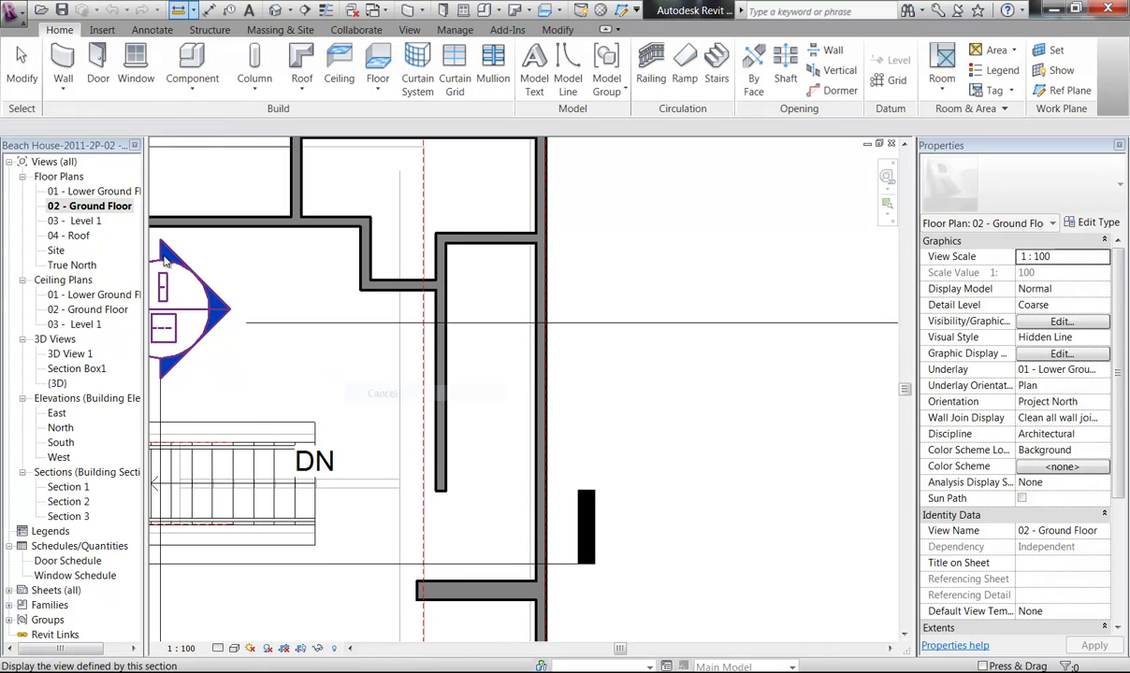
- Return to the 03 - Level 1 plan and check the outer wall above the short inner wall and its dimensions
{"action": "double_click", "coordinate": [82, 221]}
{"action": "scroll", "coordinate": [393, 281], "scroll_direction": "up", "scroll_amount": 4}
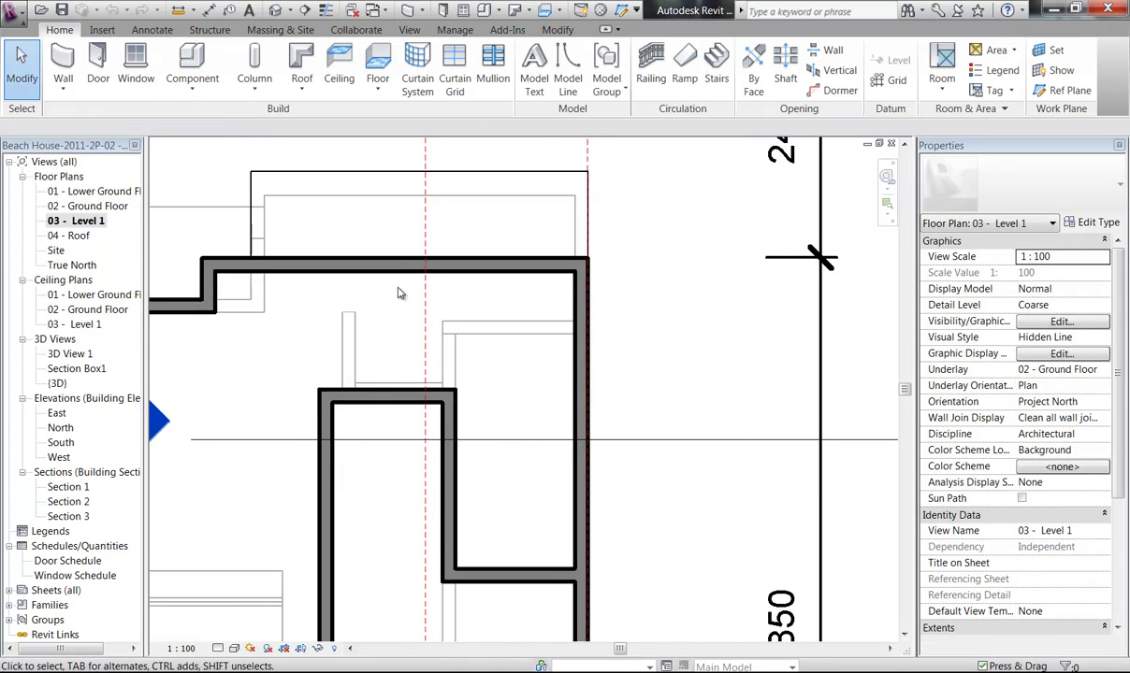
{"action": "left_click", "coordinate": [394, 274]}
{"action": "scroll", "coordinate": [416, 277], "scroll_direction": "down", "scroll_amount": 2}
{"action": "middle_click_drag", "start_coordinate": [421, 278], "coordinate": [404, 403]}
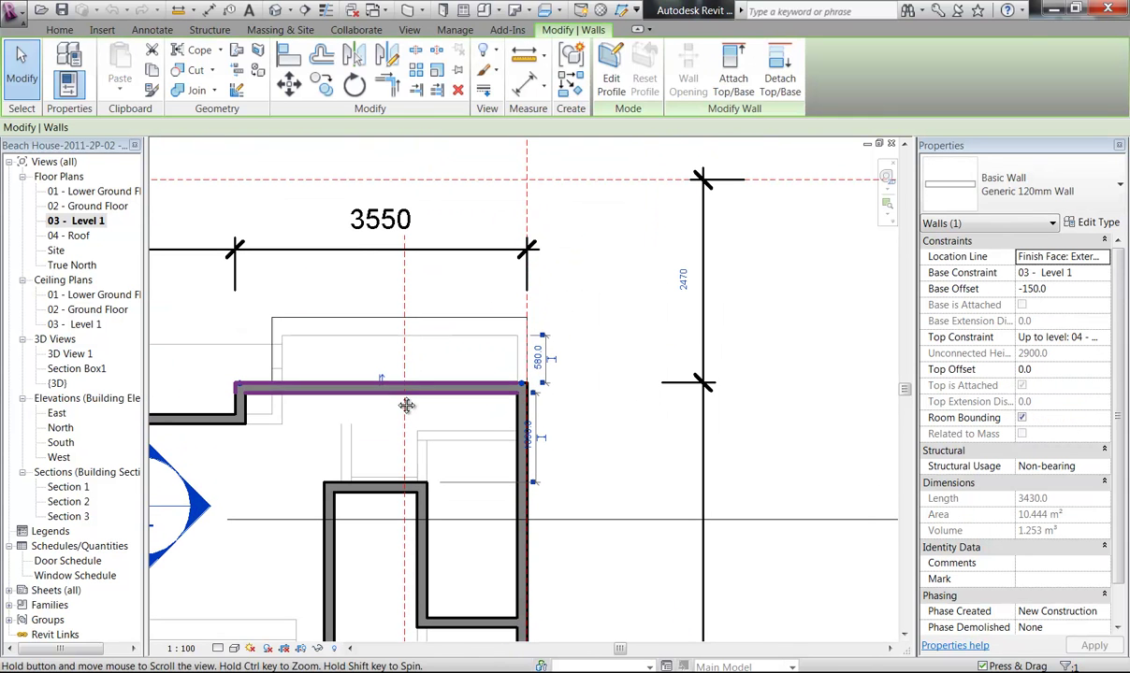
{"action": "key", "text": "Escape"}
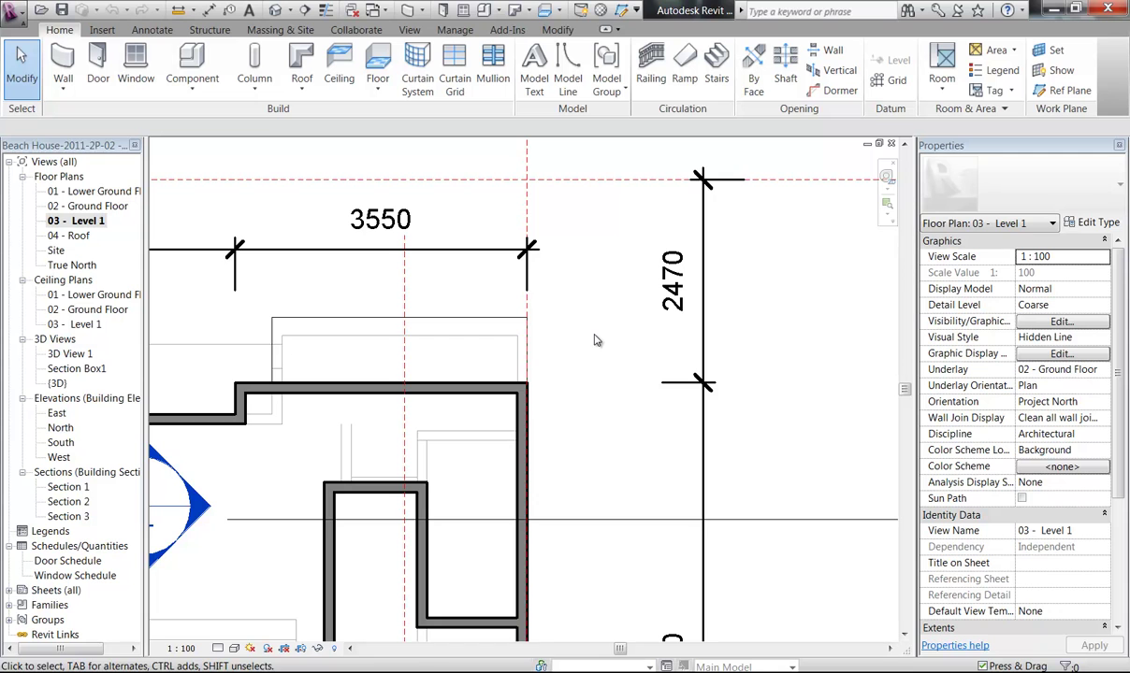
{"action": "scroll", "coordinate": [618, 255], "scroll_direction": "down", "scroll_amount": 2}
{"action": "scroll", "coordinate": [495, 360], "scroll_direction": "up", "scroll_amount": 4}
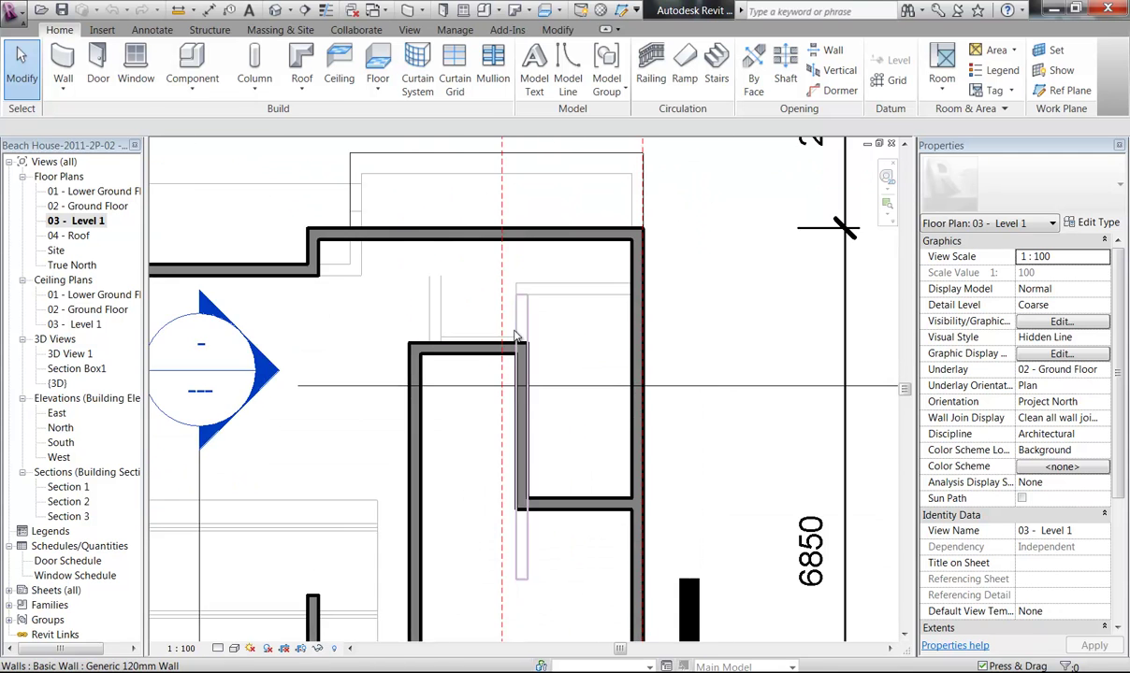
- Set the distance between the short horizontal inner wall and the outer wall above it to 1100 mm on Level 1
{"action": "left_click", "coordinate": [480, 364]}
{"action": "scroll", "coordinate": [449, 343], "scroll_direction": "down", "scroll_amount": 3}
{"action": "middle_click_drag", "start_coordinate": [449, 320], "coordinate": [517, 293]}
{"action": "scroll", "coordinate": [510, 285], "scroll_direction": "down", "scroll_amount": 4}
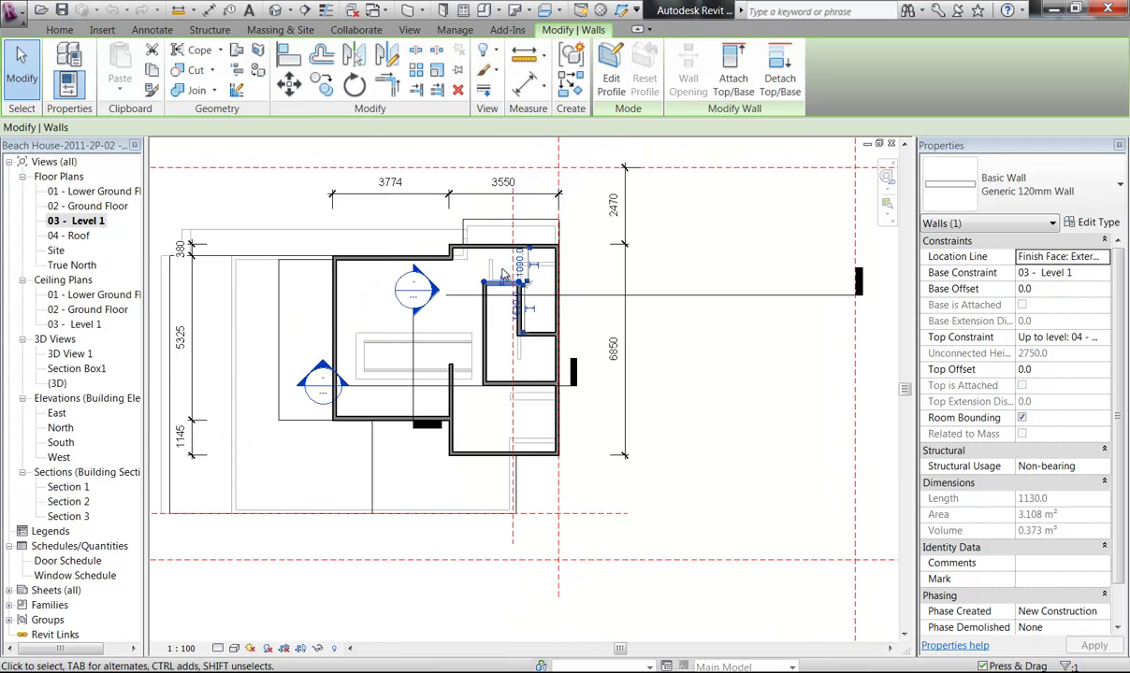
{"action": "scroll", "coordinate": [504, 275], "scroll_direction": "up", "scroll_amount": 4}
{"action": "middle_click_drag", "start_coordinate": [498, 254], "coordinate": [489, 329]}
{"action": "scroll", "coordinate": [488, 320], "scroll_direction": "up", "scroll_amount": 4}
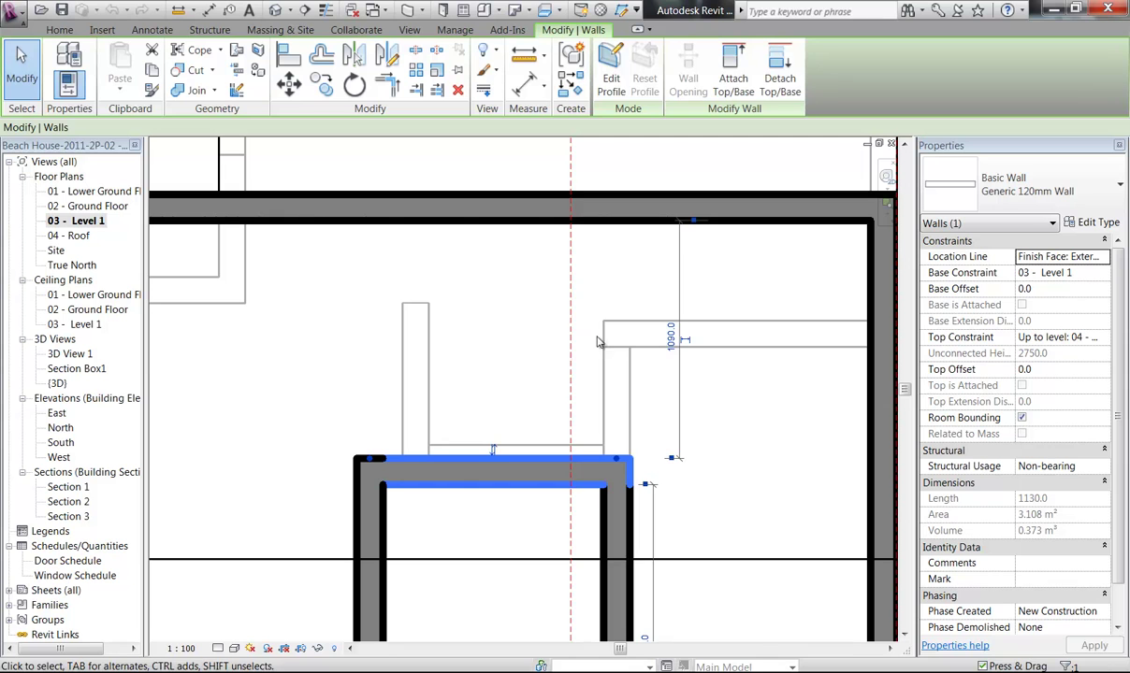
{"action": "left_click", "coordinate": [670, 338]}
{"action": "type", "text": "1100"}
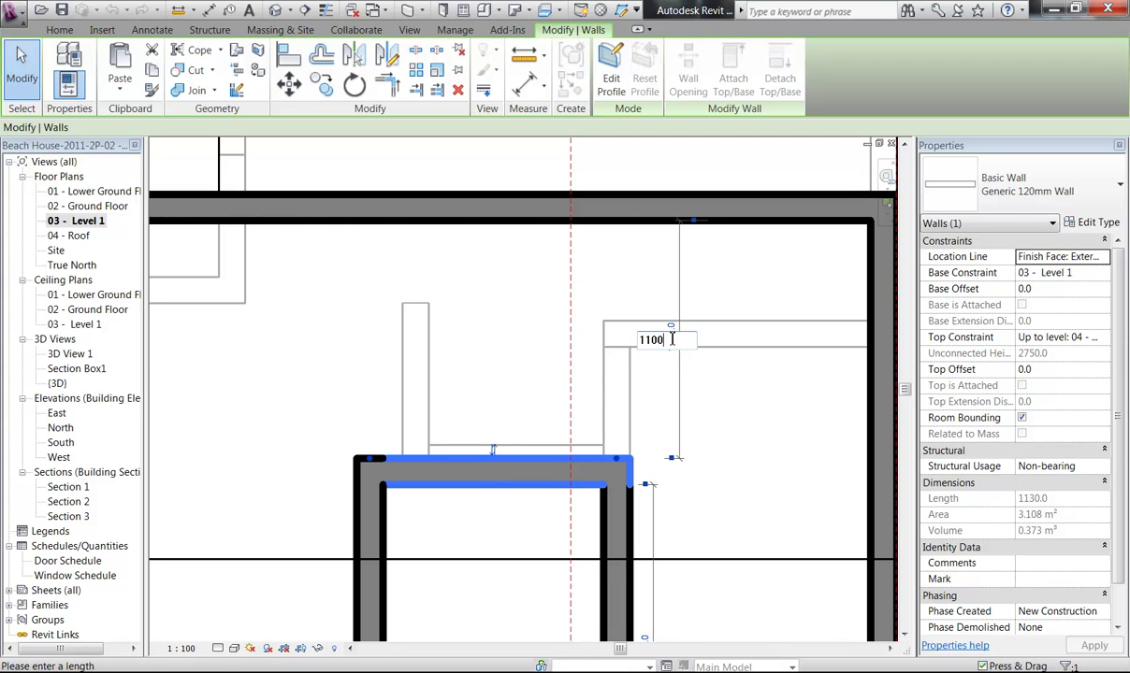
{"action": "key", "text": "Return"}
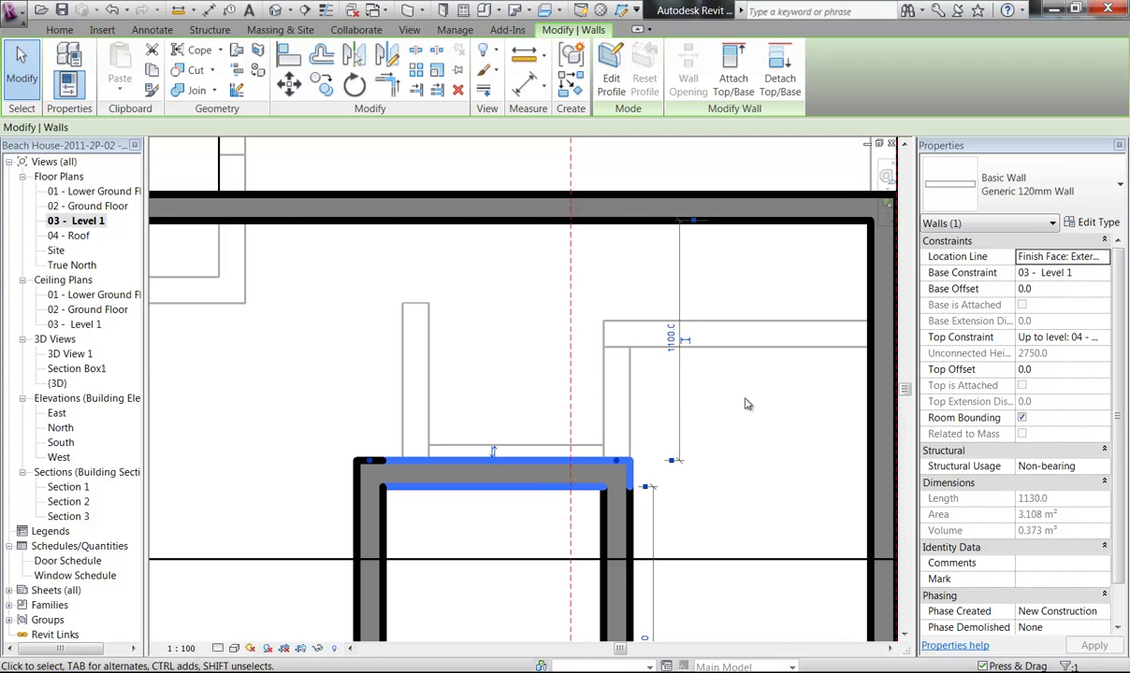
{"action": "left_click", "coordinate": [745, 403]}
{"action": "scroll", "coordinate": [743, 404], "scroll_direction": "down", "scroll_amount": 5}
{"action": "middle_click_drag", "start_coordinate": [731, 407], "coordinate": [635, 342]}
{"action": "scroll", "coordinate": [635, 342], "scroll_direction": "up", "scroll_amount": 1}
{"action": "scroll", "coordinate": [635, 342], "scroll_direction": "down", "scroll_amount": 1}
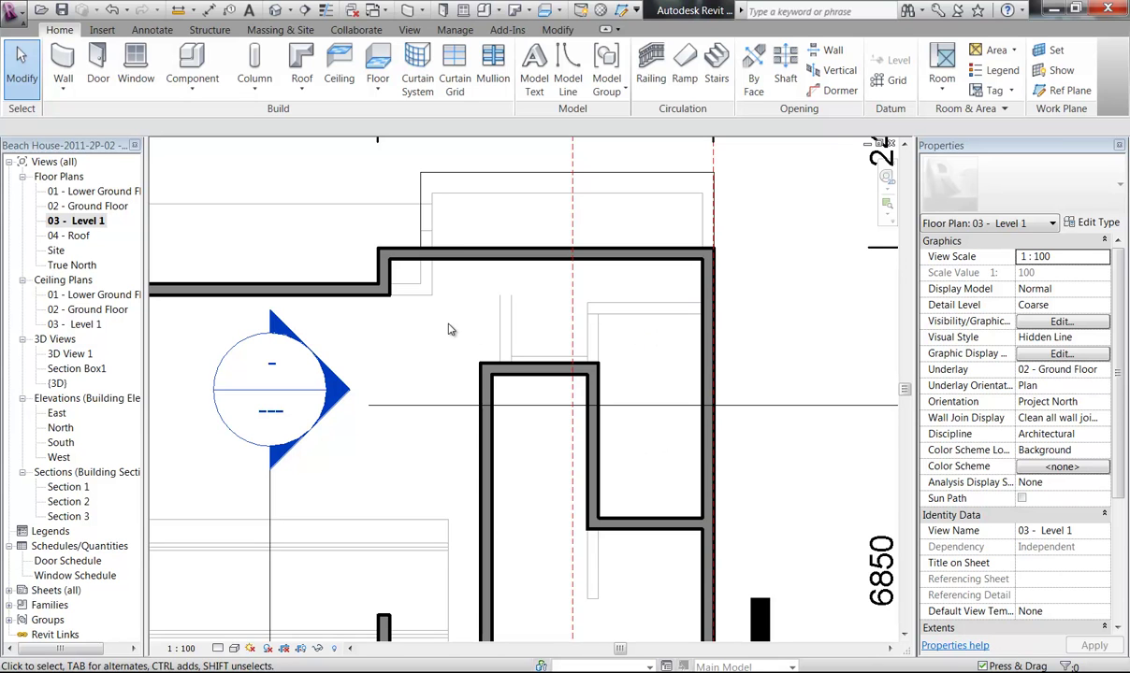
{"action": "middle_click_drag", "start_coordinate": [451, 363], "coordinate": [409, 365]}
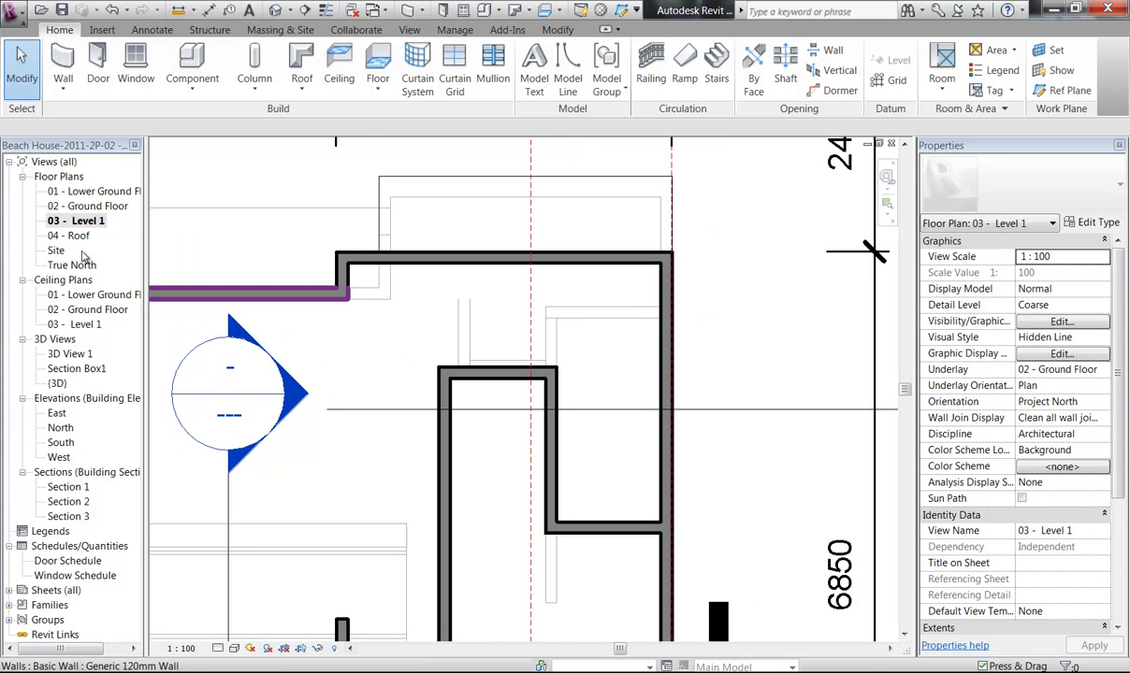
- In the 02 - Ground Floor plan, measure the gap between the partition's free end and the thick stub wall below it
{"action": "double_click", "coordinate": [84, 207]}
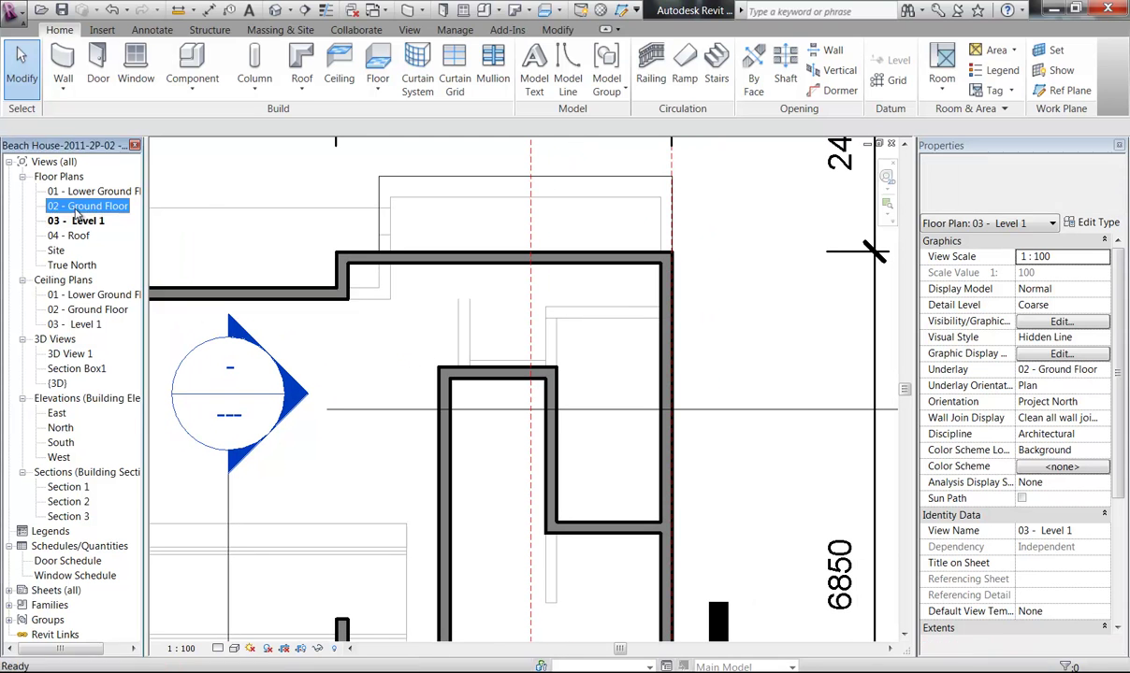
{"action": "middle_click_drag", "start_coordinate": [445, 531], "coordinate": [488, 451]}
{"action": "scroll", "coordinate": [488, 451], "scroll_direction": "up", "scroll_amount": 2}
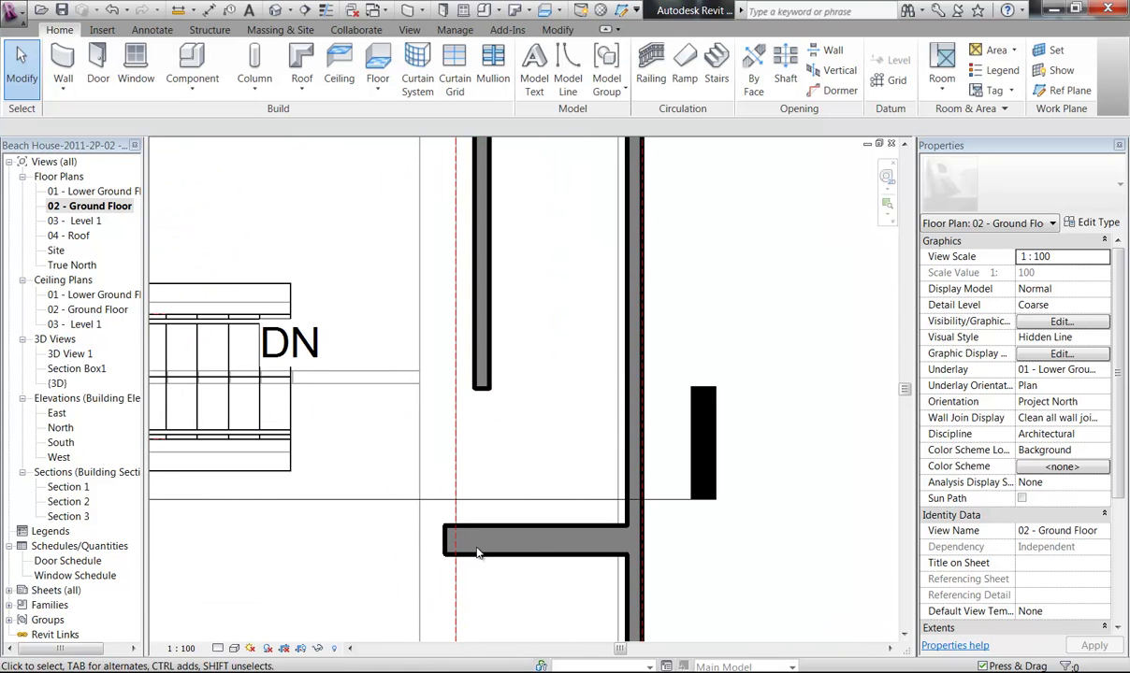
{"action": "left_click", "coordinate": [178, 9]}
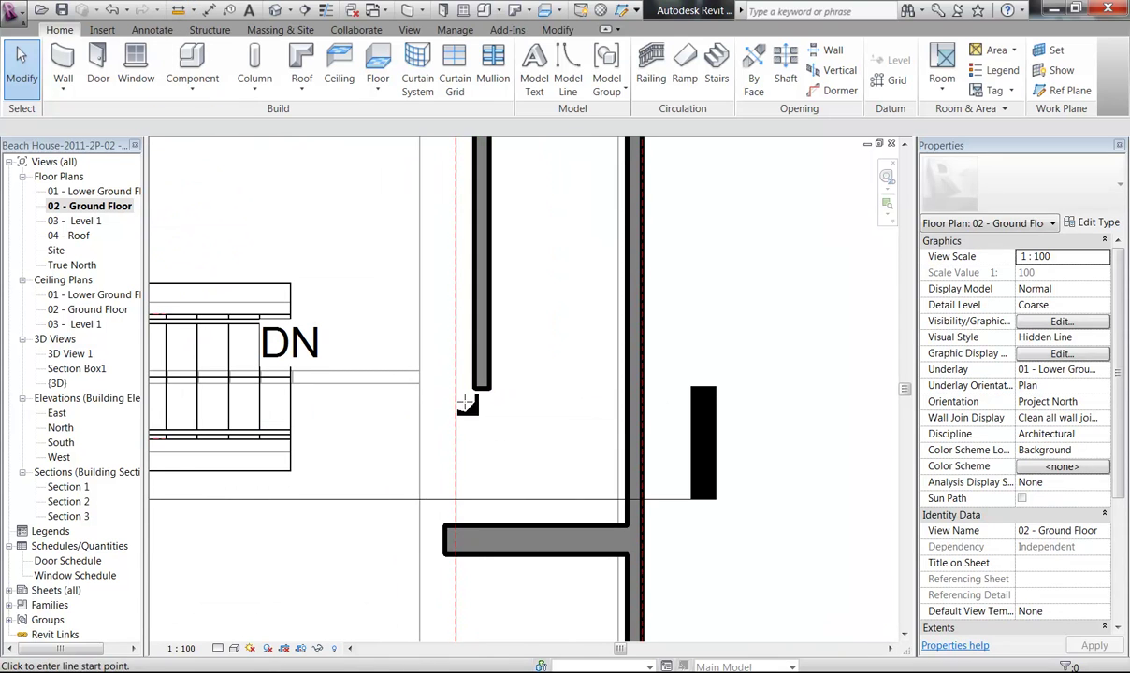
{"action": "left_click", "coordinate": [477, 388]}
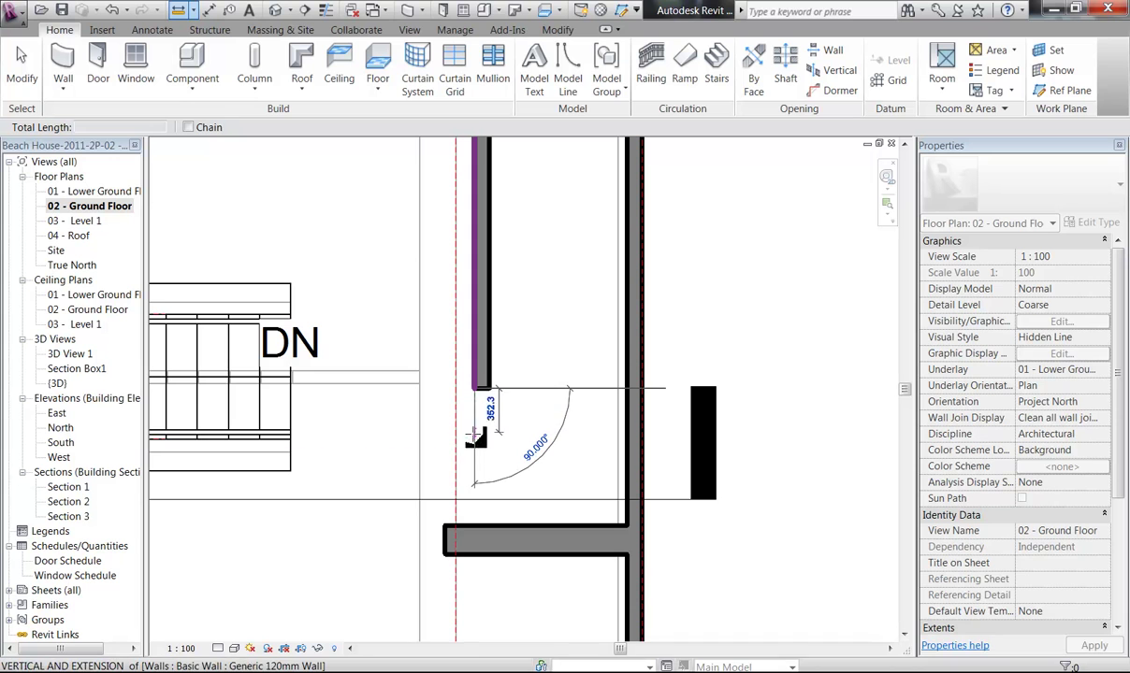
{"action": "left_click", "coordinate": [482, 525]}
{"action": "left_click", "coordinate": [474, 526]}
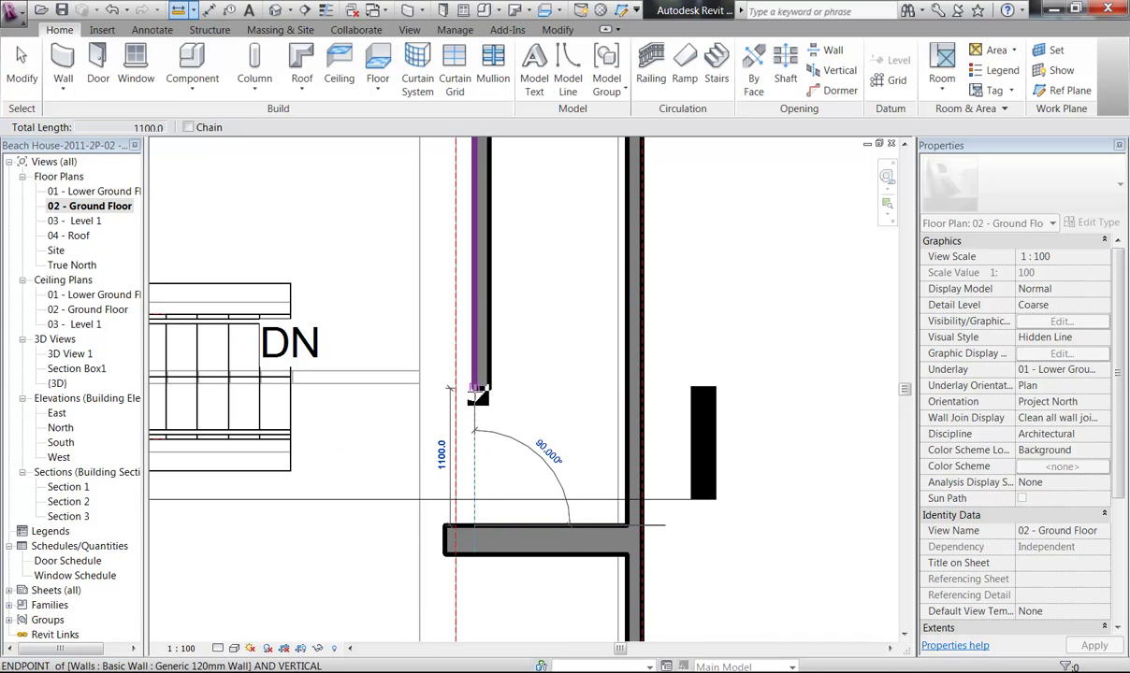
{"action": "right_click", "coordinate": [517, 317]}
{"action": "left_click", "coordinate": [552, 329]}
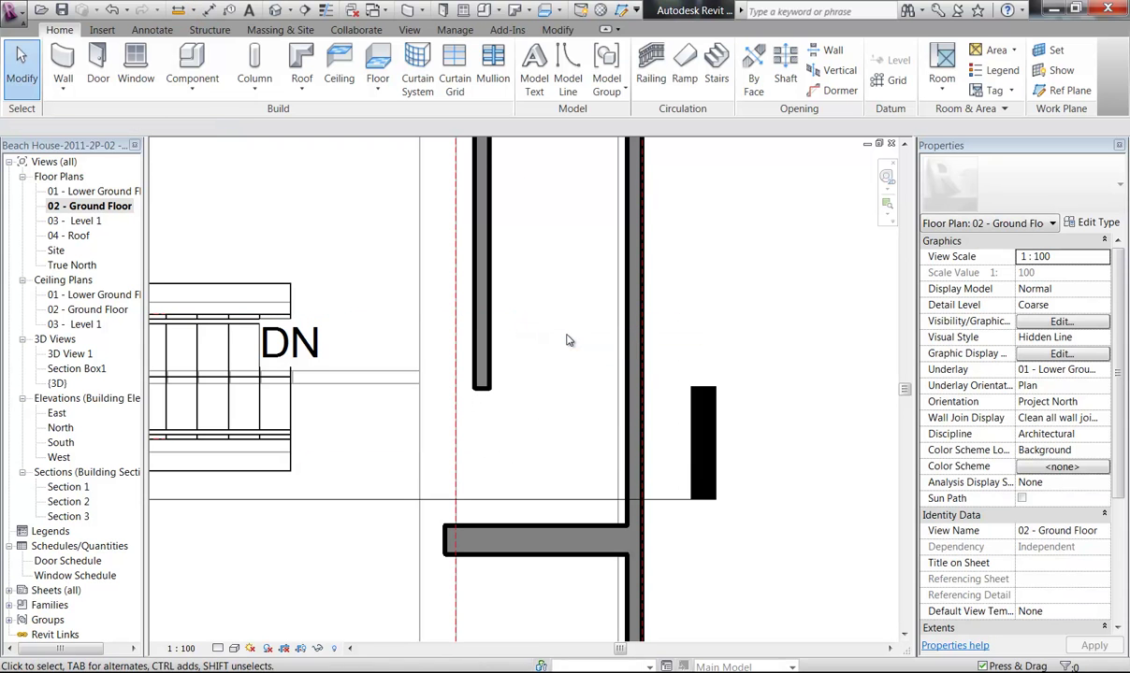
- Draw a vertical reference plane along the passage between the partition and the outer wall in the Ground Floor plan
{"action": "scroll", "coordinate": [521, 380], "scroll_direction": "down", "scroll_amount": 3}
{"action": "middle_click_drag", "start_coordinate": [521, 380], "coordinate": [510, 428]}
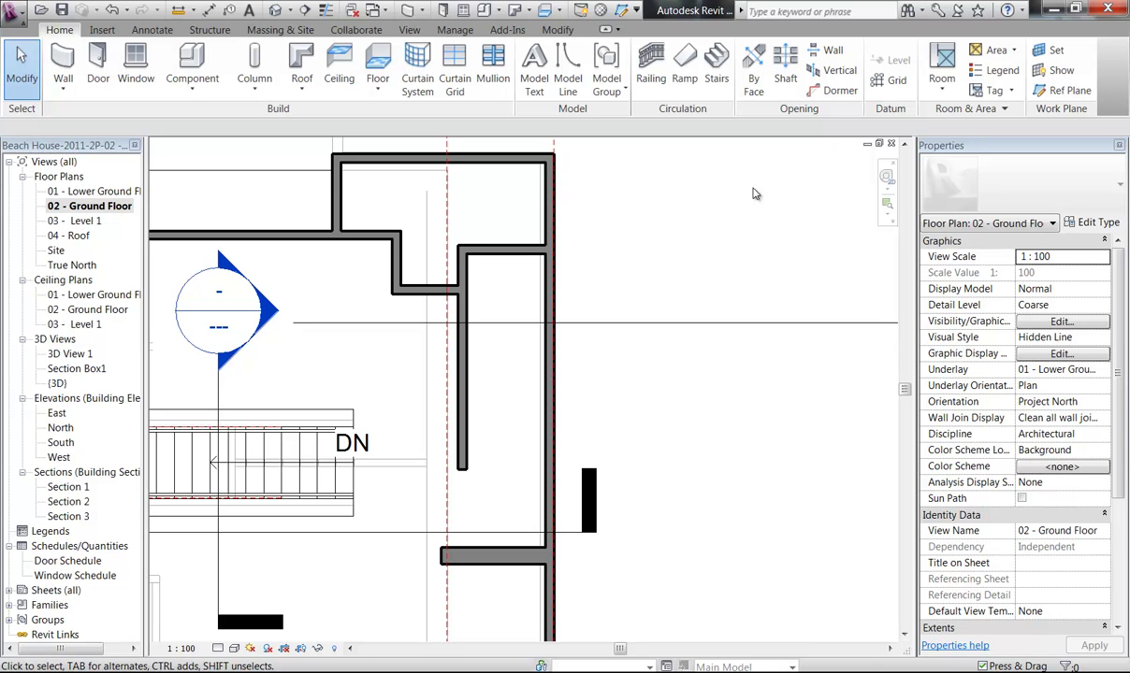
{"action": "left_click", "coordinate": [1057, 91]}
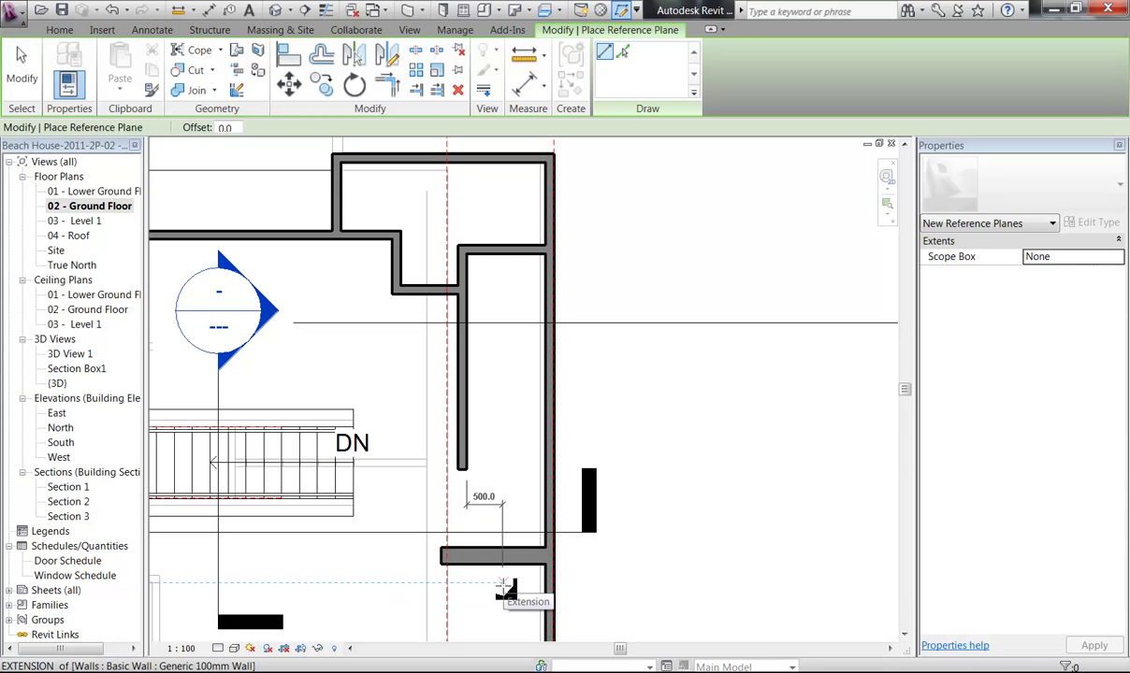
{"action": "left_click", "coordinate": [503, 583]}
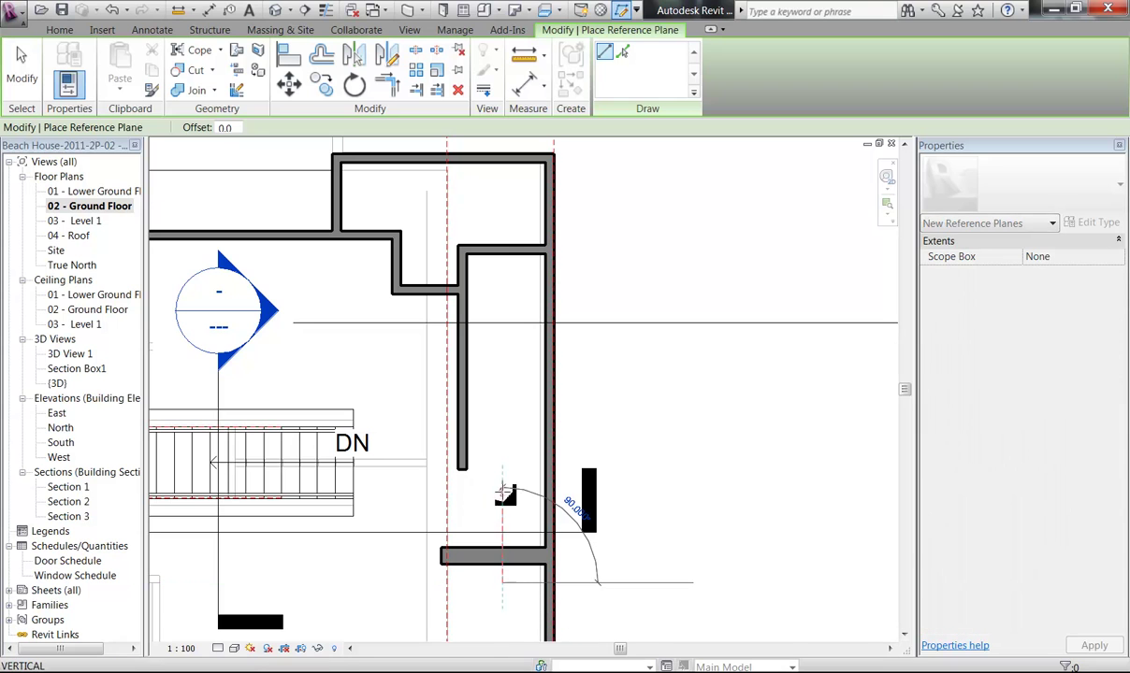
{"action": "left_click", "coordinate": [501, 212]}
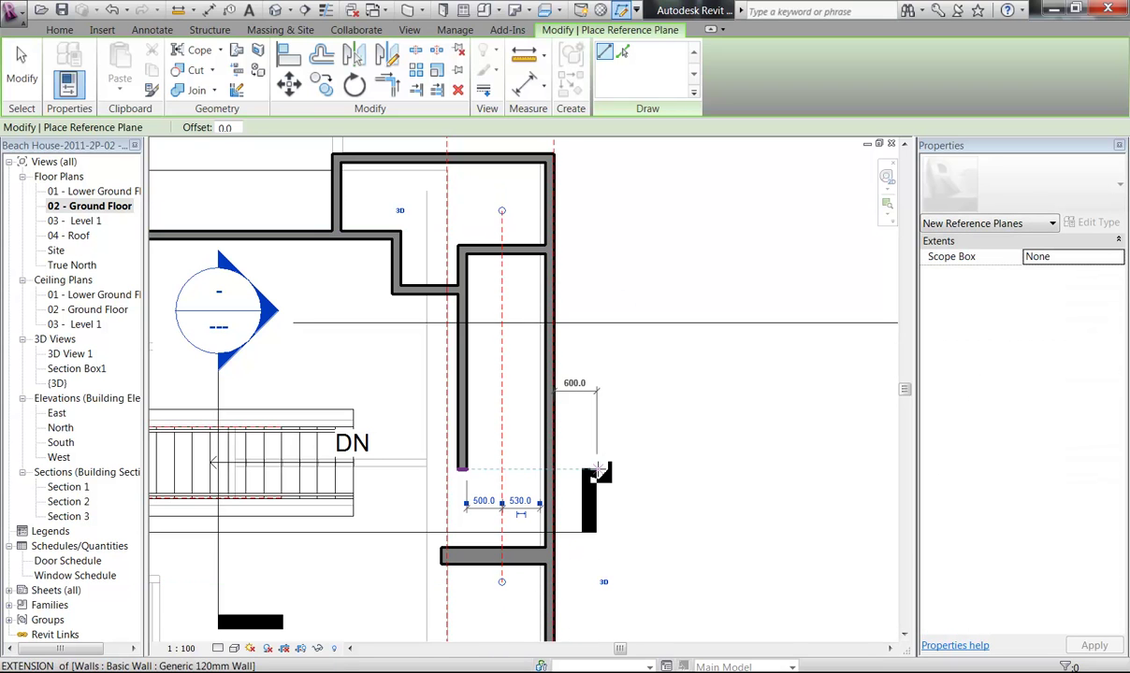
- Set the new passage reference plane 550 mm from the partition's passage-side face and finish placing reference planes
{"action": "left_click", "coordinate": [482, 502]}
{"action": "type", "text": "5"}
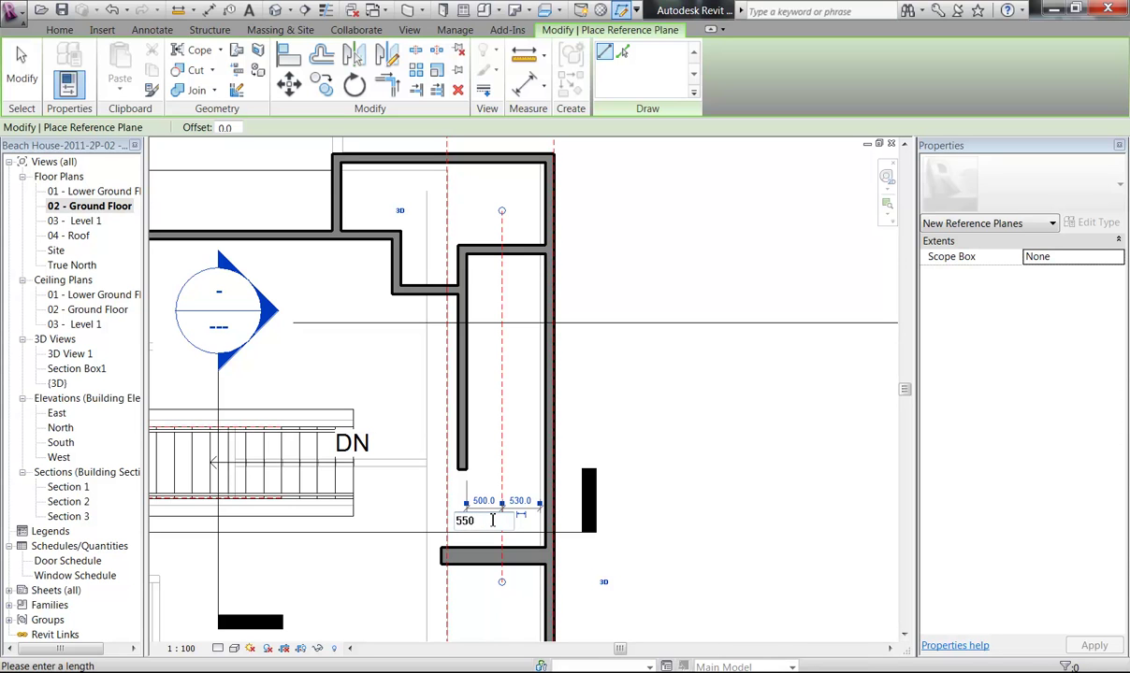
{"action": "type", "text": "50"}
{"action": "key", "text": "Return"}
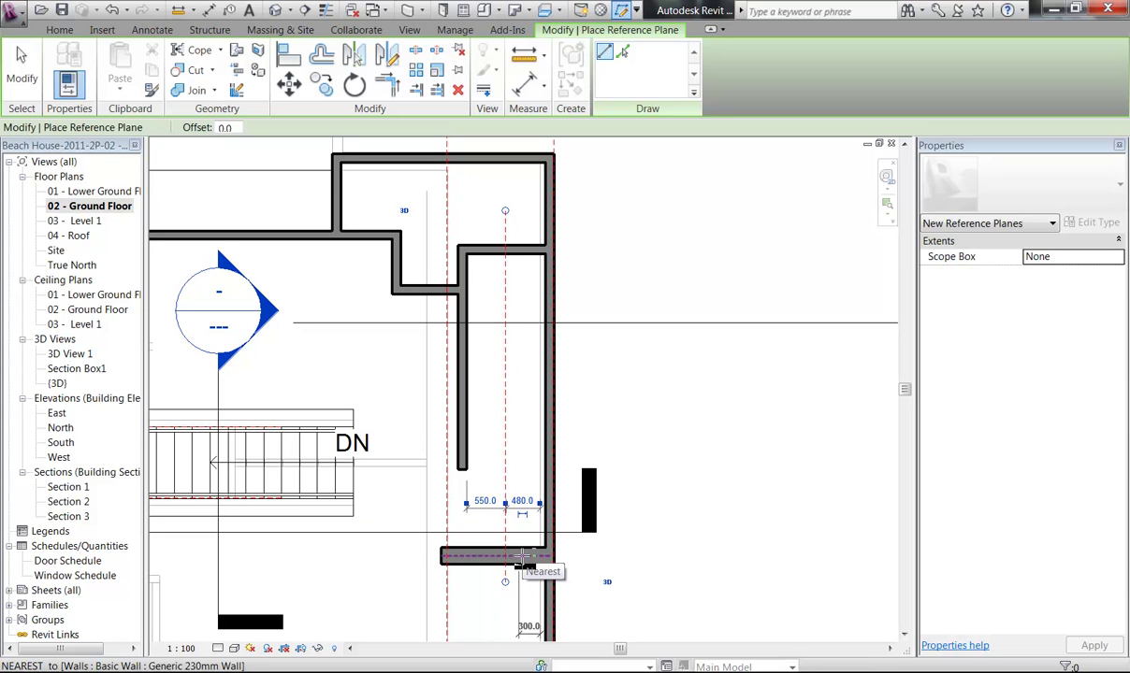
{"action": "key", "text": "Escape"}
{"action": "key", "text": "Escape"}
- Check the passage reference plane's centring by moving its witness line to the outer wall's inner face
{"action": "left_click", "coordinate": [505, 393]}
{"action": "scroll", "coordinate": [489, 445], "scroll_direction": "up", "scroll_amount": 3}
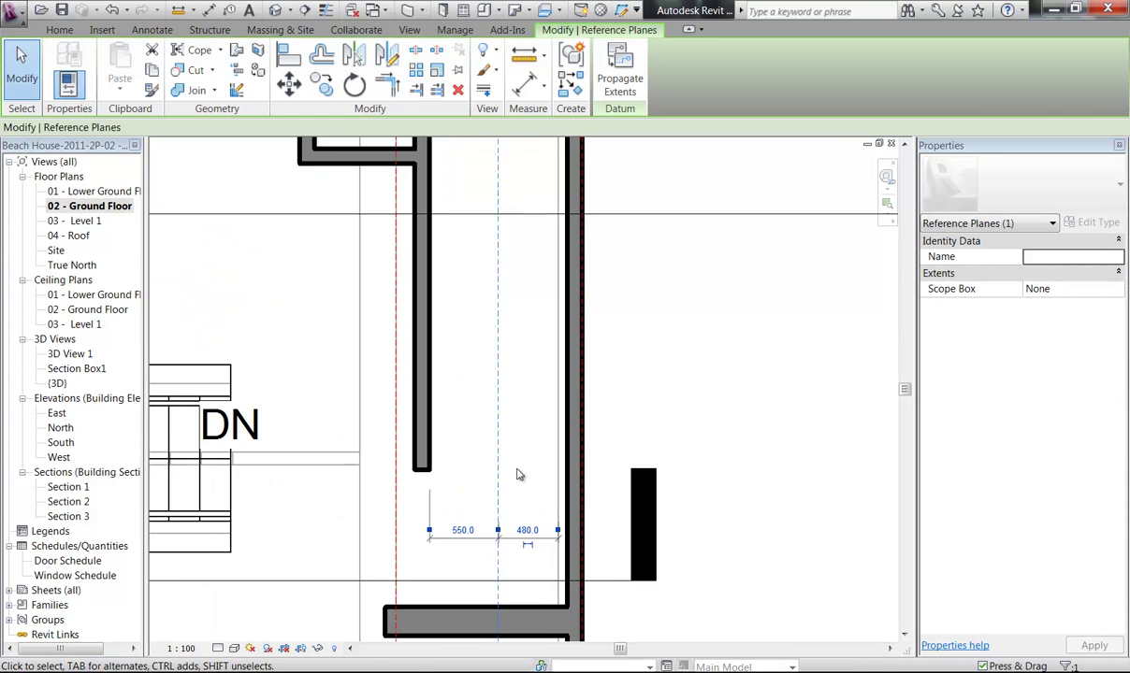
{"action": "left_click_drag", "start_coordinate": [596, 489], "coordinate": [608, 488]}
{"action": "left_click", "coordinate": [471, 491]}
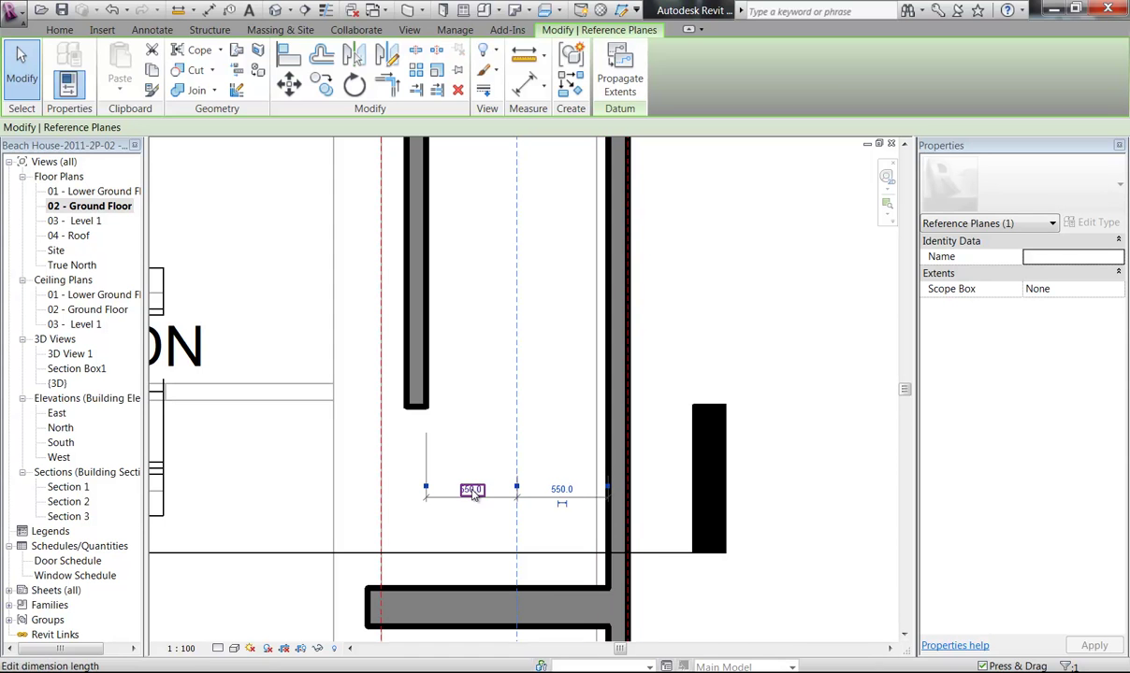
{"action": "left_click", "coordinate": [534, 400]}
- In the 03 - Level 1 plan, draw a horizontal reference plane between the short inner wall and the outer wall above it
{"action": "scroll", "coordinate": [535, 401], "scroll_direction": "down", "scroll_amount": 2}
{"action": "middle_click_drag", "start_coordinate": [537, 401], "coordinate": [477, 506]}
{"action": "scroll", "coordinate": [503, 480], "scroll_direction": "down", "scroll_amount": 4}
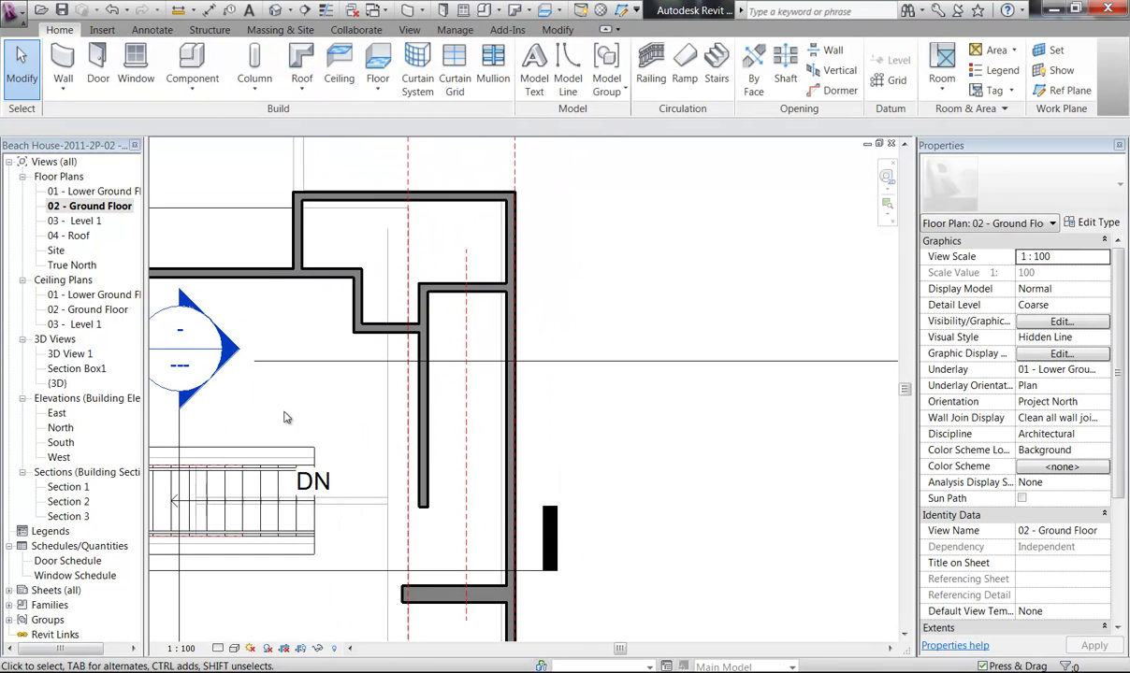
{"action": "double_click", "coordinate": [82, 223]}
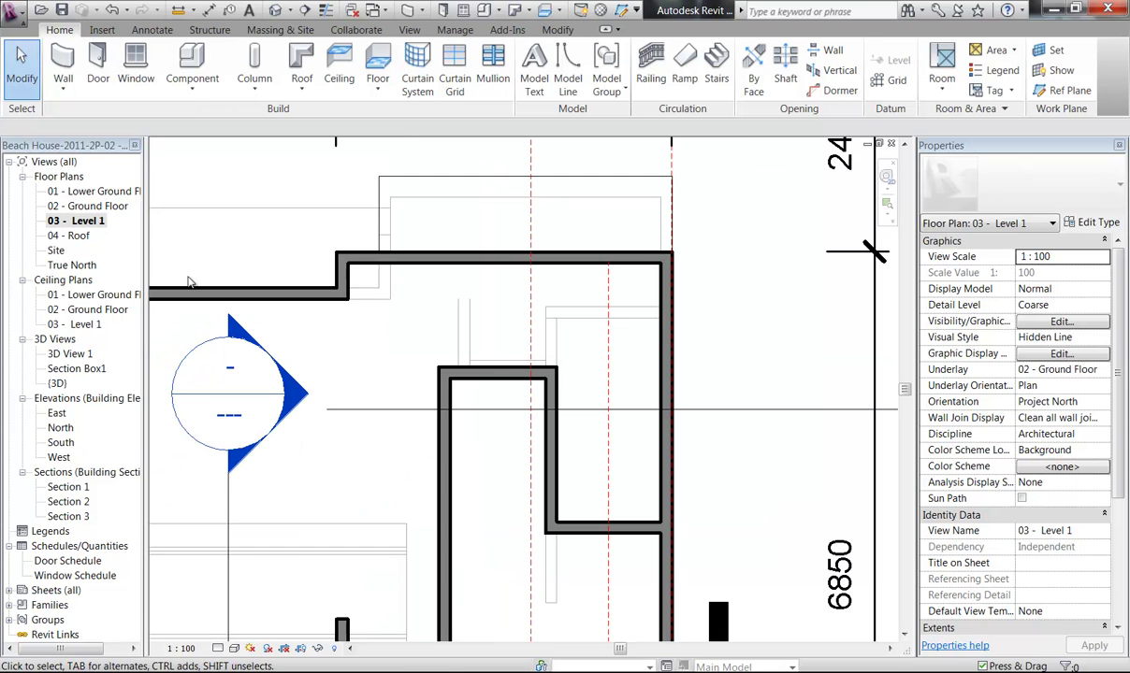
{"action": "left_click", "coordinate": [1061, 90]}
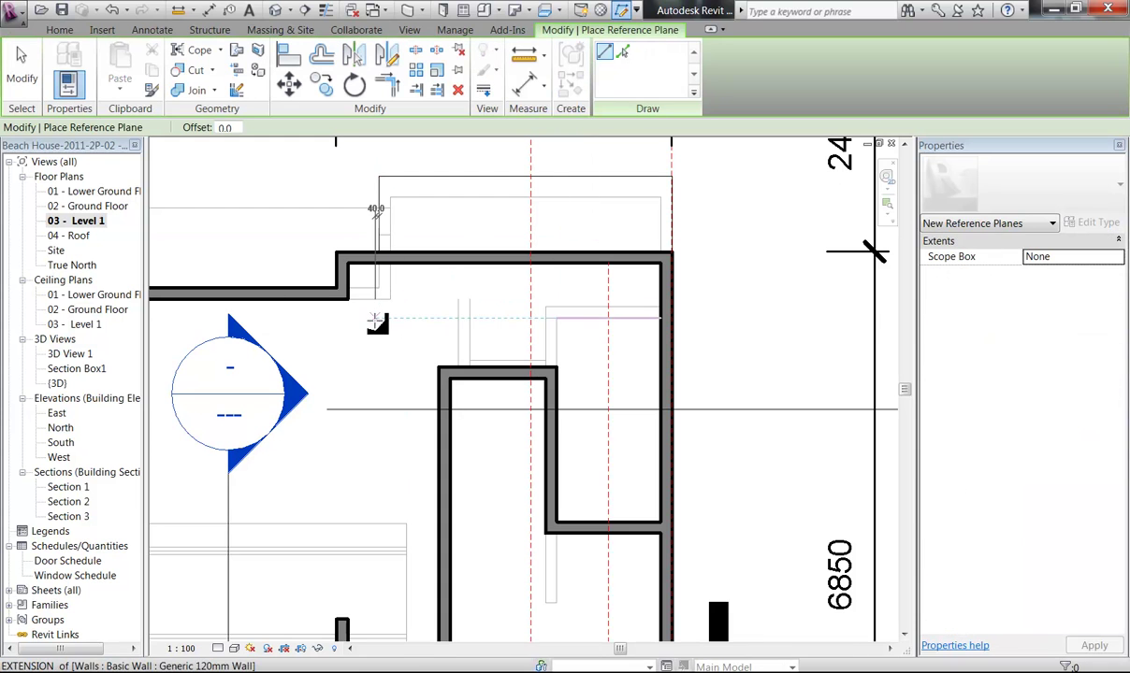
{"action": "left_click", "coordinate": [350, 318]}
{"action": "left_click", "coordinate": [746, 318]}
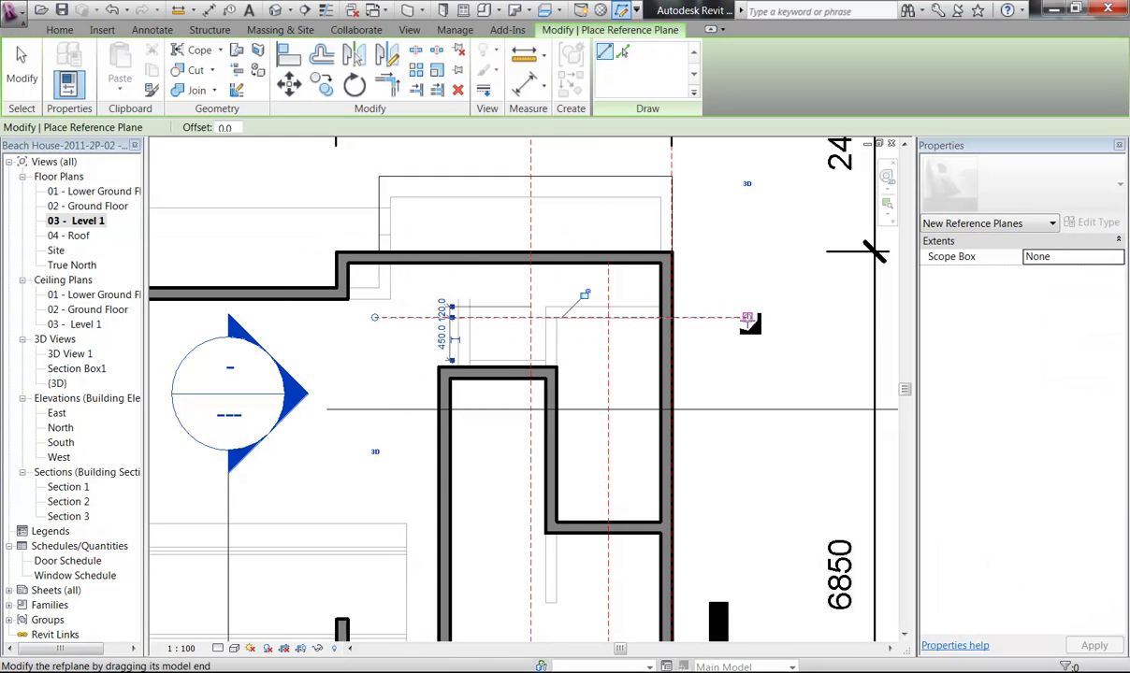
- Reference the horizontal plane's dimension to the short inner wall's upper face and set the distance to 550 mm
{"action": "scroll", "coordinate": [455, 372], "scroll_direction": "up", "scroll_amount": 2}
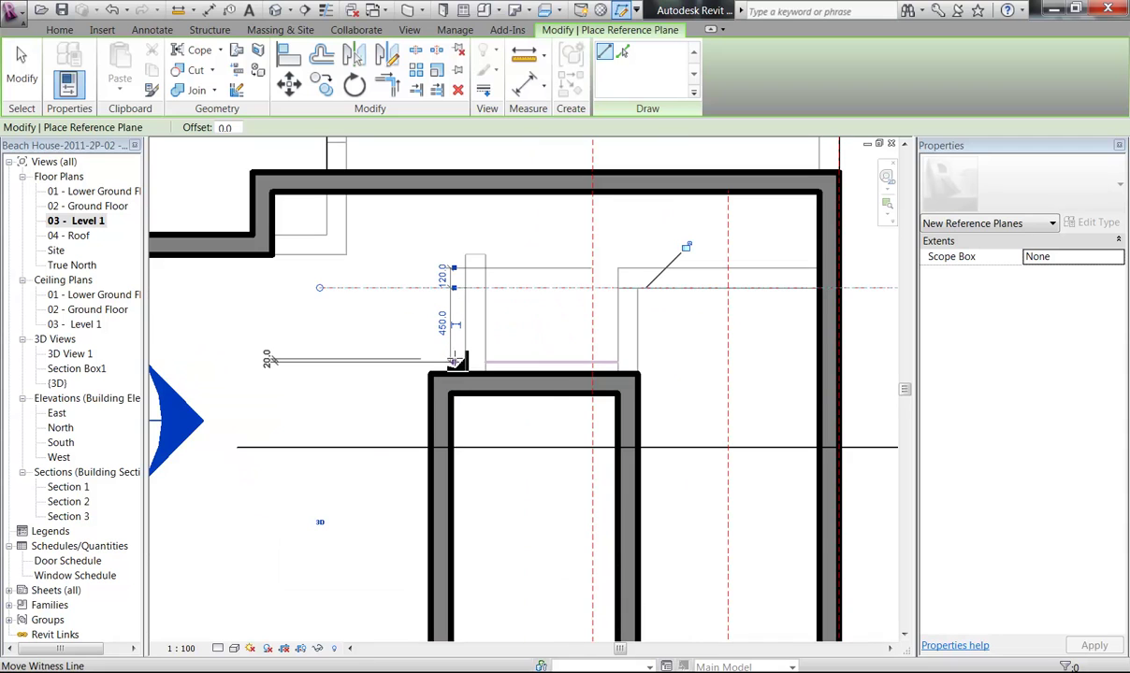
{"action": "left_click_drag", "start_coordinate": [454, 362], "coordinate": [457, 375]}
{"action": "left_click", "coordinate": [444, 335]}
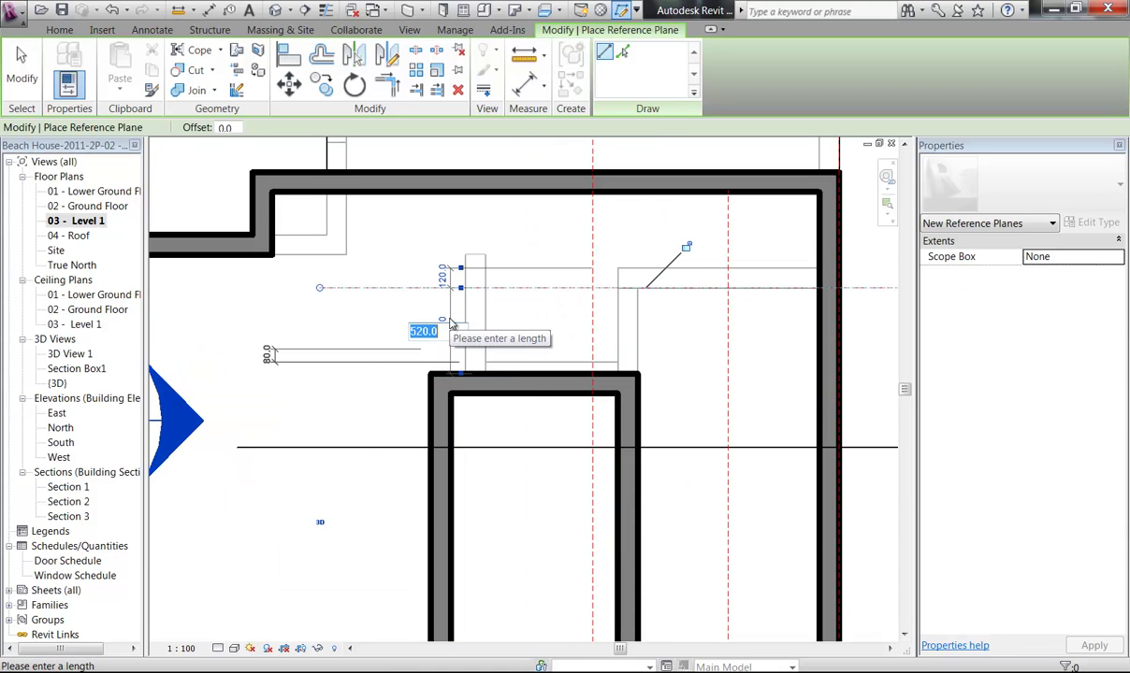
{"action": "type", "text": "55"}
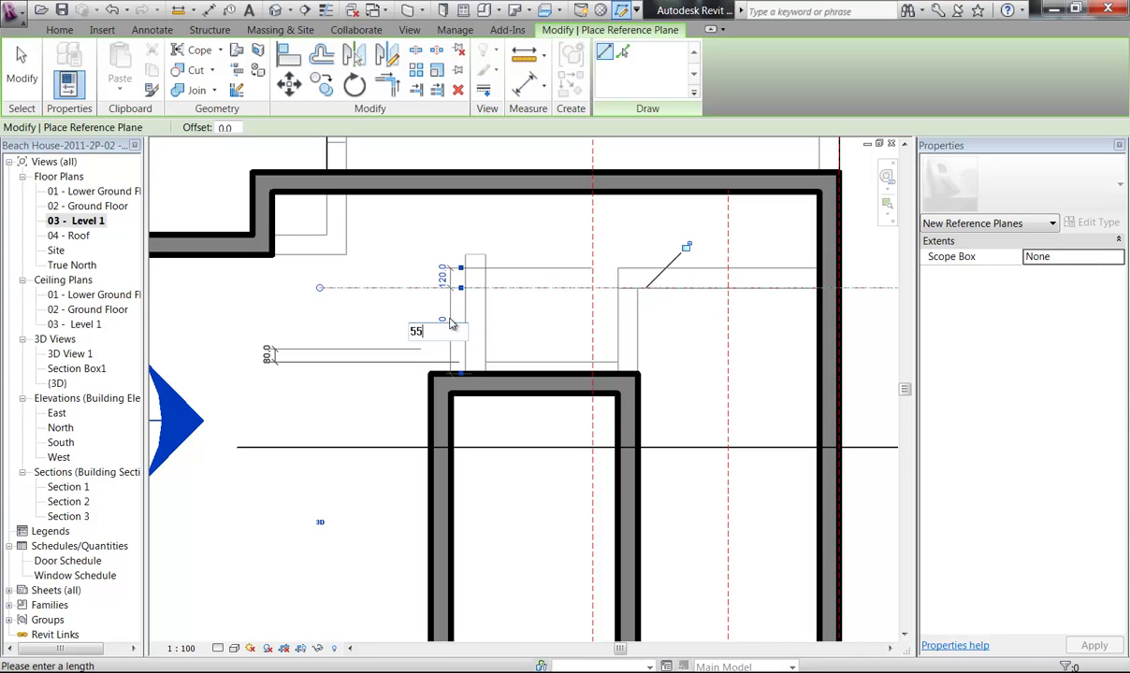
{"action": "type", "text": "0"}
{"action": "key", "text": "Return"}
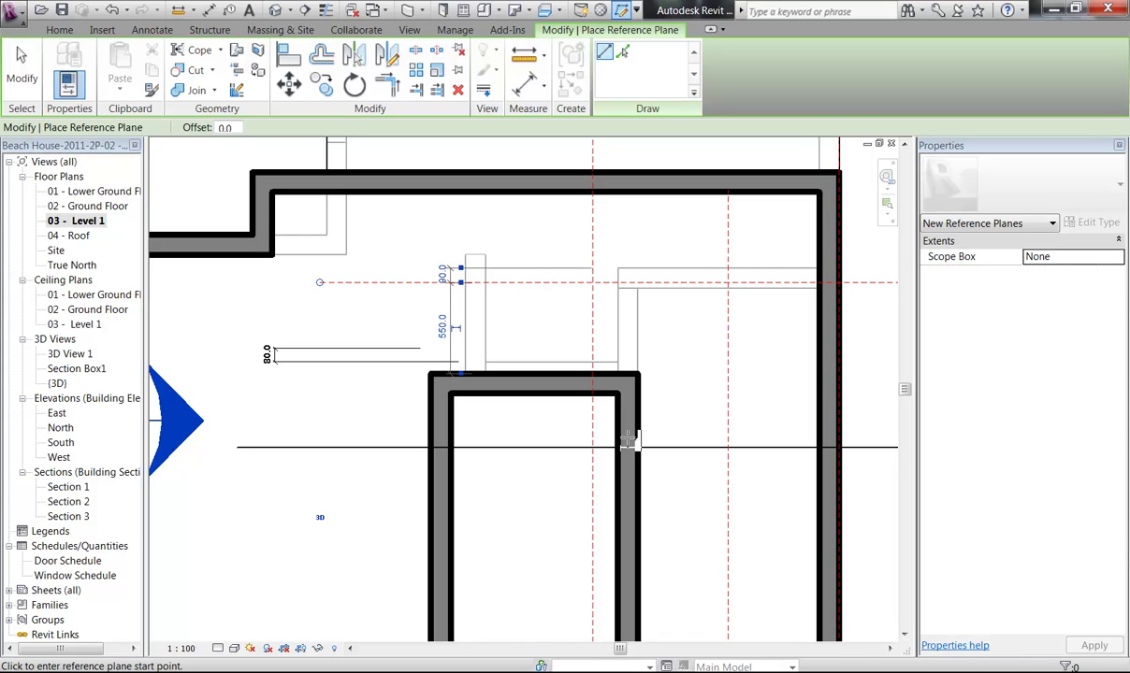
{"action": "left_click", "coordinate": [993, 672]}
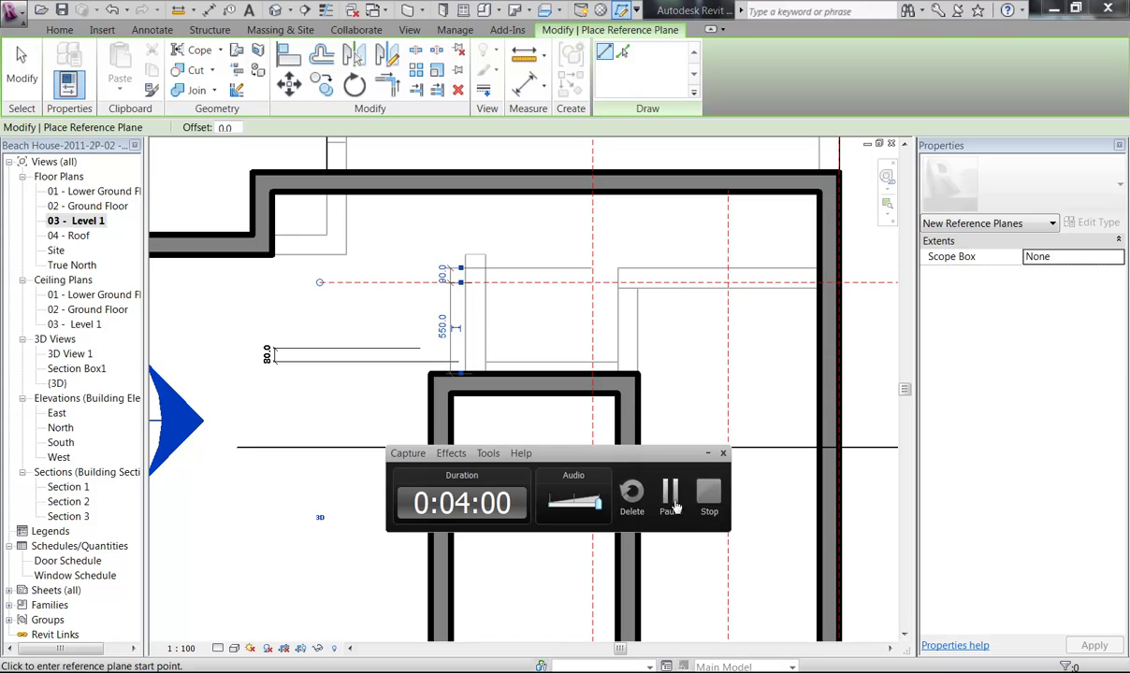
{"action": "left_click", "coordinate": [673, 503]}
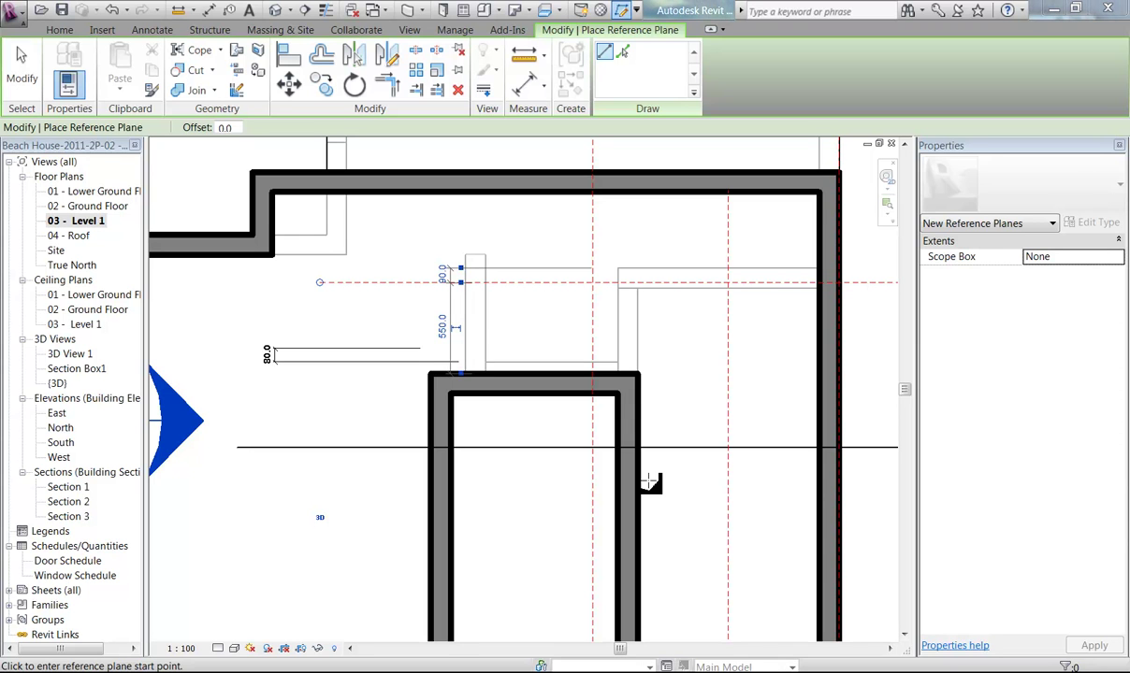
- Finish placing reference planes and return to the 02 - Ground Floor plan to examine the area around the partition's free end
{"action": "key", "text": "Escape"}
{"action": "key", "text": "Escape"}
{"action": "double_click", "coordinate": [82, 209]}
{"action": "middle_click_drag", "start_coordinate": [590, 481], "coordinate": [692, 393]}
{"action": "scroll", "coordinate": [636, 425], "scroll_direction": "up", "scroll_amount": 3}
{"action": "scroll", "coordinate": [561, 446], "scroll_direction": "up", "scroll_amount": 1}
{"action": "middle_click_drag", "start_coordinate": [523, 450], "coordinate": [558, 450]}
{"action": "scroll", "coordinate": [557, 450], "scroll_direction": "down", "scroll_amount": 5}
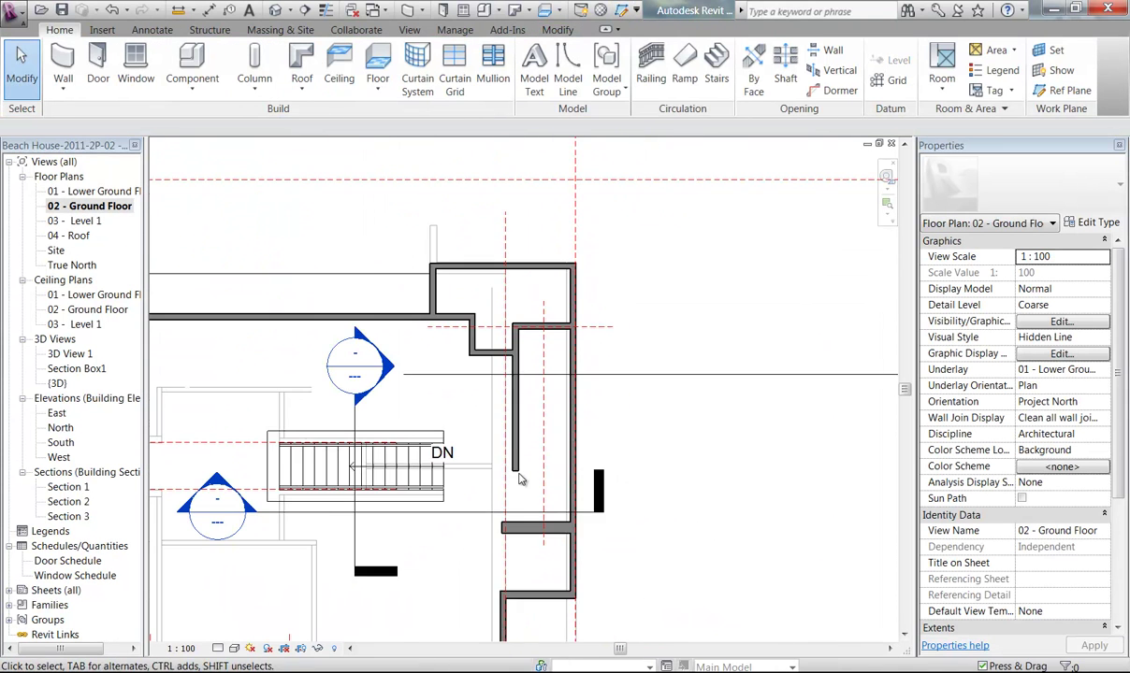
- Shorten the long vertical reference plane beside the partition by pulling its upper end down below the stepped outer wall corner
{"action": "left_click", "coordinate": [505, 308]}
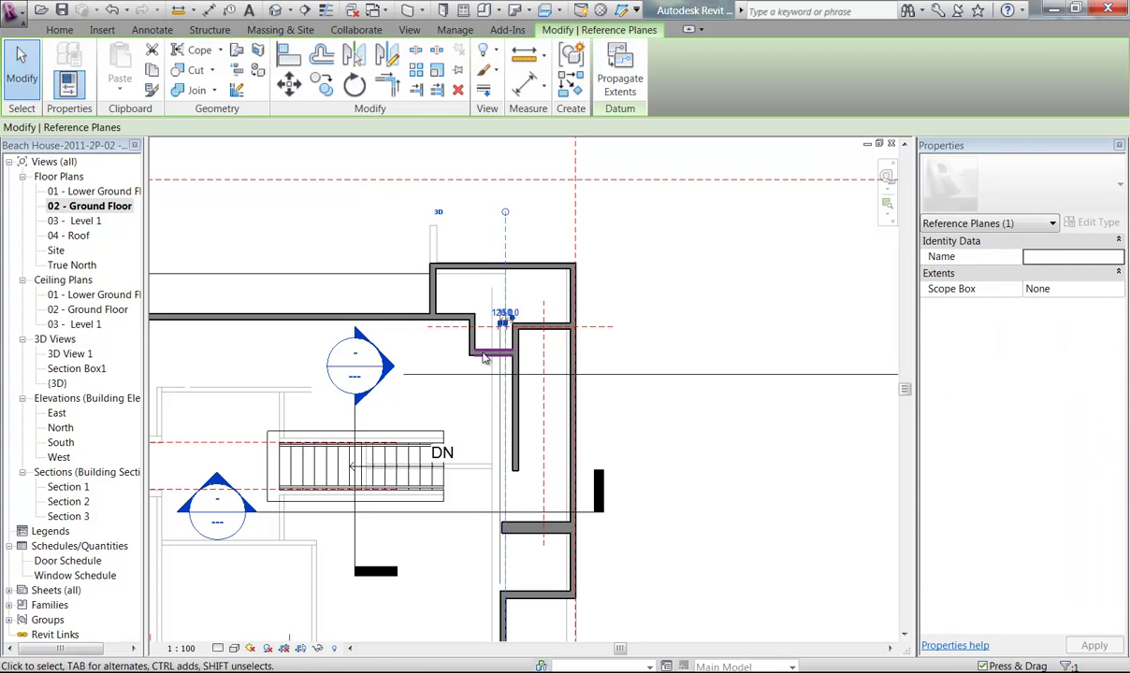
{"action": "middle_click_drag", "start_coordinate": [470, 391], "coordinate": [449, 328]}
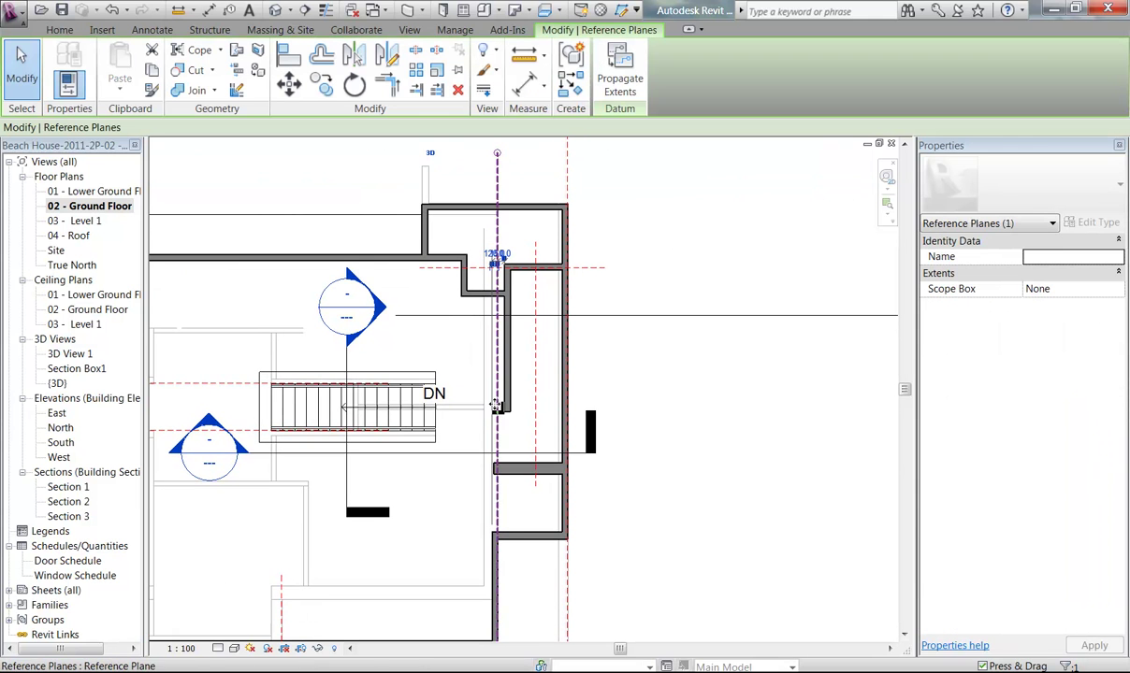
{"action": "scroll", "coordinate": [453, 430], "scroll_direction": "down", "scroll_amount": 1}
{"action": "middle_click_drag", "start_coordinate": [453, 430], "coordinate": [449, 398]}
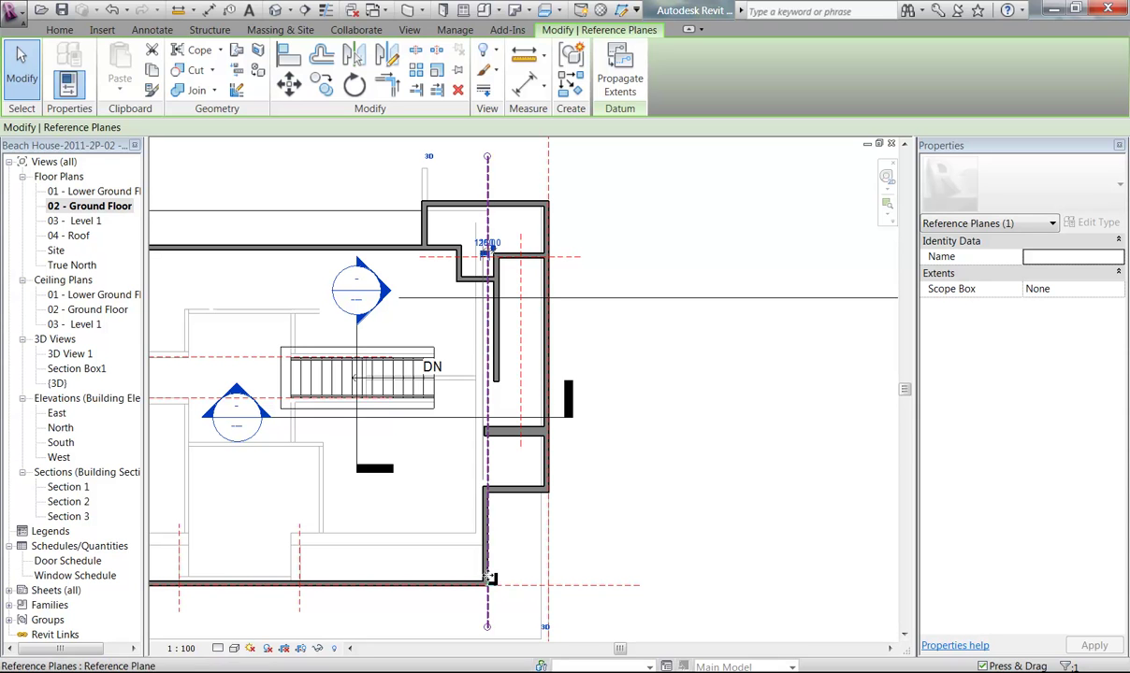
{"action": "left_click_drag", "start_coordinate": [487, 165], "coordinate": [486, 527]}
{"action": "left_click", "coordinate": [587, 551]}
- Draw a short vertical reference plane in line with the free end of the thick stub wall and leave the command
{"action": "scroll", "coordinate": [494, 451], "scroll_direction": "up", "scroll_amount": 5}
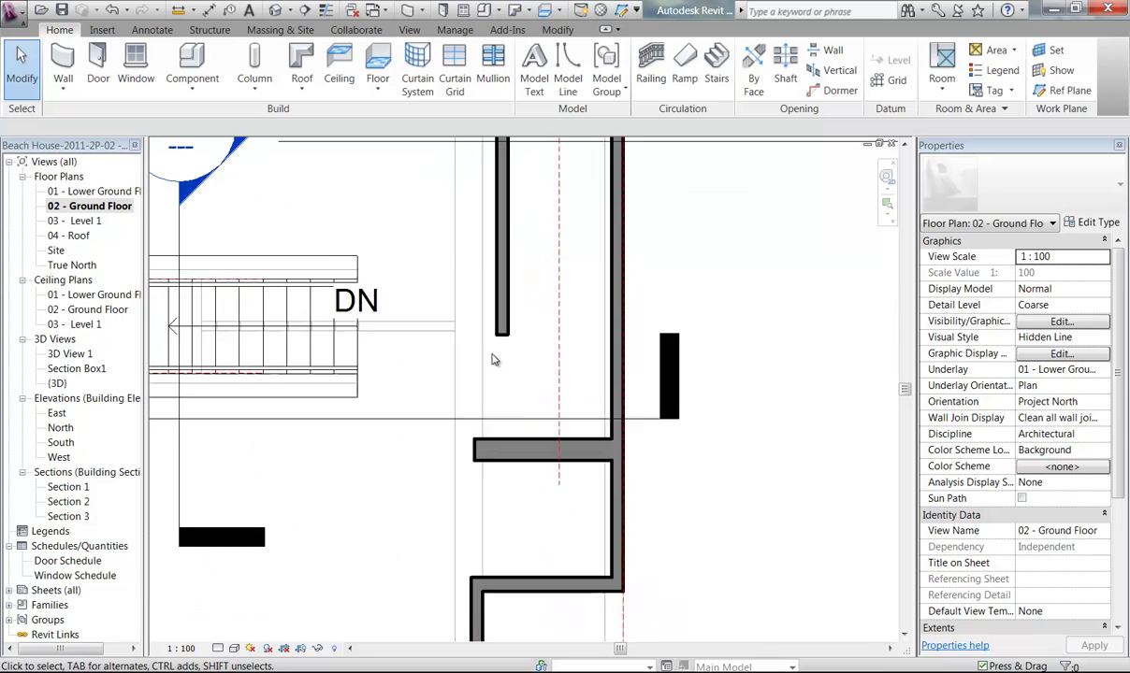
{"action": "left_click", "coordinate": [1061, 90]}
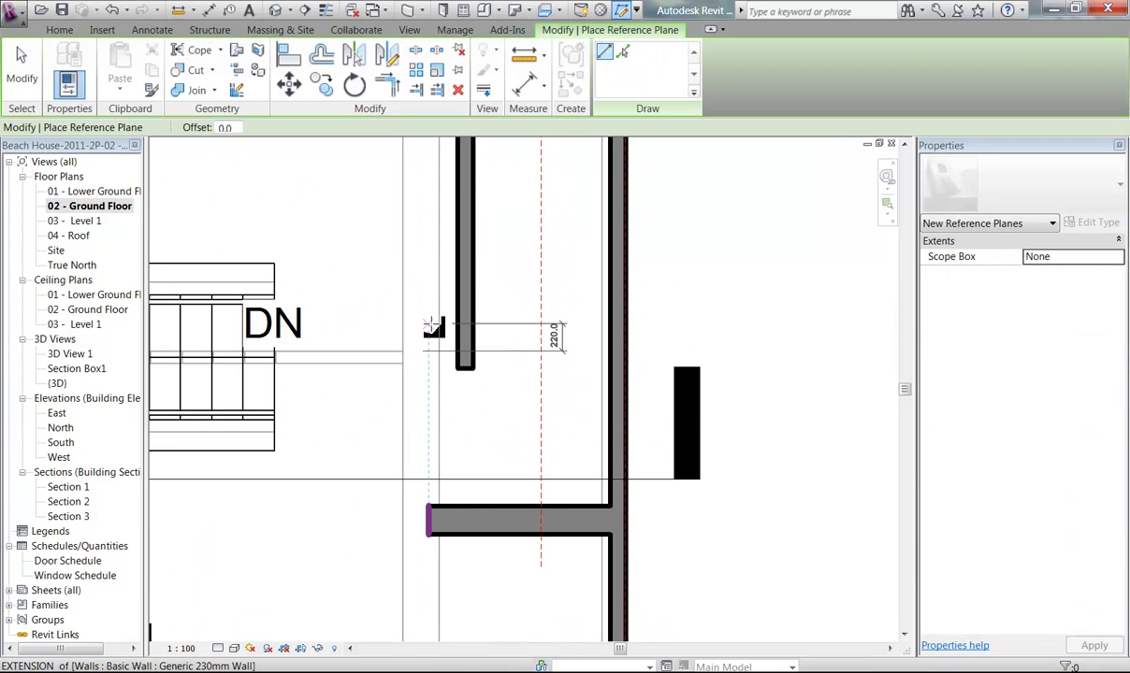
{"action": "left_click", "coordinate": [428, 325]}
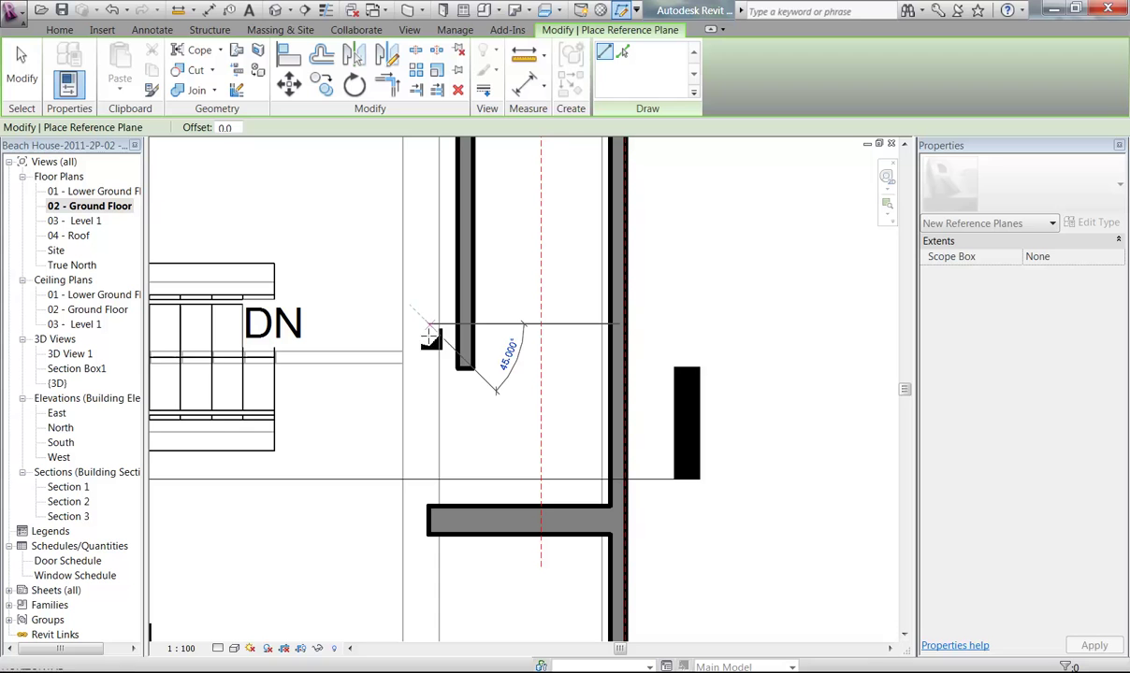
{"action": "left_click", "coordinate": [426, 568]}
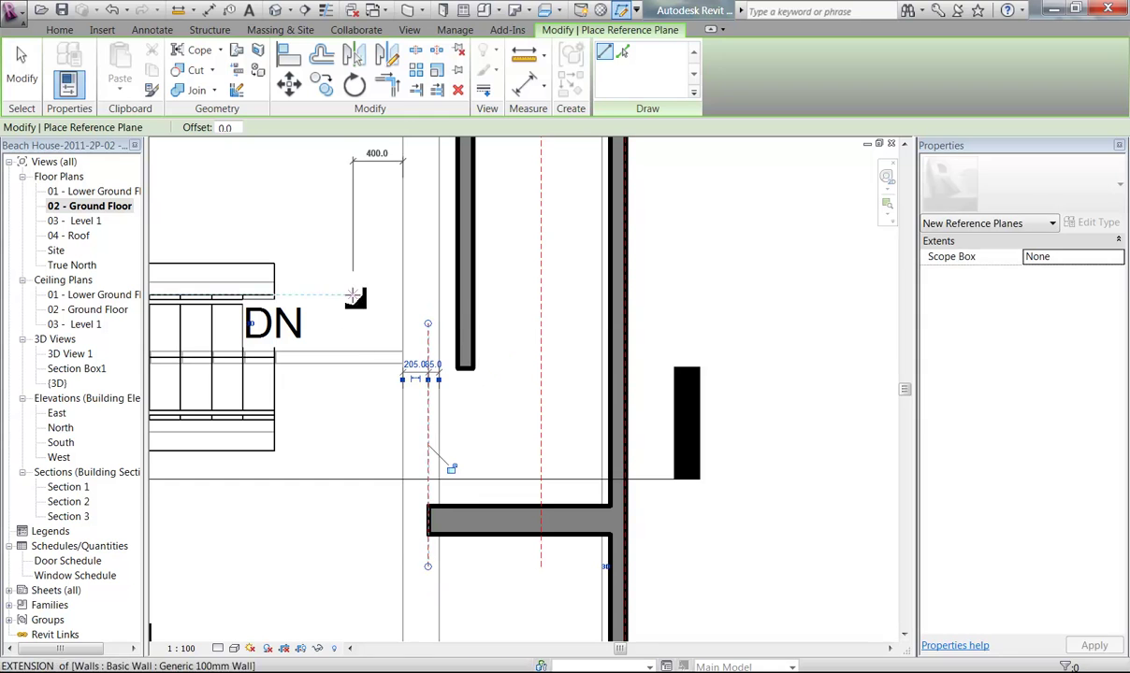
{"action": "right_click", "coordinate": [367, 293]}
{"action": "left_click", "coordinate": [397, 310]}
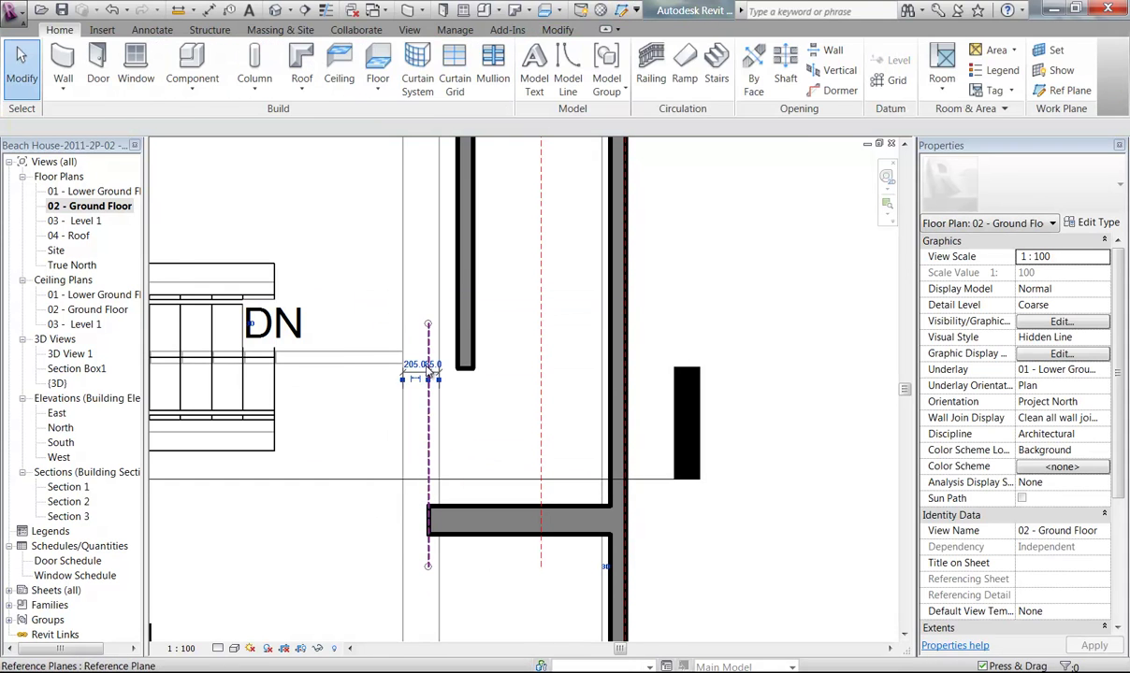
- Reference the new plane's dimension to the partition's passage-side face and set the distance to 500 mm
{"action": "left_click", "coordinate": [428, 373]}
{"action": "scroll", "coordinate": [432, 371], "scroll_direction": "up", "scroll_amount": 2}
{"action": "left_click_drag", "start_coordinate": [404, 384], "coordinate": [433, 351]}
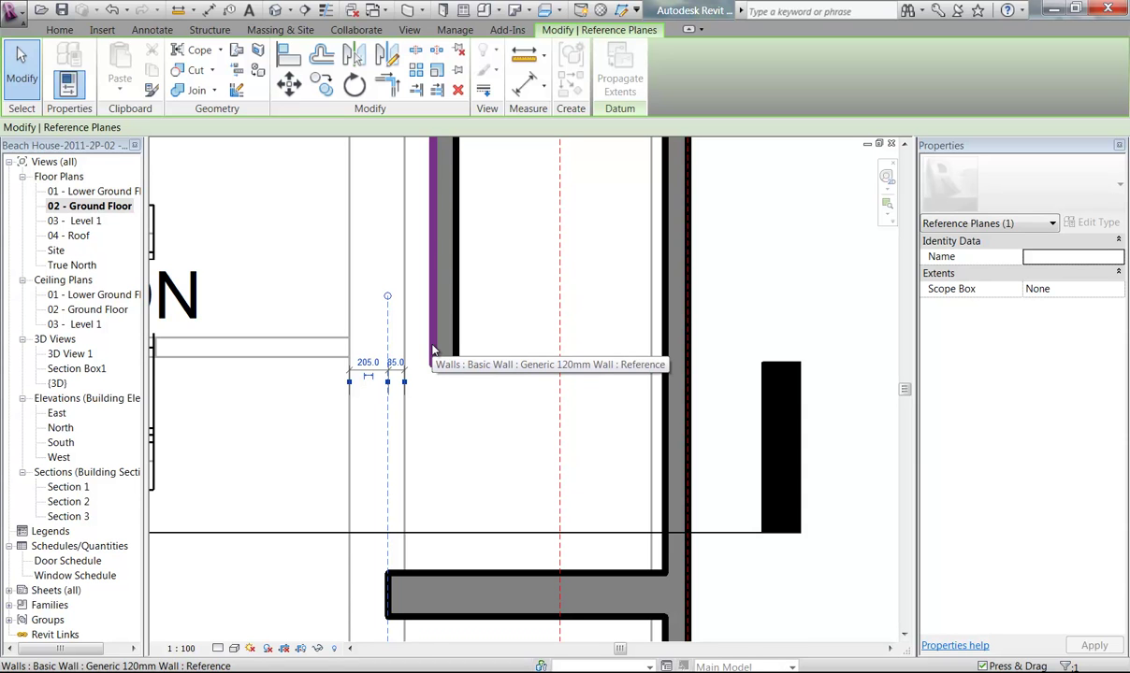
{"action": "left_click_drag", "start_coordinate": [434, 351], "coordinate": [455, 359]}
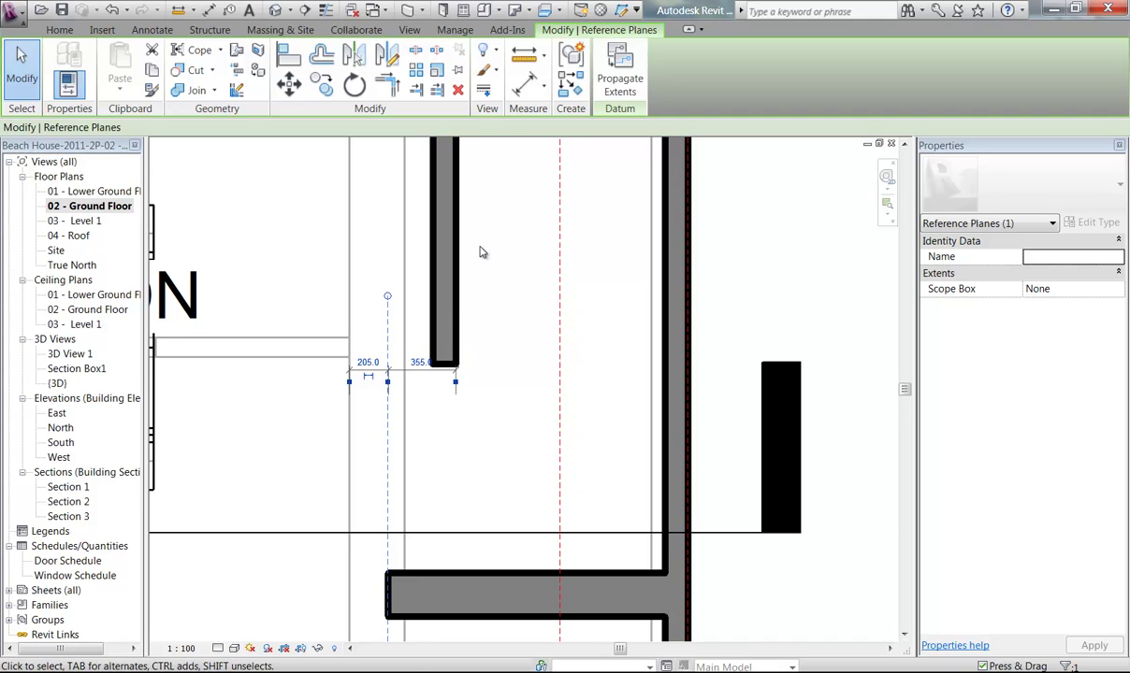
{"action": "scroll", "coordinate": [488, 364], "scroll_direction": "down", "scroll_amount": 1}
{"action": "middle_click_drag", "start_coordinate": [488, 364], "coordinate": [453, 398]}
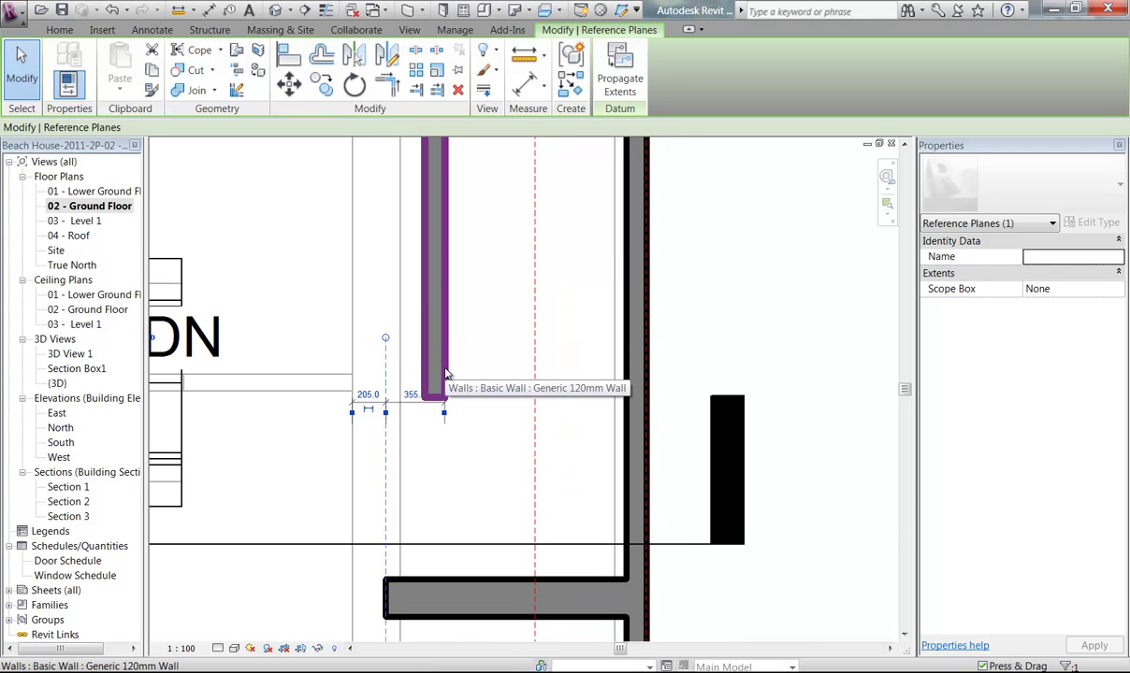
{"action": "left_click", "coordinate": [411, 395]}
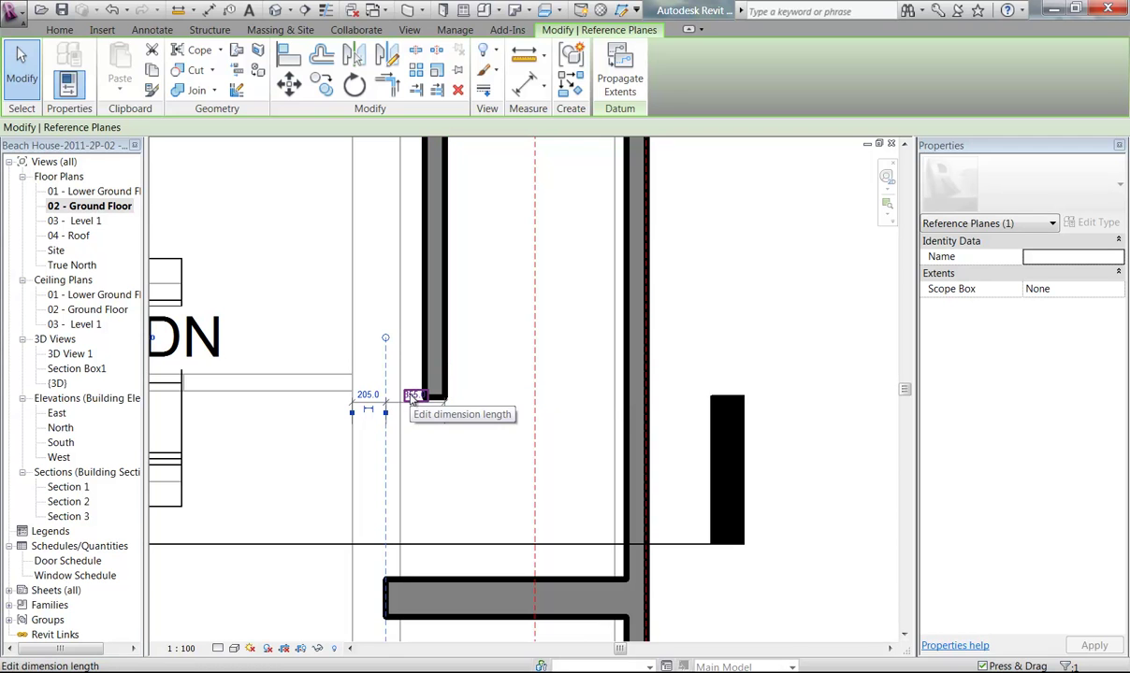
{"action": "left_click", "coordinate": [413, 395]}
{"action": "type", "text": "500"}
{"action": "key", "text": "Return"}
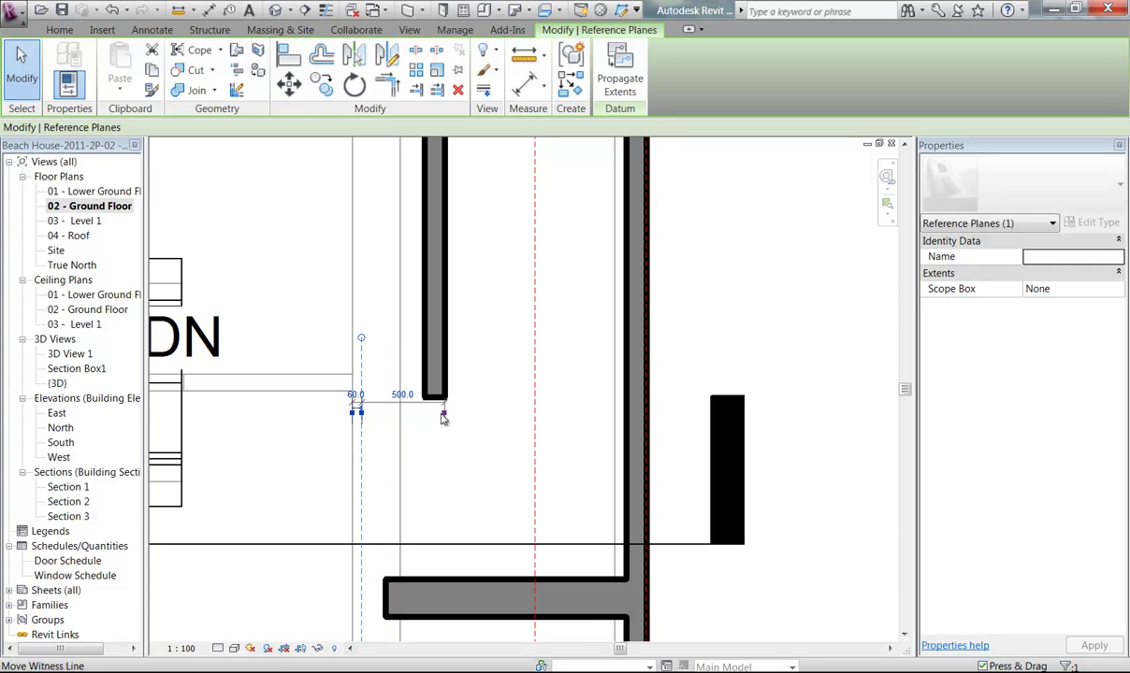
{"action": "left_click", "coordinate": [471, 483]}
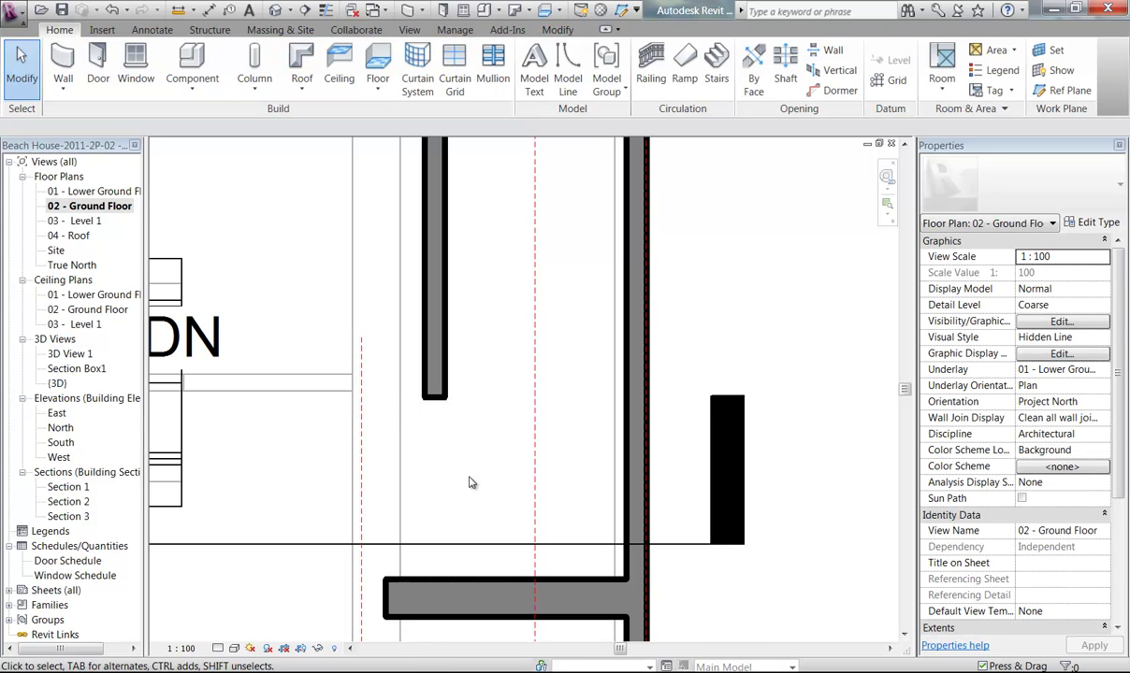
- Examine the thick stub wall and the short vertical reference plane 500 mm from the partition, selecting each to check its dimensions
{"action": "scroll", "coordinate": [472, 483], "scroll_direction": "down", "scroll_amount": 3}
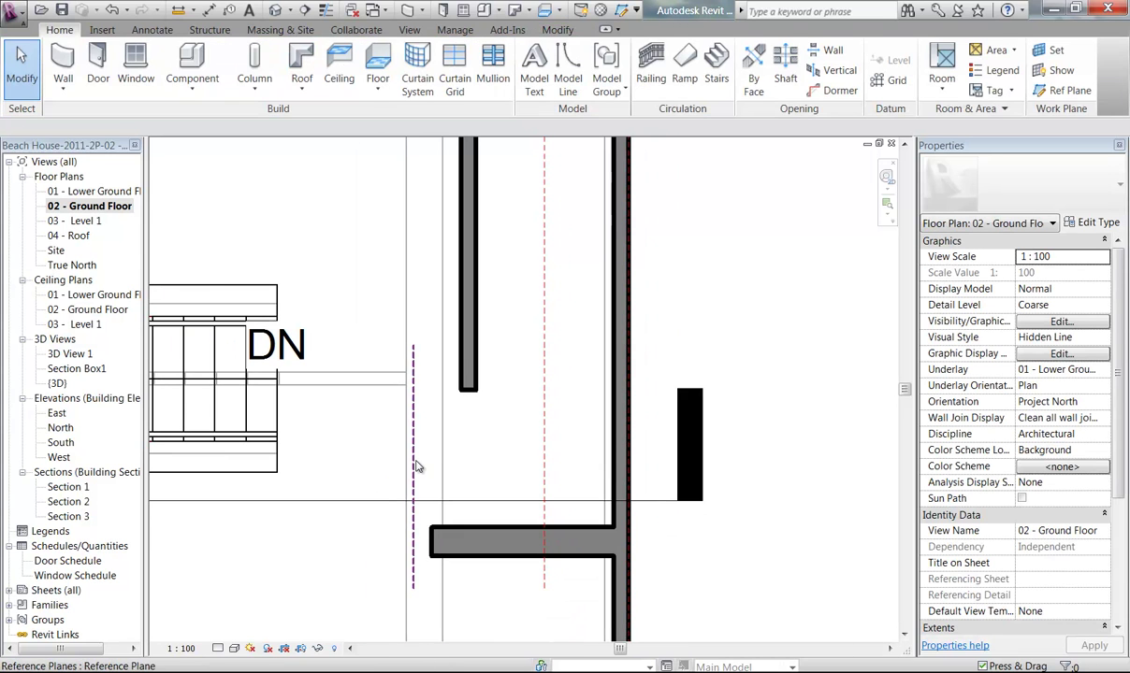
{"action": "left_click", "coordinate": [479, 533]}
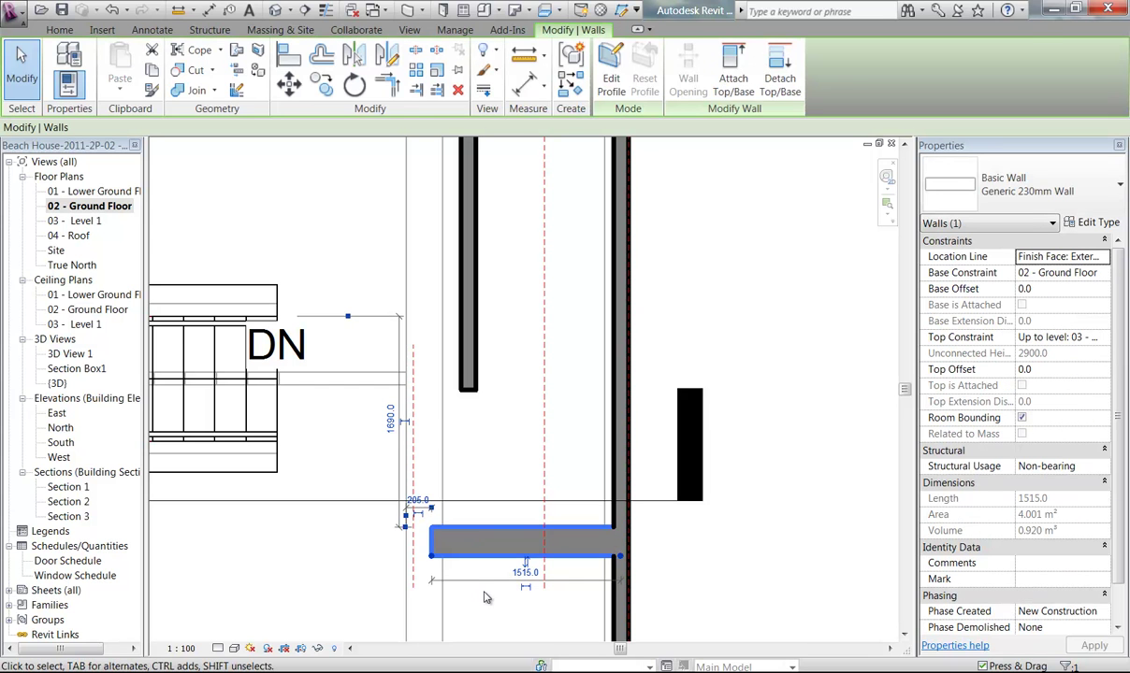
{"action": "key", "text": "Escape"}
{"action": "scroll", "coordinate": [474, 479], "scroll_direction": "up", "scroll_amount": 3}
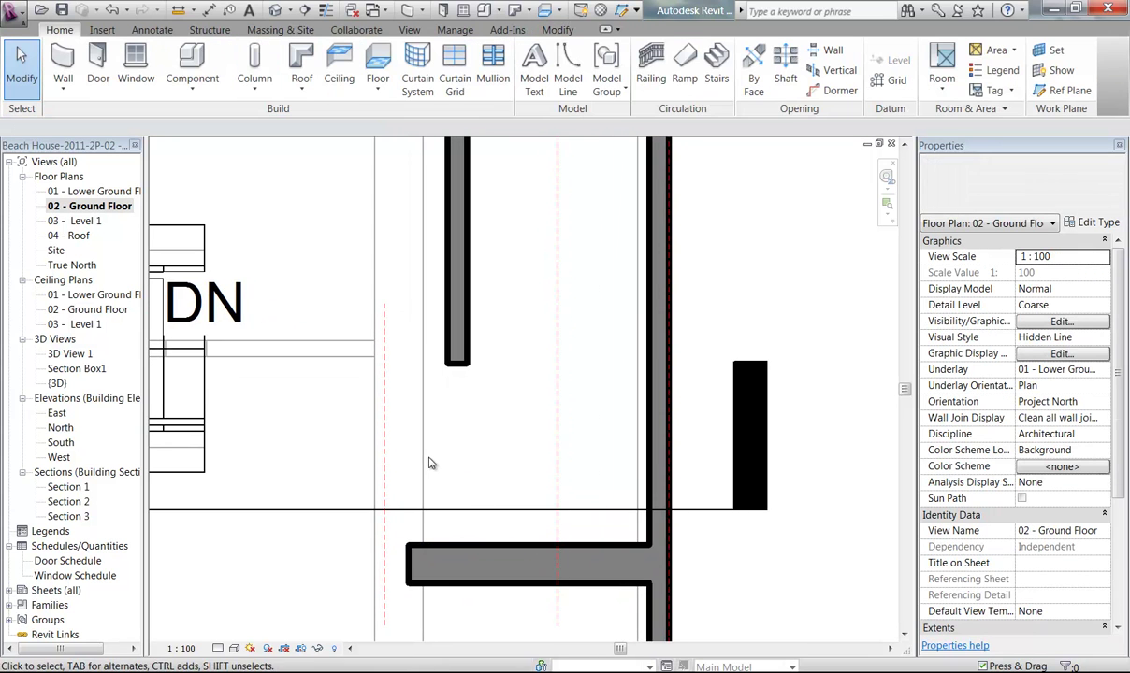
{"action": "left_click", "coordinate": [385, 462]}
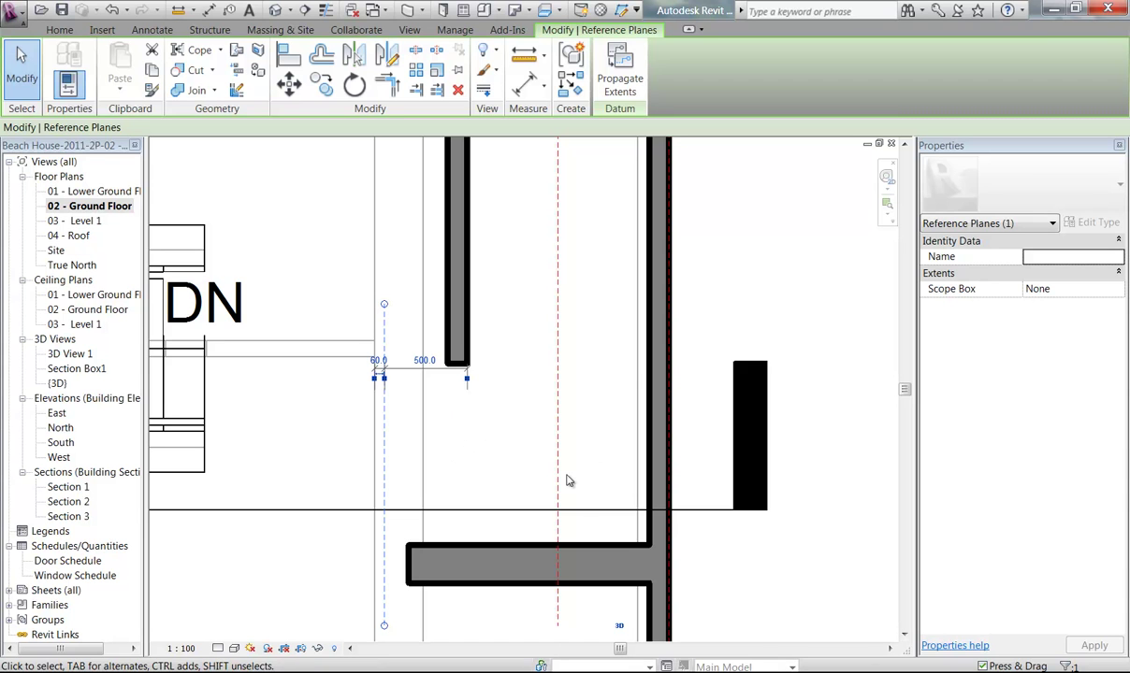
{"action": "scroll", "coordinate": [547, 473], "scroll_direction": "down", "scroll_amount": 2}
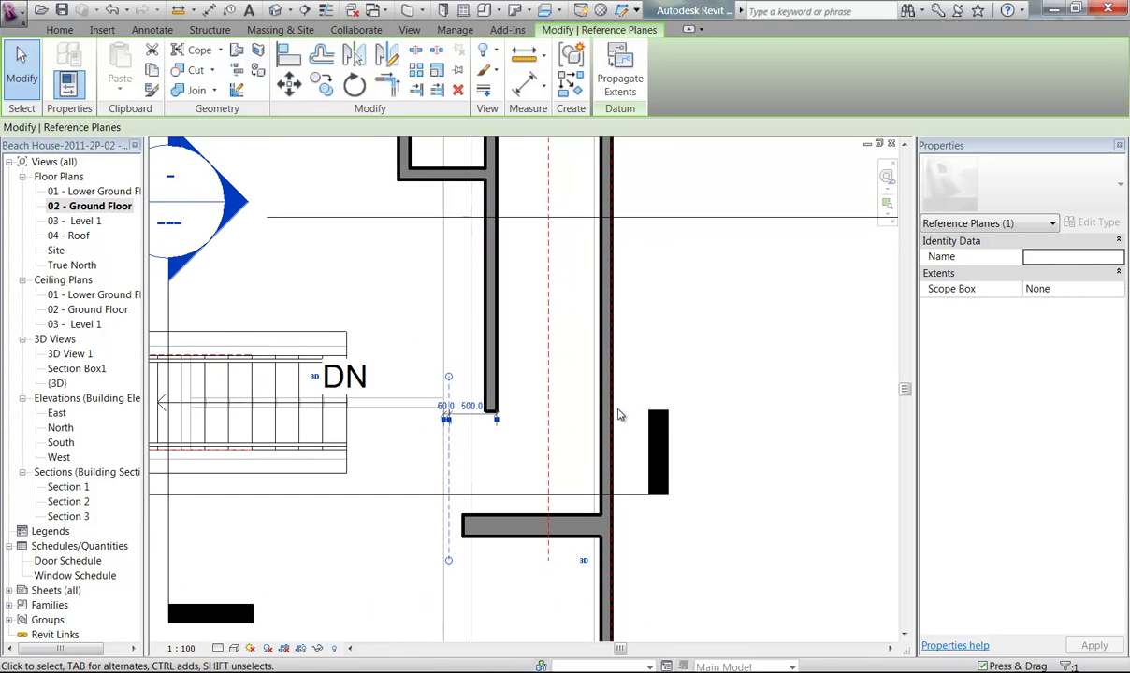
{"action": "left_click", "coordinate": [497, 460]}
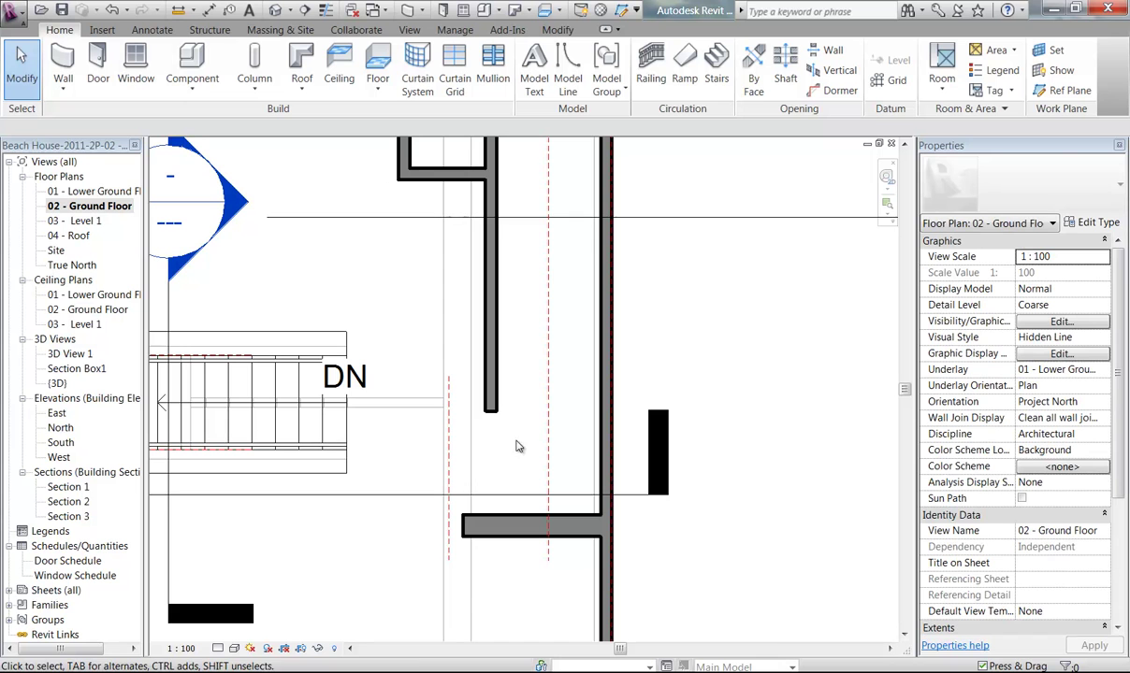
- Compare the stair area on the 03 - Level 1 plan with the 02 - Ground Floor plan and return to Ground Floor
{"action": "middle_click_drag", "start_coordinate": [524, 394], "coordinate": [532, 465]}
{"action": "scroll", "coordinate": [502, 442], "scroll_direction": "down", "scroll_amount": 2}
{"action": "double_click", "coordinate": [75, 222]}
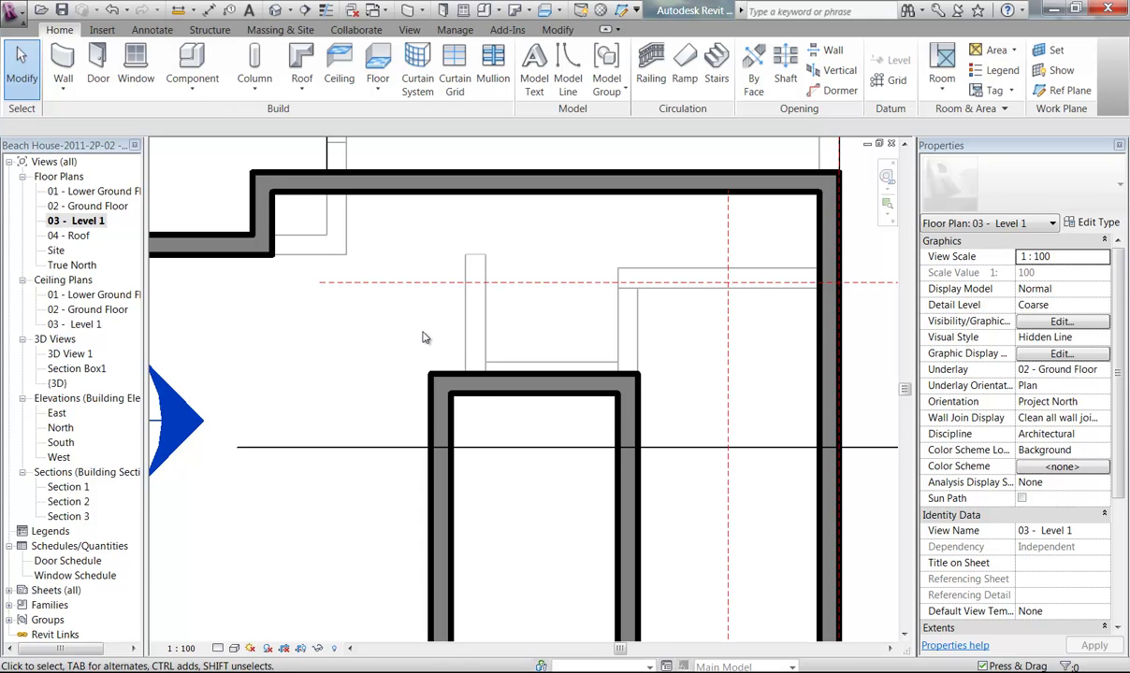
{"action": "scroll", "coordinate": [423, 338], "scroll_direction": "down", "scroll_amount": 1}
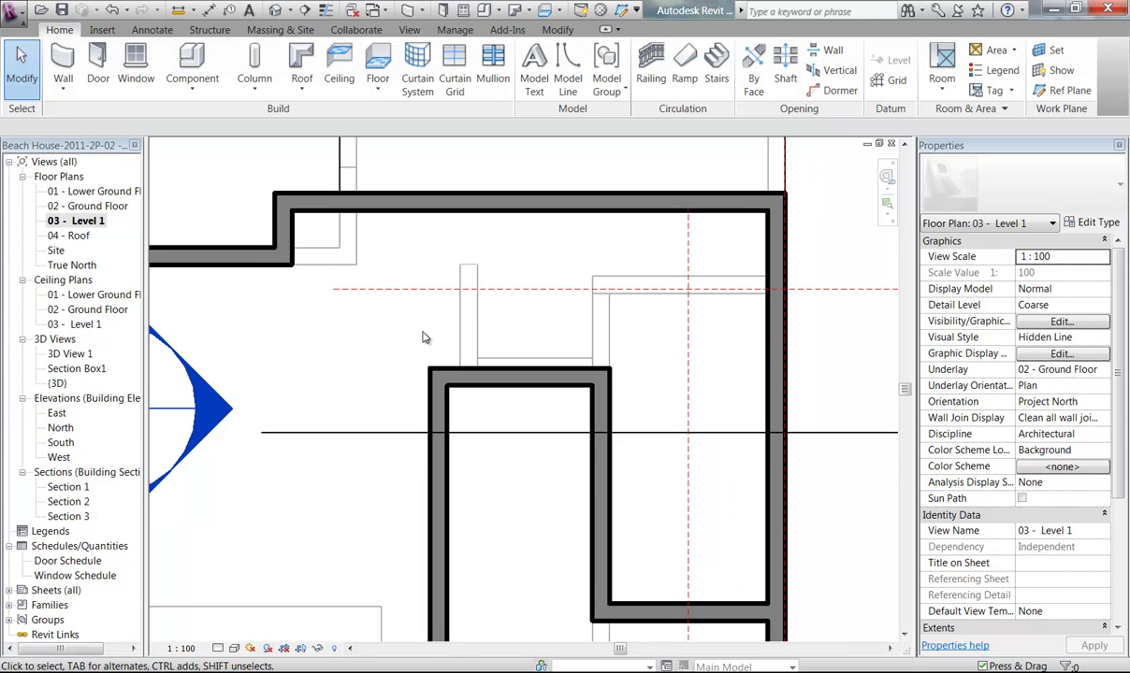
{"action": "scroll", "coordinate": [423, 337], "scroll_direction": "down", "scroll_amount": 2}
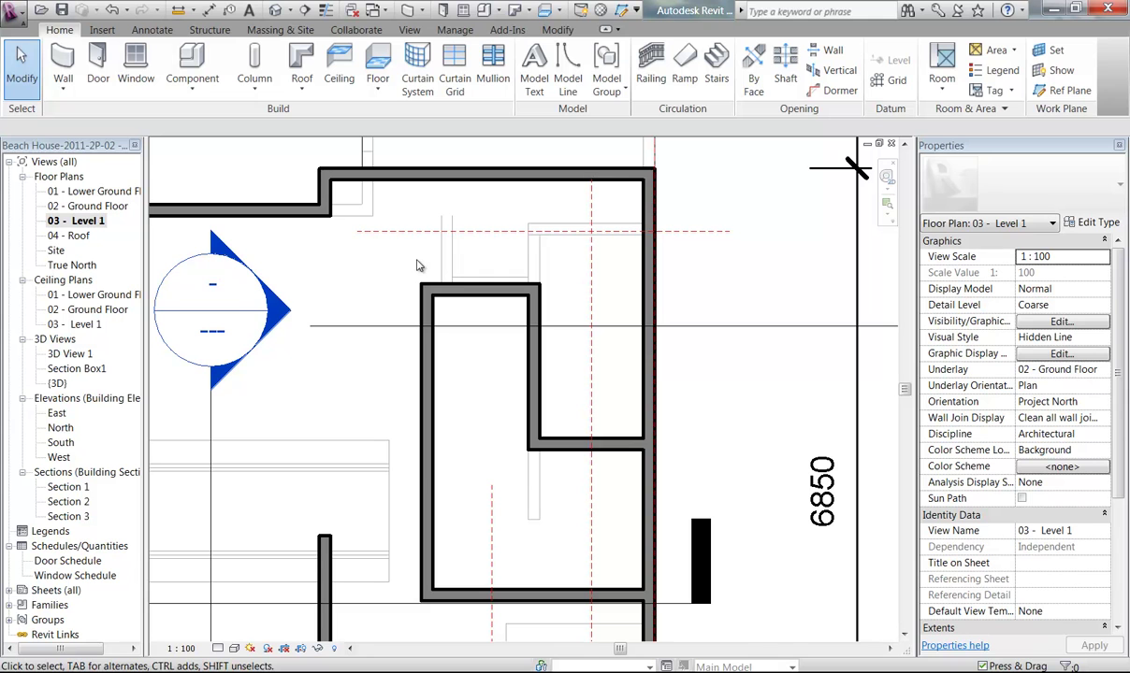
{"action": "double_click", "coordinate": [89, 206]}
{"action": "middle_click_drag", "start_coordinate": [436, 412], "coordinate": [350, 400]}
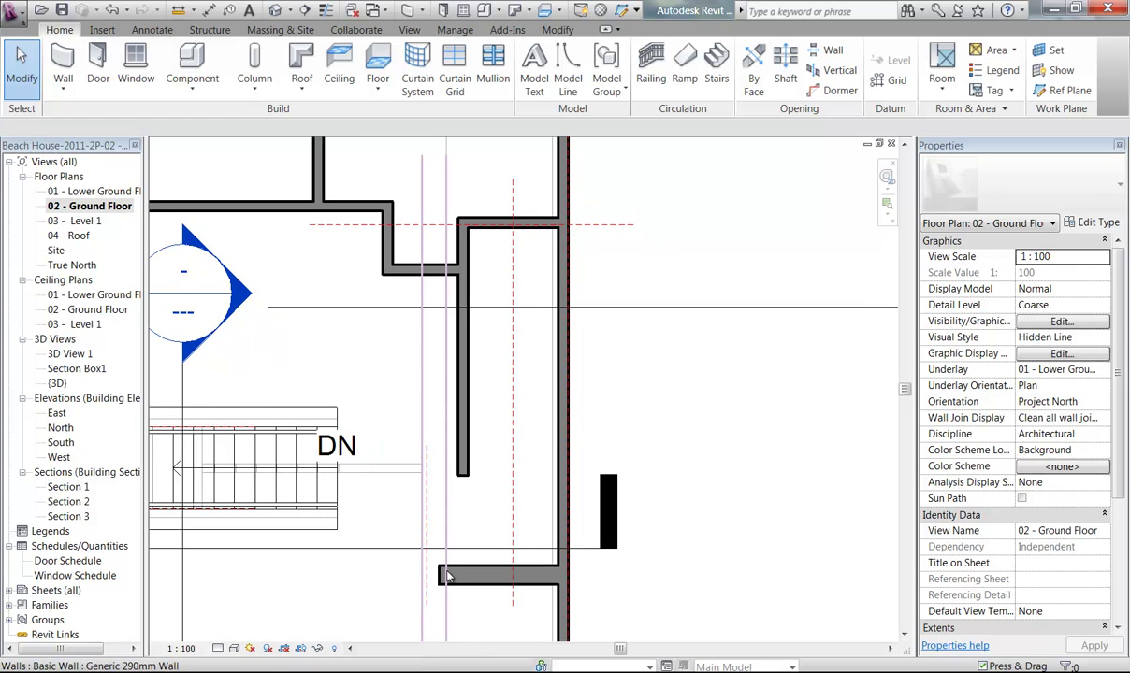
- Draw a horizontal reference plane between the partition's free end and the thick stub wall, crossing the outer wall
{"action": "scroll", "coordinate": [479, 494], "scroll_direction": "up", "scroll_amount": 2}
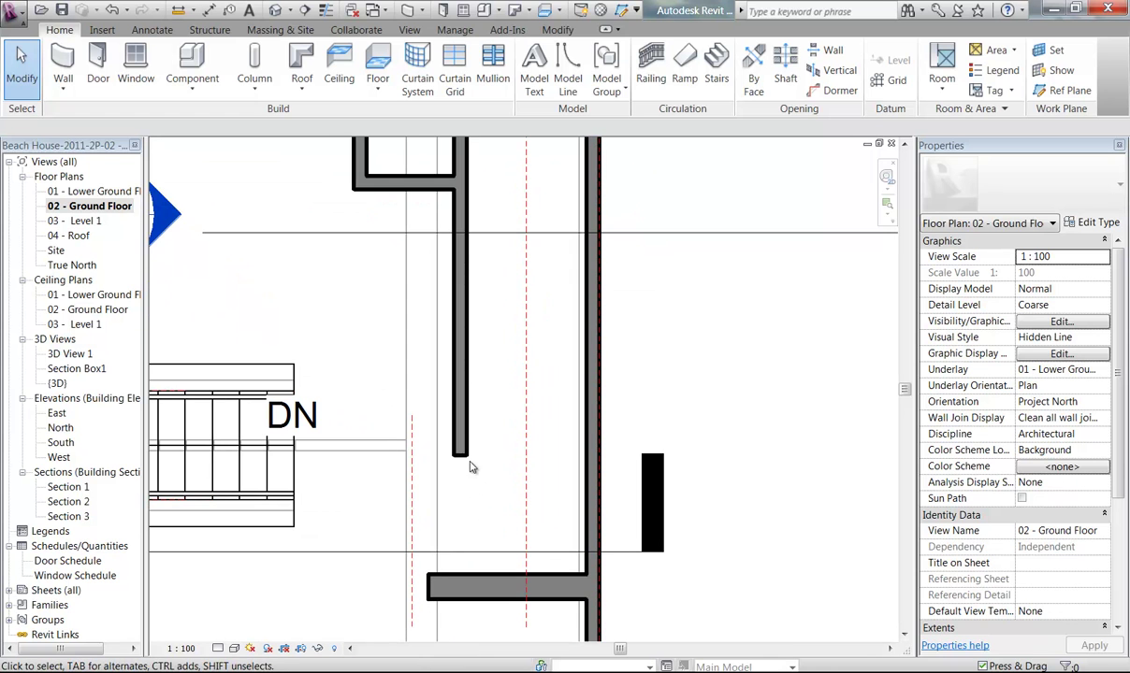
{"action": "left_click", "coordinate": [1062, 89]}
{"action": "left_click", "coordinate": [360, 511]}
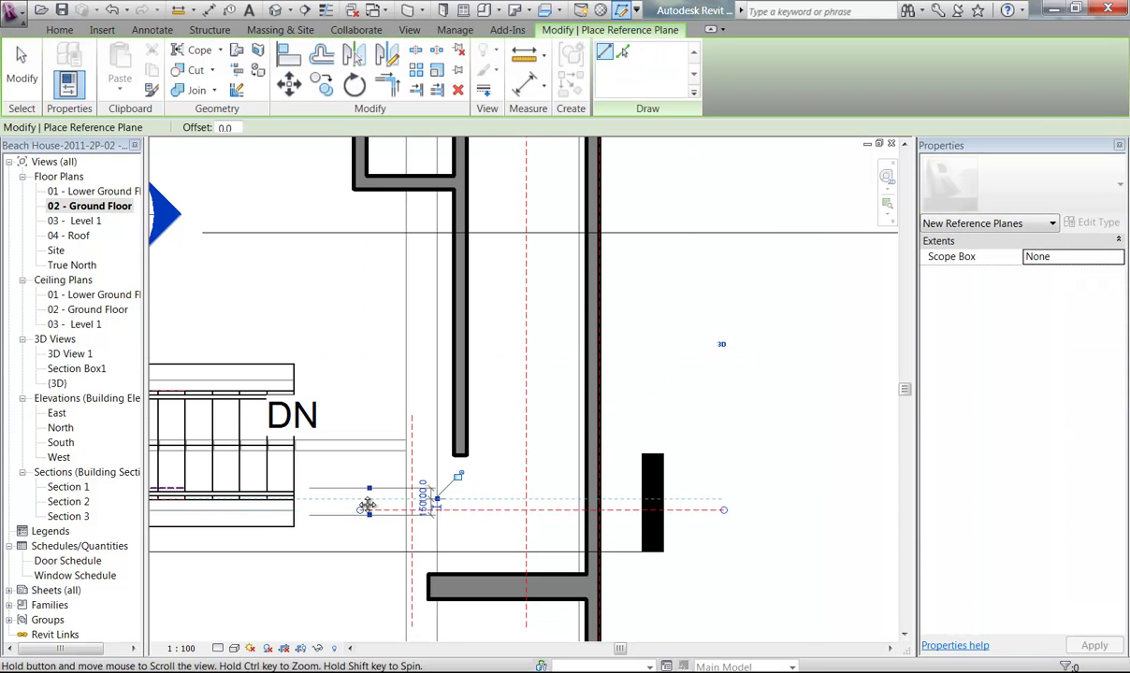
- Reference the new plane's dimension to the stub wall's passage-side face, set the distance to 550 mm and leave the command
{"action": "scroll", "coordinate": [391, 535], "scroll_direction": "up", "scroll_amount": 2}
{"action": "middle_click_drag", "start_coordinate": [427, 510], "coordinate": [384, 421]}
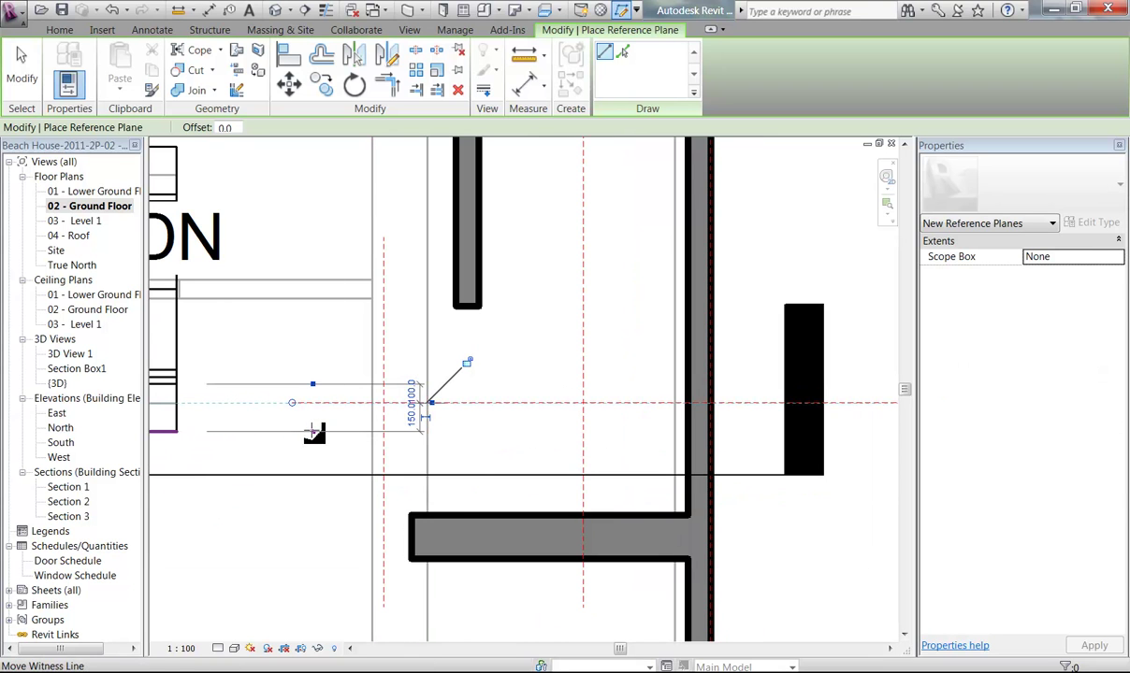
{"action": "left_click_drag", "start_coordinate": [462, 516], "coordinate": [461, 515]}
{"action": "left_click", "coordinate": [417, 464]}
{"action": "type", "text": "55"}
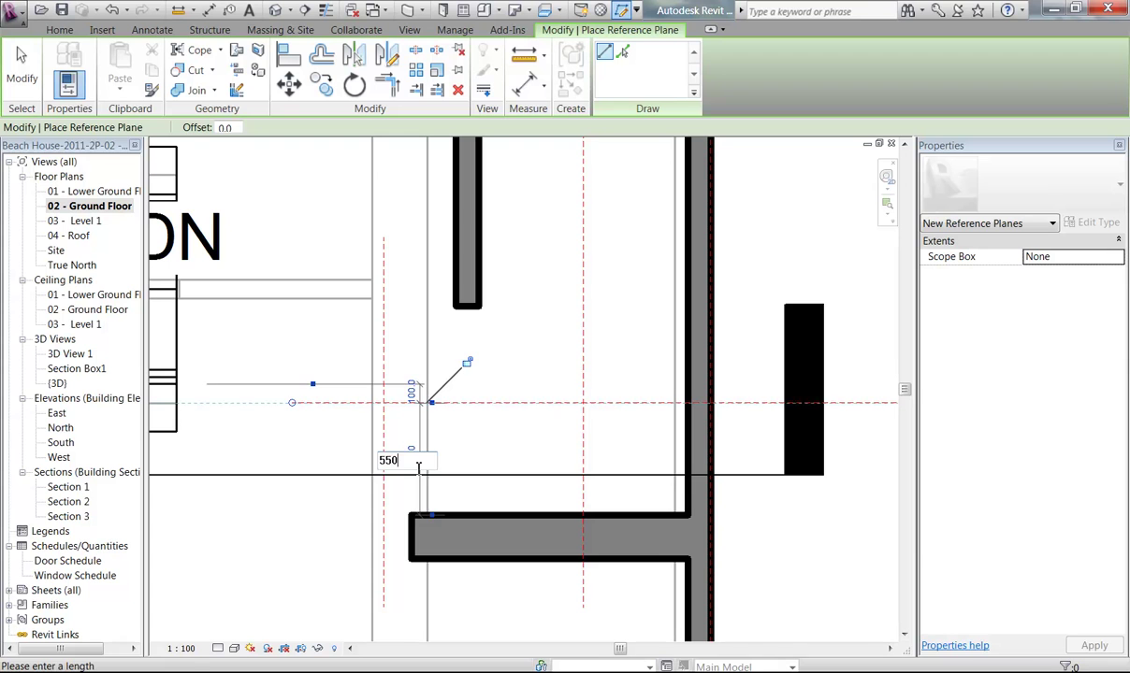
{"action": "type", "text": "0"}
{"action": "key", "text": "Return"}
{"action": "right_click", "coordinate": [505, 375]}
{"action": "left_click", "coordinate": [515, 379]}
- Review the stair path by selecting the two horizontal centreline planes and the long vertical one together, and clear the selection
{"action": "scroll", "coordinate": [466, 411], "scroll_direction": "down", "scroll_amount": 3}
{"action": "middle_click_drag", "start_coordinate": [515, 377], "coordinate": [433, 460]}
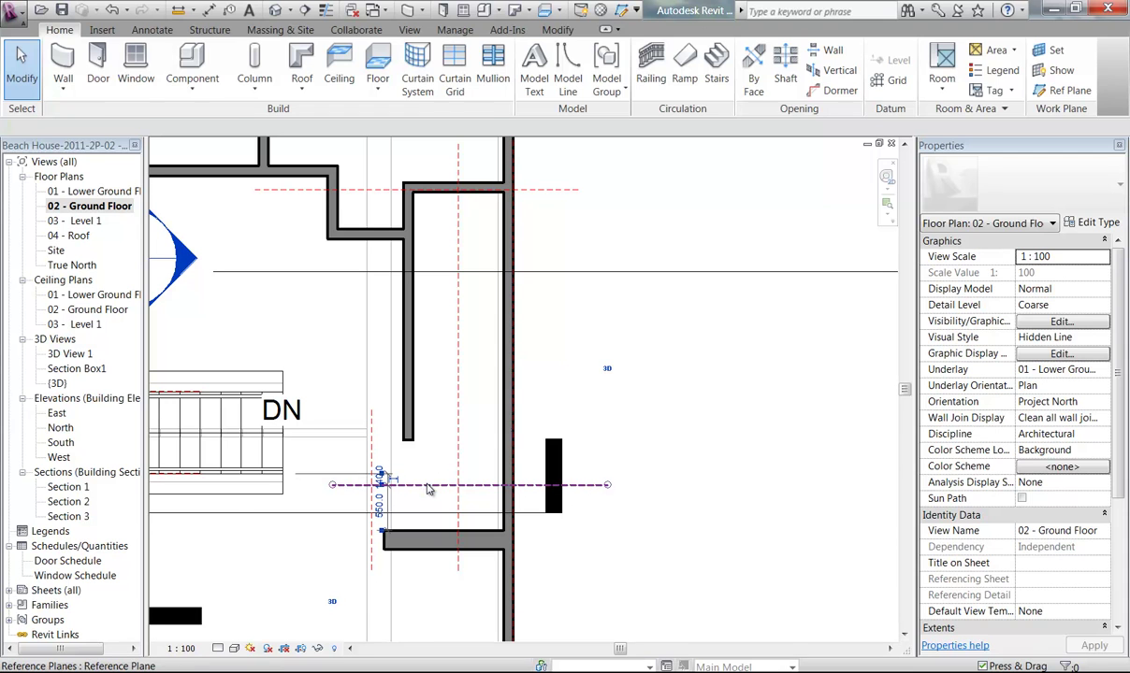
{"action": "left_click", "coordinate": [432, 484]}
{"action": "left_click", "coordinate": [458, 460], "text": "ctrl"}
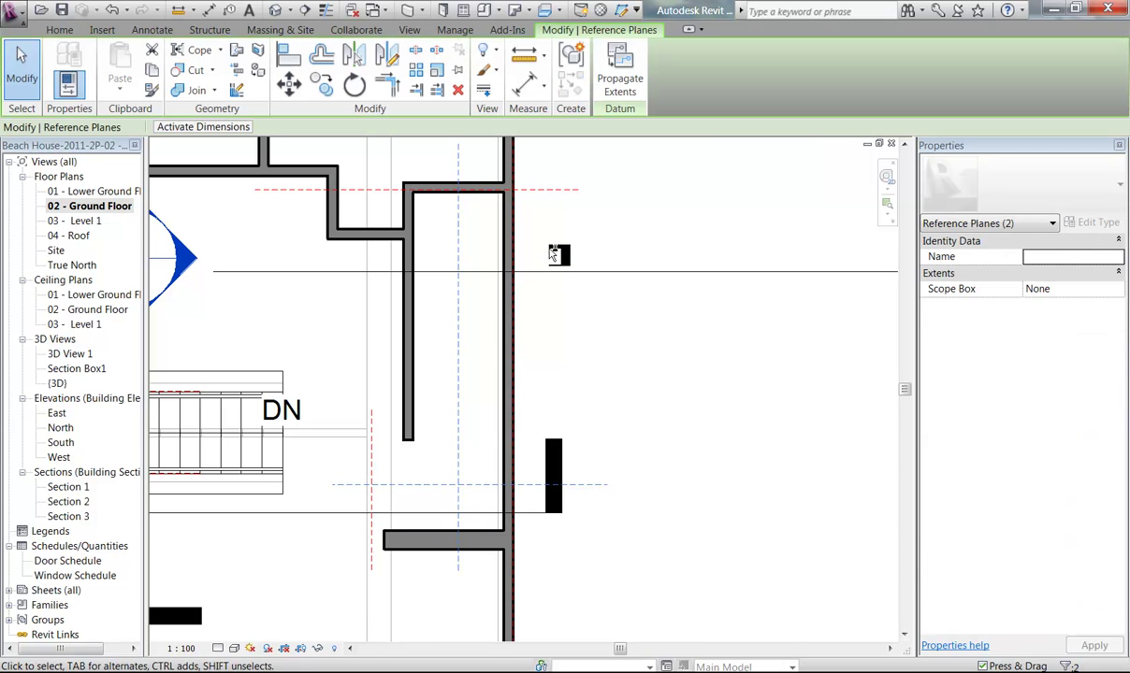
{"action": "left_click", "coordinate": [547, 189], "text": "ctrl"}
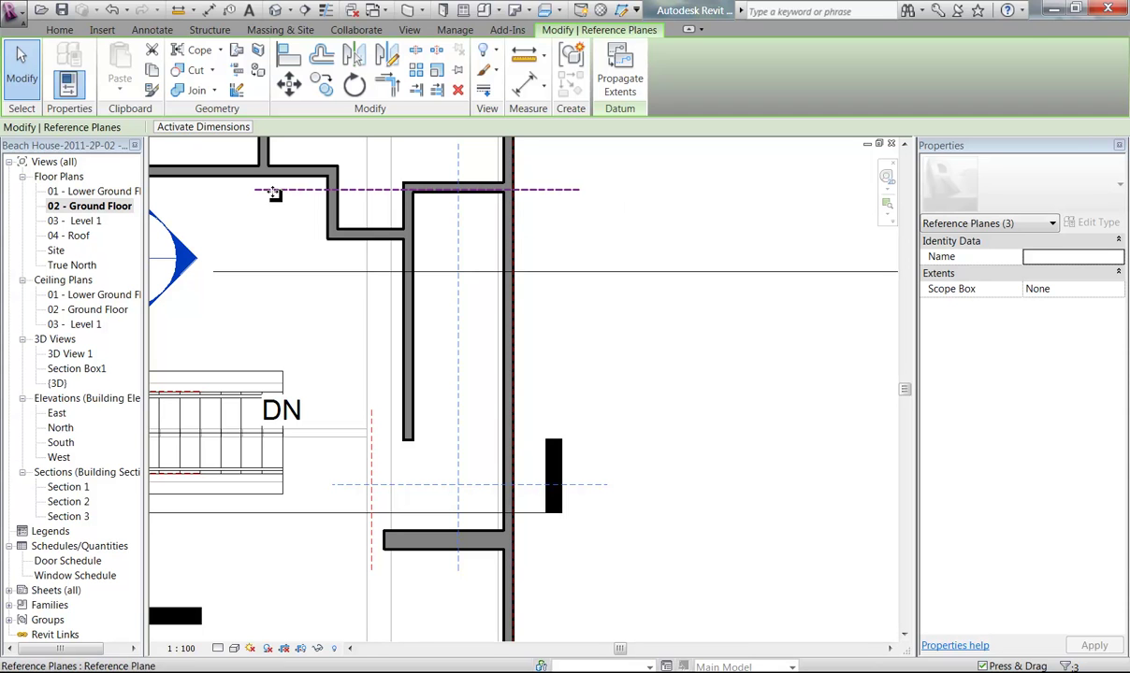
{"action": "key", "text": "Escape"}
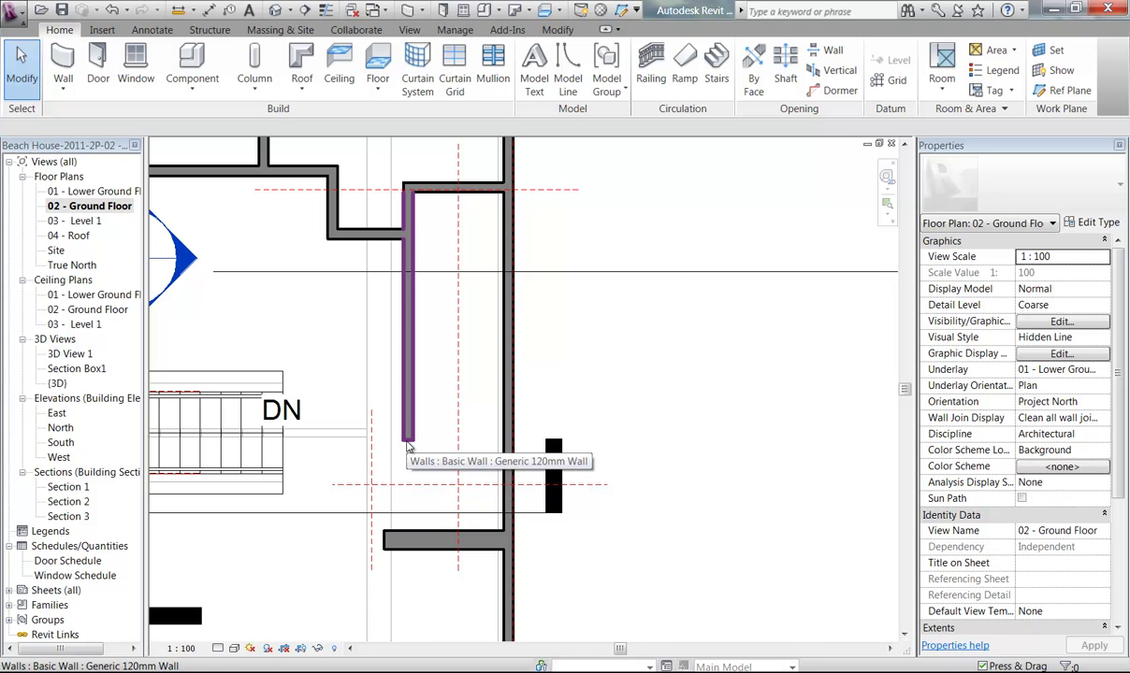
- Draw a horizontal reference plane from the partition's free end across the outer wall and leave the command
{"action": "left_click", "coordinate": [1067, 89]}
{"action": "middle_click_drag", "start_coordinate": [371, 468], "coordinate": [384, 388]}
{"action": "scroll", "coordinate": [384, 389], "scroll_direction": "up", "scroll_amount": 2}
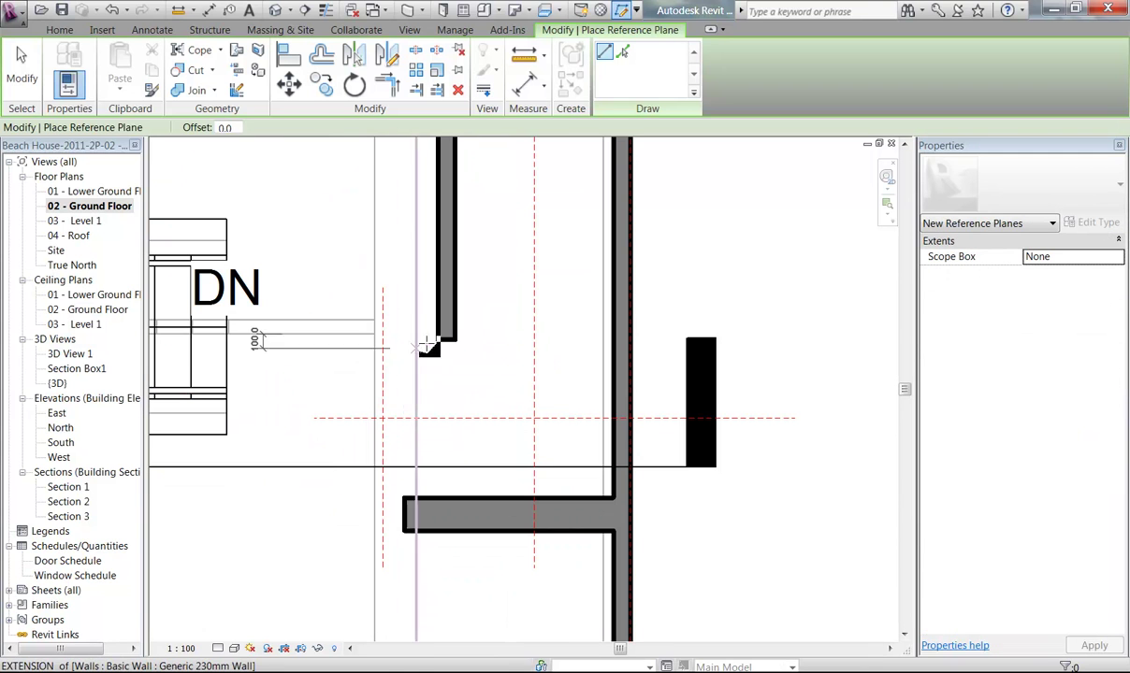
{"action": "left_click", "coordinate": [436, 339]}
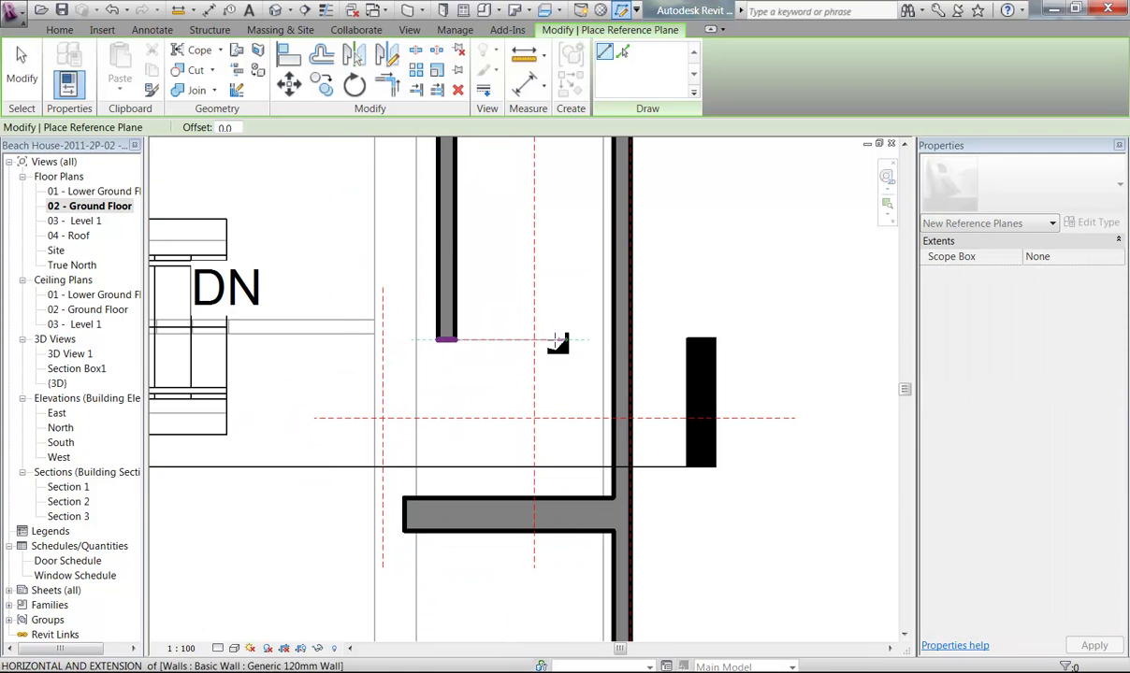
{"action": "left_click", "coordinate": [665, 341]}
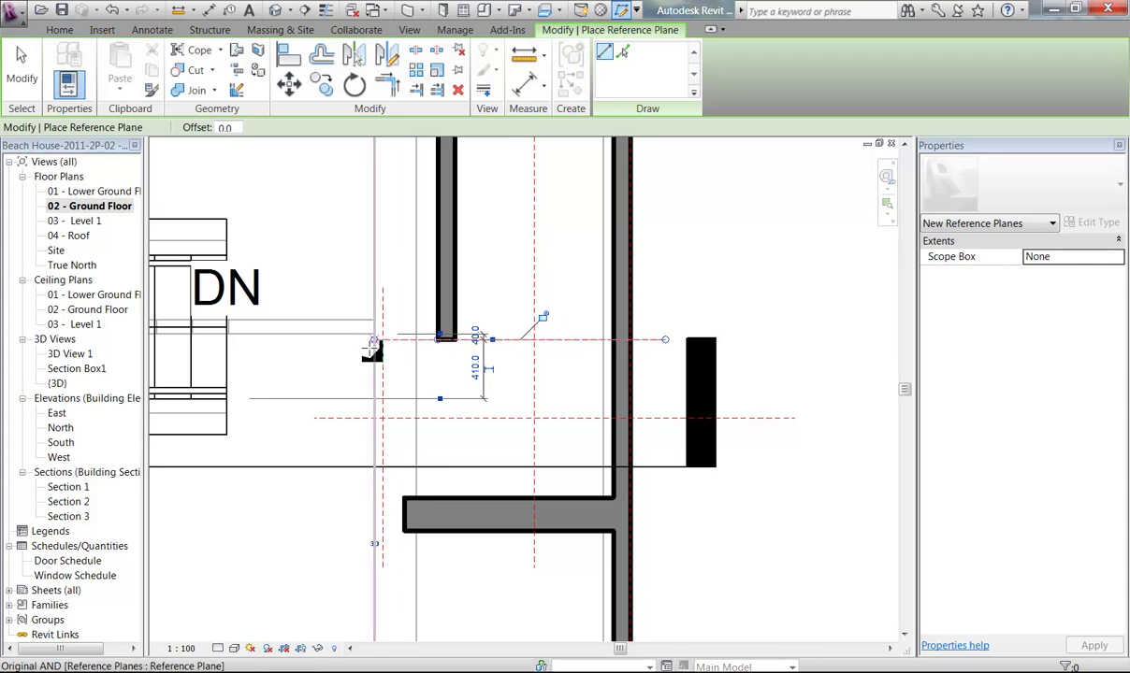
{"action": "right_click", "coordinate": [315, 264]}
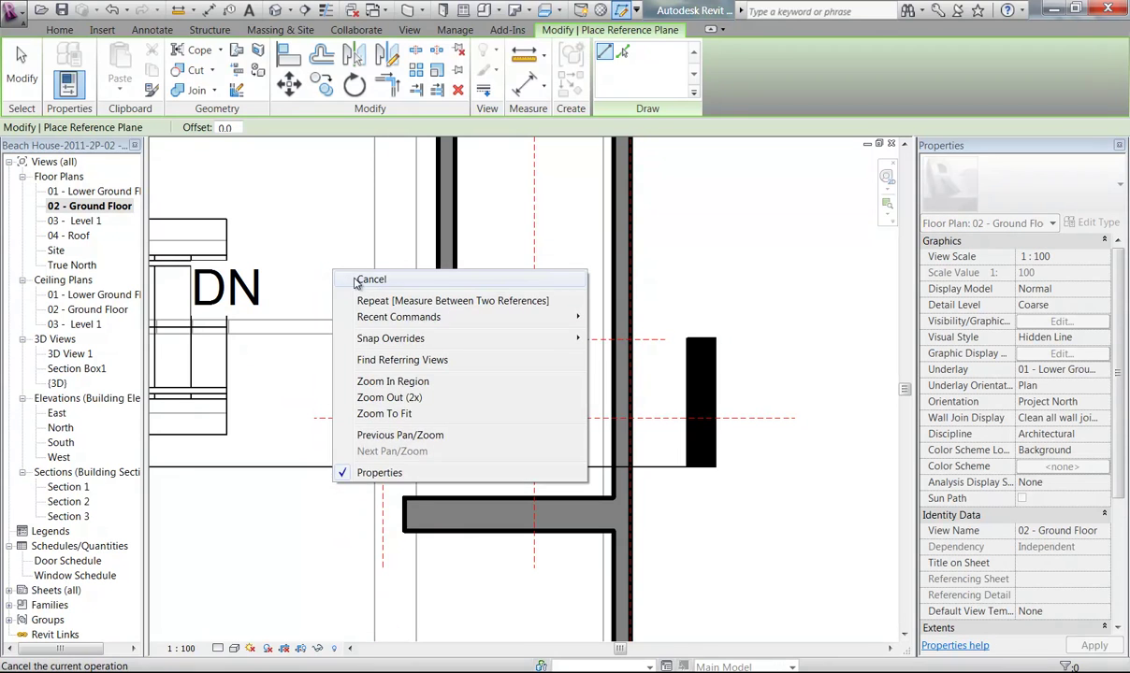
{"action": "left_click", "coordinate": [358, 282]}
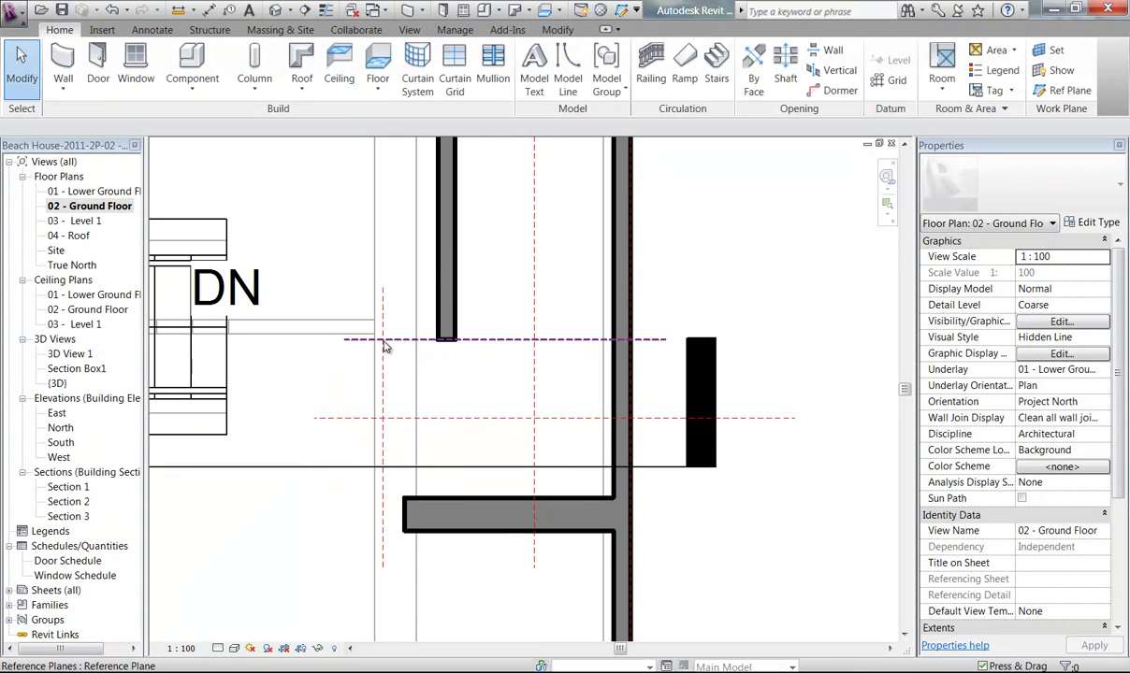
- Examine the new reference plane at the partition's end and the whole stair passage on the Ground Floor plan
{"action": "left_click", "coordinate": [385, 342]}
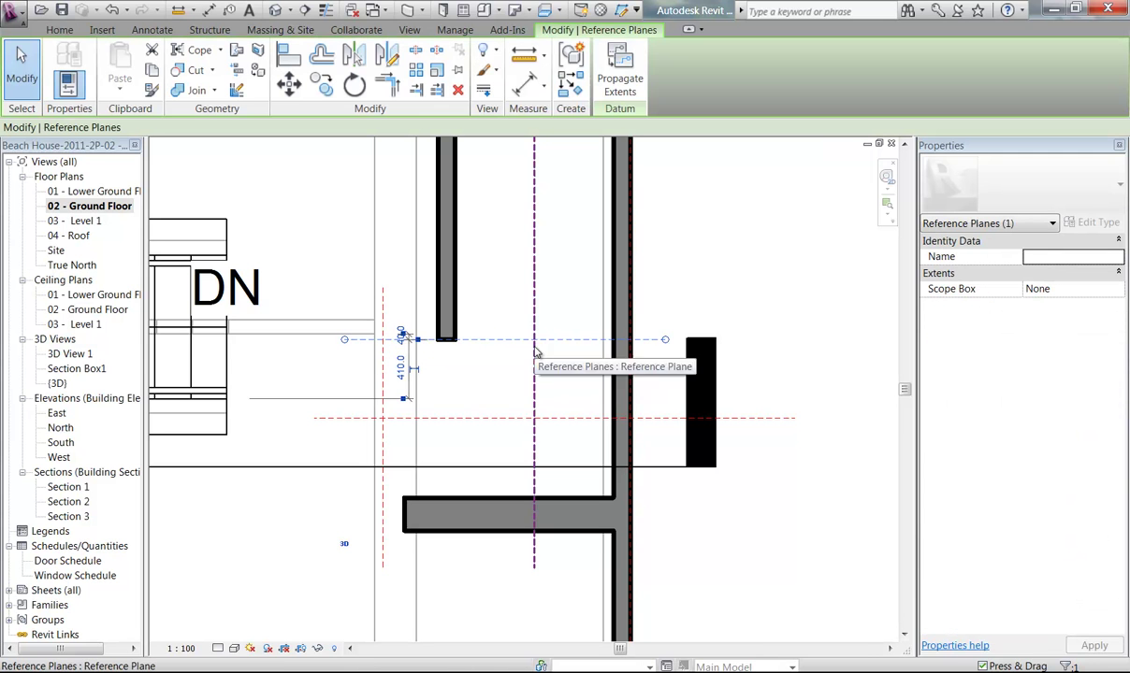
{"action": "left_click", "coordinate": [487, 275]}
{"action": "scroll", "coordinate": [434, 290], "scroll_direction": "down", "scroll_amount": 4}
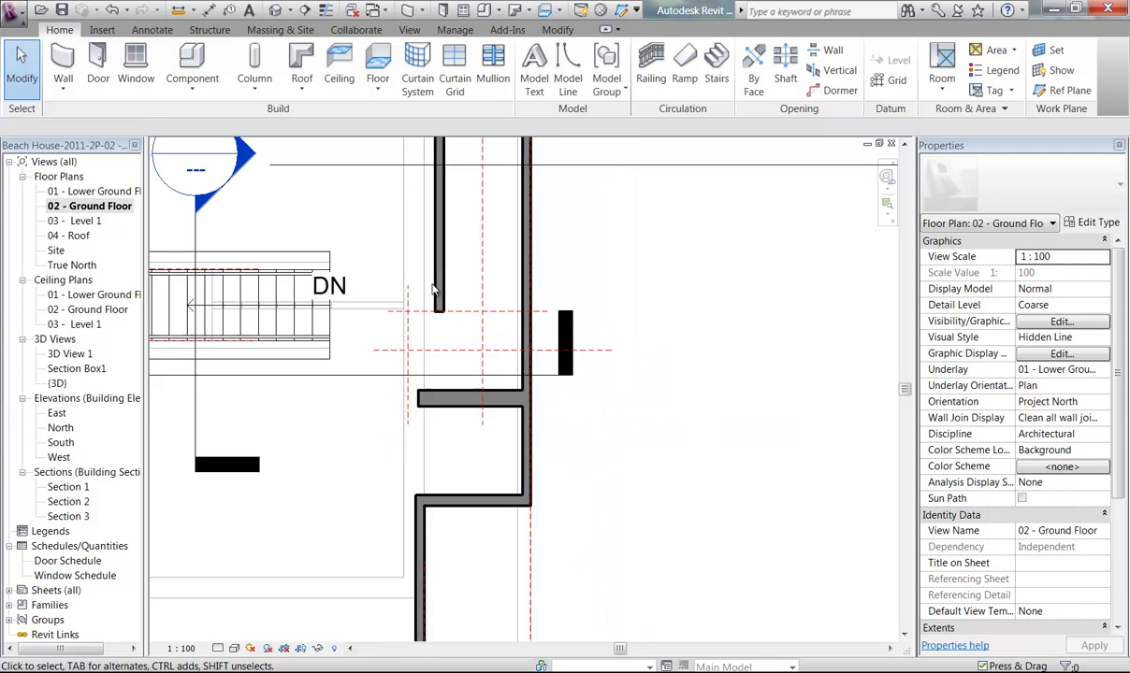
{"action": "middle_click_drag", "start_coordinate": [442, 334], "coordinate": [436, 401]}
{"action": "scroll", "coordinate": [431, 382], "scroll_direction": "down", "scroll_amount": 3}
{"action": "middle_click_drag", "start_coordinate": [453, 359], "coordinate": [454, 391]}
{"action": "scroll", "coordinate": [429, 420], "scroll_direction": "up", "scroll_amount": 1}
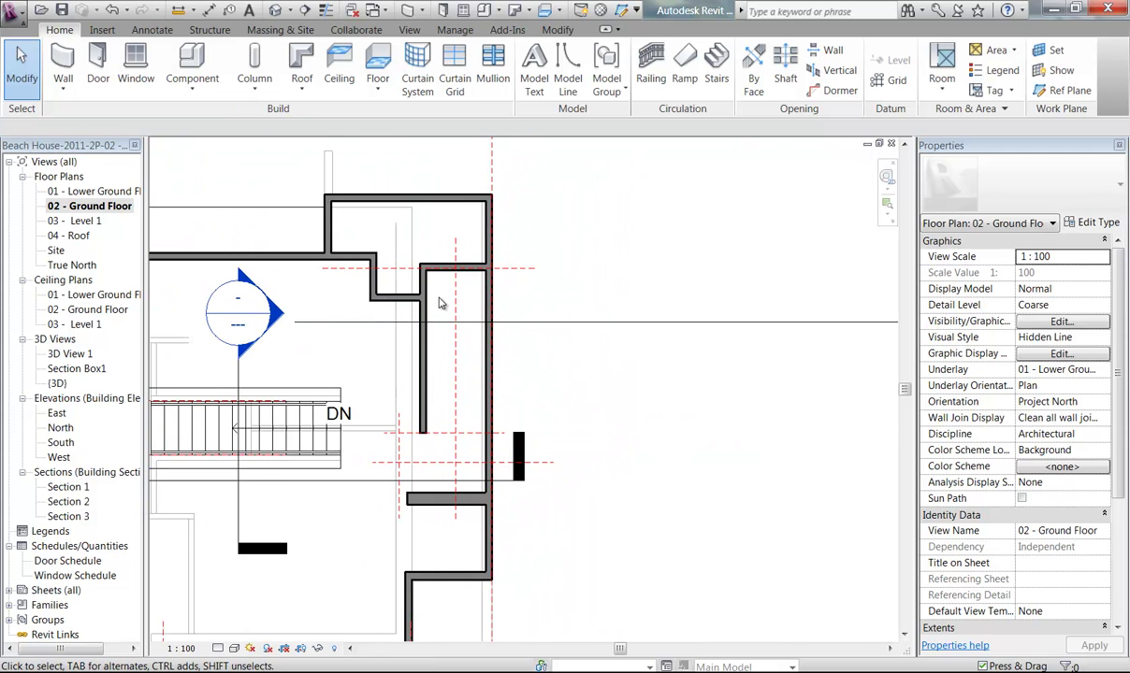
- Open the 03 - Level 1 plan at the stair area and start placing a reference plane
{"action": "double_click", "coordinate": [75, 221]}
{"action": "middle_click_drag", "start_coordinate": [421, 269], "coordinate": [315, 358]}
{"action": "scroll", "coordinate": [443, 364], "scroll_direction": "up", "scroll_amount": 1}
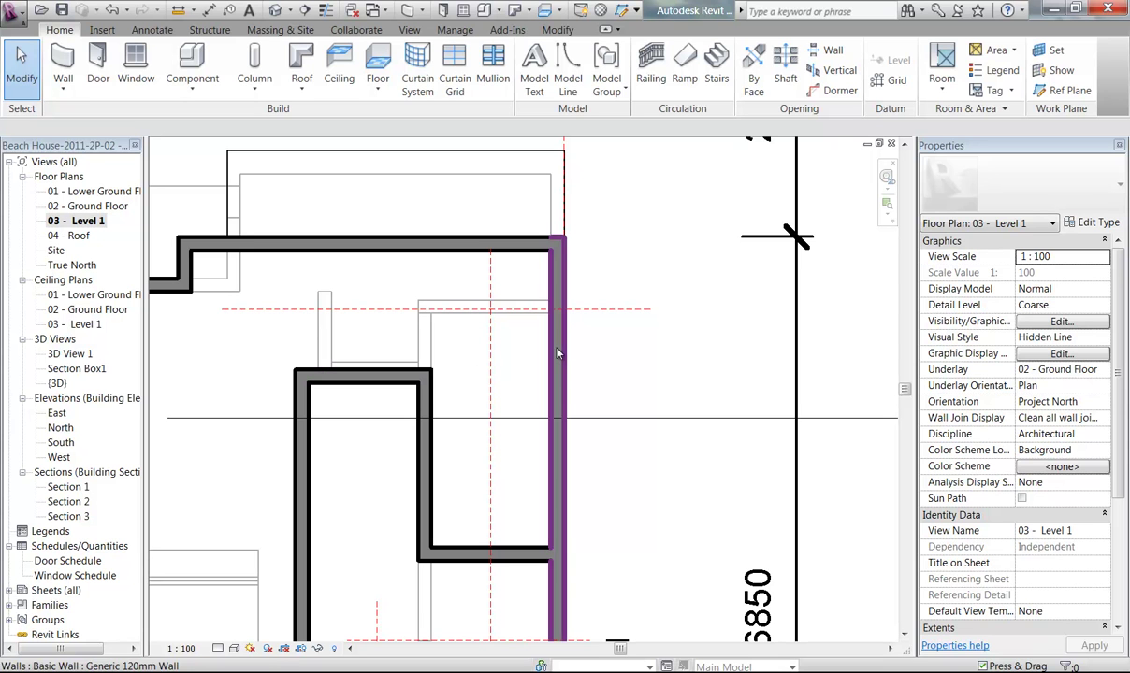
{"action": "left_click", "coordinate": [1054, 89]}
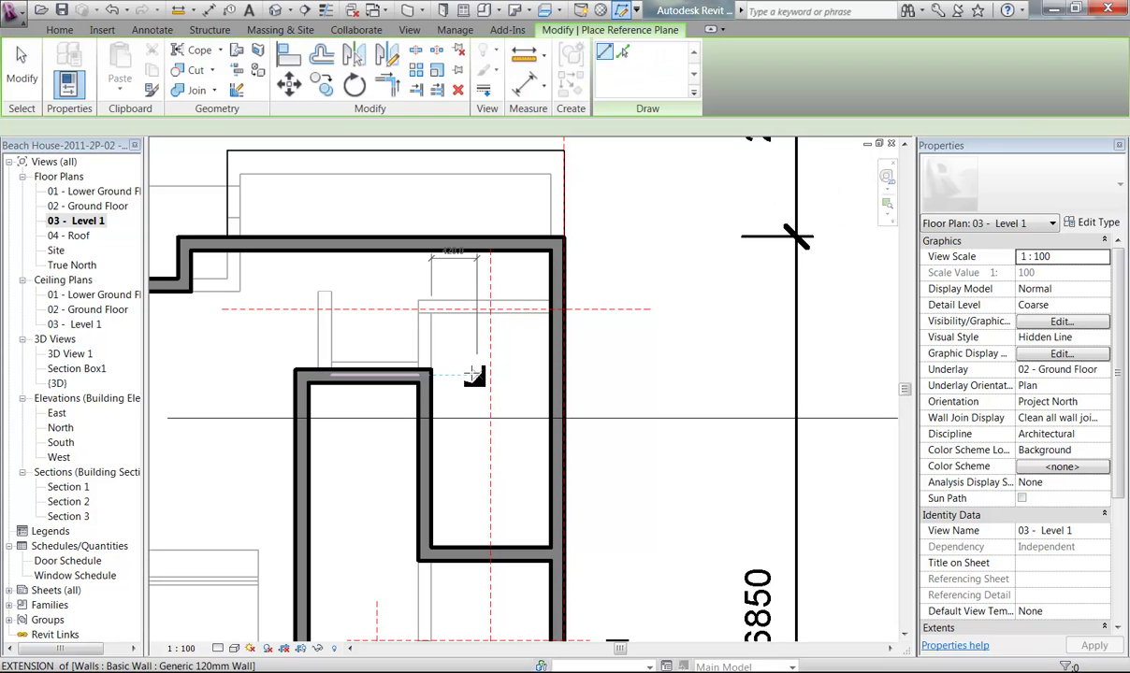
{"action": "left_click", "coordinate": [432, 370]}
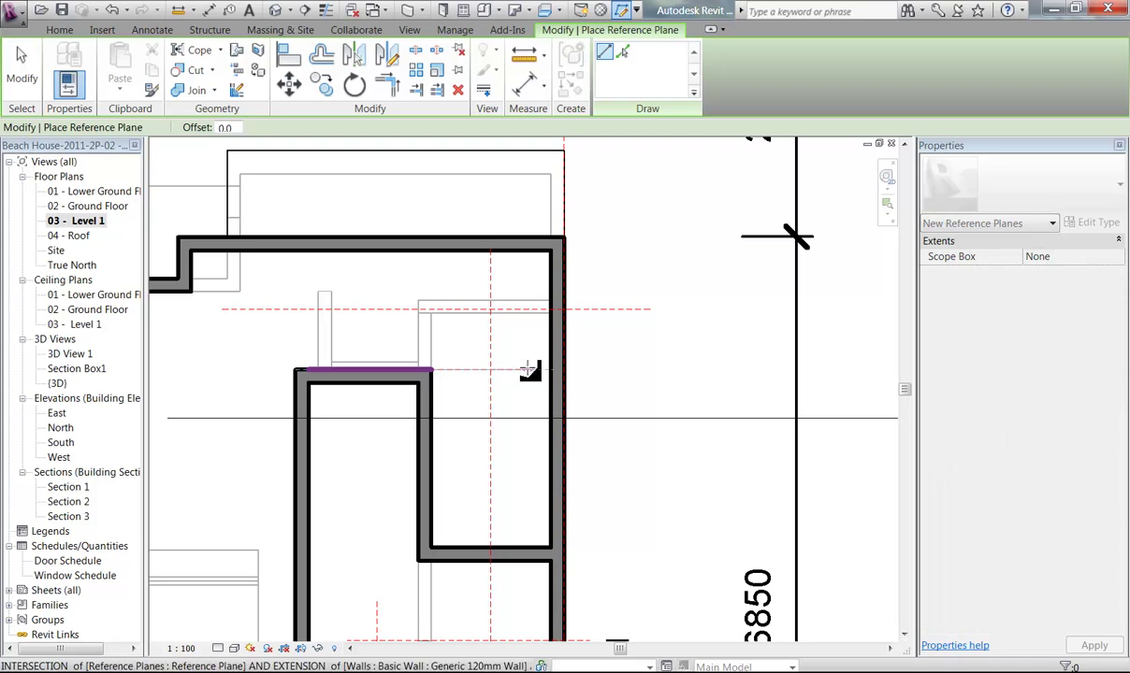
{"action": "left_click", "coordinate": [590, 363]}
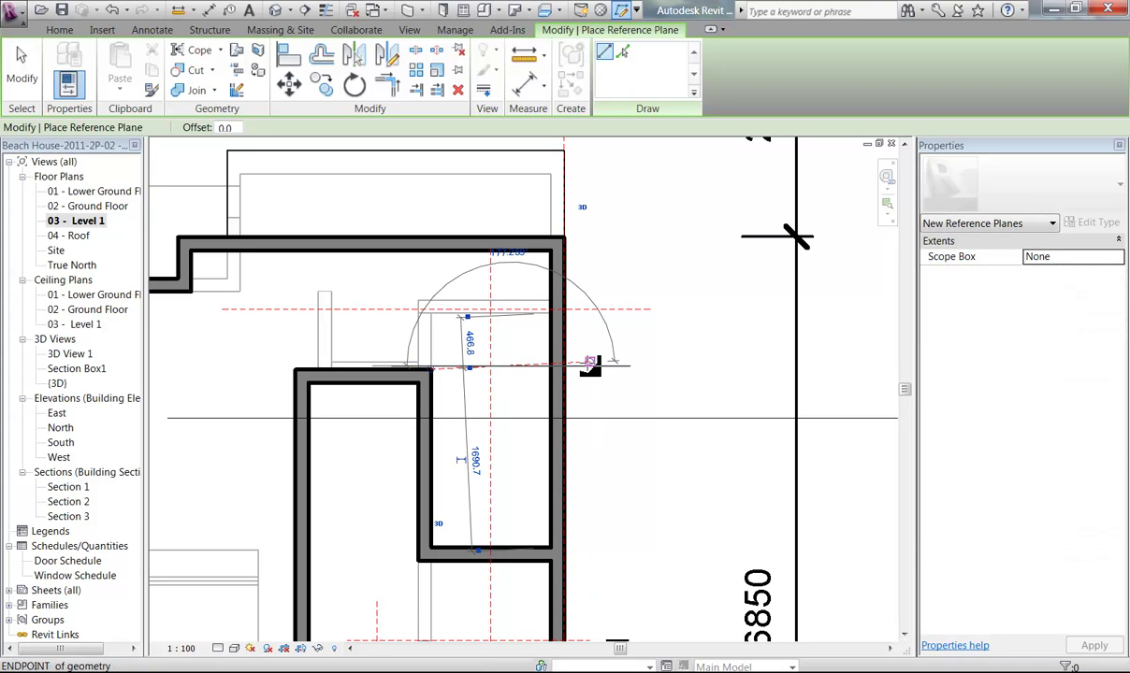
{"action": "key", "text": "ctrl+z"}
- Draw a horizontal reference plane from the inner room's upper outside corner to just beyond the outer wall and leave the command
{"action": "left_click", "coordinate": [432, 371]}
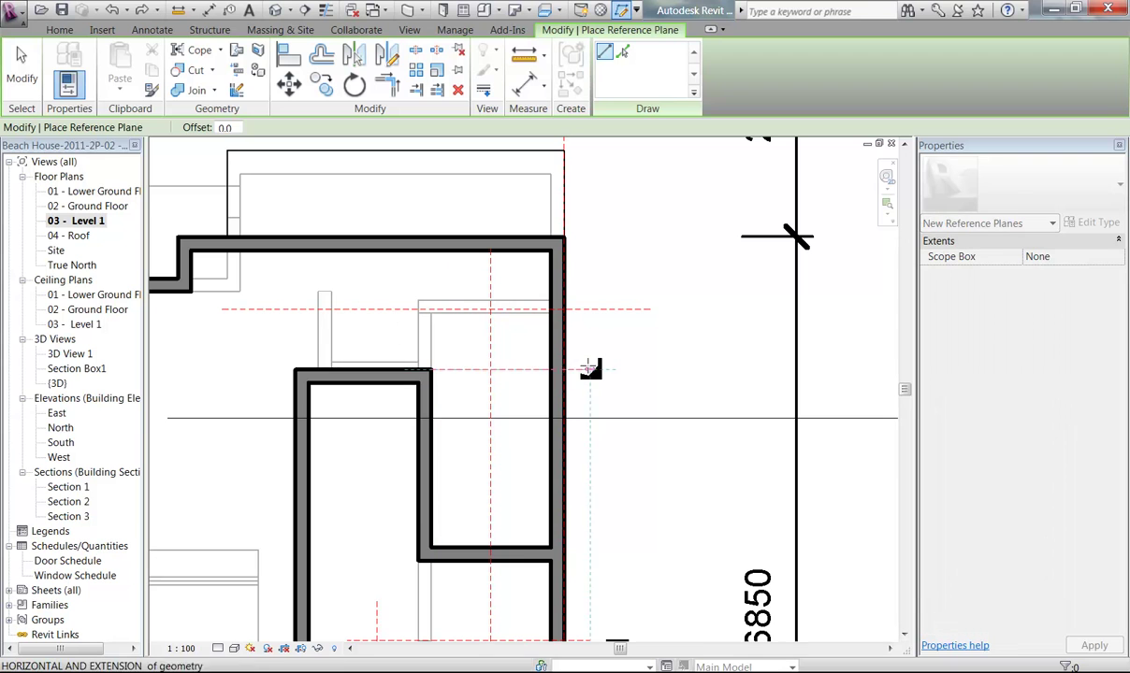
{"action": "left_click", "coordinate": [587, 367]}
{"action": "right_click", "coordinate": [376, 279]}
{"action": "left_click", "coordinate": [403, 292]}
{"action": "right_click", "coordinate": [400, 290]}
{"action": "left_click", "coordinate": [425, 304]}
- Check the new plane on Level 1, return to the 02 - Ground Floor plan and examine the reference plane layout there
{"action": "middle_click_drag", "start_coordinate": [457, 299], "coordinate": [498, 241]}
{"action": "scroll", "coordinate": [497, 242], "scroll_direction": "up", "scroll_amount": 2}
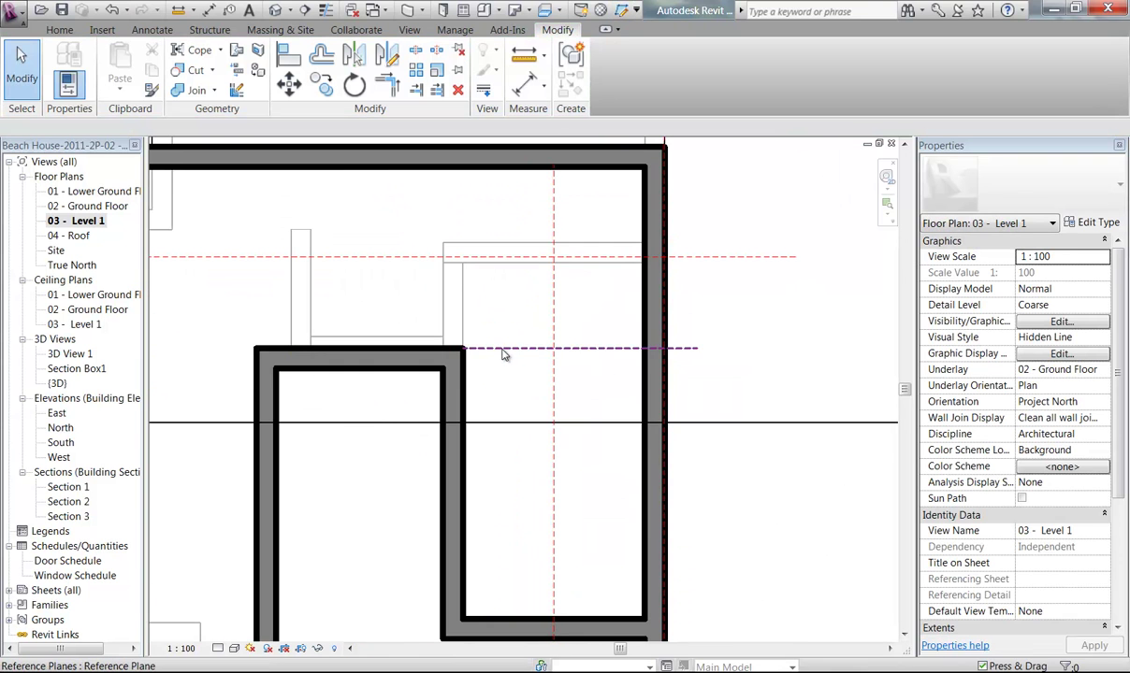
{"action": "left_click", "coordinate": [503, 353]}
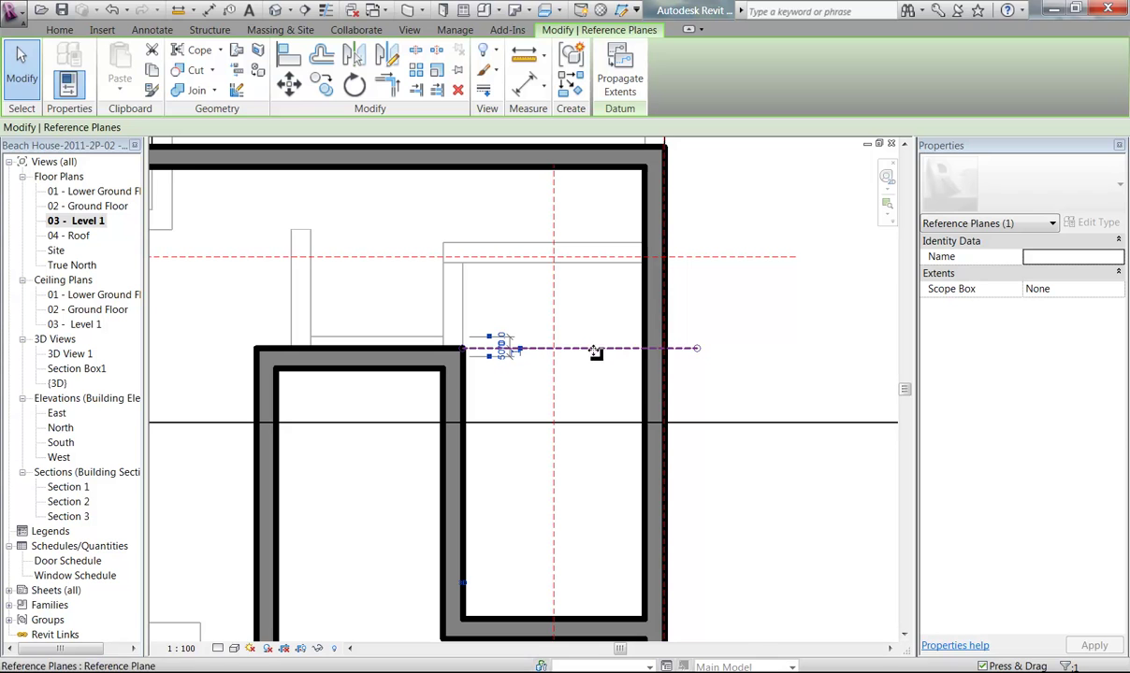
{"action": "double_click", "coordinate": [76, 205]}
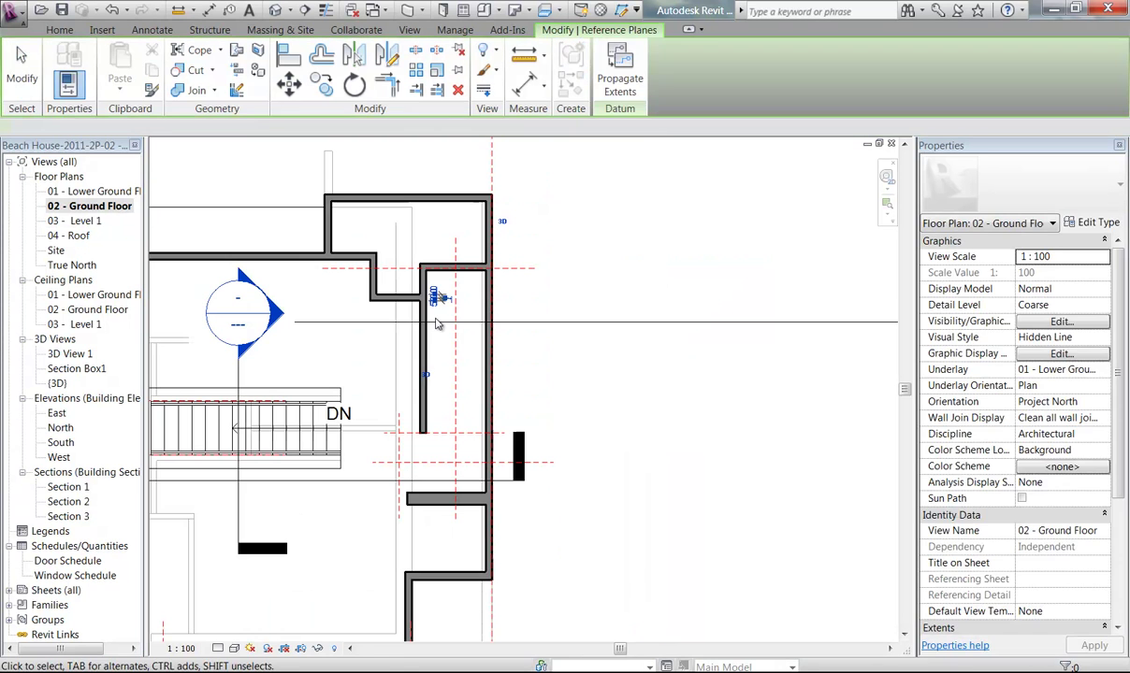
{"action": "scroll", "coordinate": [491, 321], "scroll_direction": "up", "scroll_amount": 1}
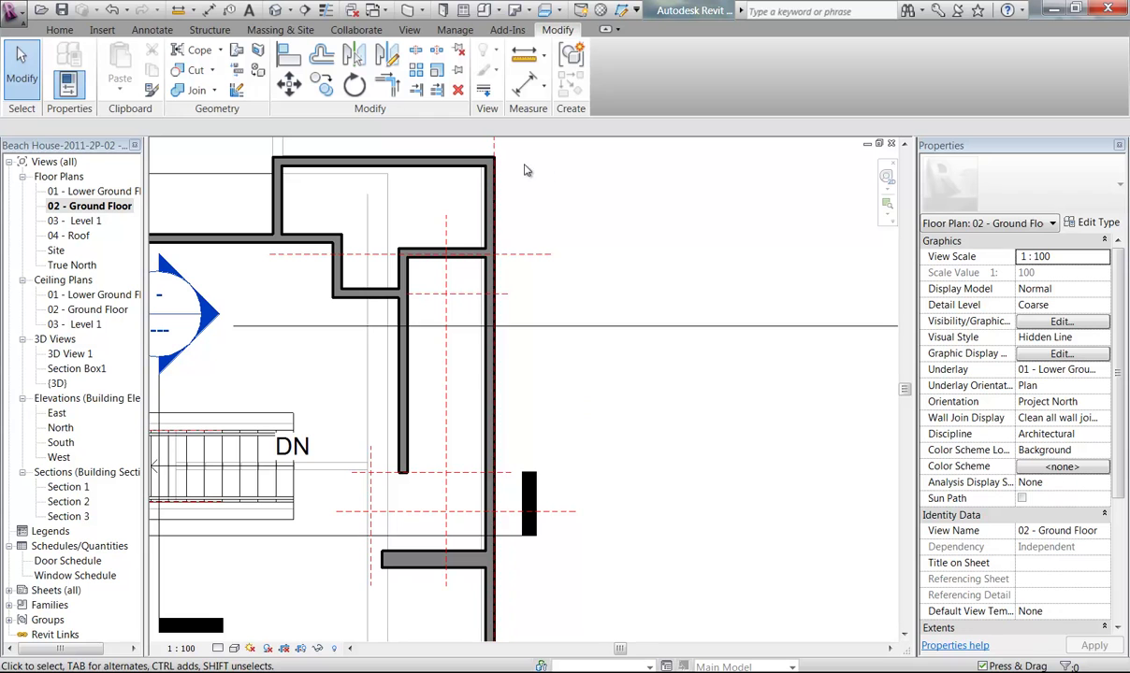
- Begin a stair sketch on the Ground Floor plan using the Interior Stair type
{"action": "left_click", "coordinate": [65, 30]}
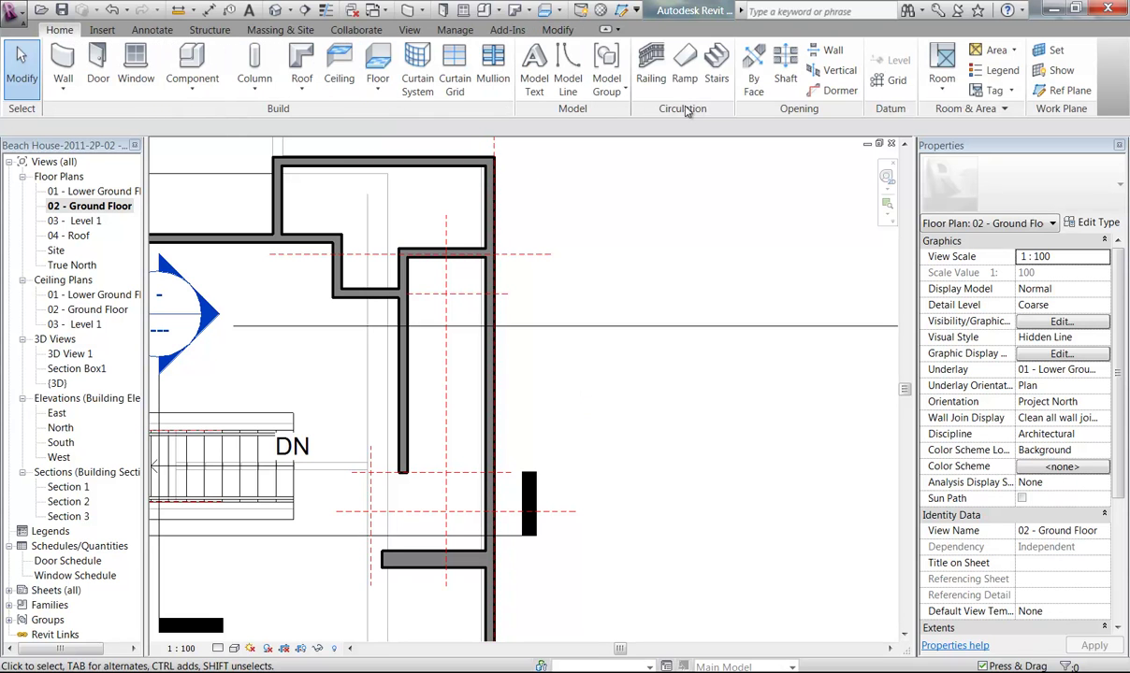
{"action": "left_click", "coordinate": [716, 71]}
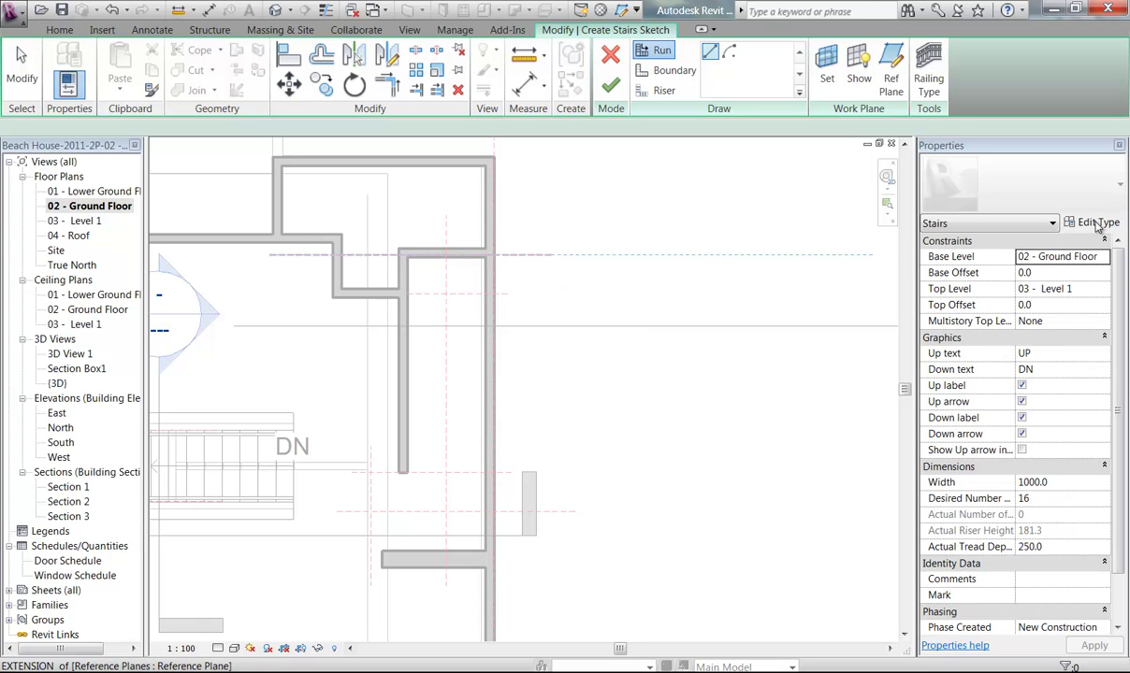
{"action": "left_click", "coordinate": [1097, 223]}
{"action": "left_click", "coordinate": [280, 93]}
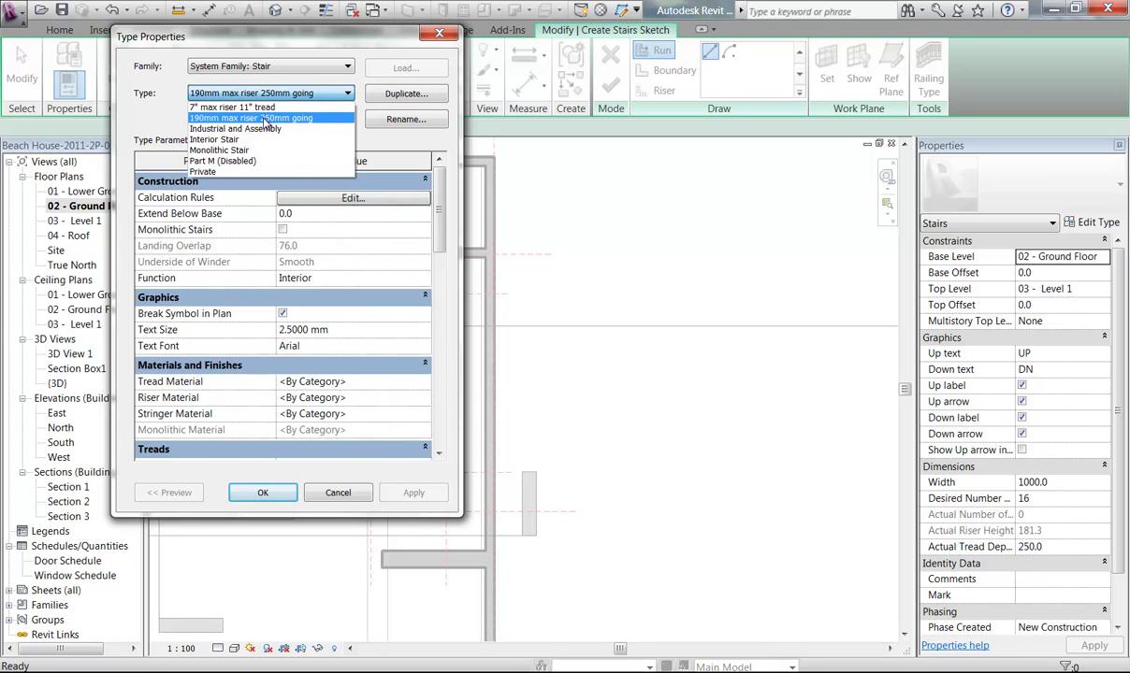
{"action": "left_click", "coordinate": [201, 140]}
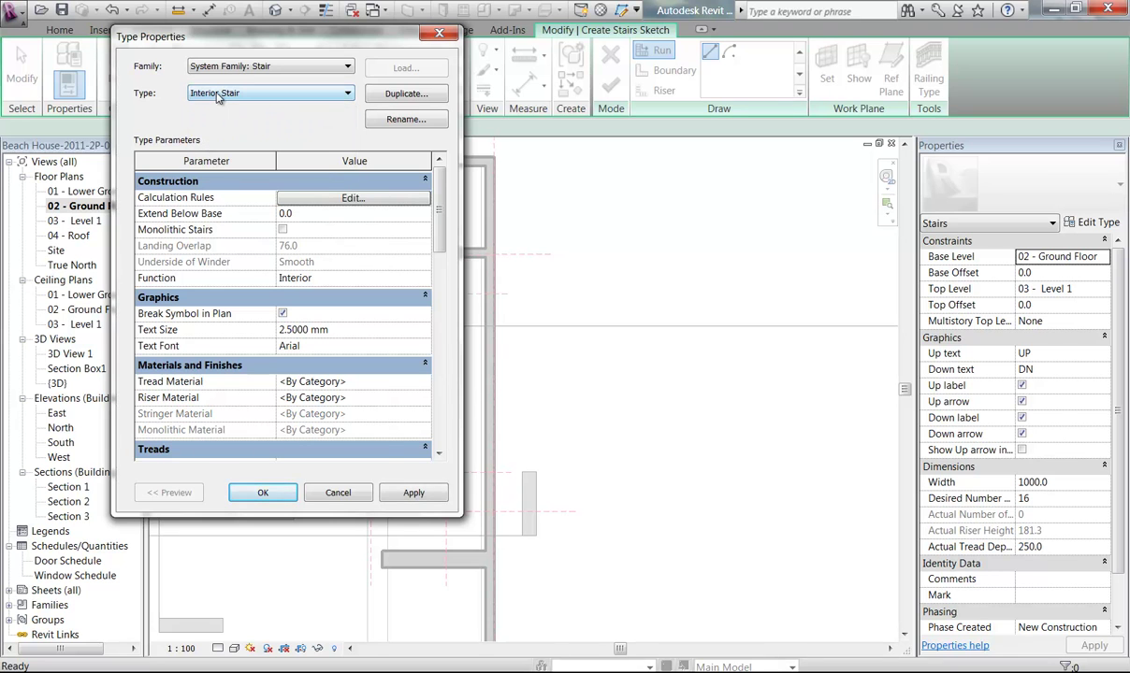
{"action": "left_click", "coordinate": [262, 493]}
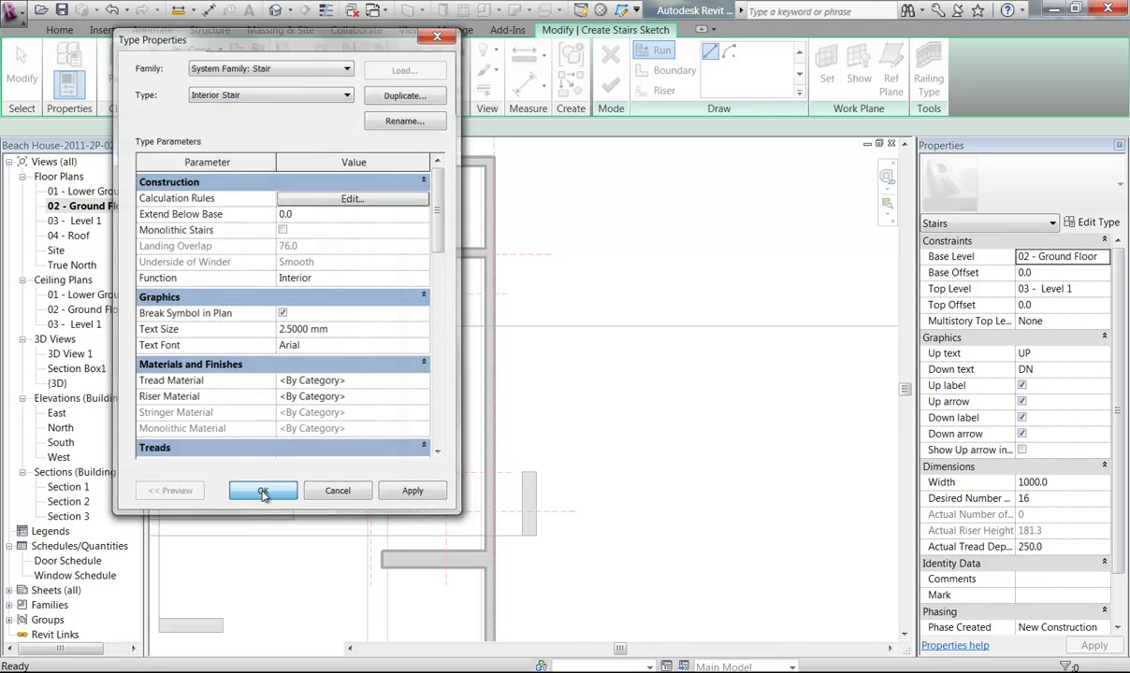
{"action": "middle_click_drag", "start_coordinate": [371, 503], "coordinate": [362, 469]}
{"action": "scroll", "coordinate": [362, 468], "scroll_direction": "up", "scroll_amount": 1}
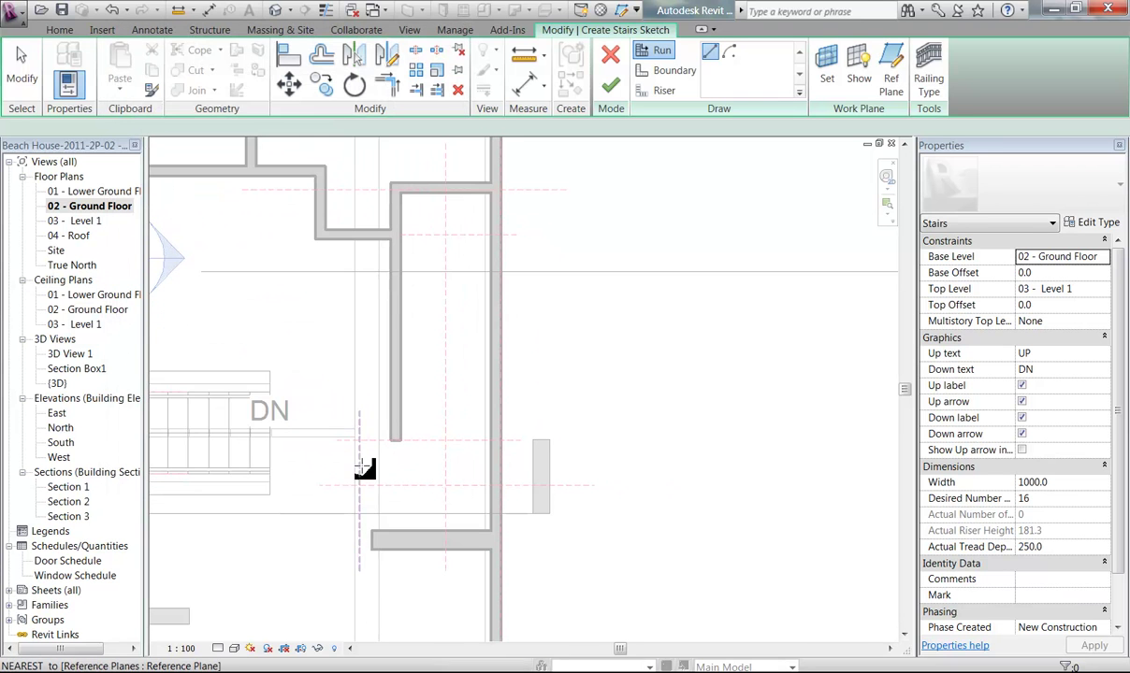
{"action": "middle_click_drag", "start_coordinate": [466, 412], "coordinate": [491, 414]}
{"action": "left_click", "coordinate": [1097, 222]}
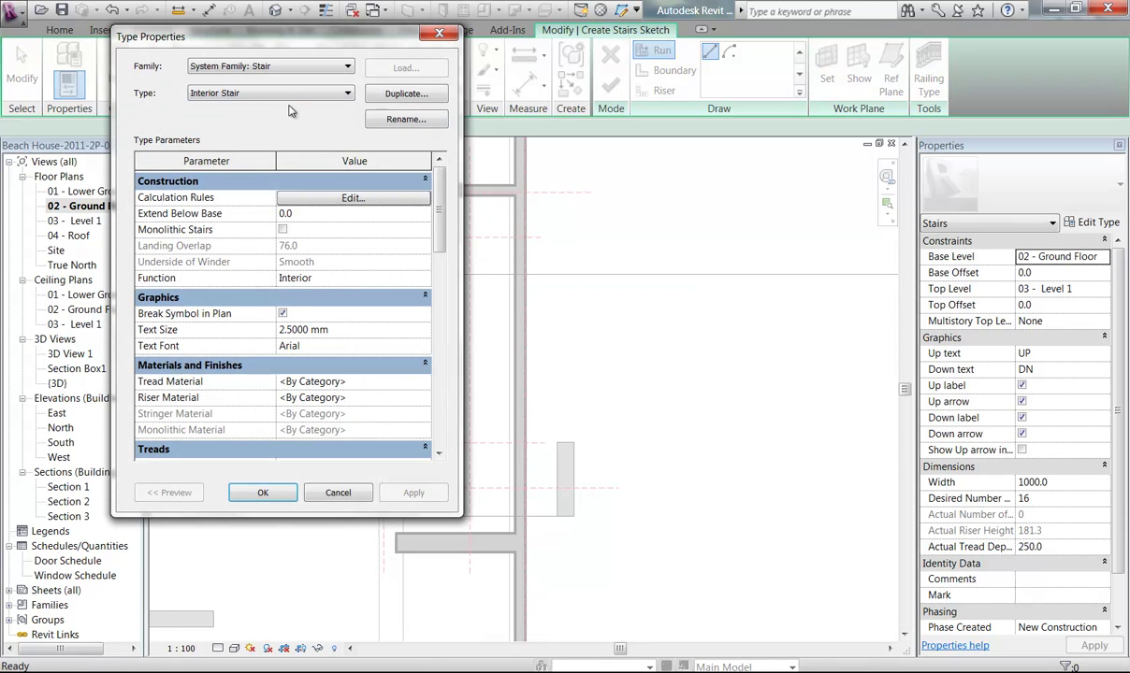
{"action": "left_click", "coordinate": [279, 93]}
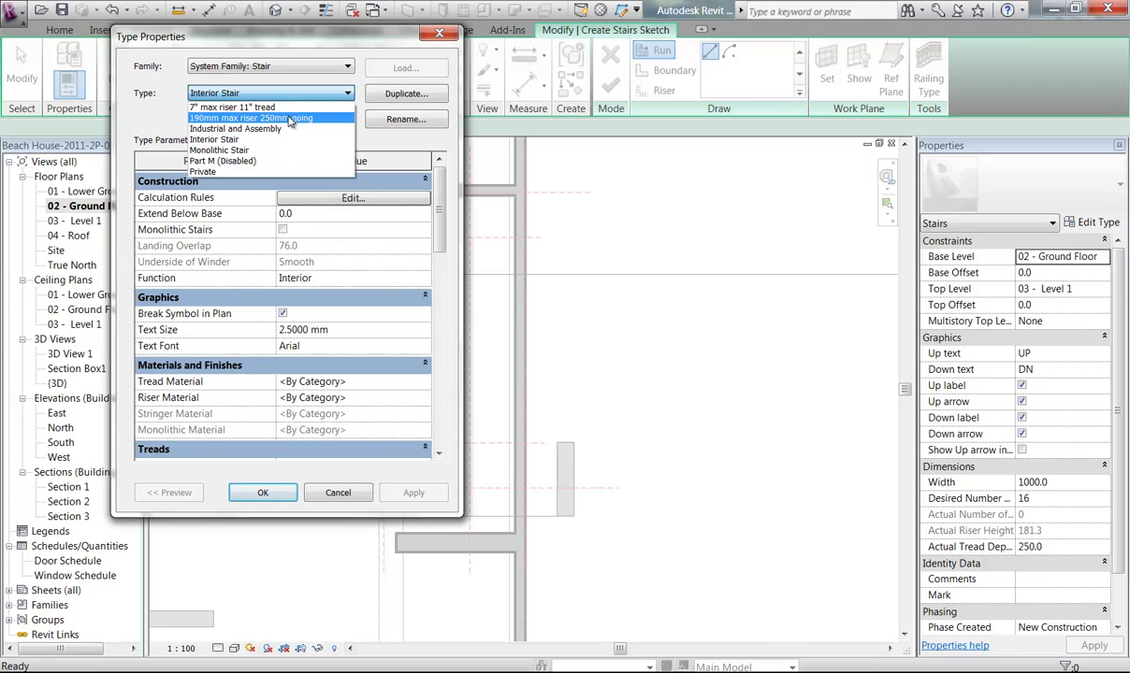
{"action": "left_click", "coordinate": [311, 94]}
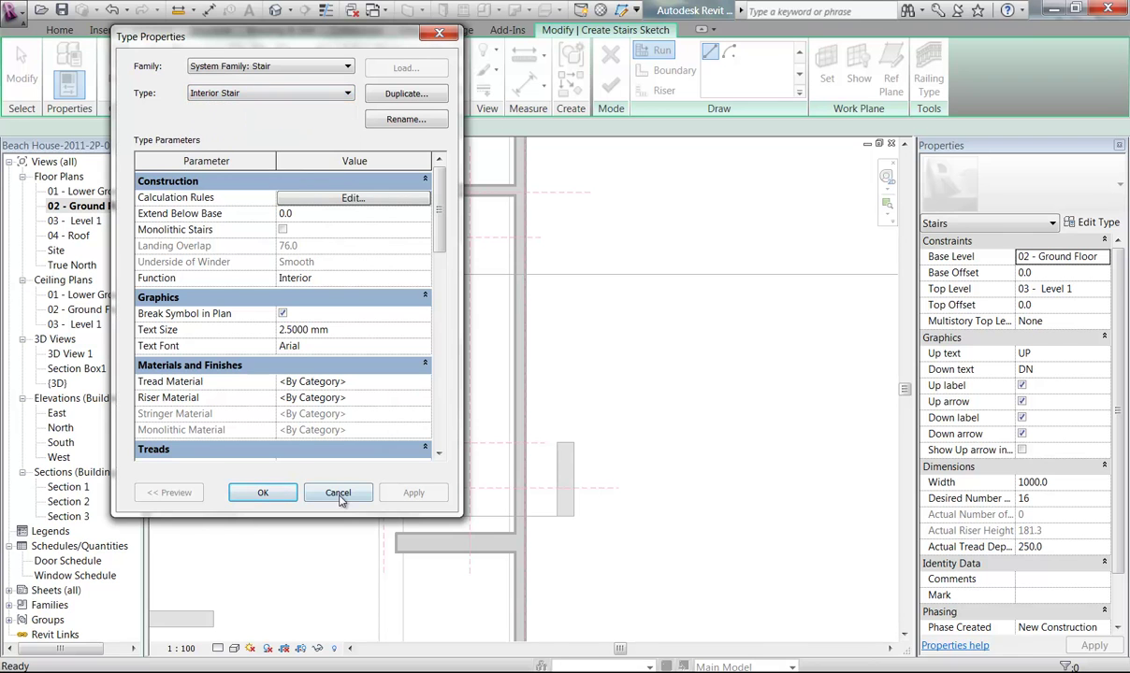
{"action": "left_click", "coordinate": [339, 493]}
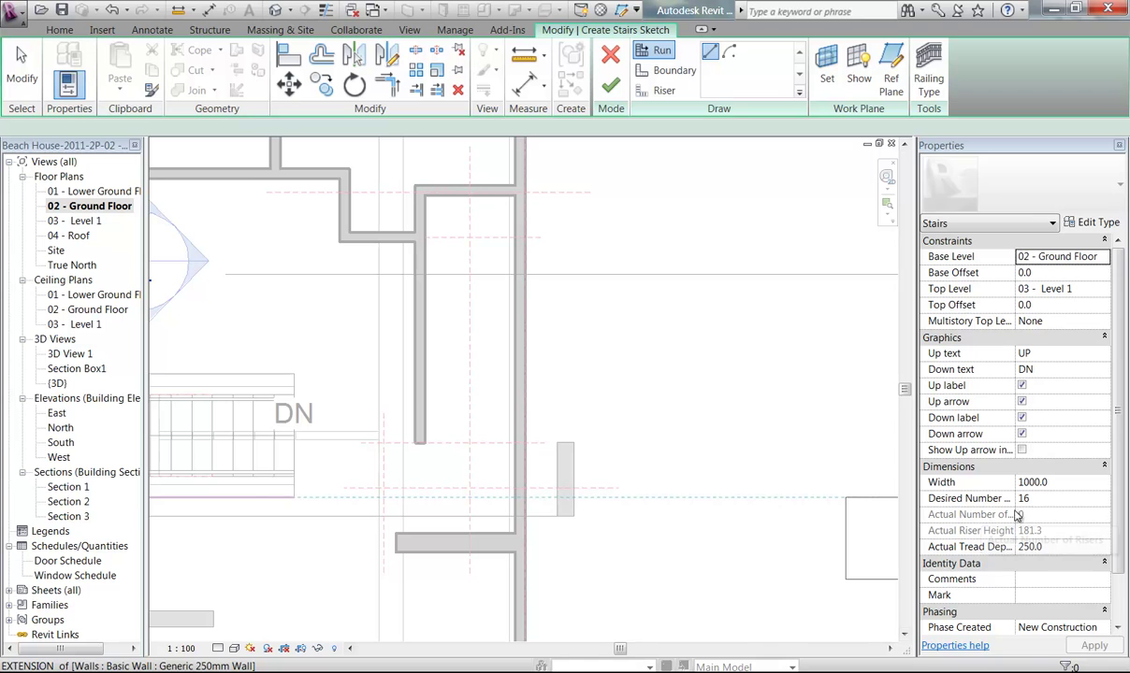
- Set the stair width to 1100 mm and the desired number of risers to 17
{"action": "scroll", "coordinate": [1120, 479], "scroll_direction": "down", "scroll_amount": 1}
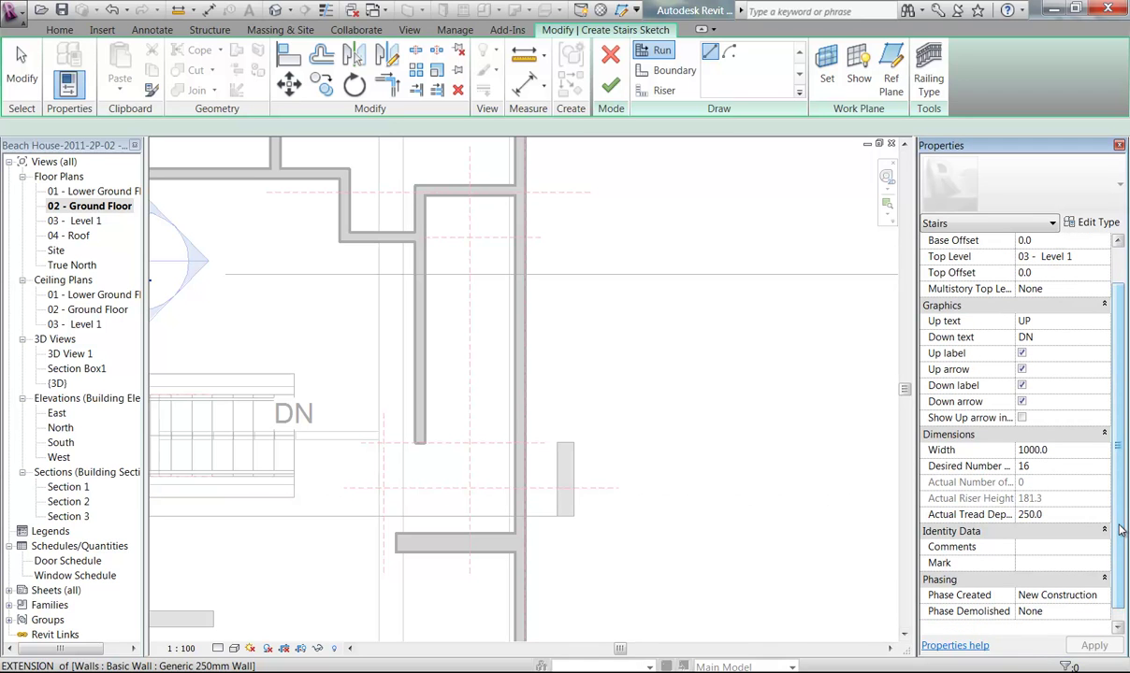
{"action": "left_click", "coordinate": [1060, 451]}
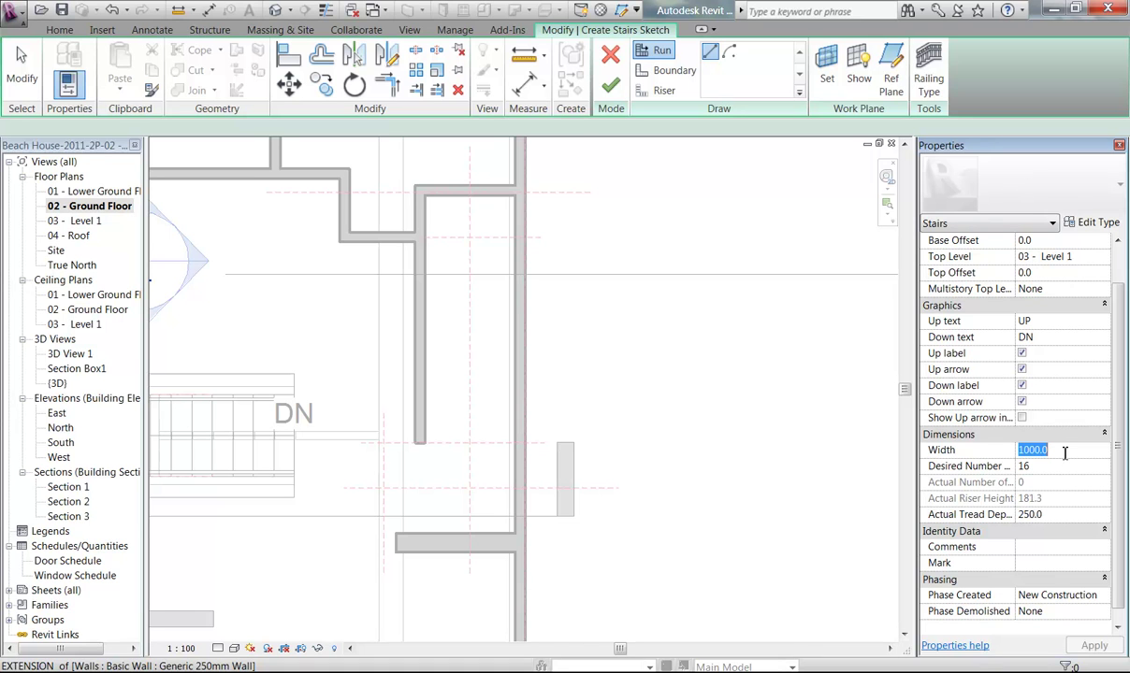
{"action": "type", "text": "1100"}
{"action": "key", "text": "Return"}
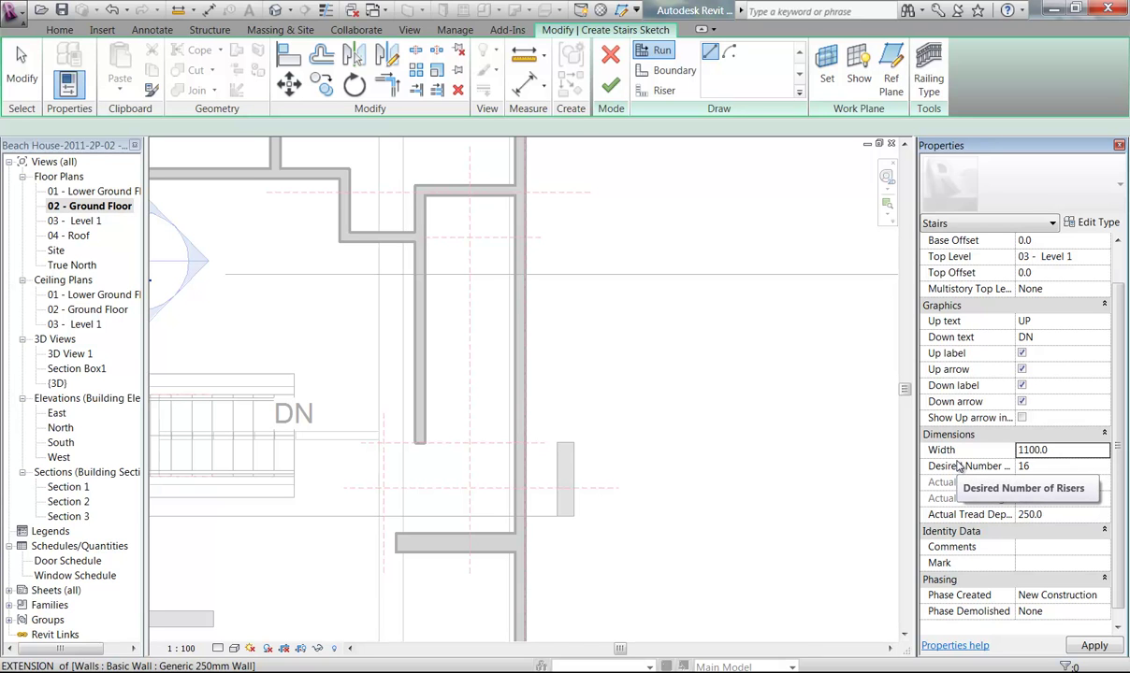
{"action": "left_click", "coordinate": [1095, 467]}
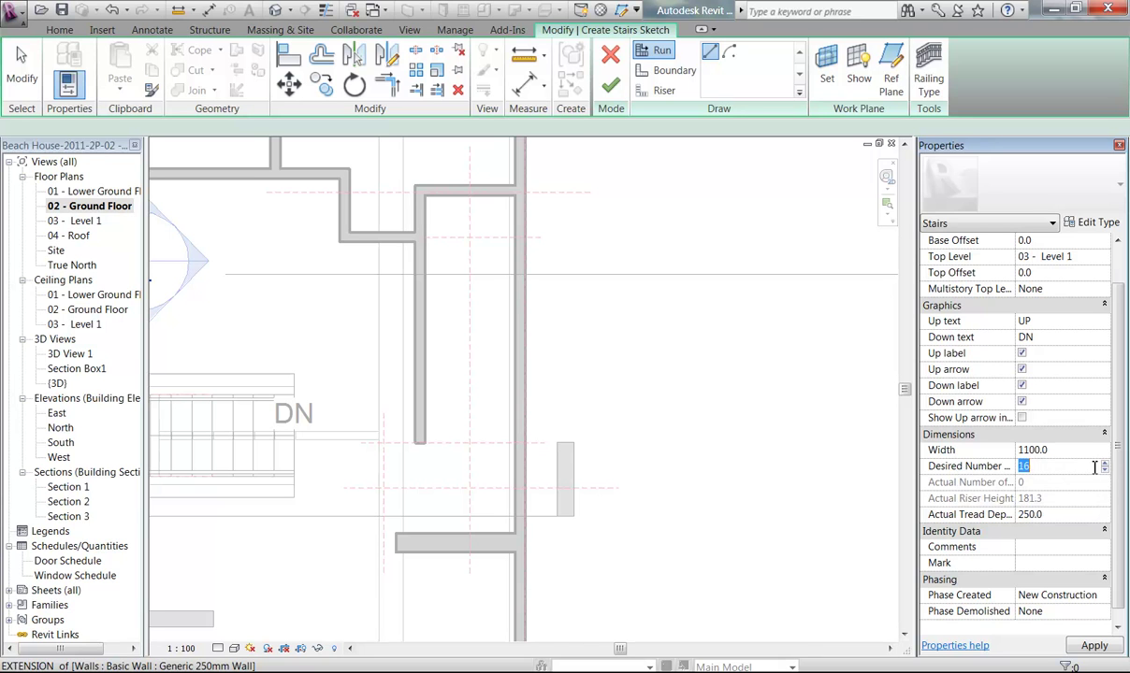
{"action": "left_click", "coordinate": [1075, 454]}
{"action": "left_click", "coordinate": [1055, 466]}
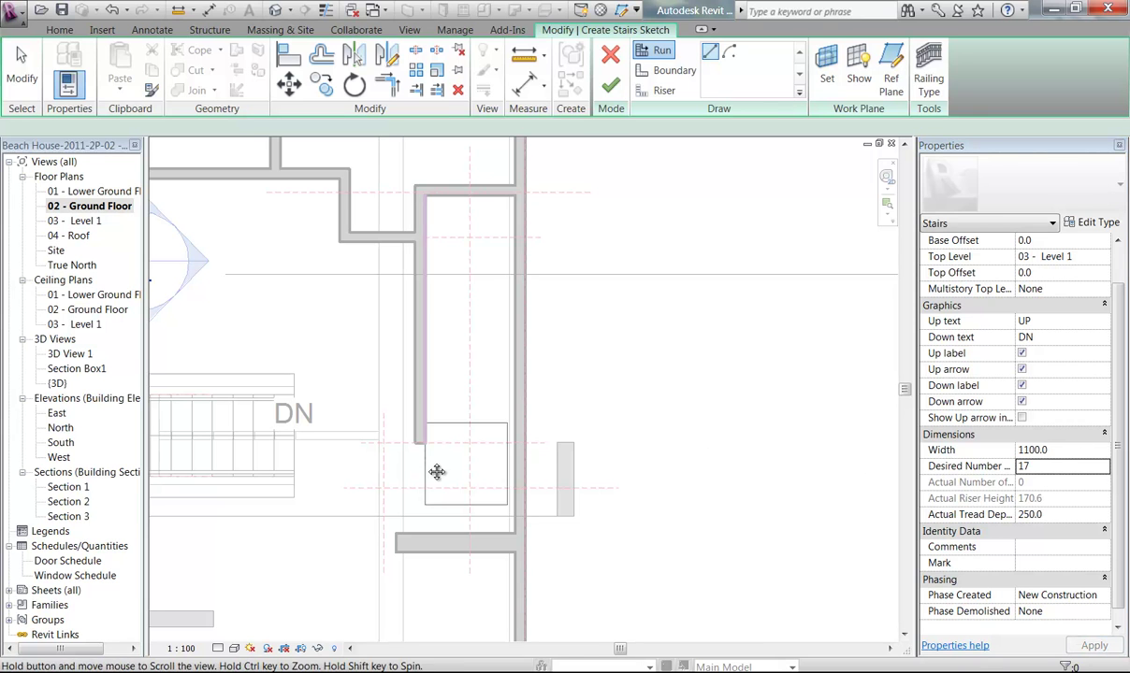
- Try a 500 mm lower run from the start reference plane along the horizontal centreline towards the outer wall, and undo it
{"action": "scroll", "coordinate": [419, 457], "scroll_direction": "up", "scroll_amount": 3}
{"action": "scroll", "coordinate": [427, 466], "scroll_direction": "up", "scroll_amount": 1}
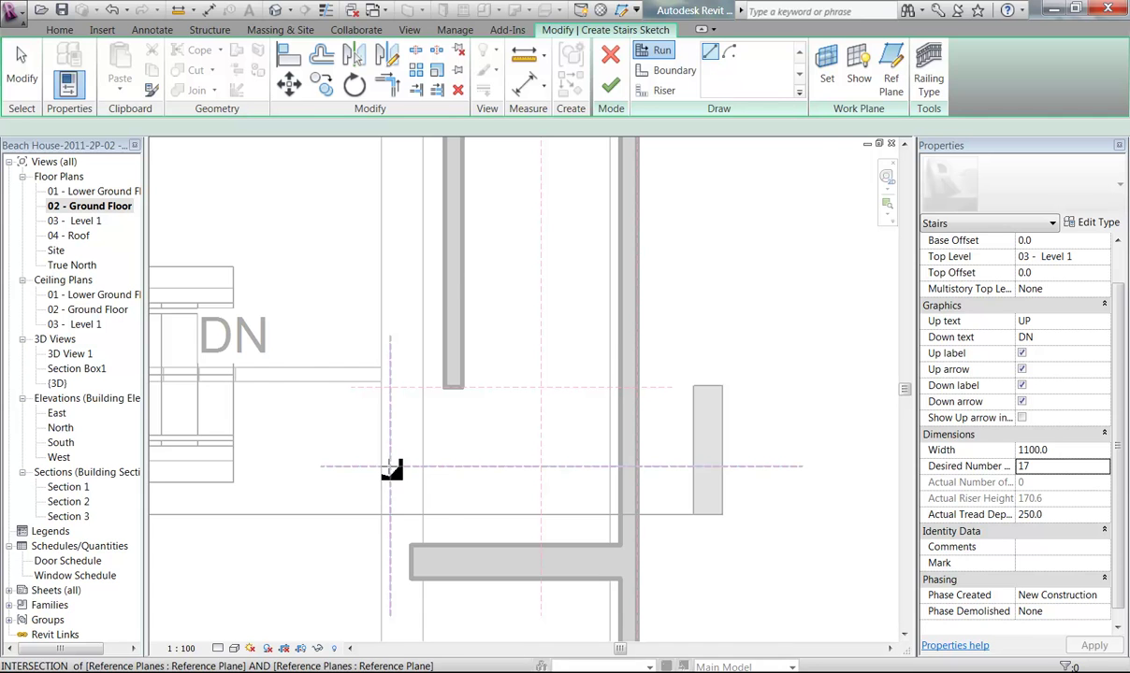
{"action": "left_click", "coordinate": [391, 468]}
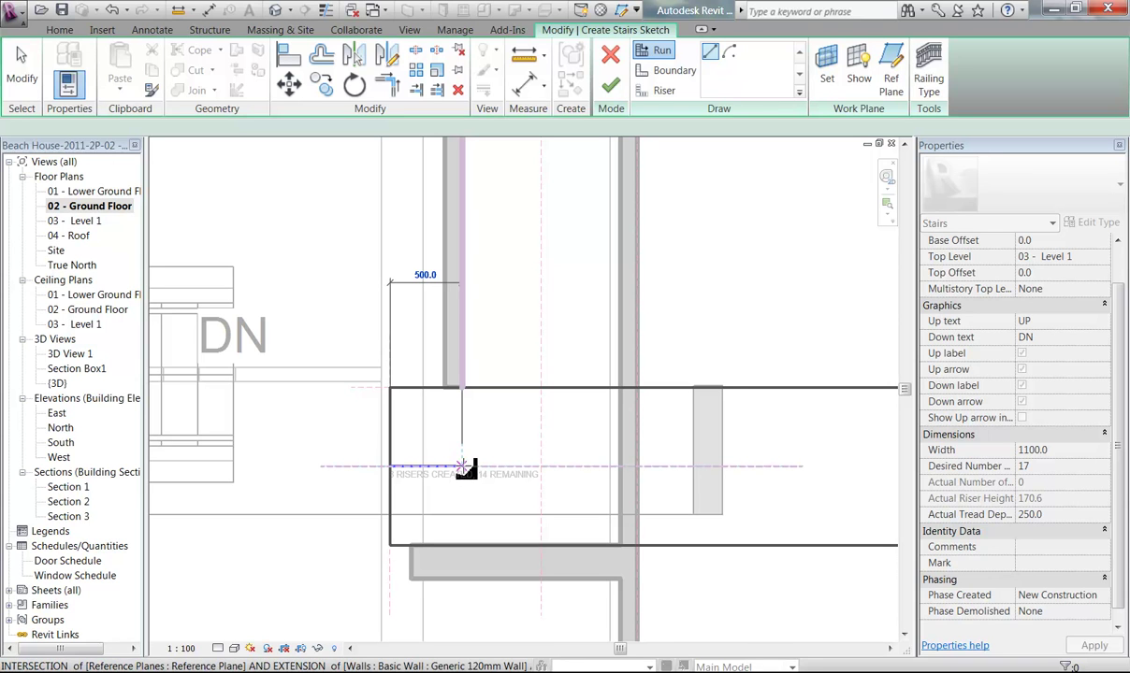
{"action": "left_click", "coordinate": [464, 466]}
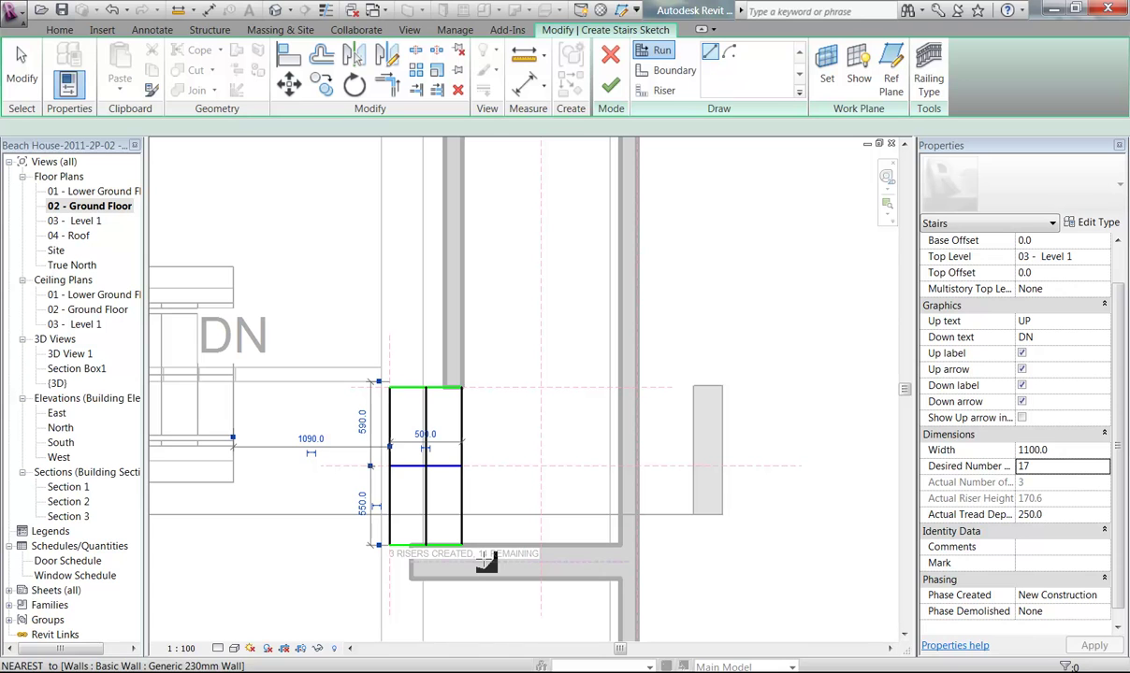
{"action": "left_click", "coordinate": [112, 9]}
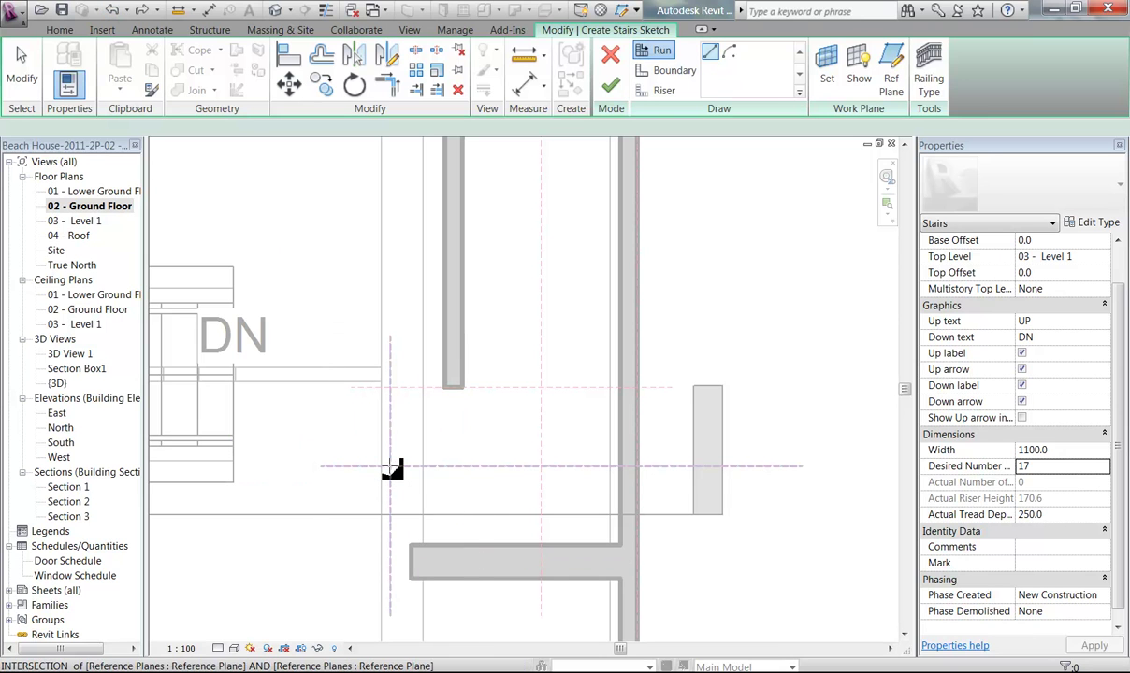
- Sketch a 250 mm lower run along the horizontal centreline from the start reference plane towards the outer wall
{"action": "left_click", "coordinate": [392, 466]}
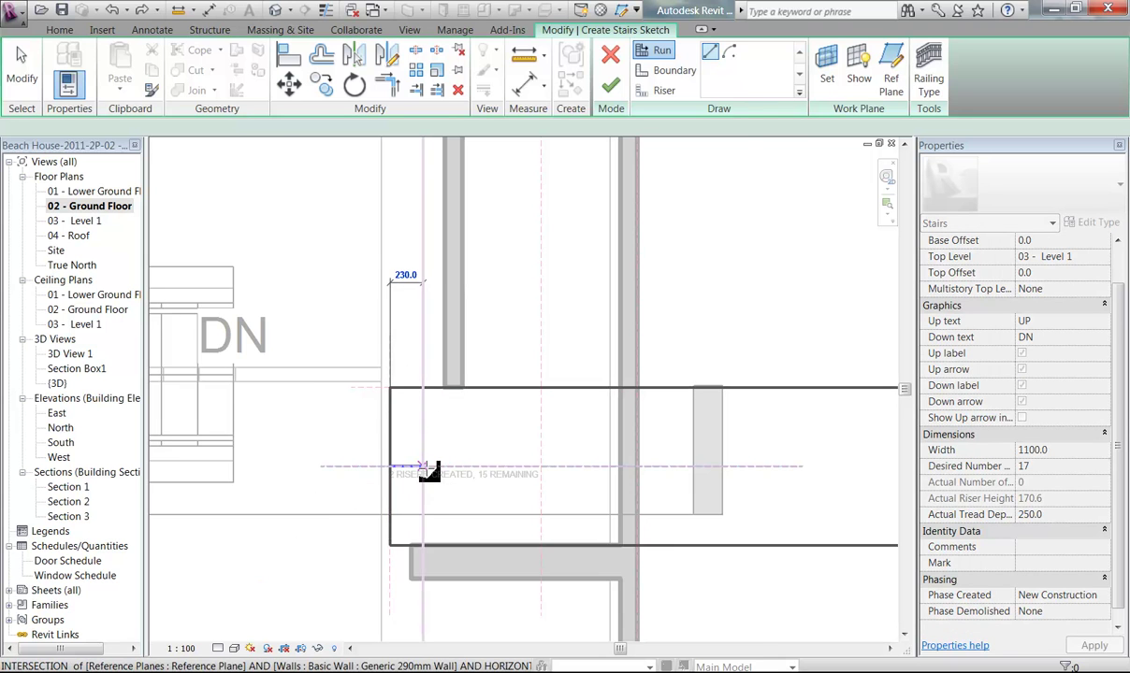
{"action": "scroll", "coordinate": [427, 467], "scroll_direction": "up", "scroll_amount": 2}
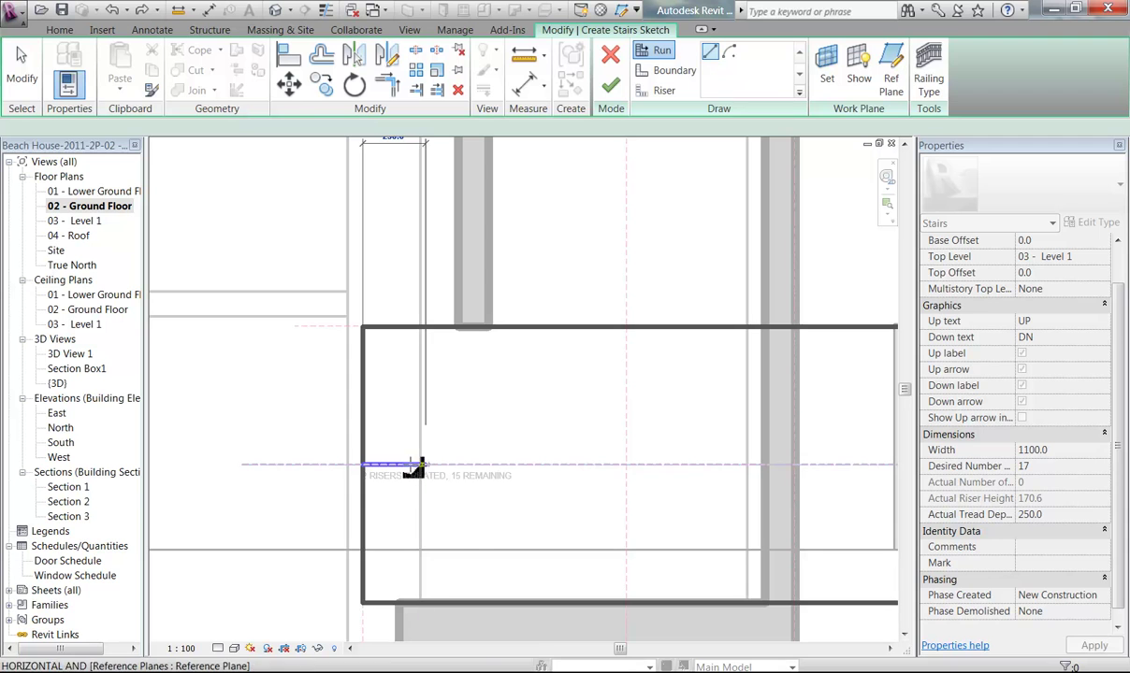
{"action": "left_click", "coordinate": [361, 464]}
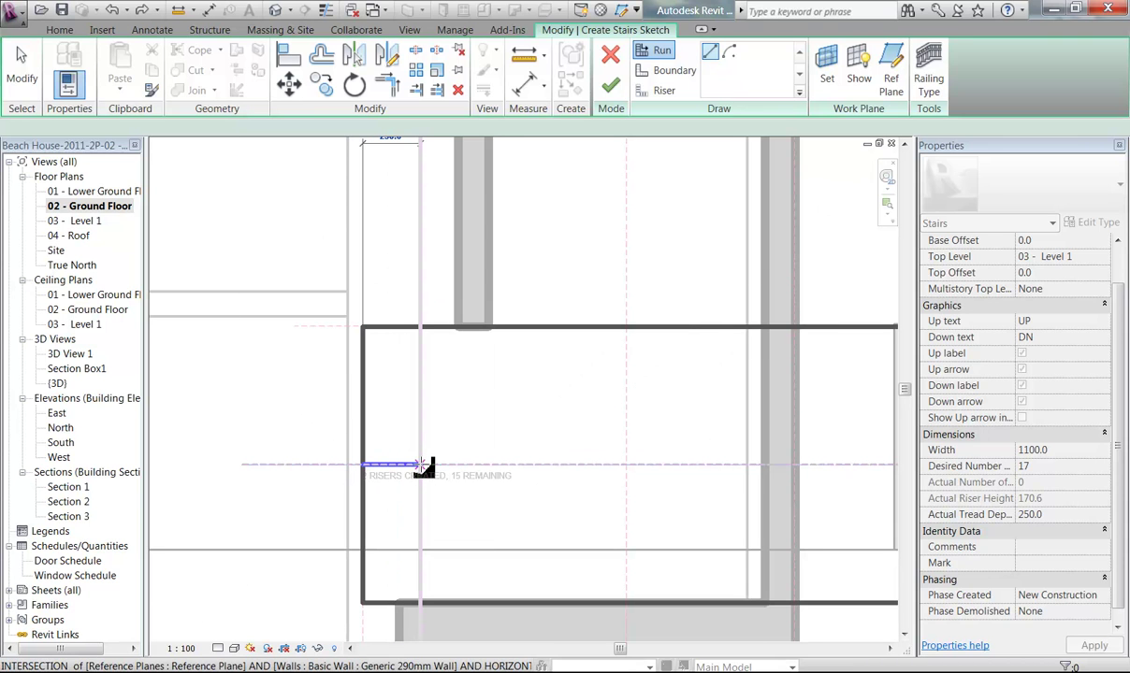
{"action": "scroll", "coordinate": [423, 465], "scroll_direction": "up", "scroll_amount": 2}
{"action": "scroll", "coordinate": [423, 465], "scroll_direction": "up", "scroll_amount": 1}
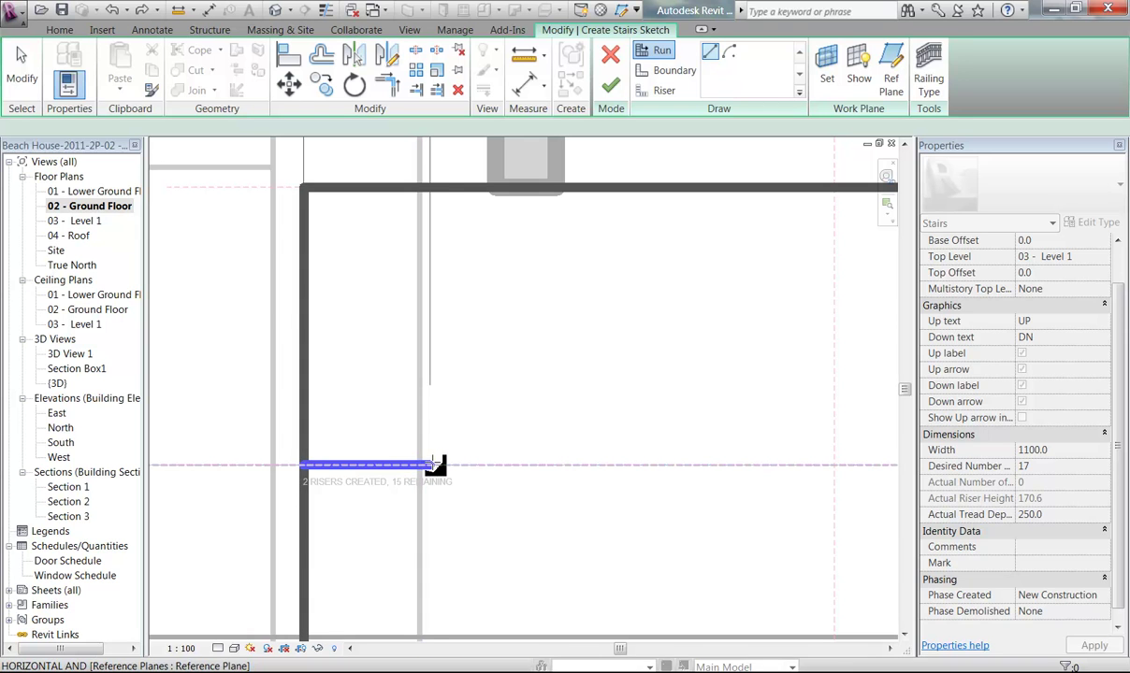
{"action": "left_click", "coordinate": [434, 464]}
- Try to sketch the upper run along the vertical centreline from the partition-end reference plane to the reference plane in the passage's far end wall
{"action": "scroll", "coordinate": [529, 323], "scroll_direction": "down", "scroll_amount": 3}
{"action": "middle_click_drag", "start_coordinate": [530, 325], "coordinate": [477, 400]}
{"action": "scroll", "coordinate": [463, 374], "scroll_direction": "down", "scroll_amount": 3}
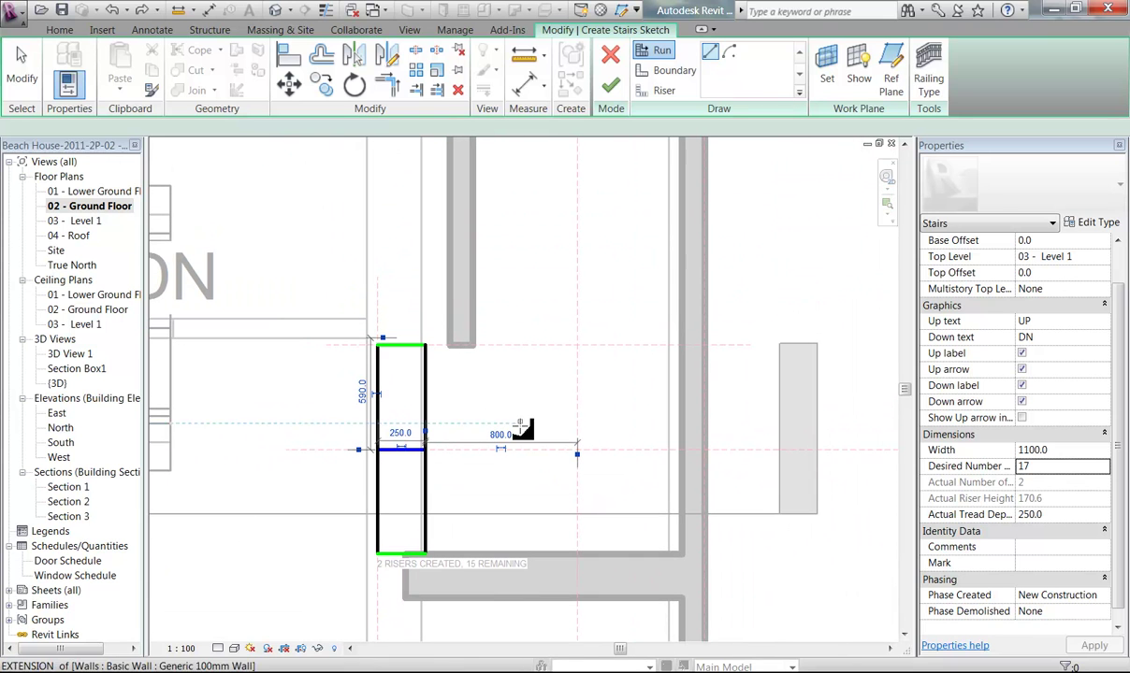
{"action": "middle_click_drag", "start_coordinate": [505, 363], "coordinate": [522, 399]}
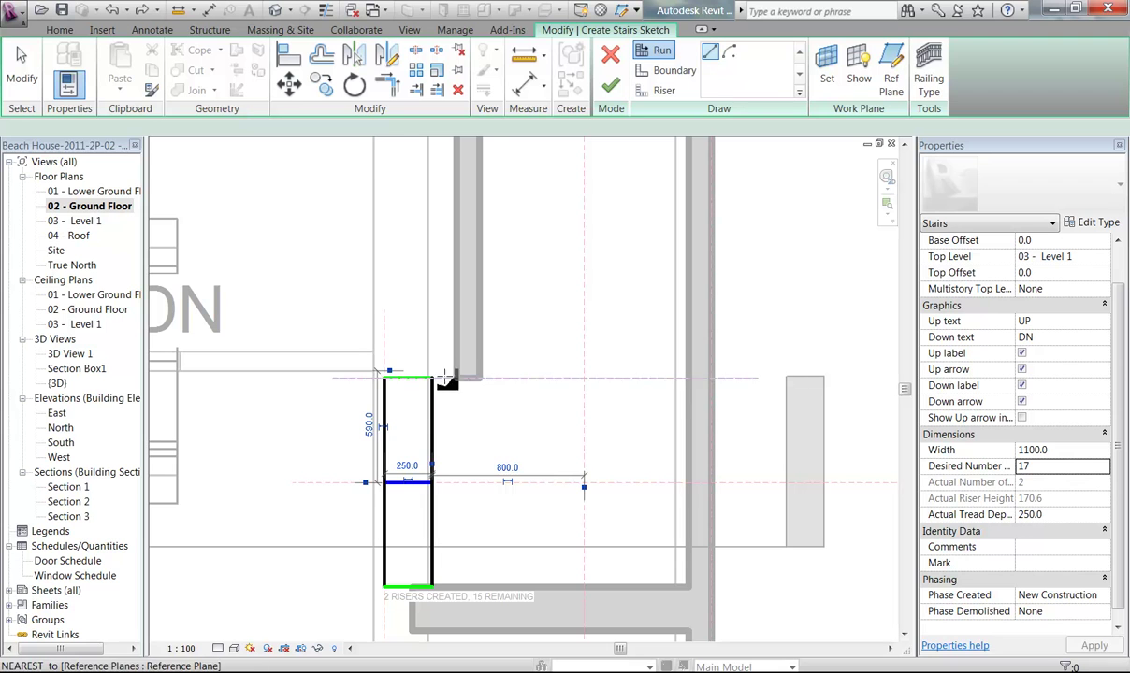
{"action": "mouse_move", "coordinate": [598, 378]}
{"action": "middle_mouse_down"}
{"action": "mouse_move", "coordinate": [608, 371]}
{"action": "mouse_move", "coordinate": [546, 402]}
{"action": "middle_mouse_up"}
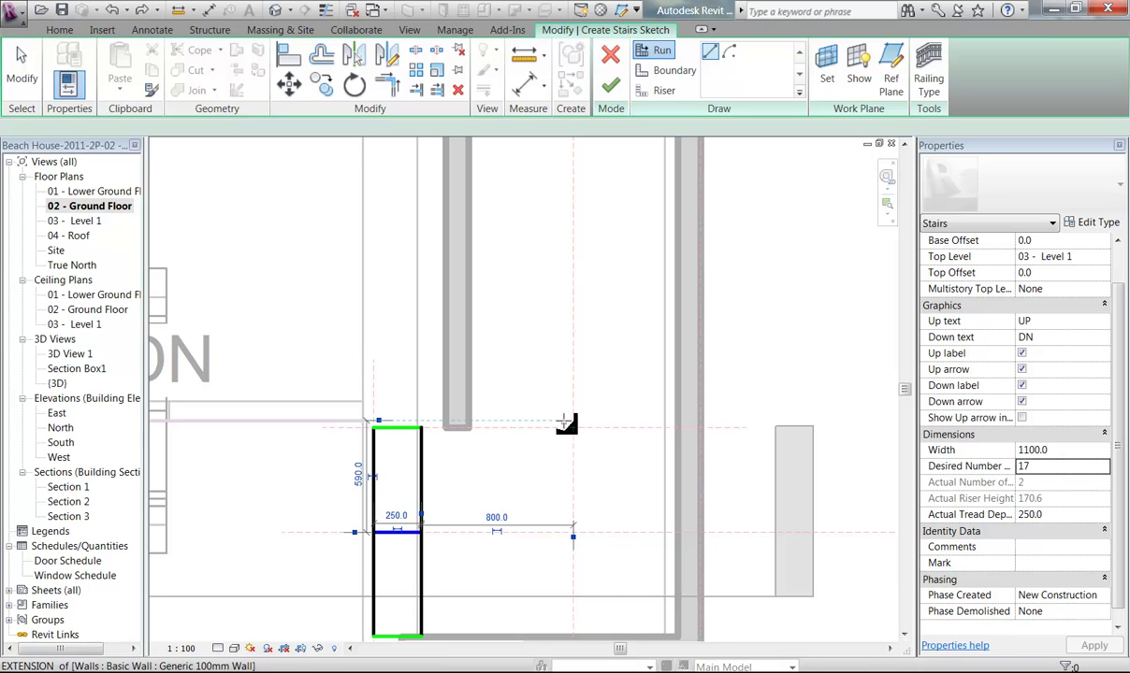
{"action": "left_click", "coordinate": [575, 431]}
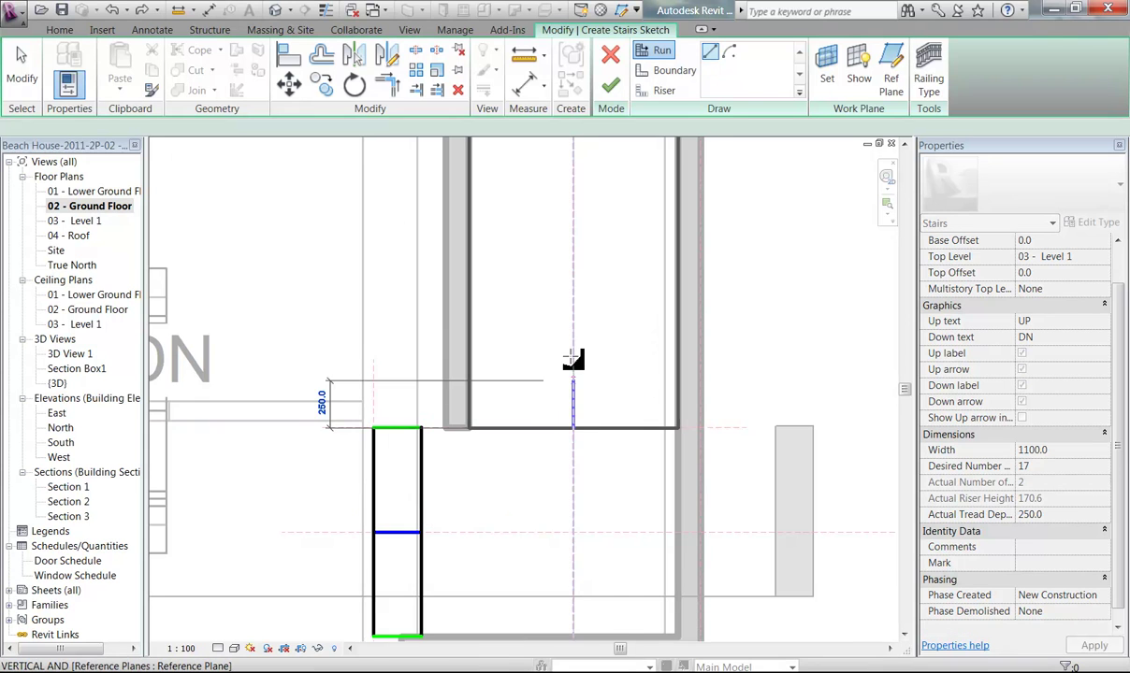
{"action": "scroll", "coordinate": [575, 361], "scroll_direction": "down", "scroll_amount": 2}
{"action": "middle_click_drag", "start_coordinate": [575, 361], "coordinate": [562, 565]}
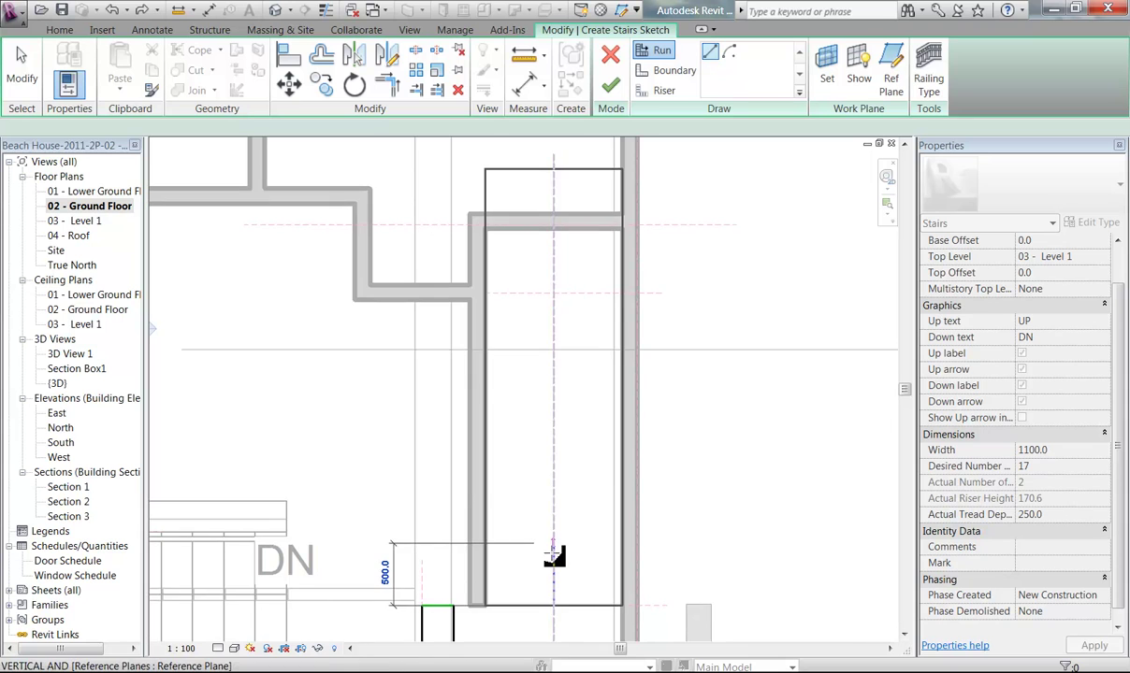
{"action": "scroll", "coordinate": [554, 550], "scroll_direction": "down", "scroll_amount": 2}
{"action": "middle_click_drag", "start_coordinate": [561, 446], "coordinate": [562, 513]}
{"action": "scroll", "coordinate": [552, 439], "scroll_direction": "up", "scroll_amount": 5}
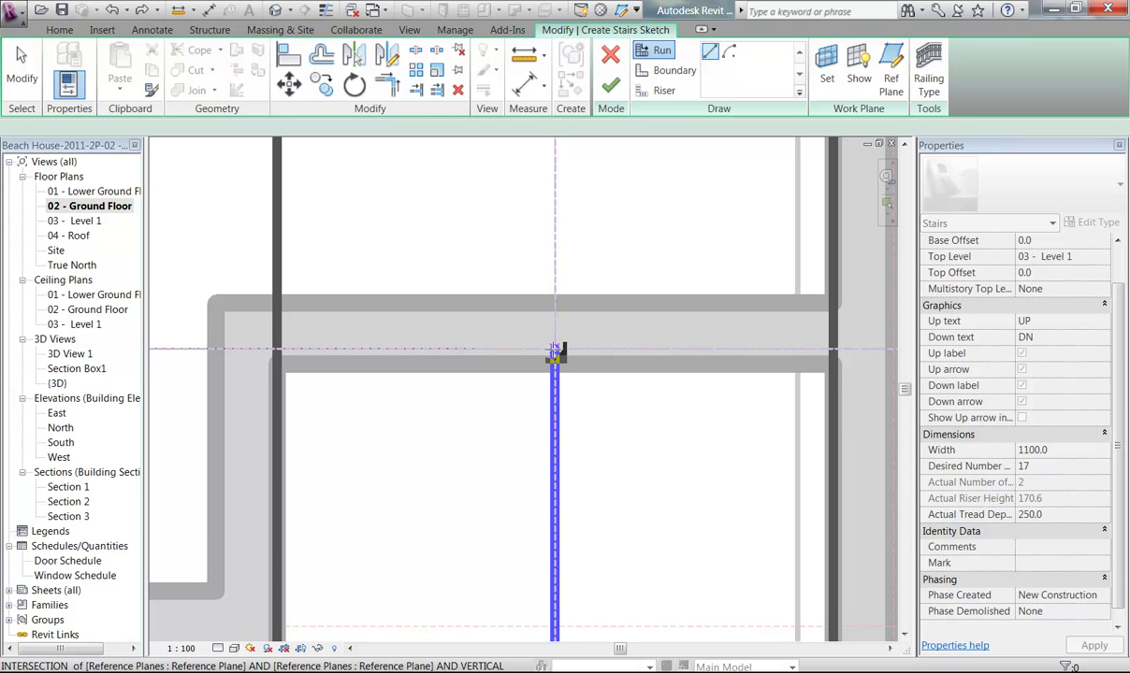
{"action": "left_click", "coordinate": [555, 351]}
- Examine the sketched runs and landing on the Ground Floor plan, and compare the upper run with the walls on the 03 - Level 1 plan
{"action": "scroll", "coordinate": [467, 361], "scroll_direction": "down", "scroll_amount": 4}
{"action": "middle_click_drag", "start_coordinate": [416, 395], "coordinate": [508, 303]}
{"action": "scroll", "coordinate": [454, 334], "scroll_direction": "down", "scroll_amount": 4}
{"action": "scroll", "coordinate": [430, 417], "scroll_direction": "up", "scroll_amount": 1}
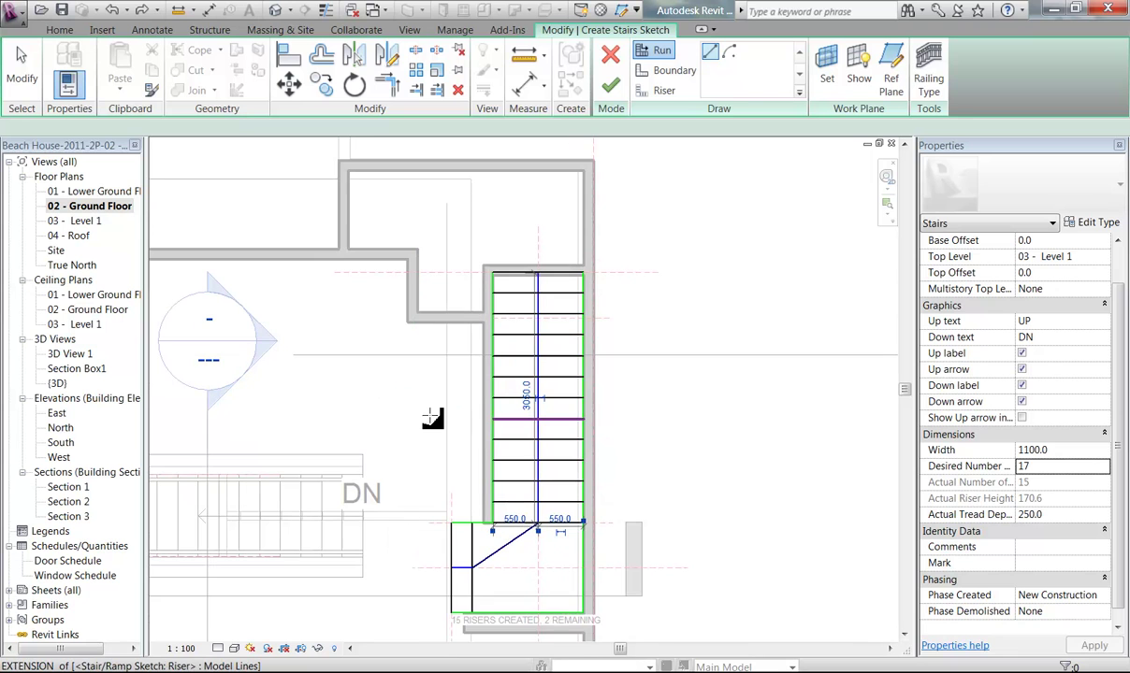
{"action": "middle_click_drag", "start_coordinate": [444, 447], "coordinate": [463, 356]}
{"action": "scroll", "coordinate": [468, 393], "scroll_direction": "up", "scroll_amount": 1}
{"action": "scroll", "coordinate": [502, 511], "scroll_direction": "up", "scroll_amount": 1}
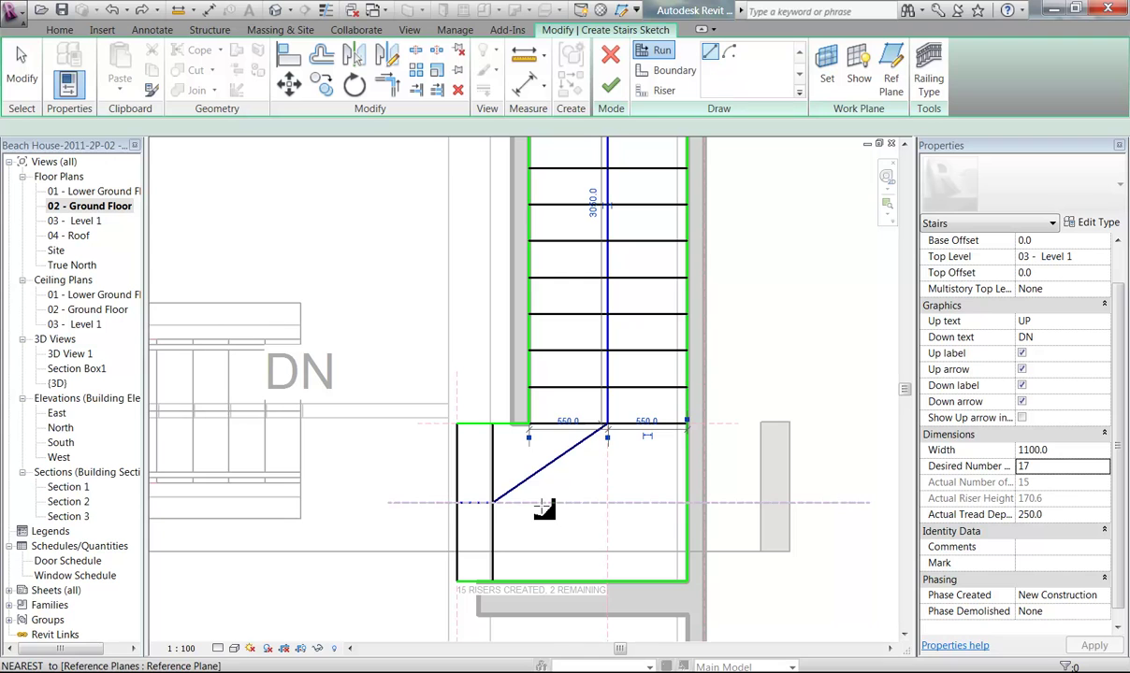
{"action": "double_click", "coordinate": [71, 223]}
{"action": "middle_click_drag", "start_coordinate": [515, 267], "coordinate": [568, 273]}
{"action": "scroll", "coordinate": [567, 274], "scroll_direction": "down", "scroll_amount": 2}
{"action": "middle_click_drag", "start_coordinate": [524, 350], "coordinate": [483, 342]}
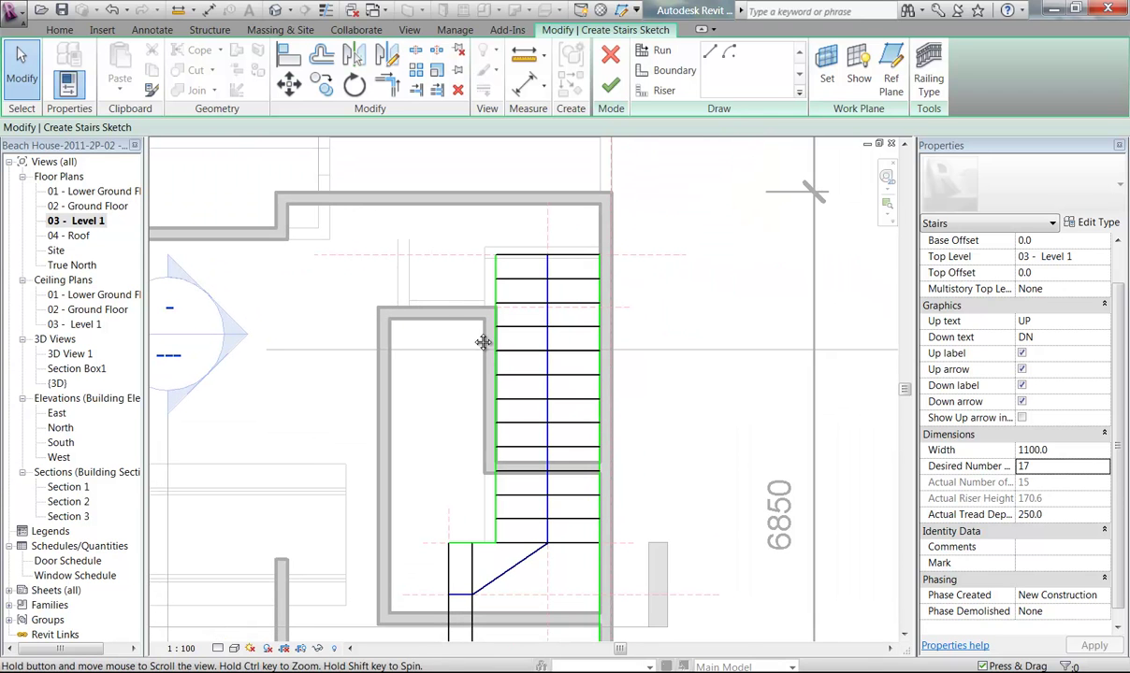
- Replace the last upper run with a 2500 mm run along the vertical centreline, from the partition-end reference plane to the next horizontal reference plane
{"action": "left_click", "coordinate": [111, 10]}
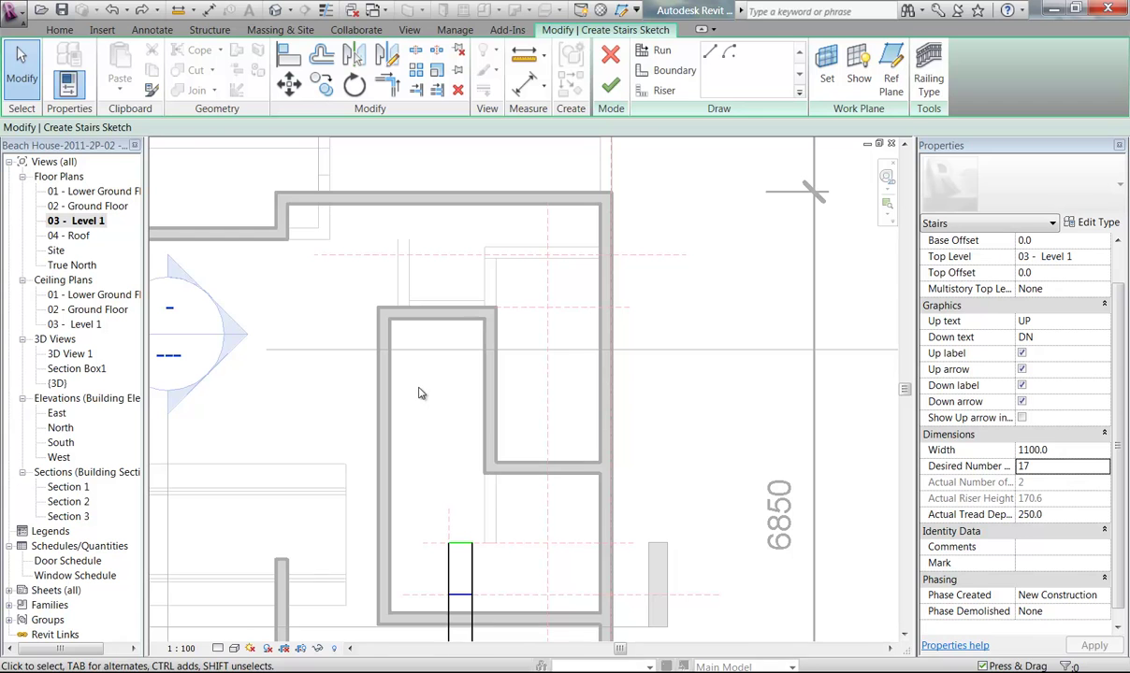
{"action": "left_click", "coordinate": [661, 50]}
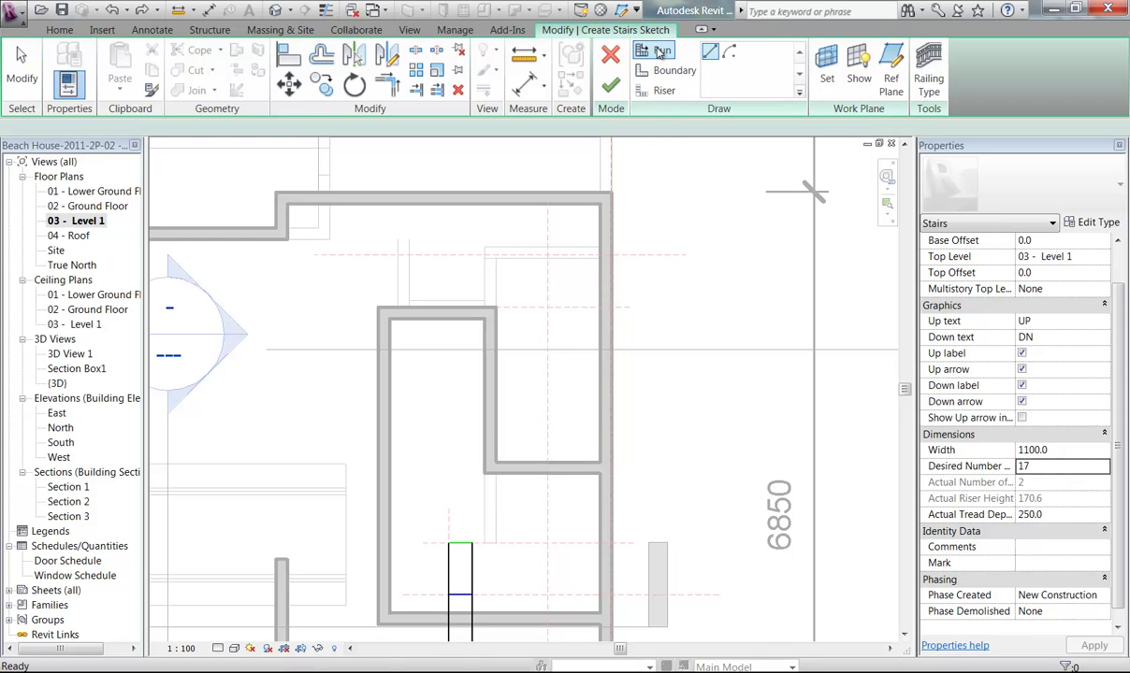
{"action": "left_click", "coordinate": [548, 258]}
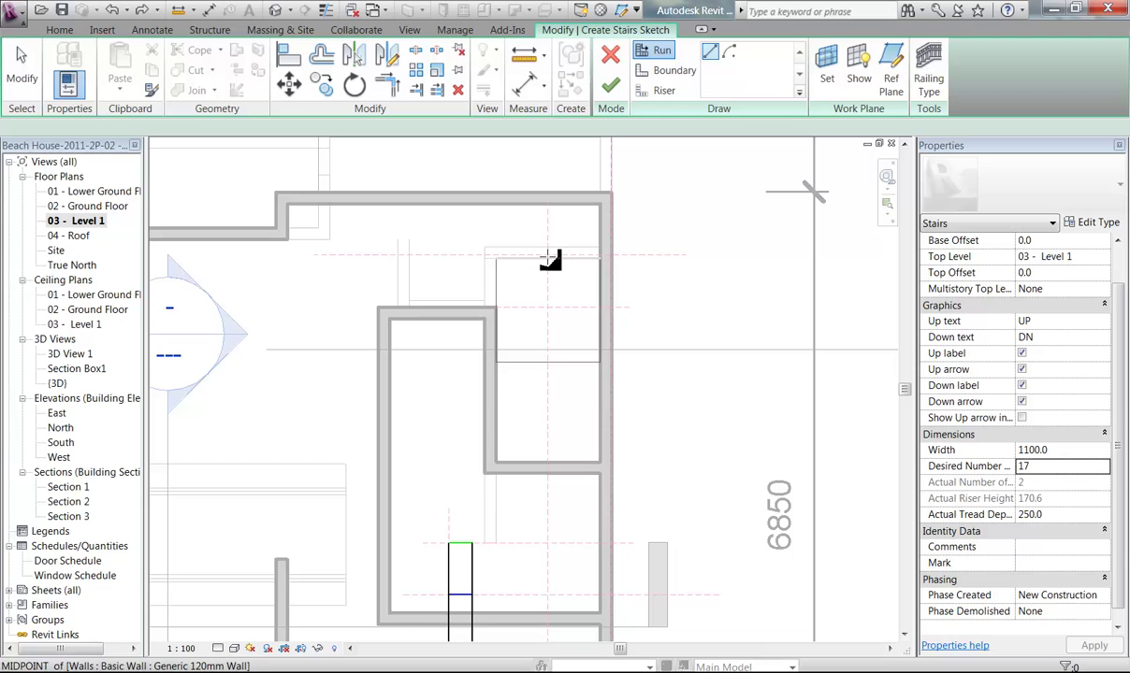
{"action": "left_click", "coordinate": [549, 542]}
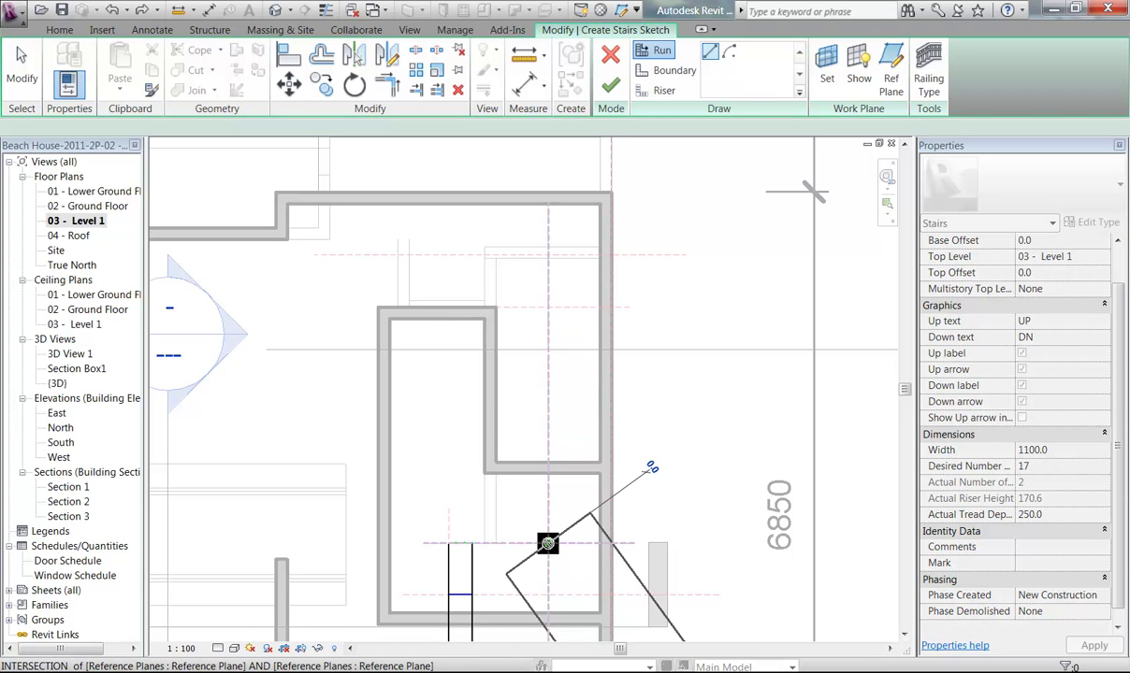
{"action": "left_click", "coordinate": [549, 309]}
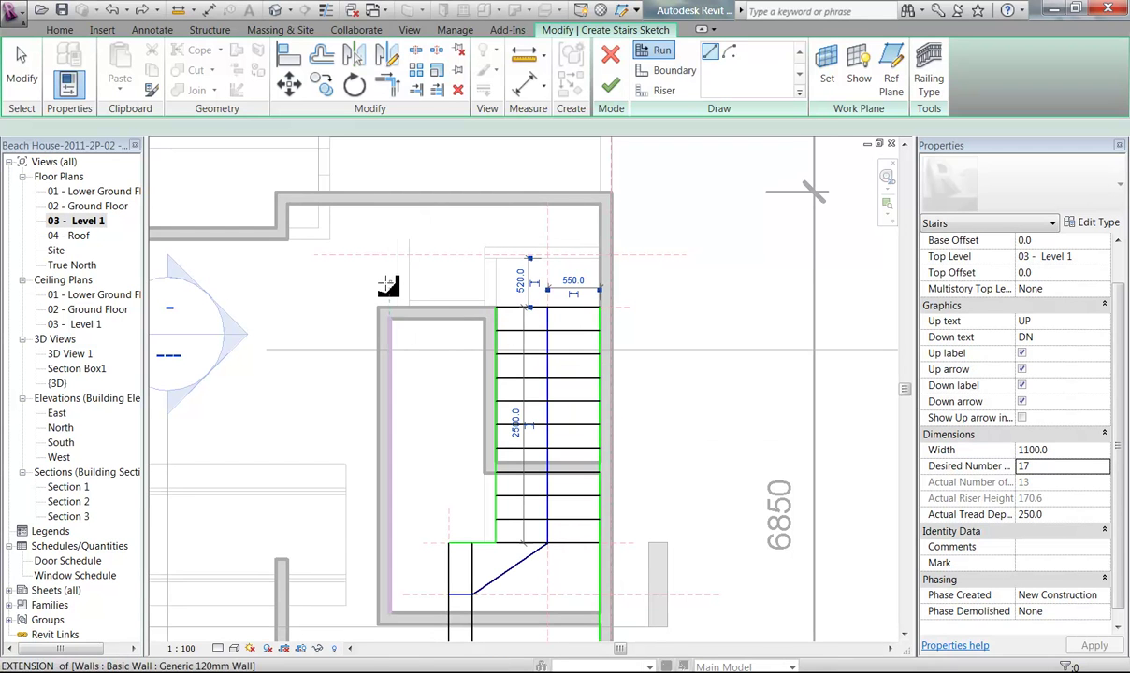
- Sketch a 750 mm final run along the upper horizontal reference plane, starting at the intersection with the extended inner wall face and heading away from the outer wall
{"action": "middle_click_drag", "start_coordinate": [408, 291], "coordinate": [465, 318]}
{"action": "scroll", "coordinate": [466, 318], "scroll_direction": "up", "scroll_amount": 5}
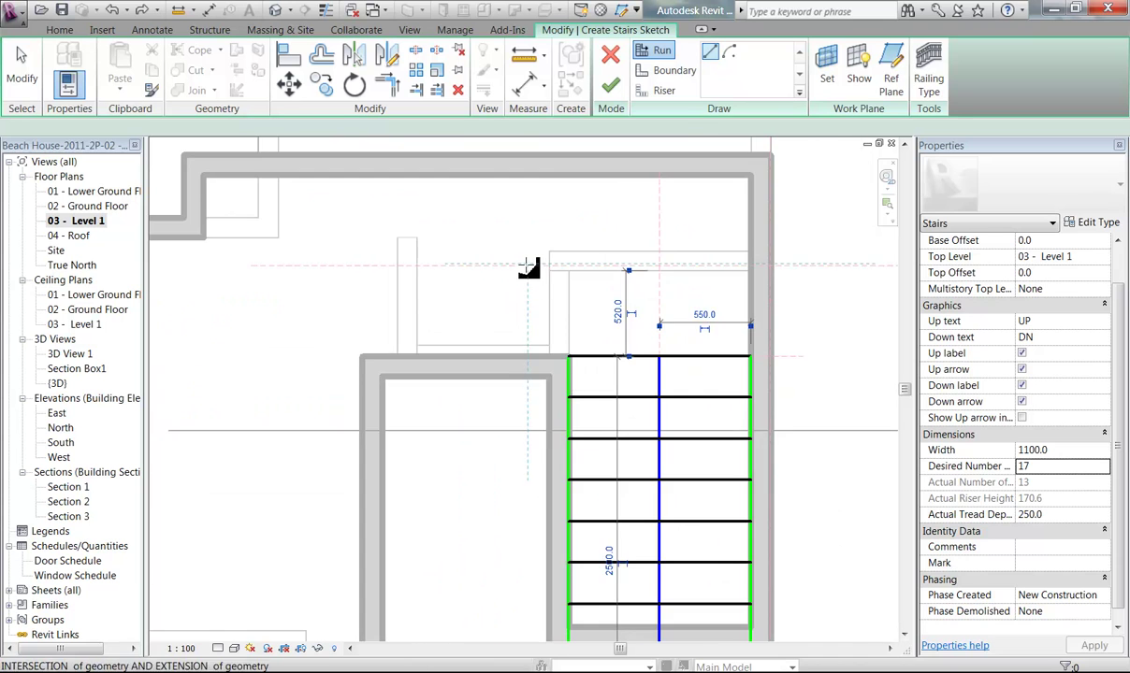
{"action": "scroll", "coordinate": [554, 321], "scroll_direction": "up", "scroll_amount": 1}
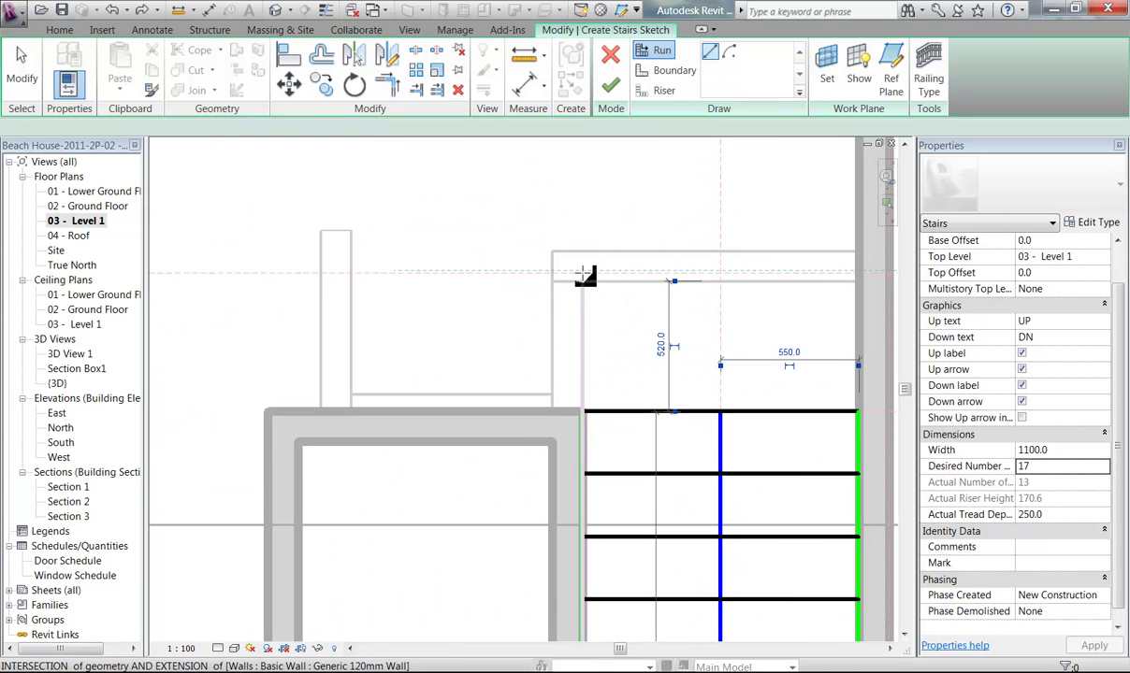
{"action": "scroll", "coordinate": [584, 276], "scroll_direction": "up", "scroll_amount": 2}
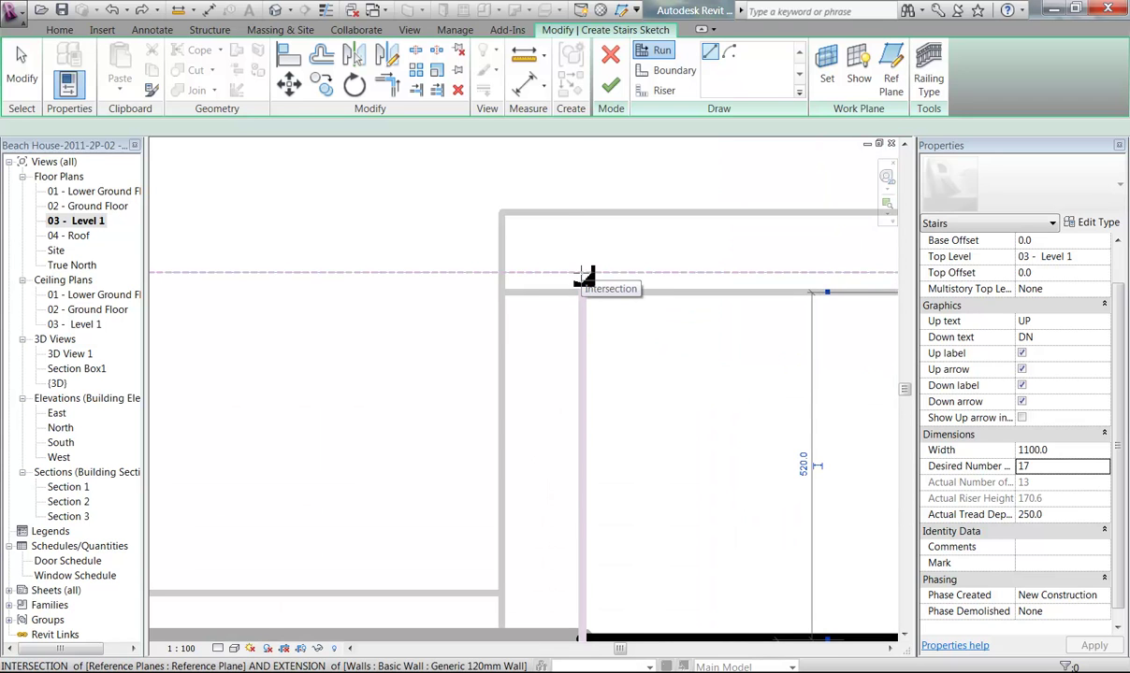
{"action": "scroll", "coordinate": [582, 271], "scroll_direction": "down", "scroll_amount": 2}
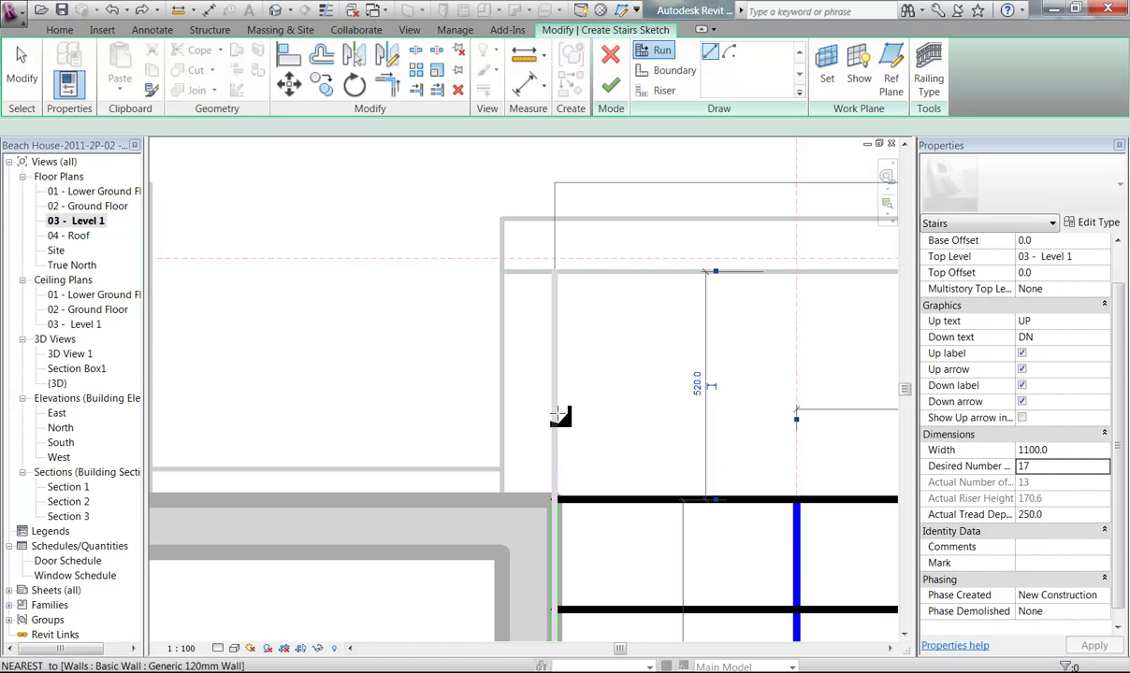
{"action": "left_click", "coordinate": [557, 263]}
{"action": "scroll", "coordinate": [333, 260], "scroll_direction": "down", "scroll_amount": 3}
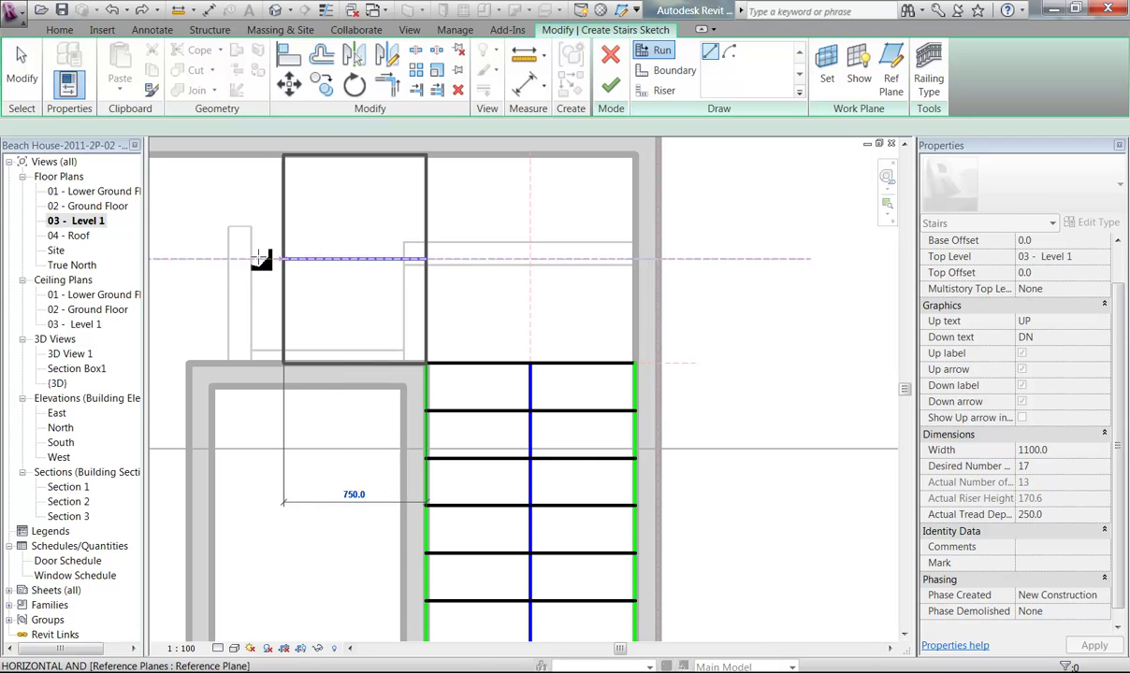
{"action": "middle_click_drag", "start_coordinate": [246, 260], "coordinate": [426, 266]}
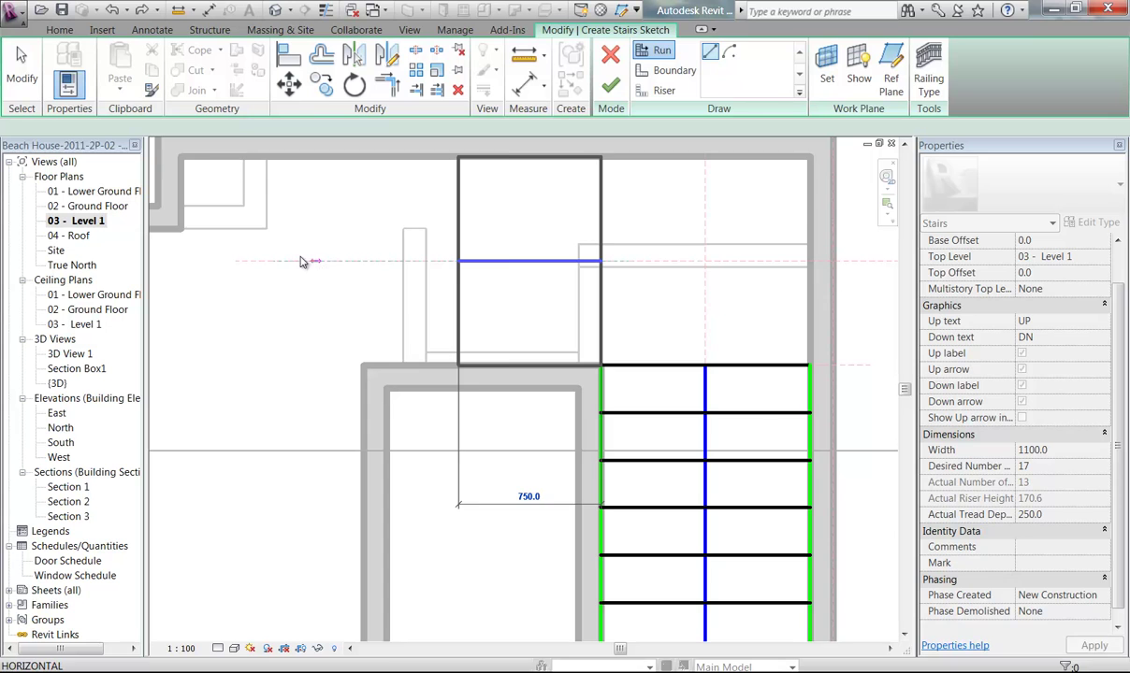
{"action": "left_click", "coordinate": [303, 262]}
{"action": "scroll", "coordinate": [308, 341], "scroll_direction": "down", "scroll_amount": 3}
{"action": "mouse_move", "coordinate": [335, 281]}
{"action": "middle_mouse_down"}
{"action": "mouse_move", "coordinate": [320, 316]}
{"action": "mouse_move", "coordinate": [309, 313]}
{"action": "middle_mouse_up"}
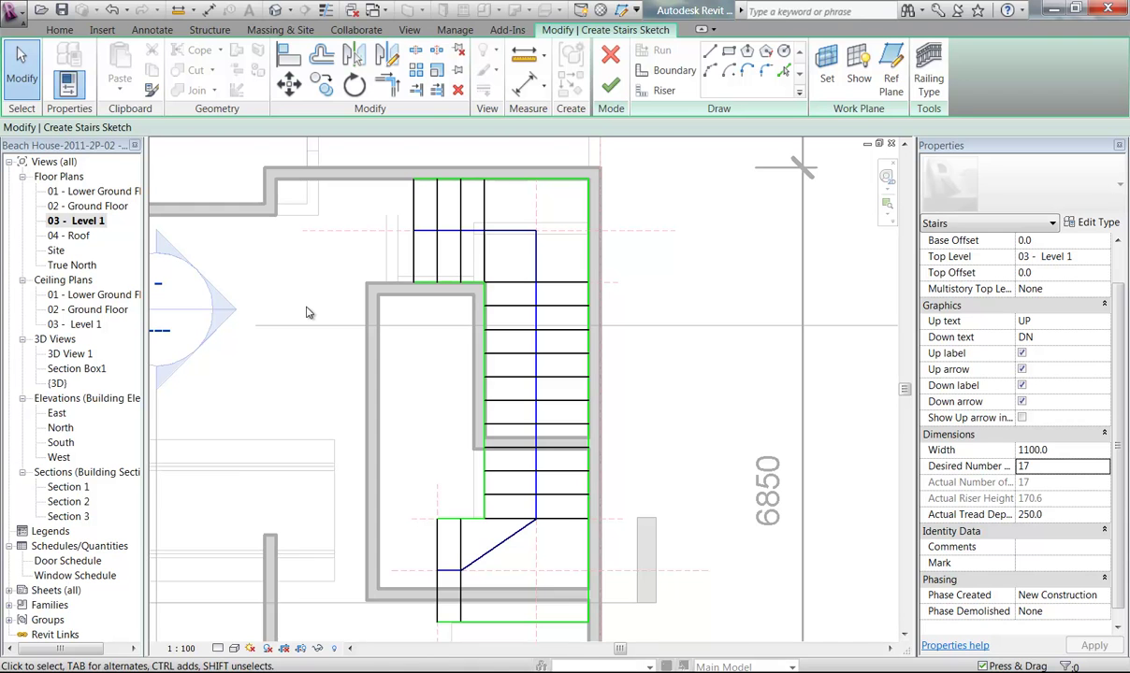
{"action": "mouse_move", "coordinate": [308, 313]}
{"action": "middle_mouse_down"}
{"action": "mouse_move", "coordinate": [378, 315]}
{"action": "mouse_move", "coordinate": [328, 322]}
{"action": "middle_mouse_up"}
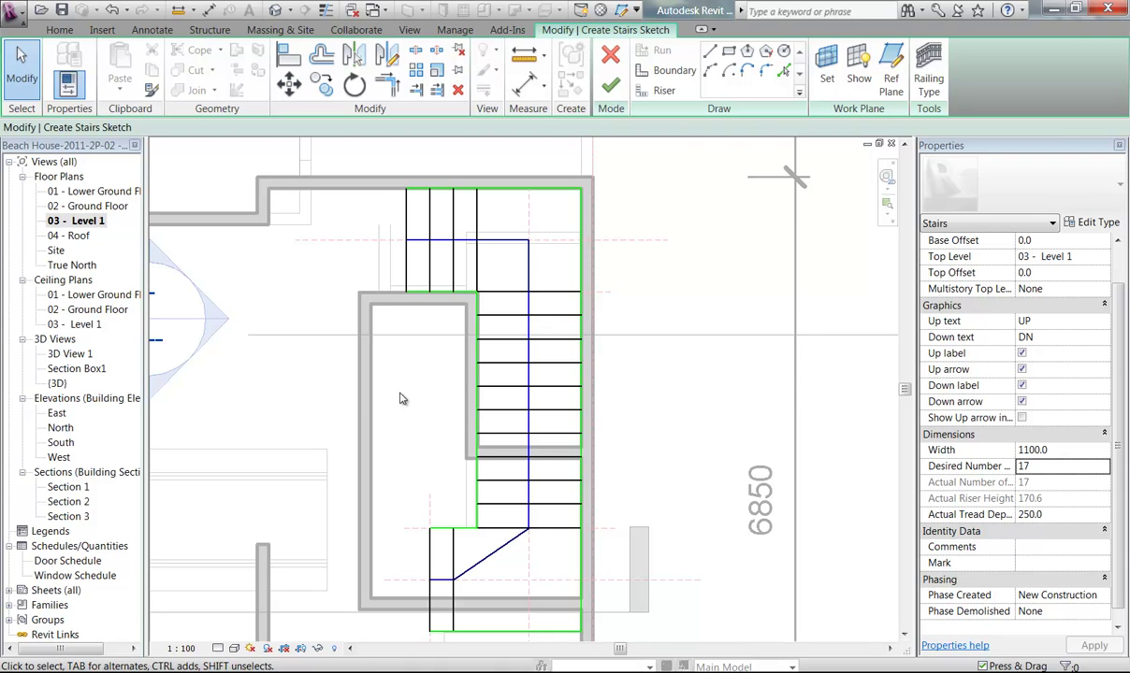
- On the 02 - Ground Floor plan, measure along the outer wall from the passage's end wall to the landing's far corner
{"action": "double_click", "coordinate": [84, 205]}
{"action": "scroll", "coordinate": [428, 459], "scroll_direction": "down", "scroll_amount": 5}
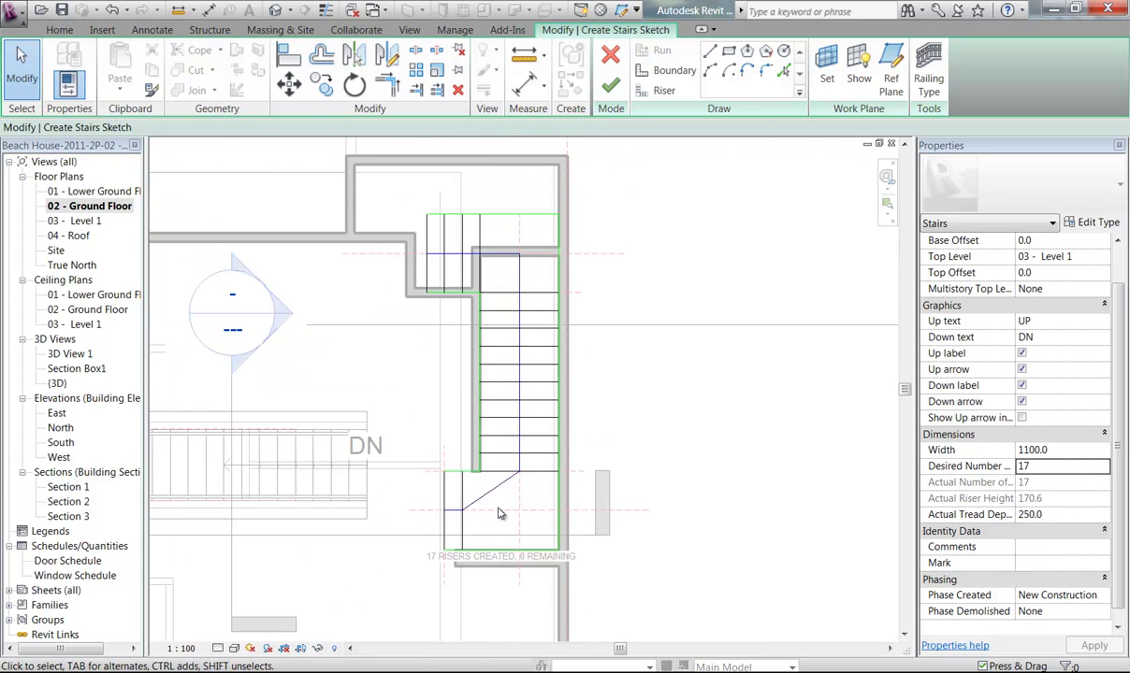
{"action": "scroll", "coordinate": [498, 509], "scroll_direction": "up", "scroll_amount": 1}
{"action": "middle_click_drag", "start_coordinate": [371, 440], "coordinate": [387, 489]}
{"action": "left_click", "coordinate": [524, 54]}
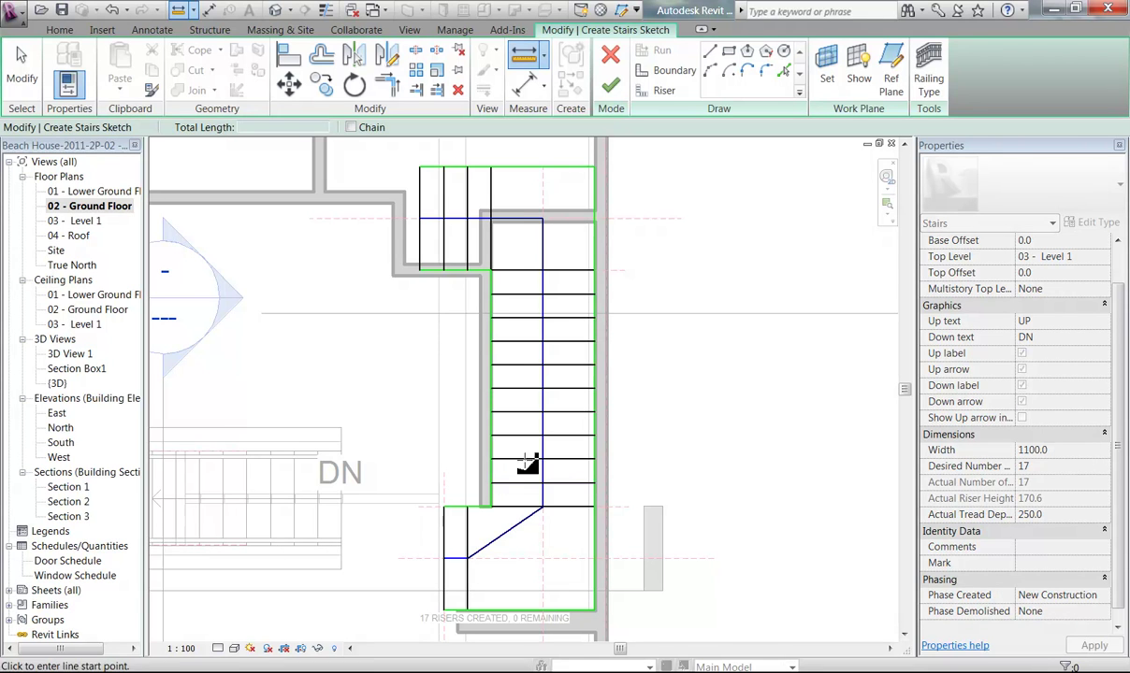
{"action": "left_click", "coordinate": [597, 223]}
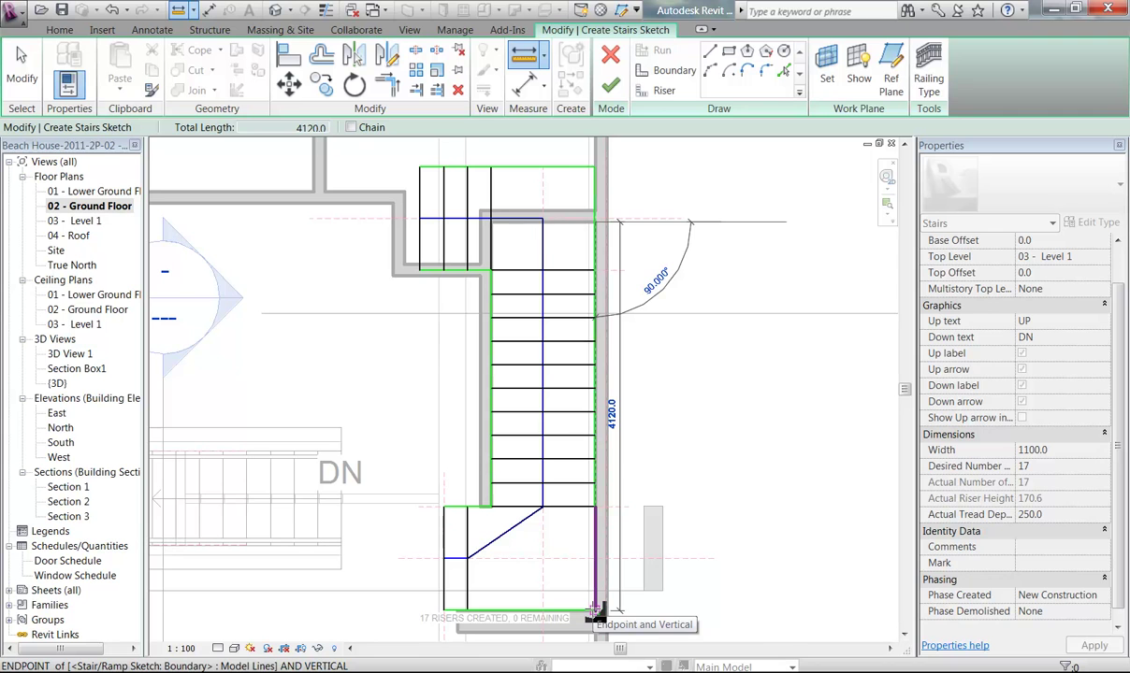
{"action": "left_click", "coordinate": [595, 613]}
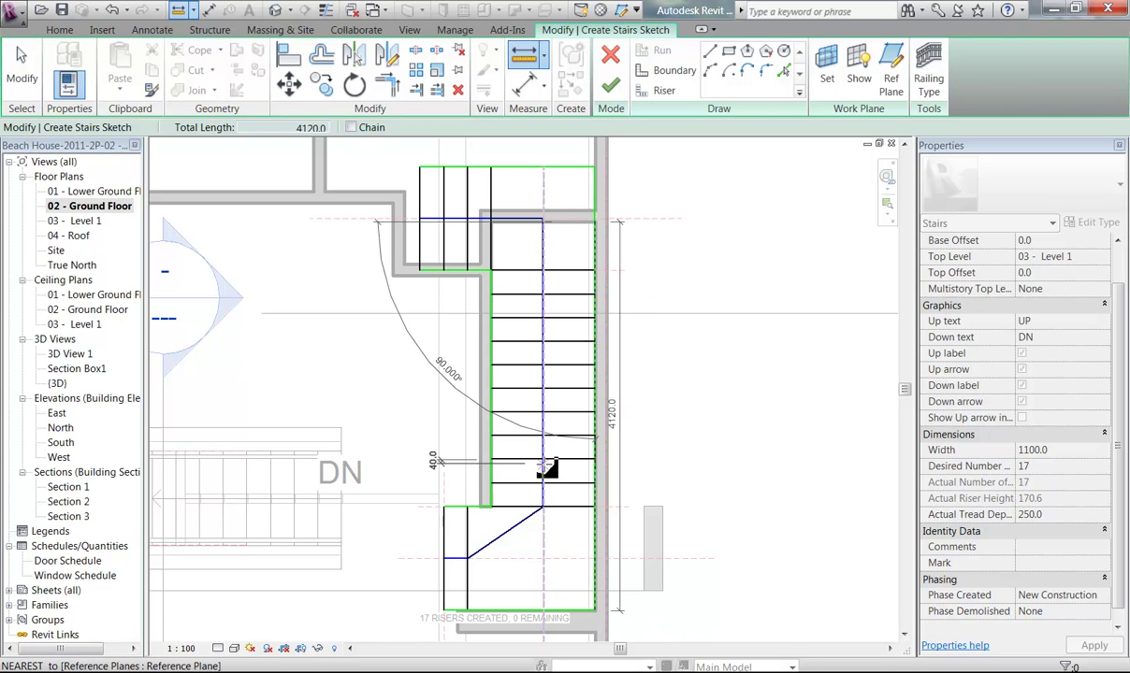
{"action": "scroll", "coordinate": [550, 468], "scroll_direction": "down", "scroll_amount": 3}
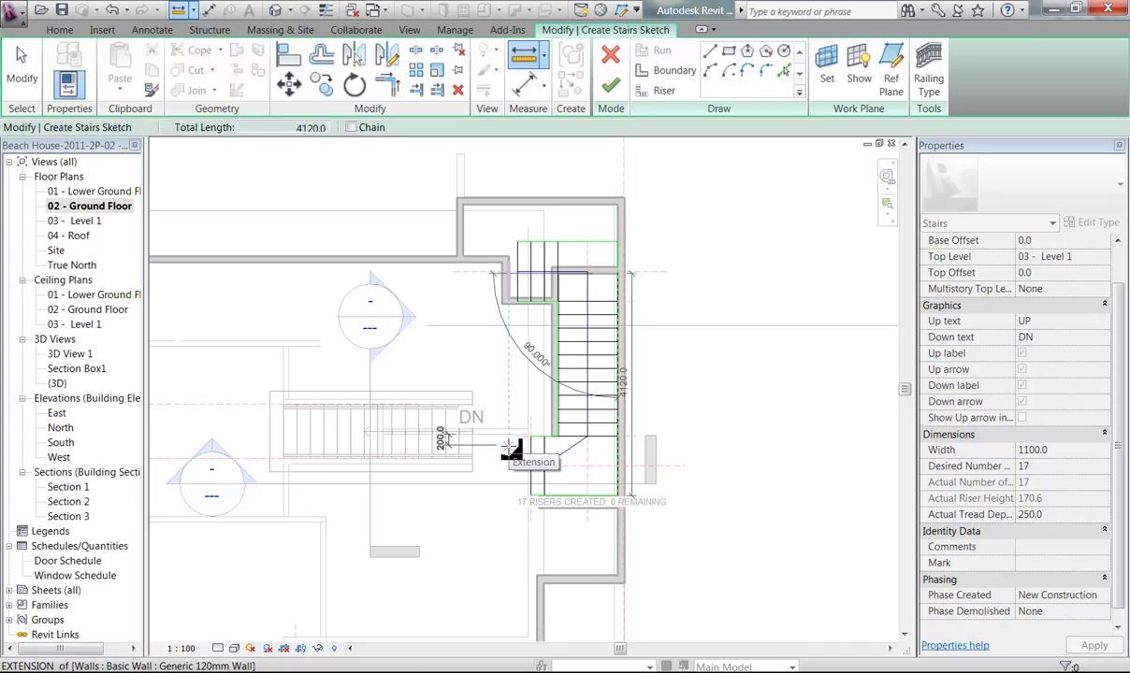
{"action": "mouse_move", "coordinate": [505, 434]}
{"action": "middle_mouse_down"}
{"action": "mouse_move", "coordinate": [545, 304]}
{"action": "mouse_move", "coordinate": [508, 426]}
{"action": "middle_mouse_up"}
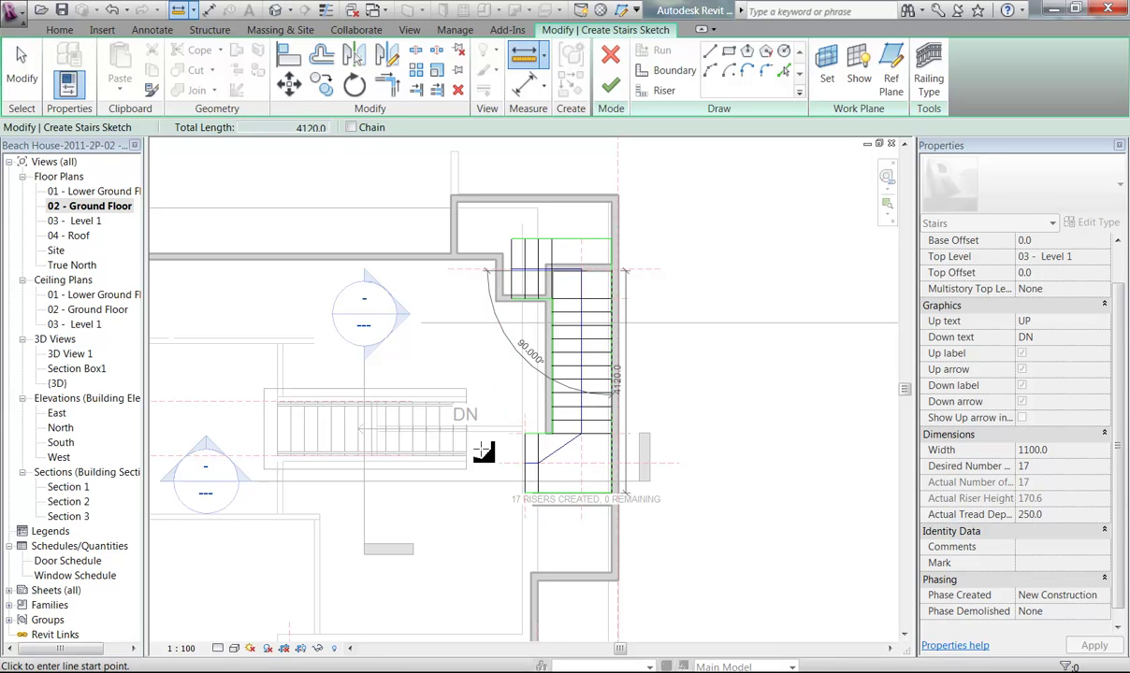
- Cancel the stair sketch and discard all its runs
{"action": "key", "text": "Escape"}
{"action": "key", "text": "Escape"}
{"action": "left_click", "coordinate": [613, 55]}
{"action": "left_click", "coordinate": [619, 358]}
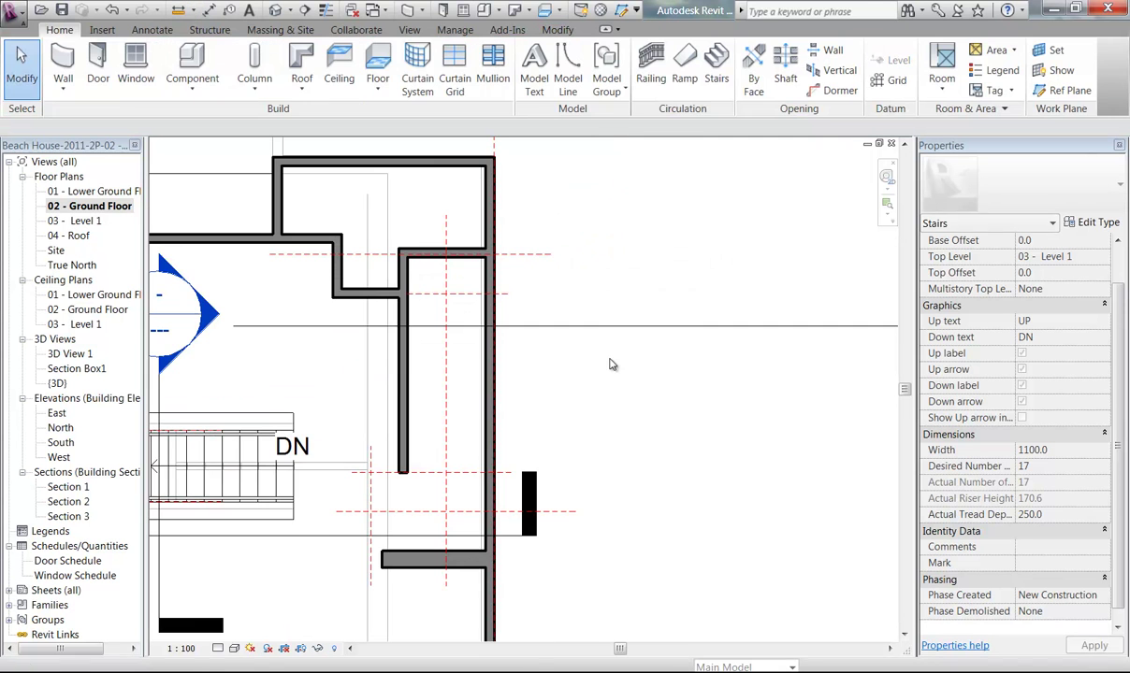
- Measure the passage's clear length along the outer wall, from the end wall's inner face to the thick cross wall's near face
{"action": "middle_click_drag", "start_coordinate": [421, 484], "coordinate": [484, 471]}
{"action": "scroll", "coordinate": [501, 463], "scroll_direction": "down", "scroll_amount": 3}
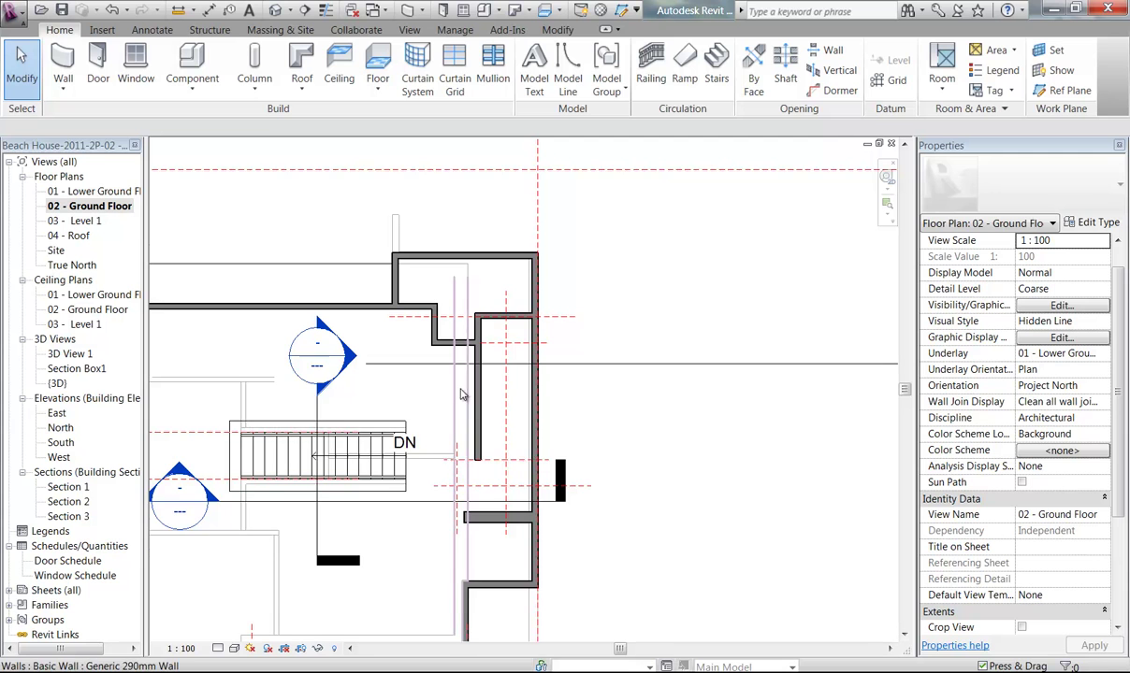
{"action": "scroll", "coordinate": [455, 385], "scroll_direction": "up", "scroll_amount": 1}
{"action": "left_click", "coordinate": [177, 11]}
{"action": "scroll", "coordinate": [488, 410], "scroll_direction": "up", "scroll_amount": 1}
{"action": "middle_click_drag", "start_coordinate": [488, 409], "coordinate": [513, 362]}
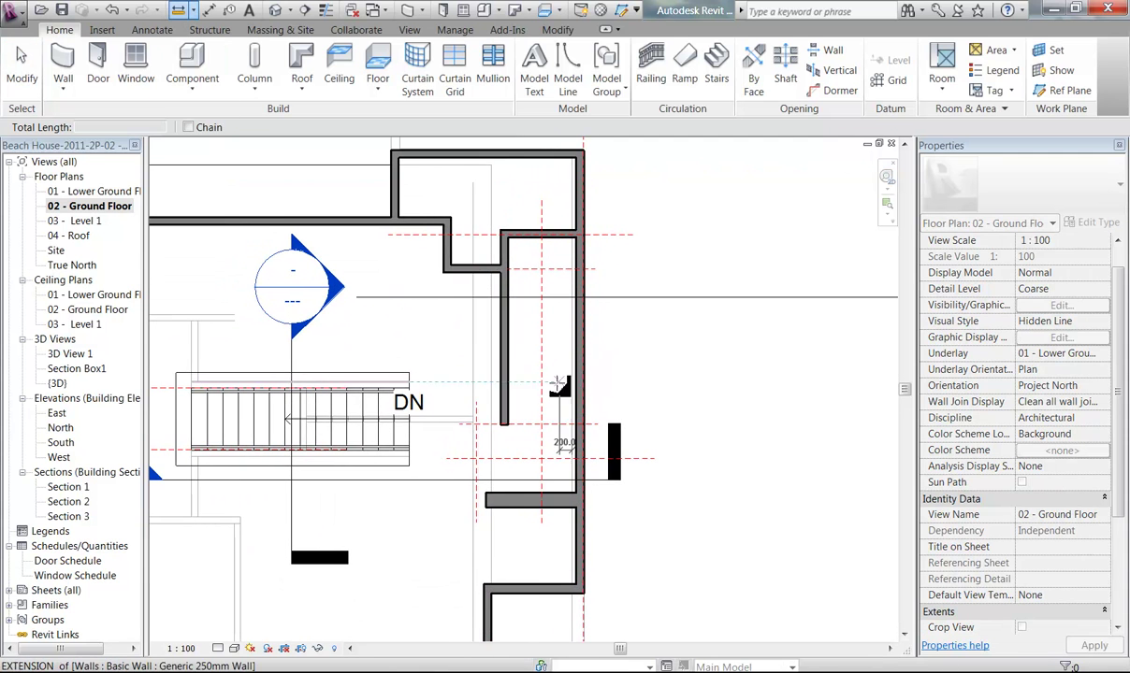
{"action": "scroll", "coordinate": [568, 295], "scroll_direction": "up", "scroll_amount": 3}
{"action": "left_click", "coordinate": [587, 193]}
{"action": "scroll", "coordinate": [577, 304], "scroll_direction": "down", "scroll_amount": 3}
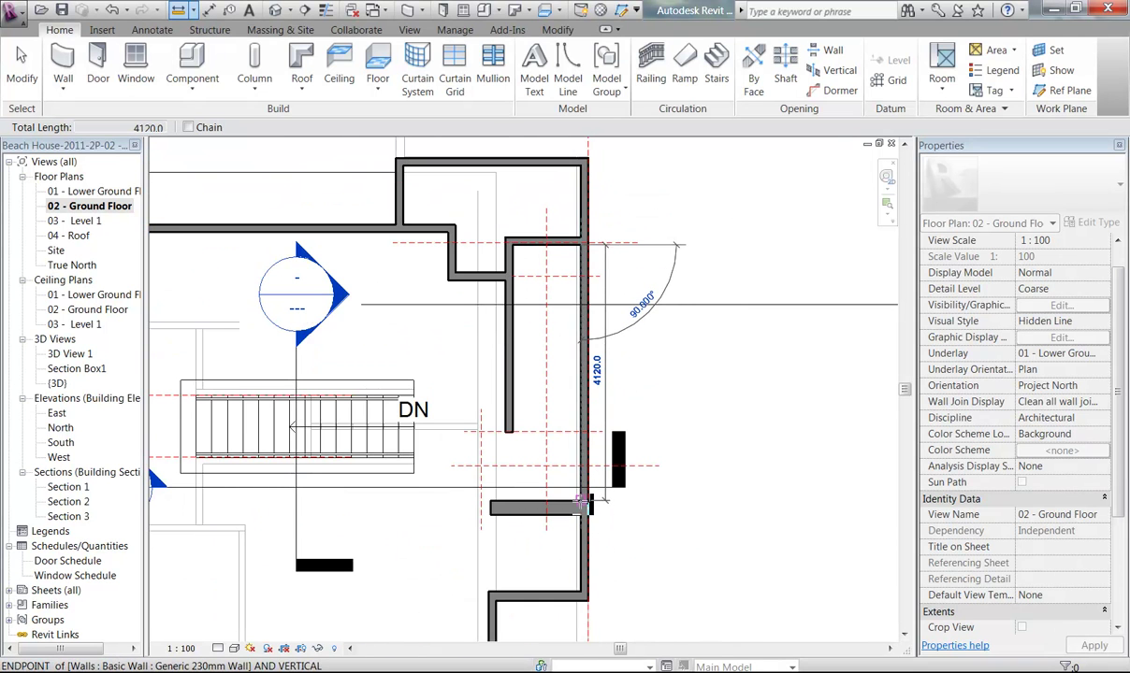
{"action": "scroll", "coordinate": [581, 502], "scroll_direction": "up", "scroll_amount": 4}
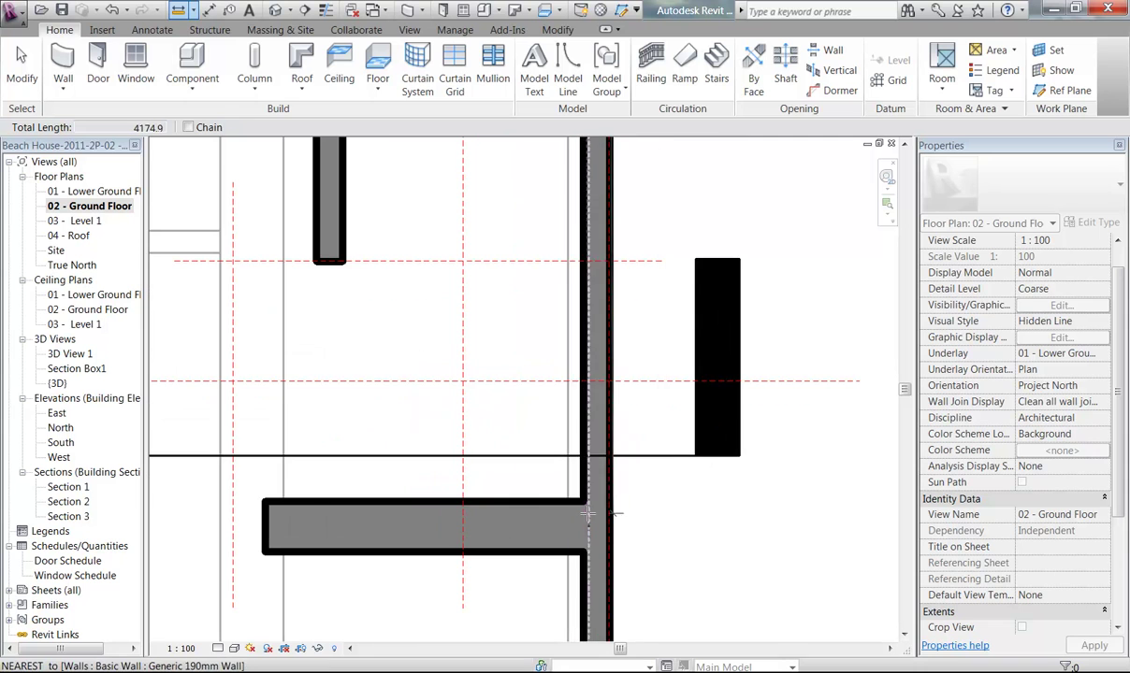
{"action": "scroll", "coordinate": [524, 468], "scroll_direction": "down", "scroll_amount": 4}
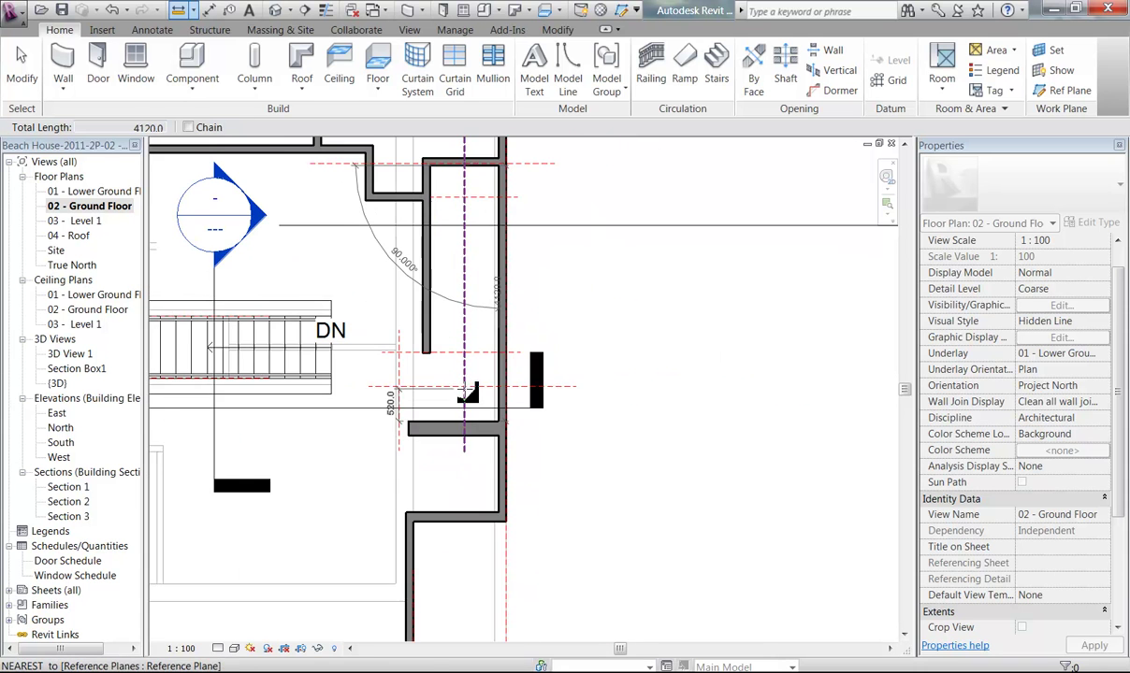
{"action": "middle_click_drag", "start_coordinate": [473, 472], "coordinate": [496, 461]}
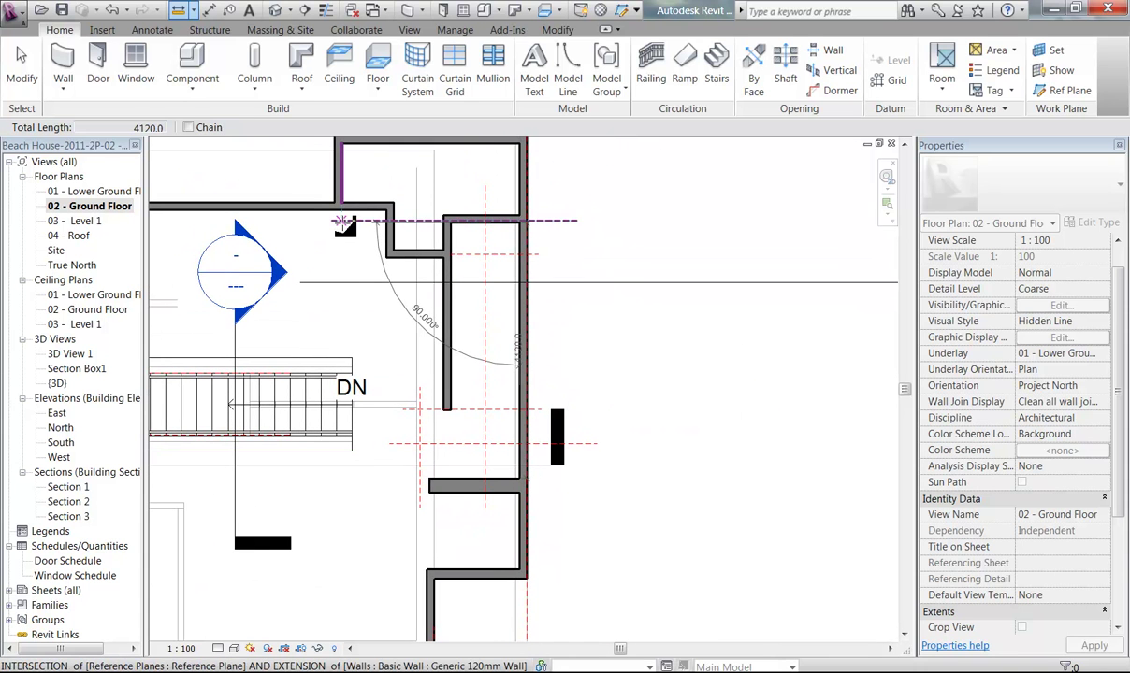
{"action": "key", "text": "Escape"}
{"action": "key", "text": "Escape"}
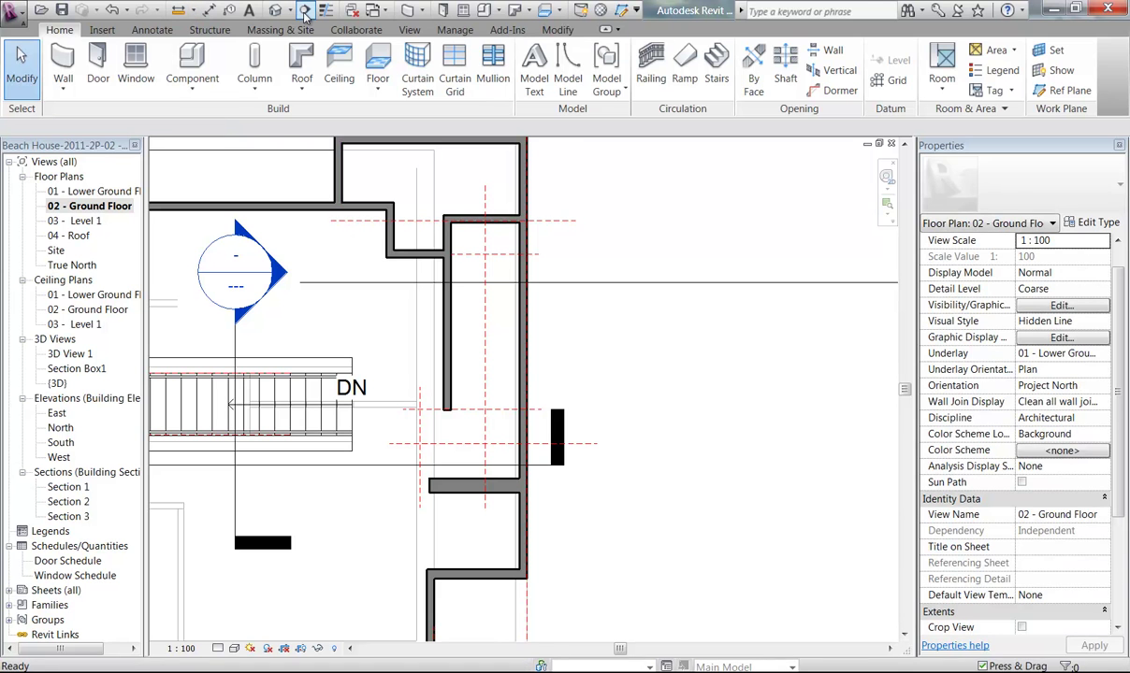
- Place an aligned dimension outside the outer wall between the passage end wall's inner face and the thick cross wall's near face
{"action": "left_click", "coordinate": [210, 10]}
{"action": "scroll", "coordinate": [513, 234], "scroll_direction": "up", "scroll_amount": 4}
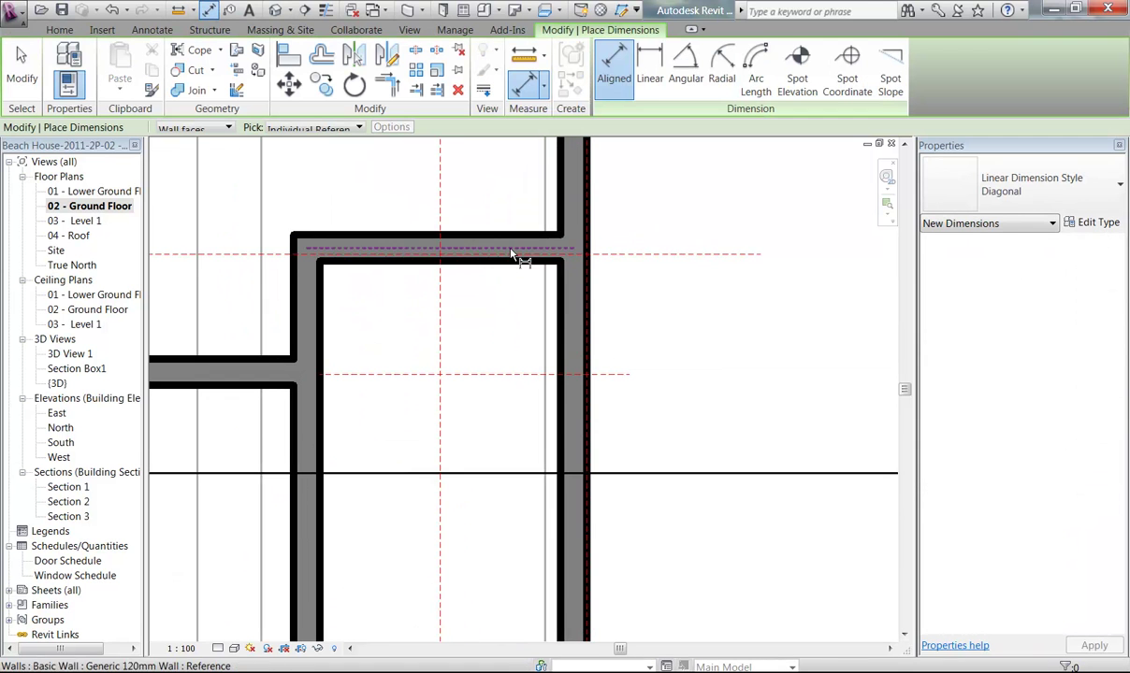
{"action": "scroll", "coordinate": [513, 266], "scroll_direction": "down", "scroll_amount": 1}
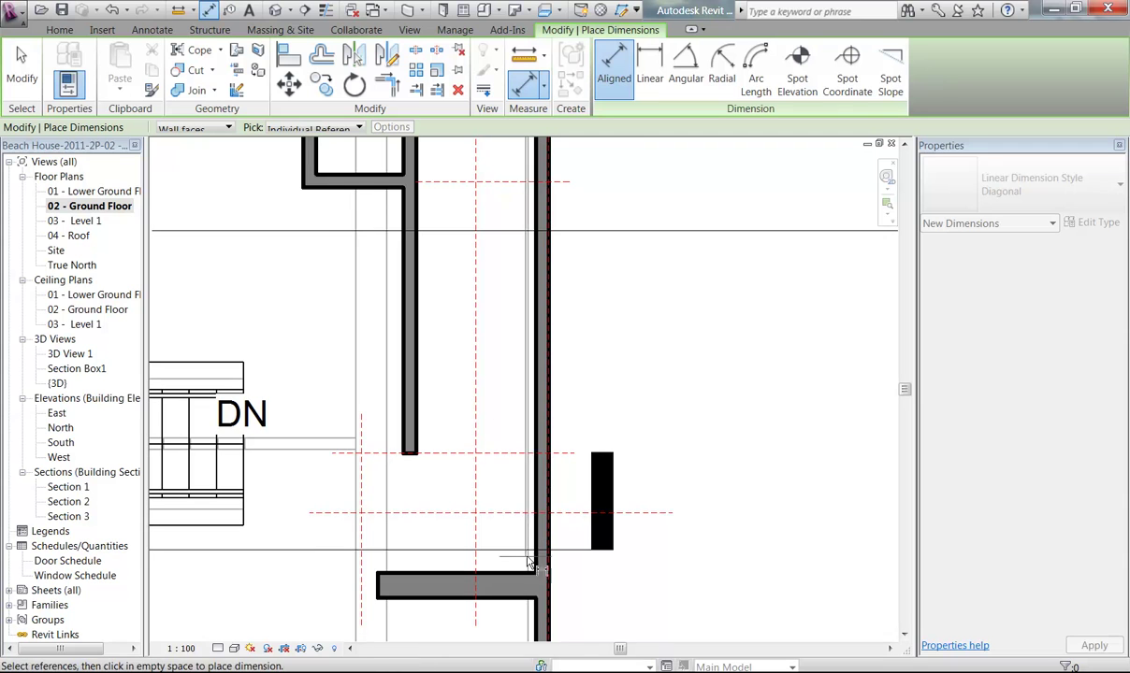
{"action": "left_click", "coordinate": [550, 556]}
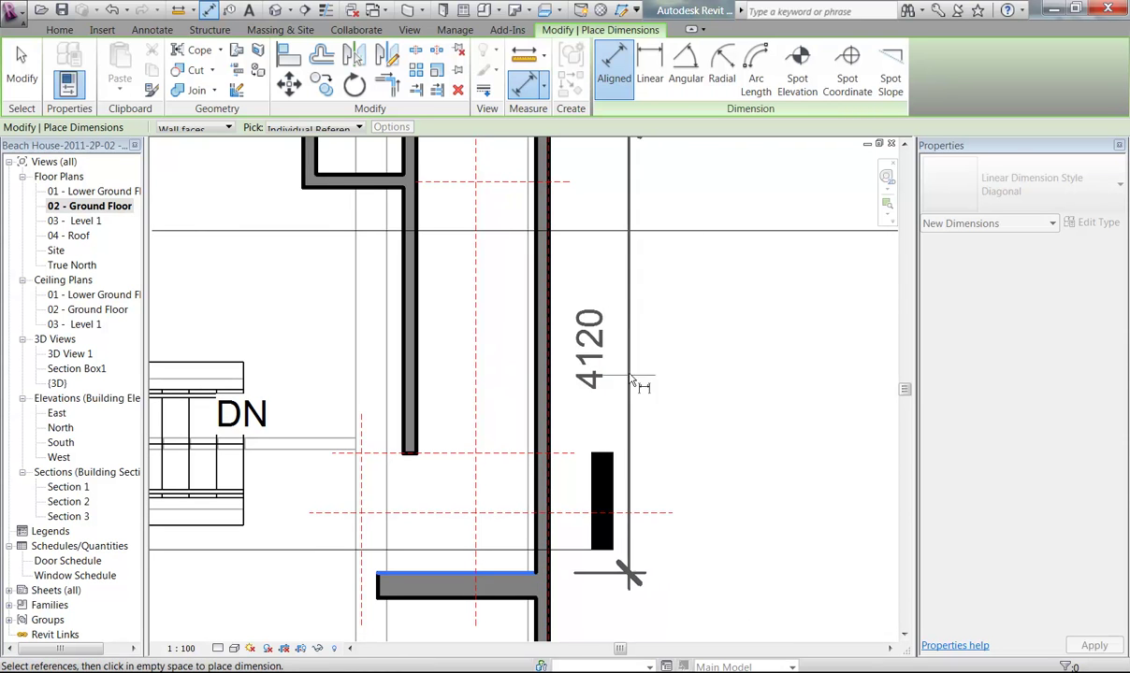
{"action": "left_click", "coordinate": [773, 379]}
{"action": "scroll", "coordinate": [642, 361], "scroll_direction": "down", "scroll_amount": 2}
{"action": "middle_click_drag", "start_coordinate": [641, 361], "coordinate": [601, 382]}
{"action": "right_click", "coordinate": [620, 272]}
{"action": "left_click", "coordinate": [650, 285]}
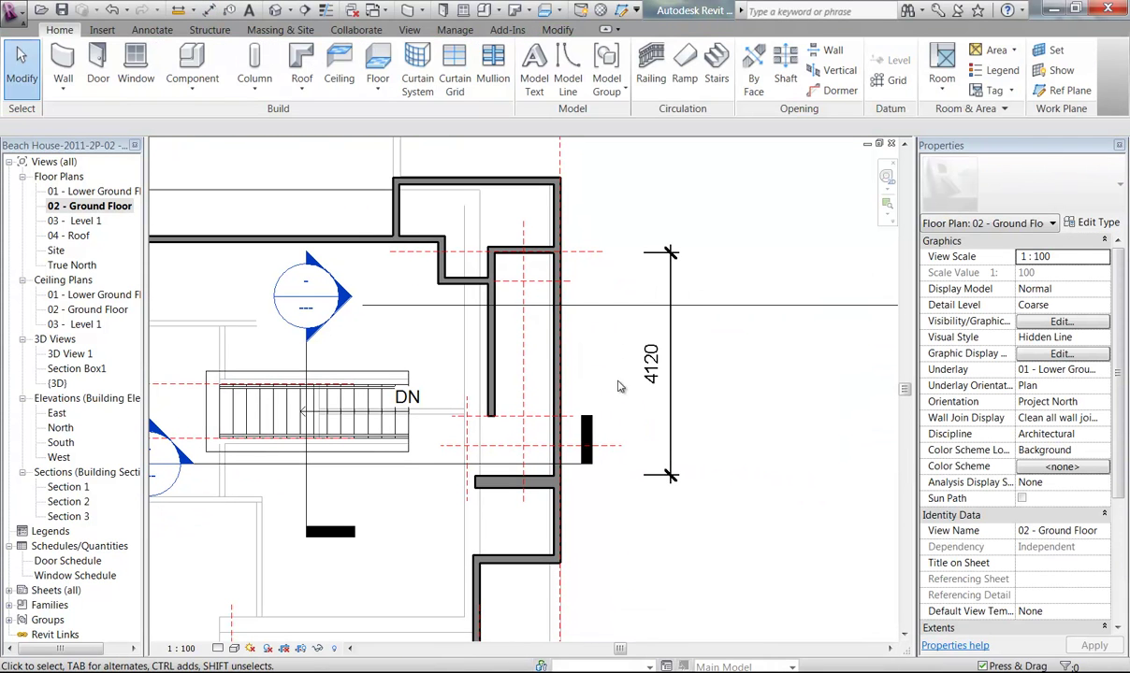
- Open the Calculator and try to subtract 3590 from the passage's dimensioned length
{"action": "key", "text": "XF86Calculator"}
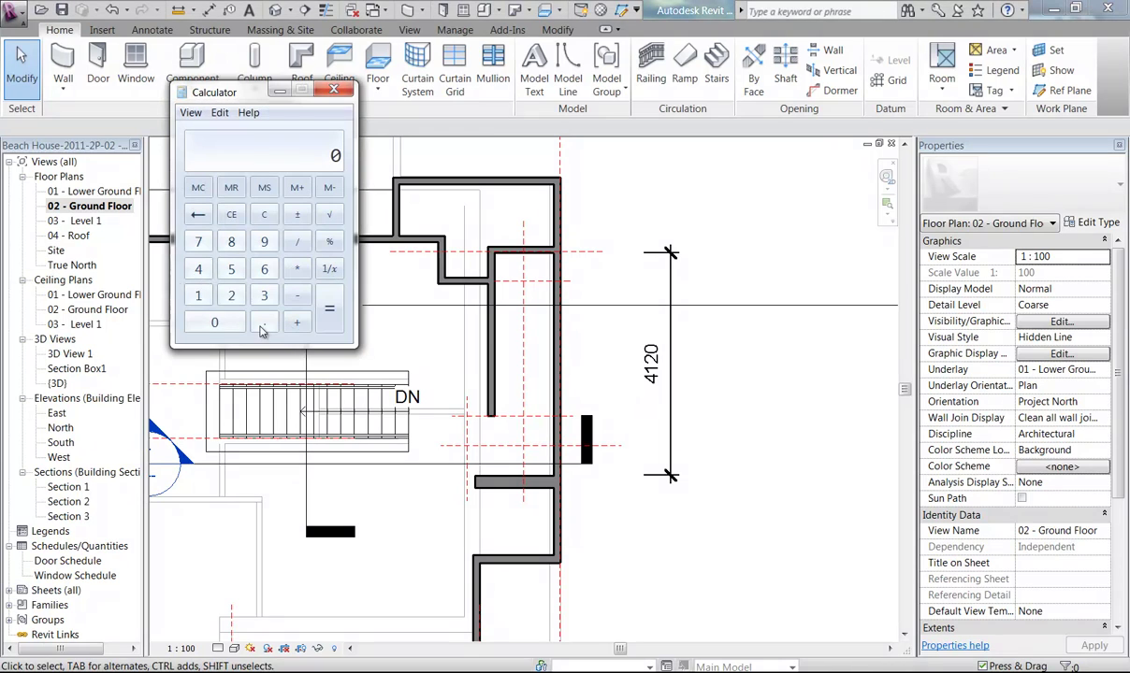
{"action": "left_click", "coordinate": [207, 272]}
{"action": "left_click", "coordinate": [199, 295]}
{"action": "left_click", "coordinate": [214, 321]}
{"action": "left_click", "coordinate": [297, 297]}
{"action": "left_click", "coordinate": [231, 270]}
{"action": "left_click", "coordinate": [263, 242]}
{"action": "left_click", "coordinate": [217, 322]}
{"action": "left_click", "coordinate": [330, 308]}
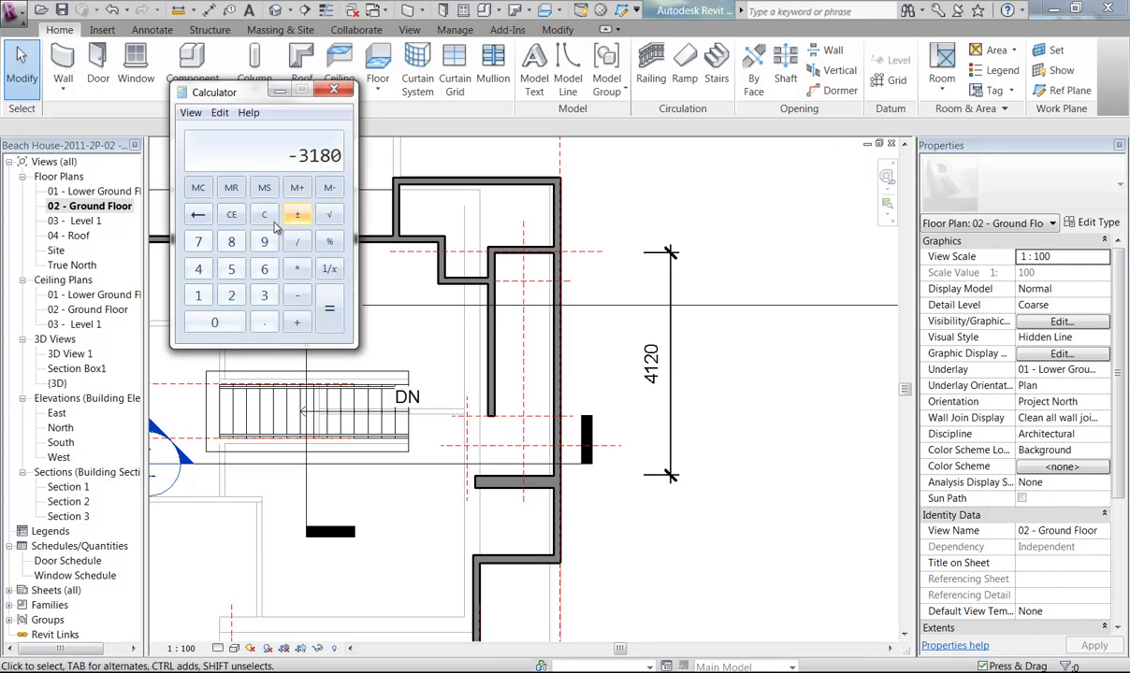
- Subtract 3590 from 4120 in the Calculator and close it
{"action": "left_click", "coordinate": [198, 296]}
{"action": "left_click", "coordinate": [231, 295]}
{"action": "left_click", "coordinate": [214, 322]}
{"action": "left_click", "coordinate": [297, 297]}
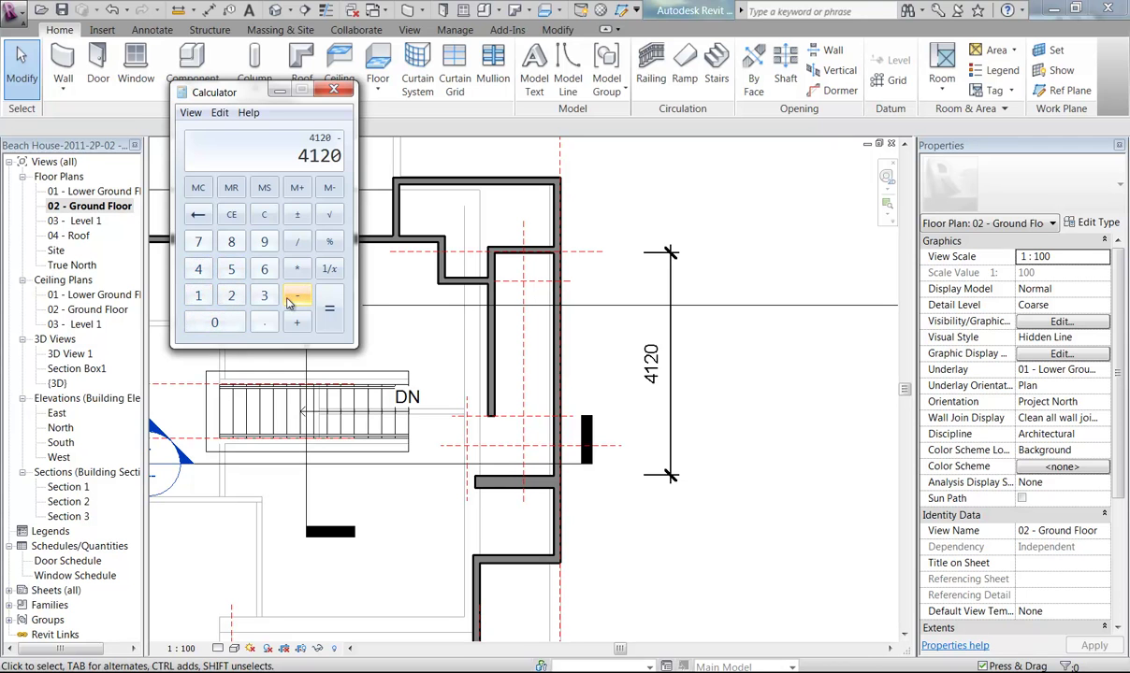
{"action": "left_click", "coordinate": [265, 296]}
{"action": "left_click", "coordinate": [231, 270]}
{"action": "left_click", "coordinate": [265, 243]}
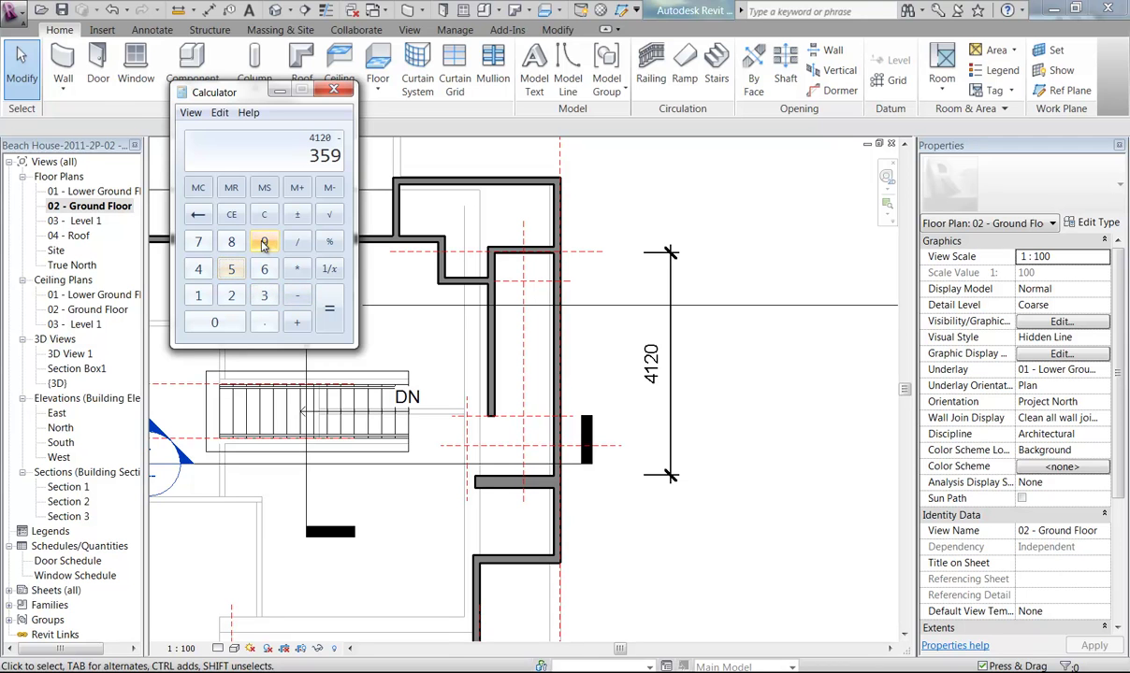
{"action": "left_click", "coordinate": [219, 322]}
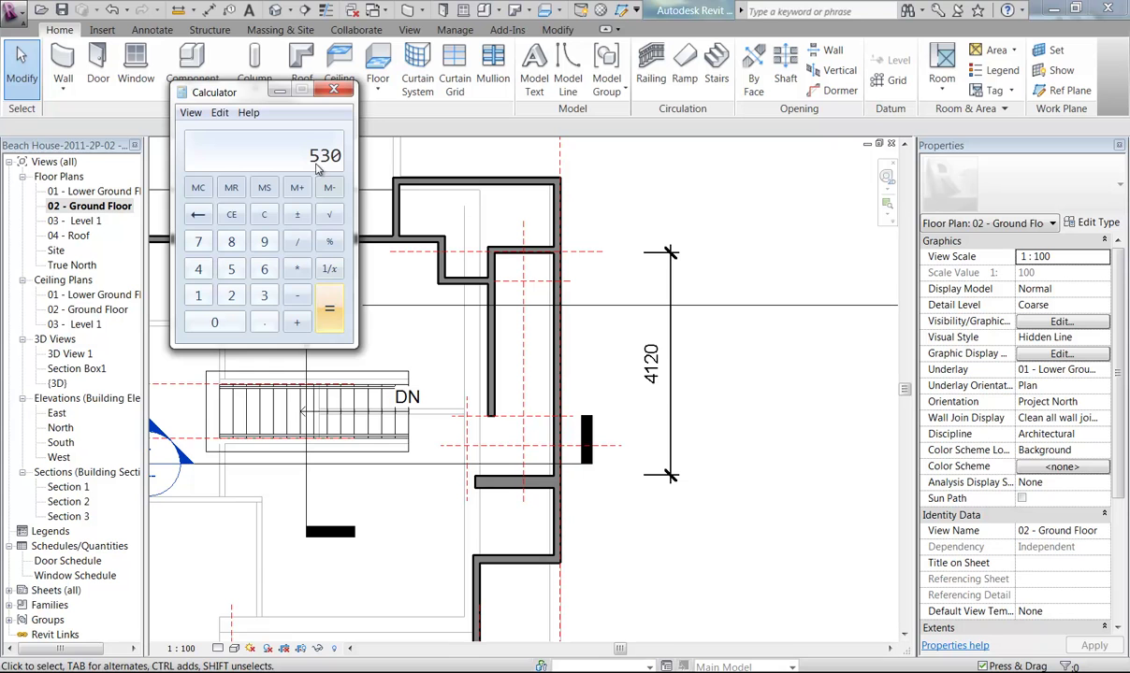
{"action": "left_click", "coordinate": [333, 90]}
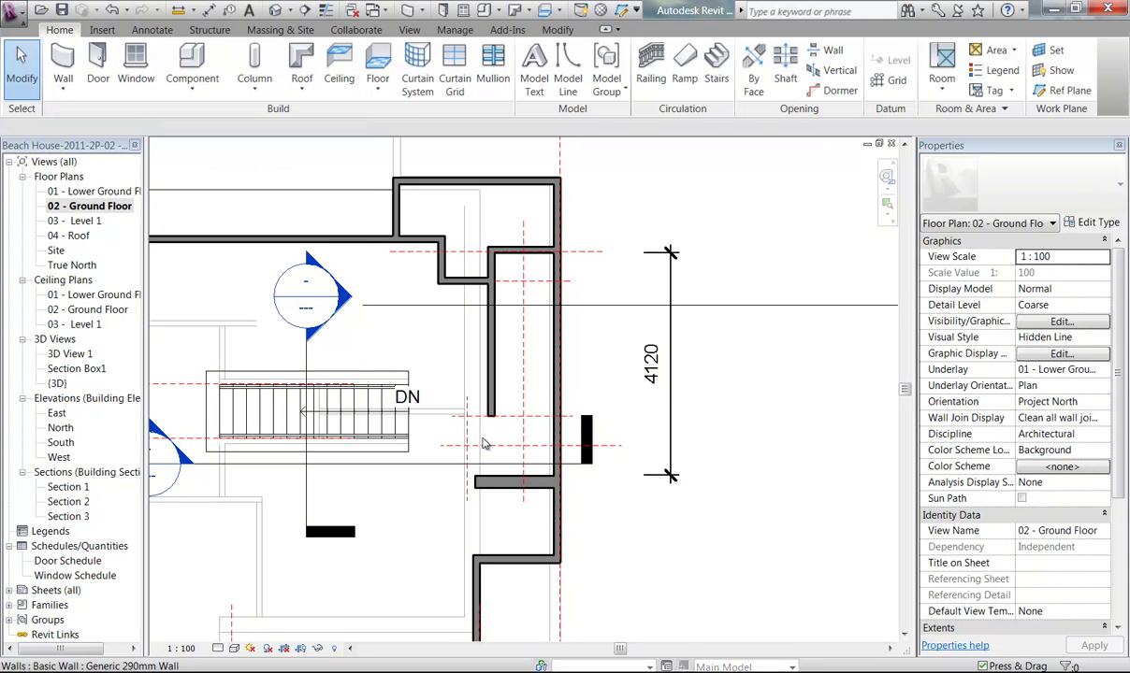
- Move the thick cross wall and the three reference planes beside it 530 mm toward the passage end wall
{"action": "left_click", "coordinate": [516, 486]}
{"action": "scroll", "coordinate": [533, 505], "scroll_direction": "up", "scroll_amount": 3}
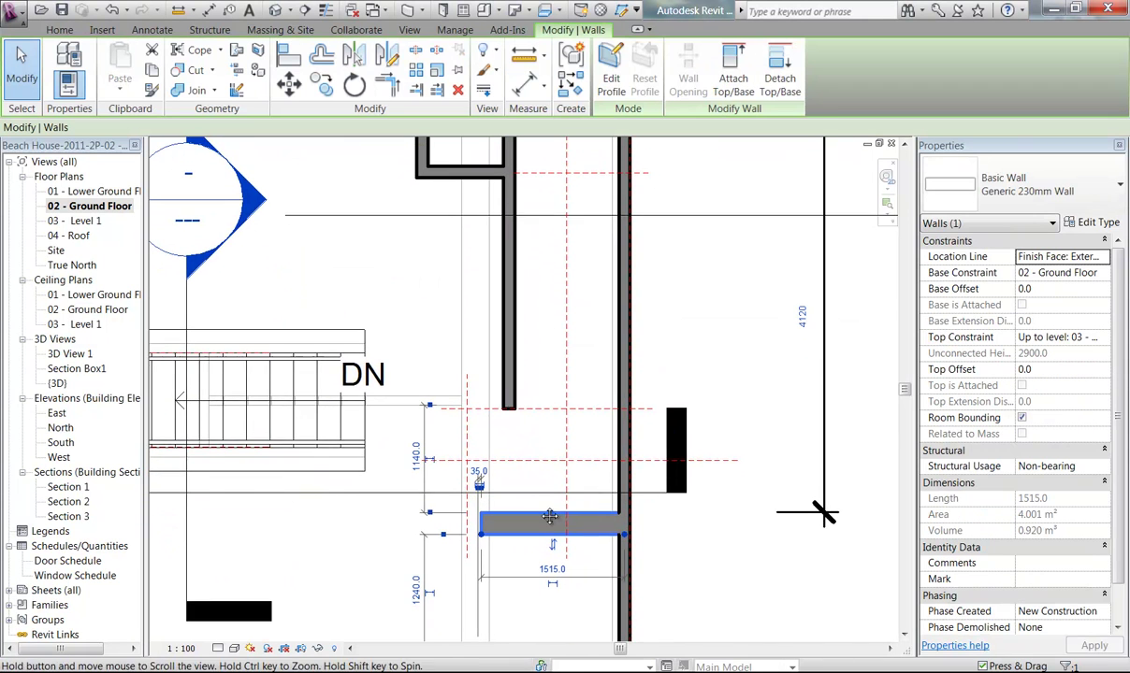
{"action": "scroll", "coordinate": [542, 477], "scroll_direction": "up", "scroll_amount": 2}
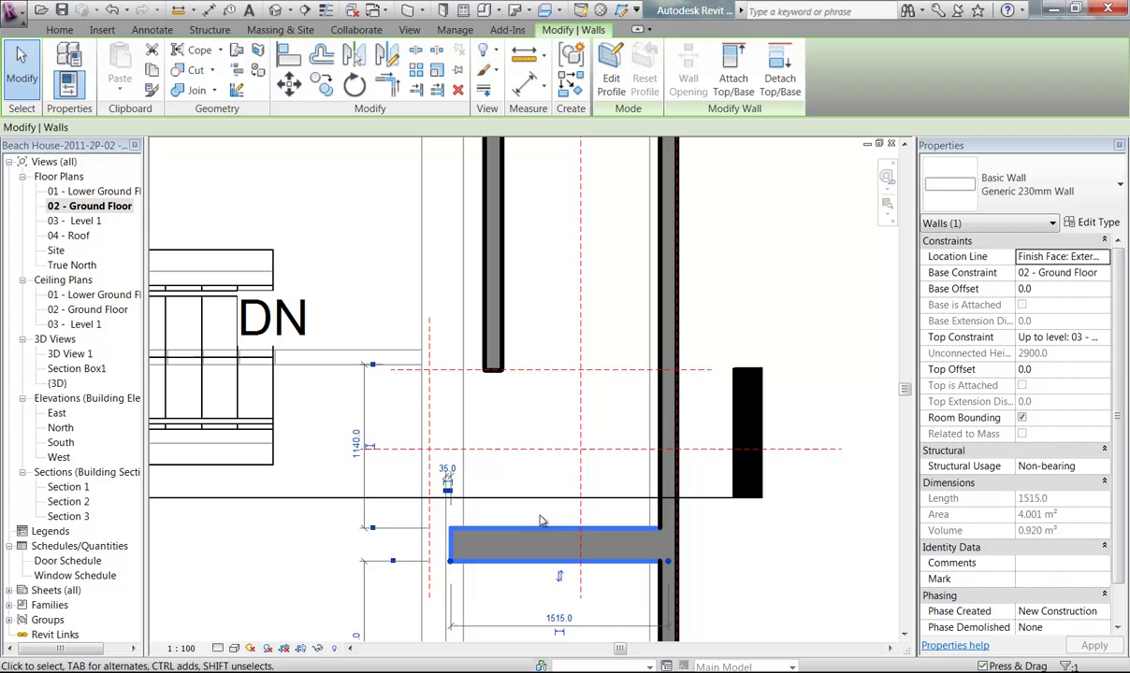
{"action": "left_click", "coordinate": [547, 452], "text": "ctrl"}
{"action": "left_click", "coordinate": [550, 371], "text": "ctrl"}
{"action": "left_click", "coordinate": [430, 427], "text": "ctrl"}
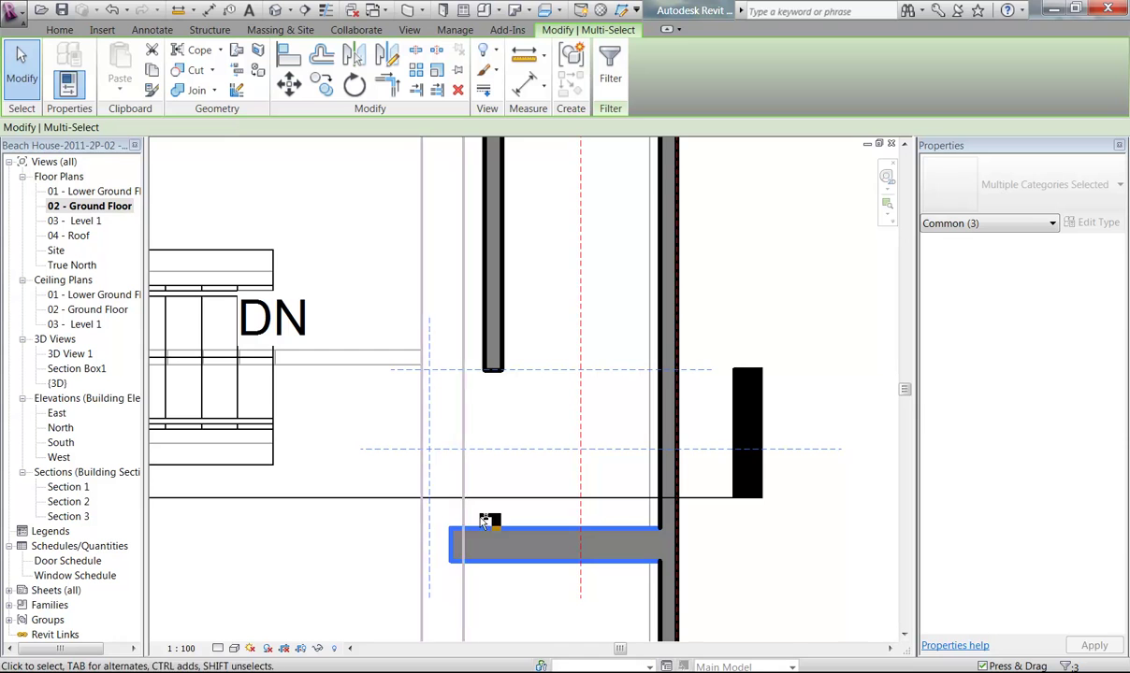
{"action": "scroll", "coordinate": [449, 479], "scroll_direction": "down", "scroll_amount": 2}
{"action": "middle_click_drag", "start_coordinate": [479, 634], "coordinate": [502, 614]}
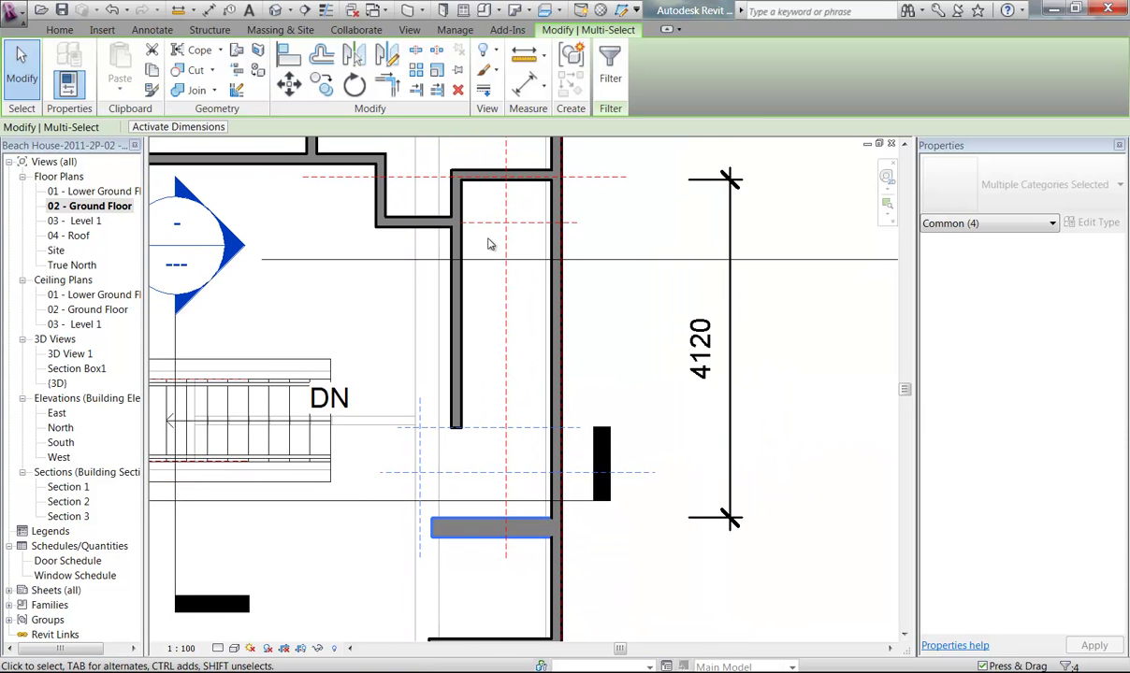
{"action": "left_click", "coordinate": [289, 84]}
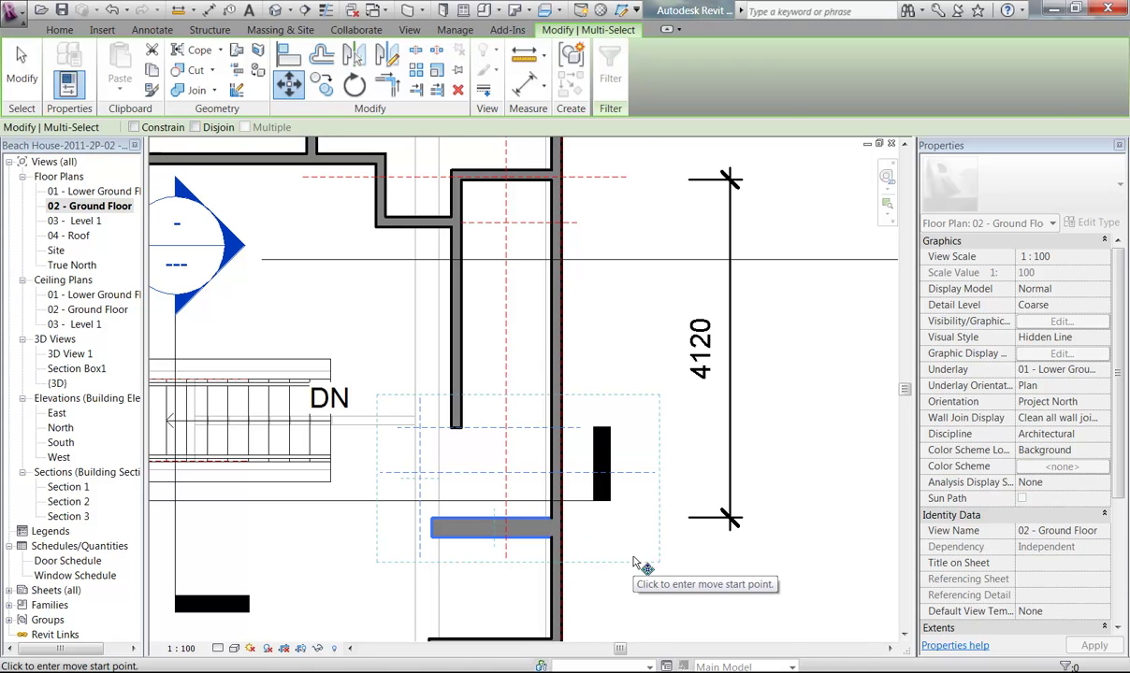
{"action": "left_click", "coordinate": [633, 558]}
{"action": "type", "text": "5"}
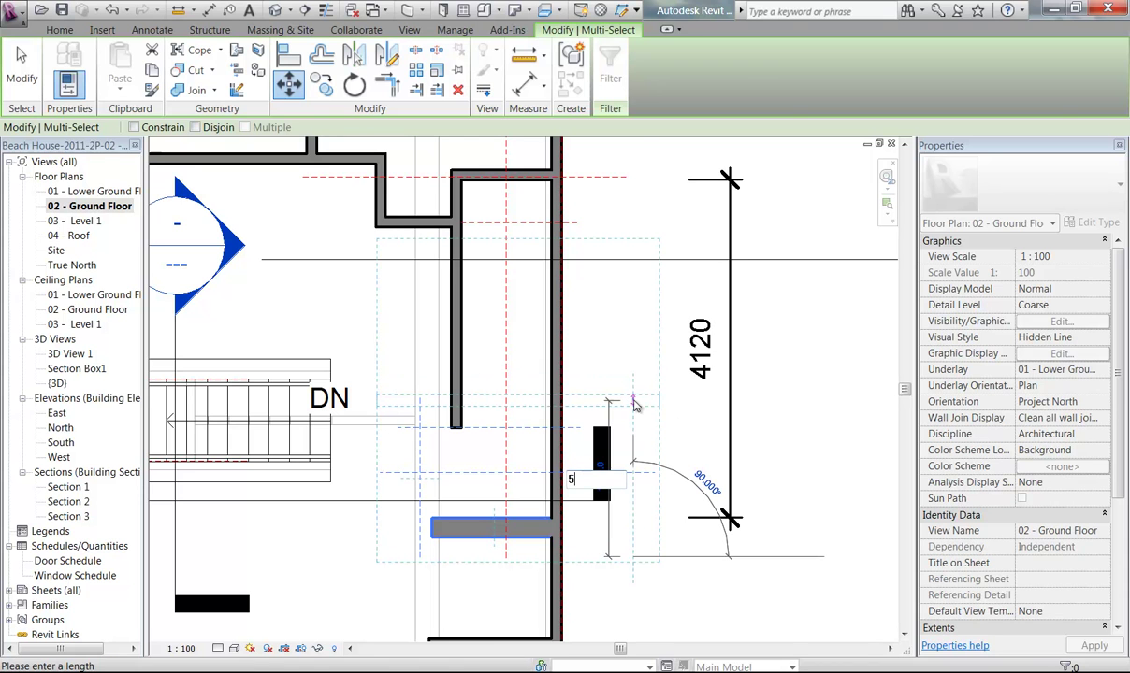
{"action": "type", "text": "30"}
{"action": "key", "text": "Return"}
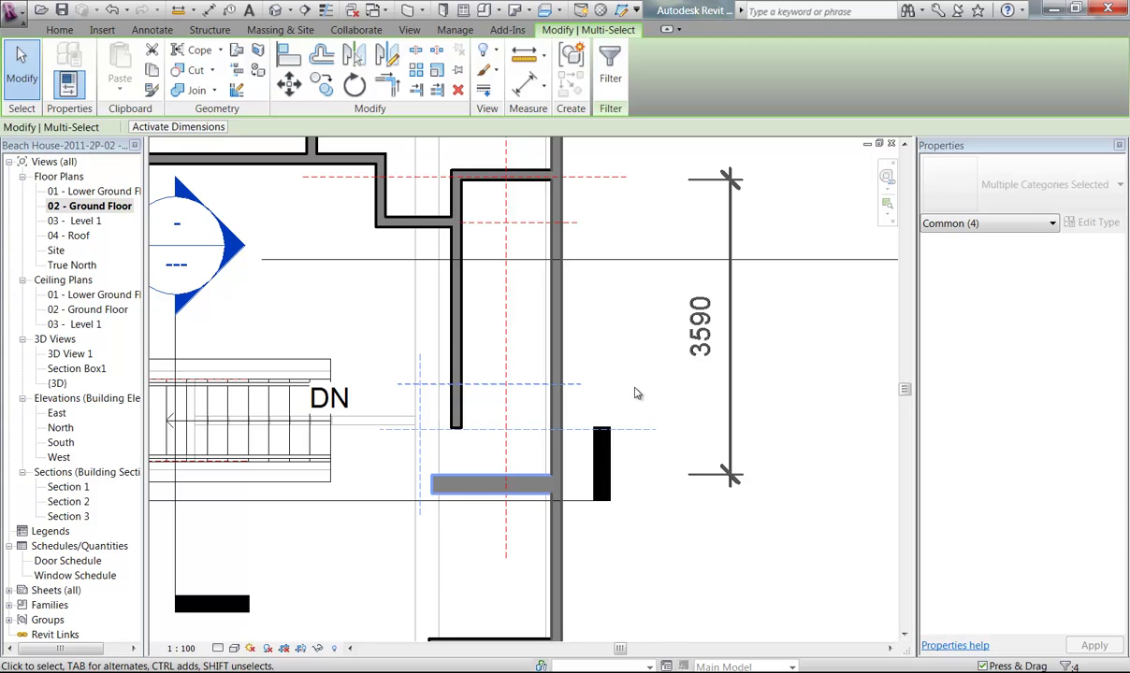
{"action": "left_click", "coordinate": [628, 357]}
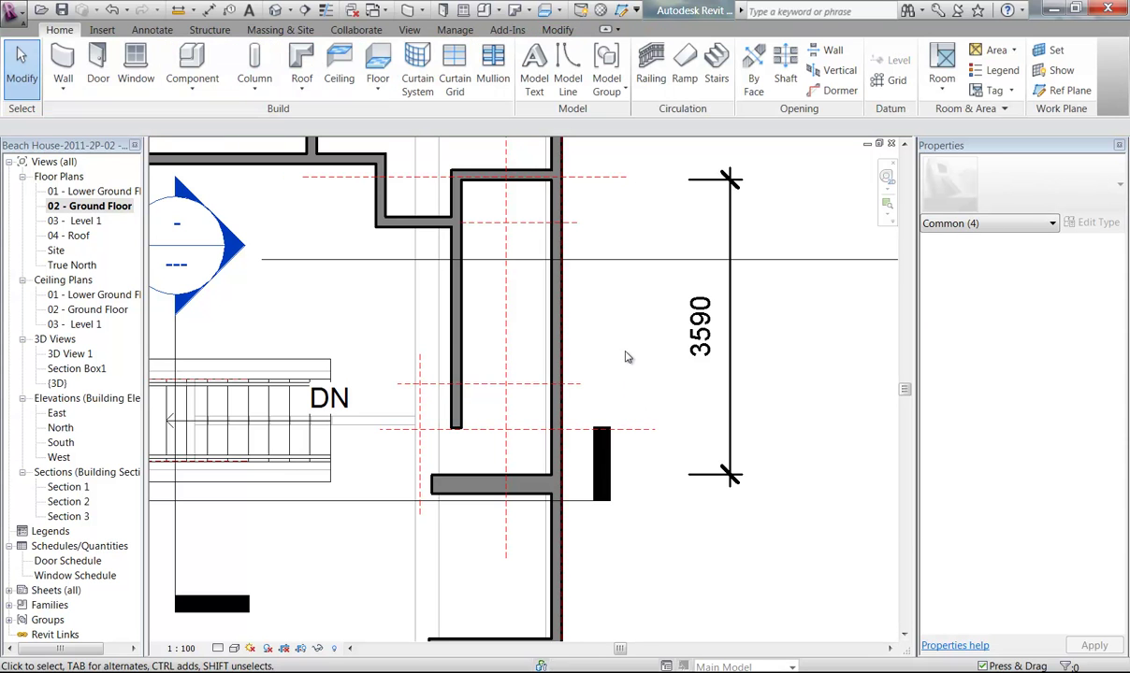
- Shorten the passage's centreline reference plane at its lower end to just beyond the thick cross wall
{"action": "middle_click_drag", "start_coordinate": [552, 362], "coordinate": [638, 355]}
{"action": "left_click", "coordinate": [595, 460]}
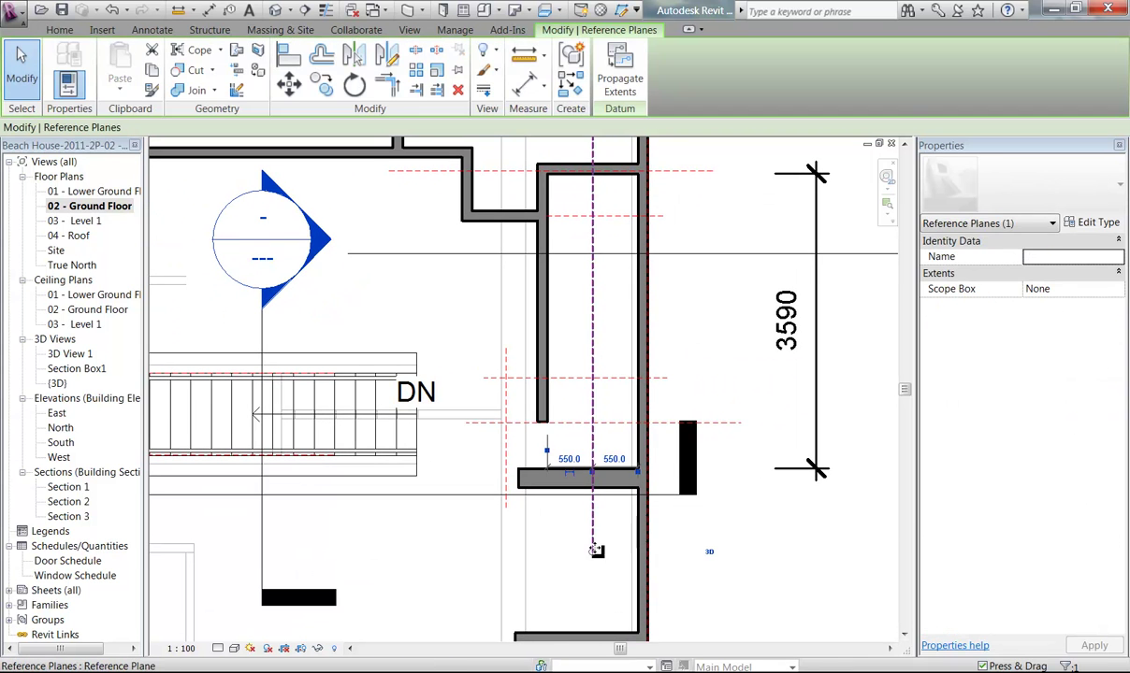
{"action": "left_click_drag", "start_coordinate": [584, 550], "coordinate": [585, 518]}
{"action": "left_click", "coordinate": [568, 557]}
- Move the short 150 mm thick return wall below the thick cross wall 530 mm up toward the passage
{"action": "middle_click_drag", "start_coordinate": [566, 556], "coordinate": [548, 428]}
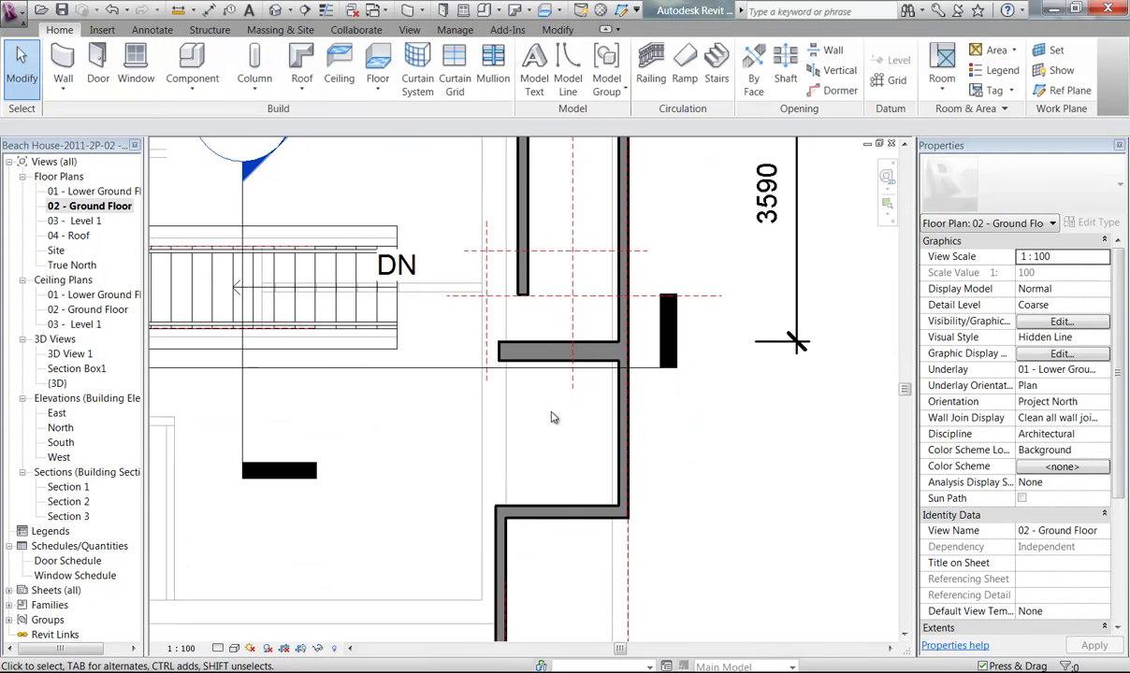
{"action": "left_click", "coordinate": [561, 513]}
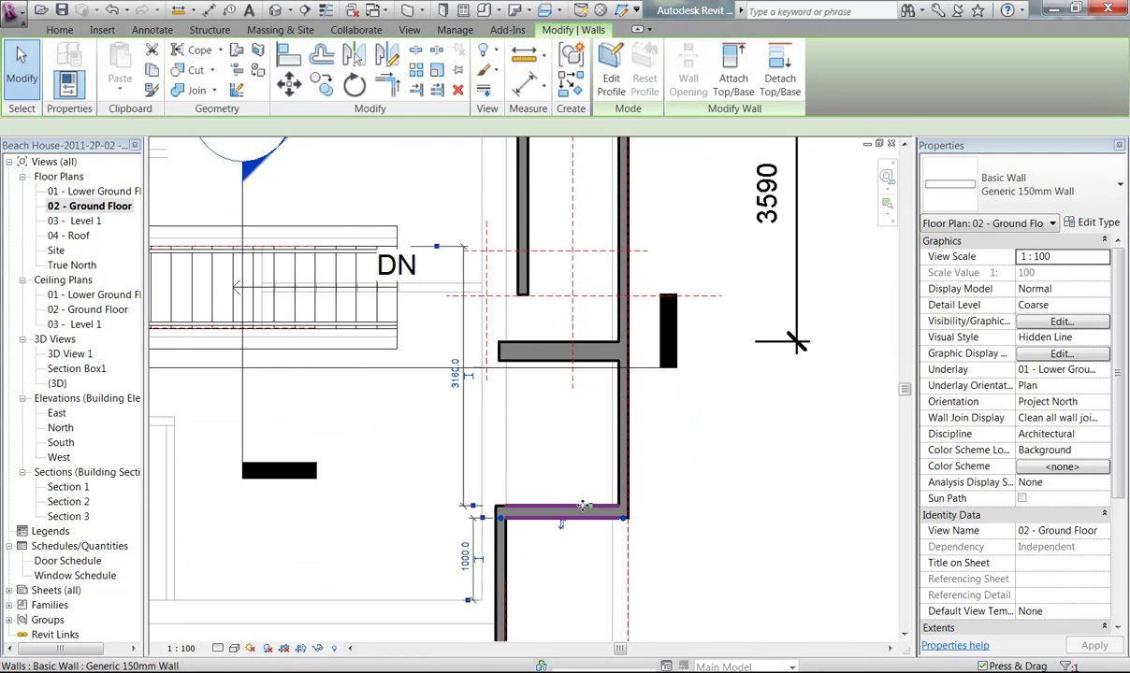
{"action": "left_click", "coordinate": [288, 82]}
{"action": "left_click", "coordinate": [692, 524]}
{"action": "type", "text": "5"}
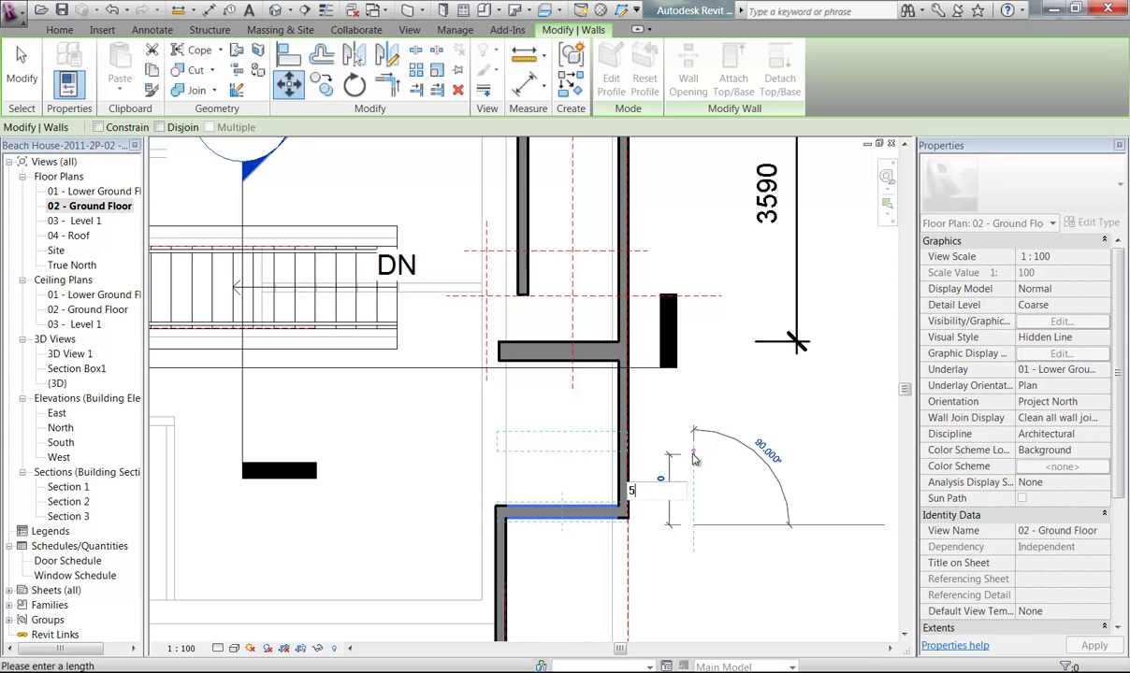
{"action": "key", "text": "Return"}
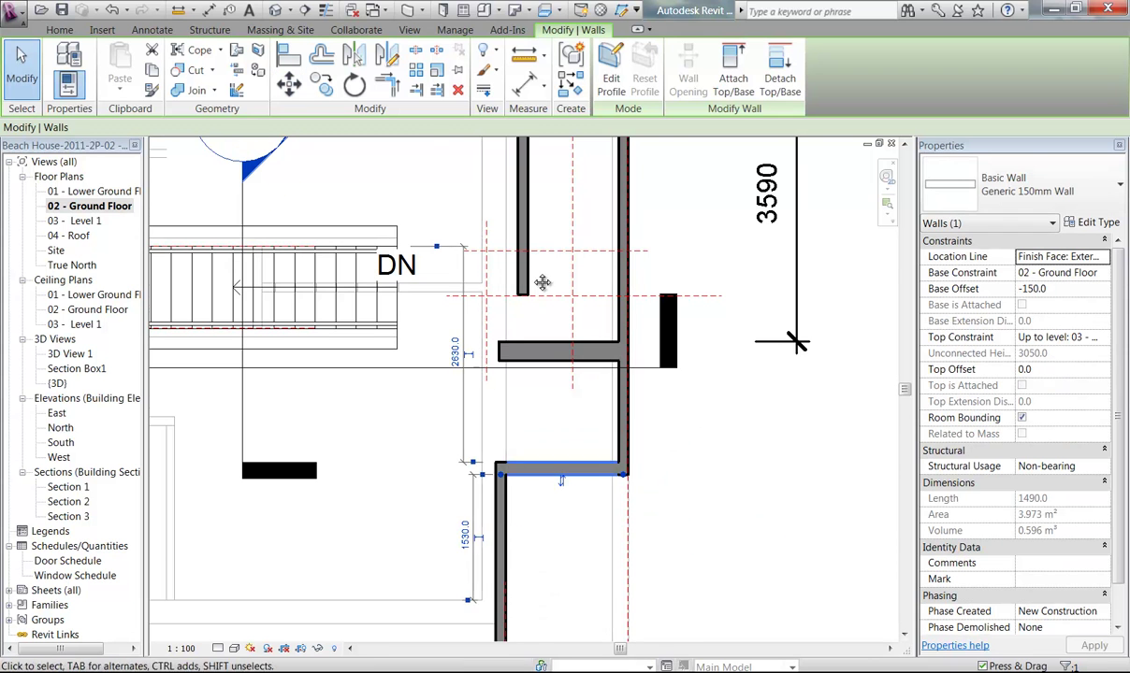
- Shorten the 120 mm inner passage wall so its free end meets the horizontal reference plane 1100 mm from the thick cross wall
{"action": "middle_click_drag", "start_coordinate": [542, 283], "coordinate": [533, 408]}
{"action": "scroll", "coordinate": [531, 406], "scroll_direction": "up", "scroll_amount": 1}
{"action": "left_click", "coordinate": [512, 409]}
{"action": "scroll", "coordinate": [495, 336], "scroll_direction": "up", "scroll_amount": 2}
{"action": "left_click_drag", "start_coordinate": [534, 478], "coordinate": [534, 388]}
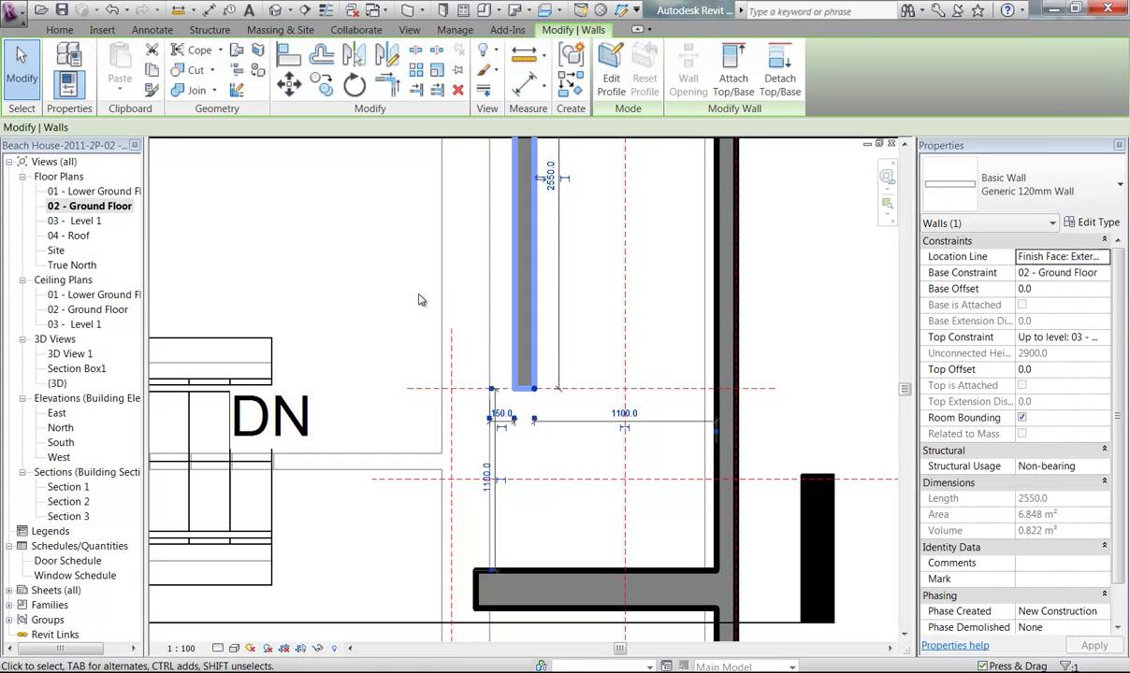
{"action": "left_click", "coordinate": [419, 293]}
{"action": "scroll", "coordinate": [419, 292], "scroll_direction": "down", "scroll_amount": 2}
{"action": "middle_click_drag", "start_coordinate": [419, 291], "coordinate": [384, 393]}
{"action": "scroll", "coordinate": [407, 362], "scroll_direction": "down", "scroll_amount": 4}
{"action": "scroll", "coordinate": [399, 380], "scroll_direction": "up", "scroll_amount": 1}
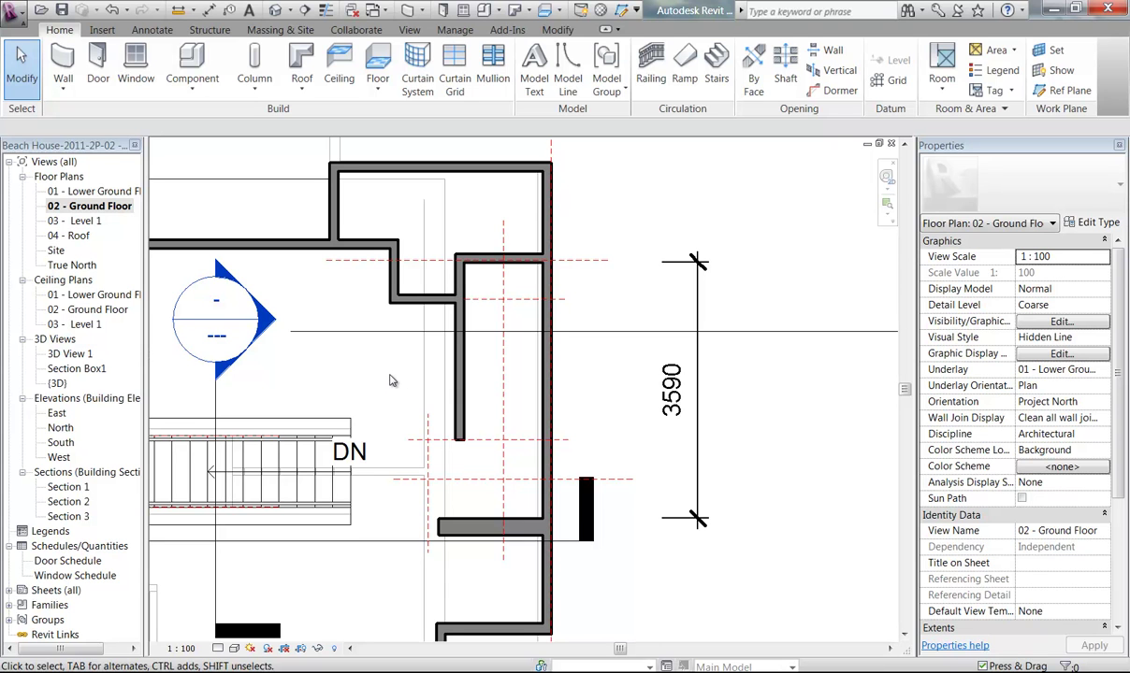
- Start a stair sketch with a width of 1100 mm and 17 desired risers
{"action": "left_click", "coordinate": [717, 64]}
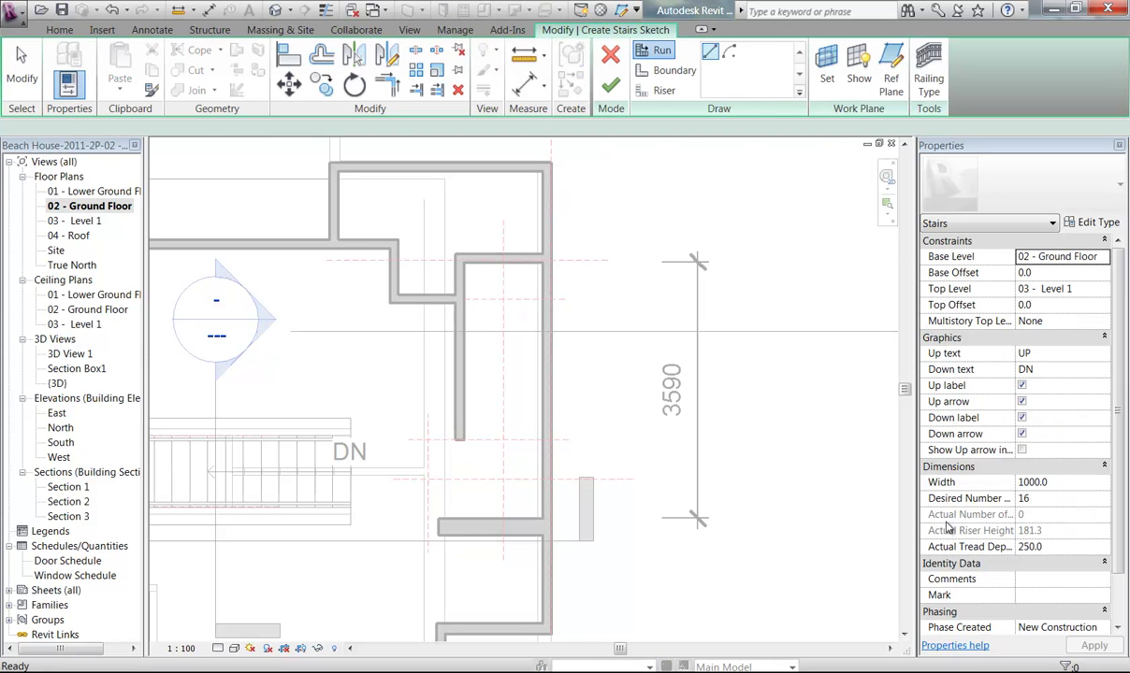
{"action": "left_click", "coordinate": [1064, 484]}
{"action": "type", "text": "11"}
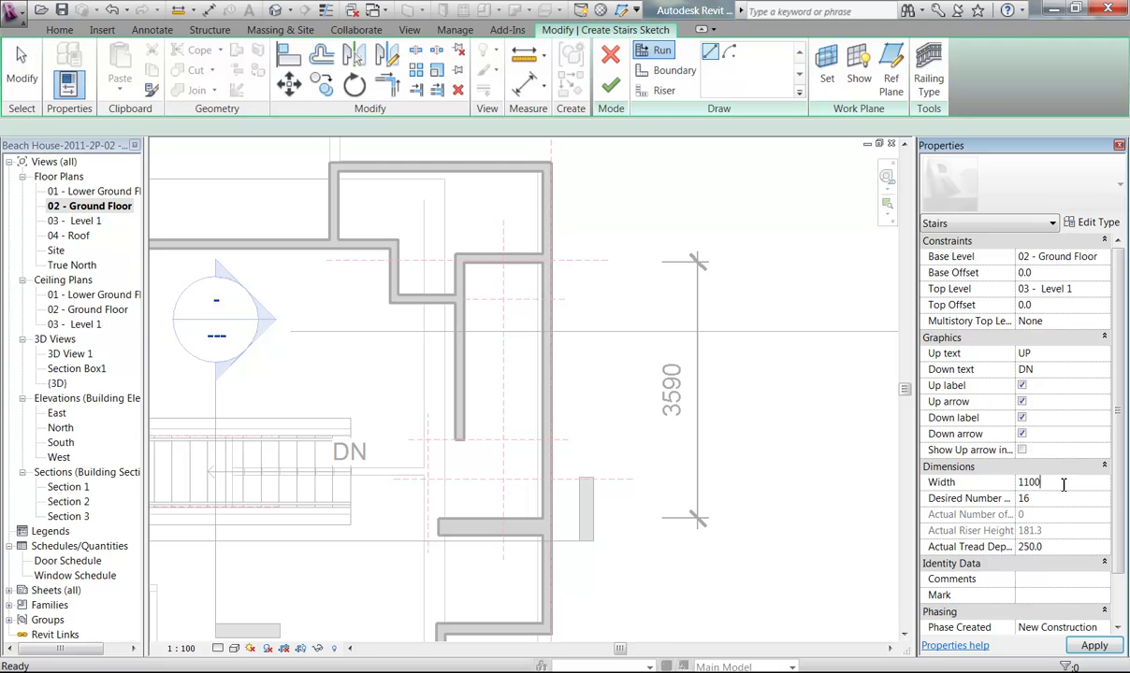
{"action": "left_click", "coordinate": [1057, 500]}
- Draw a 250 mm first run with two risers into the passage, starting at the reference plane intersection at the passage entrance
{"action": "scroll", "coordinate": [461, 479], "scroll_direction": "up", "scroll_amount": 4}
{"action": "scroll", "coordinate": [435, 458], "scroll_direction": "up", "scroll_amount": 3}
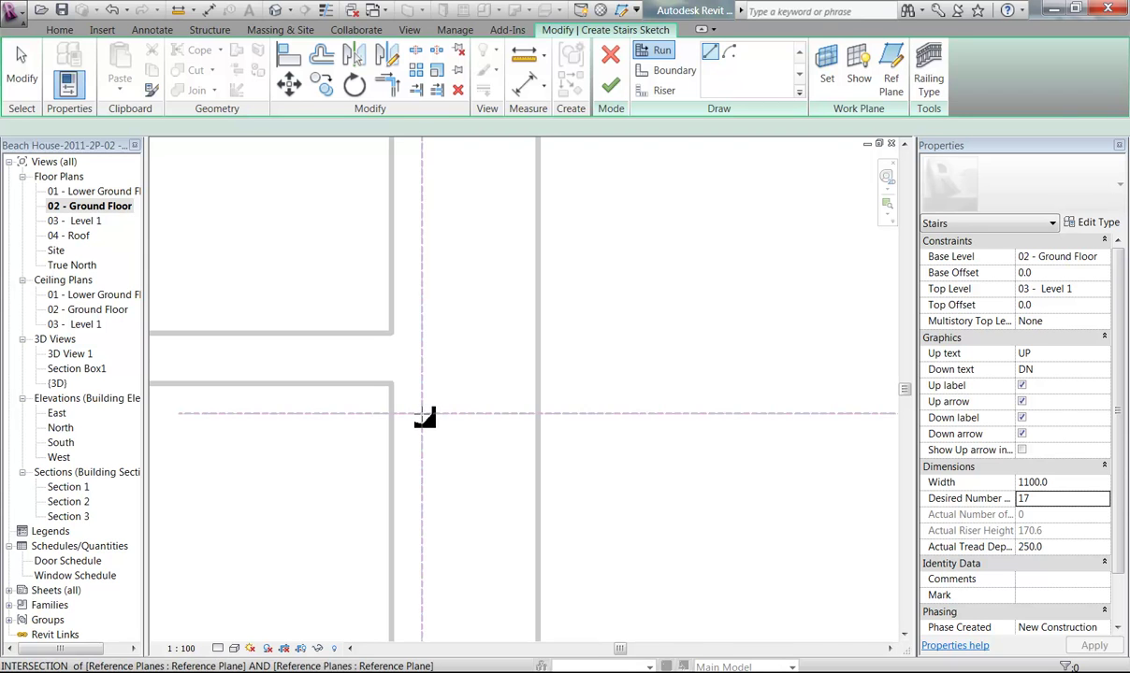
{"action": "scroll", "coordinate": [425, 418], "scroll_direction": "down", "scroll_amount": 3}
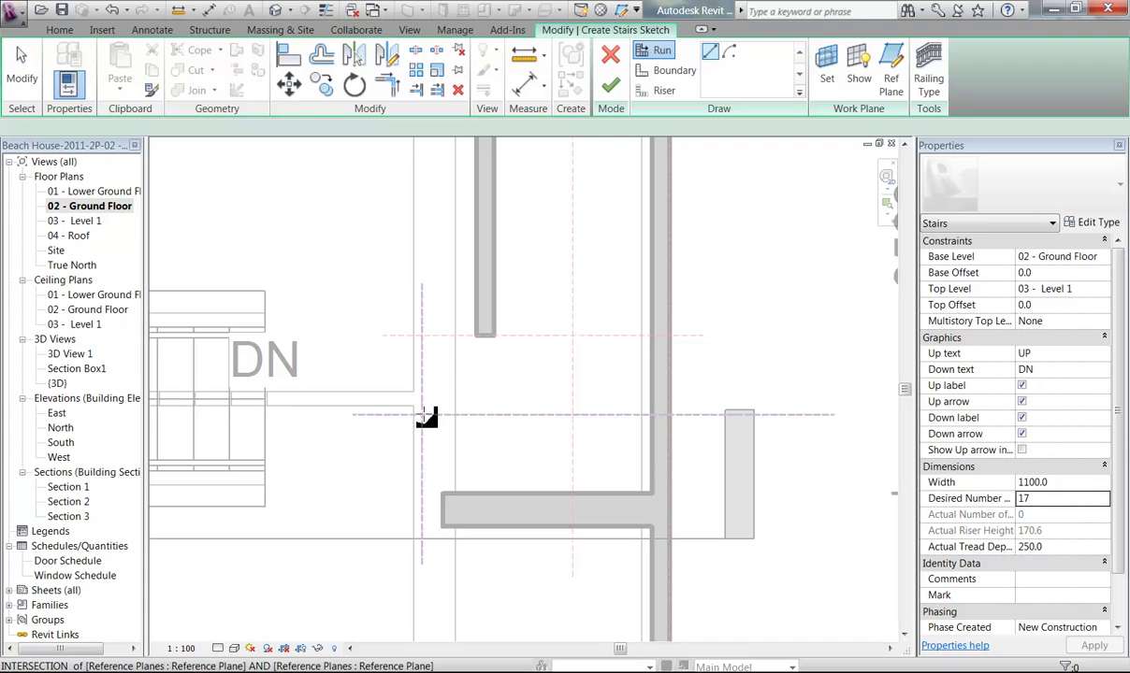
{"action": "left_click", "coordinate": [424, 418]}
{"action": "scroll", "coordinate": [429, 419], "scroll_direction": "up", "scroll_amount": 3}
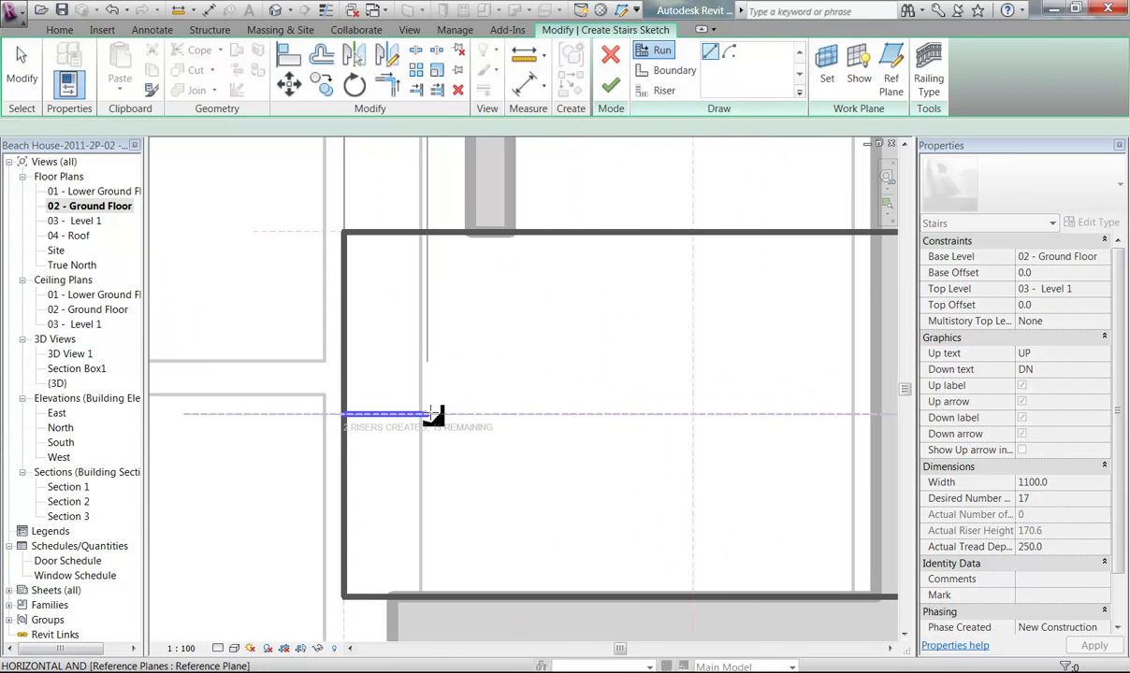
{"action": "scroll", "coordinate": [431, 415], "scroll_direction": "up", "scroll_amount": 4}
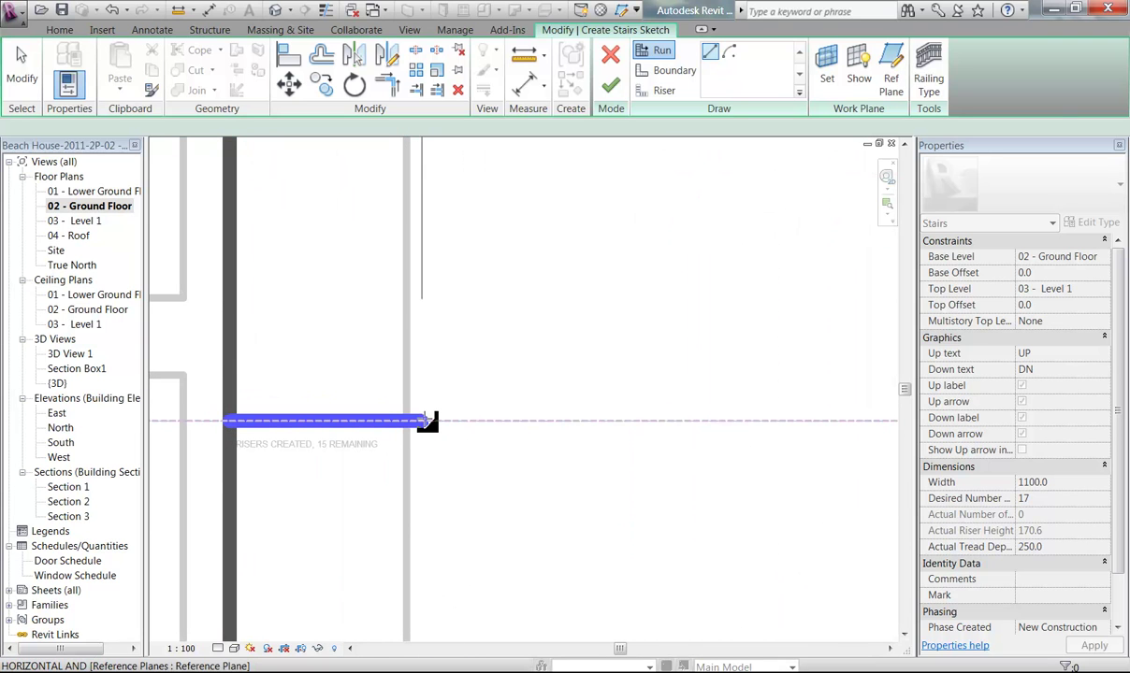
{"action": "left_click", "coordinate": [428, 421]}
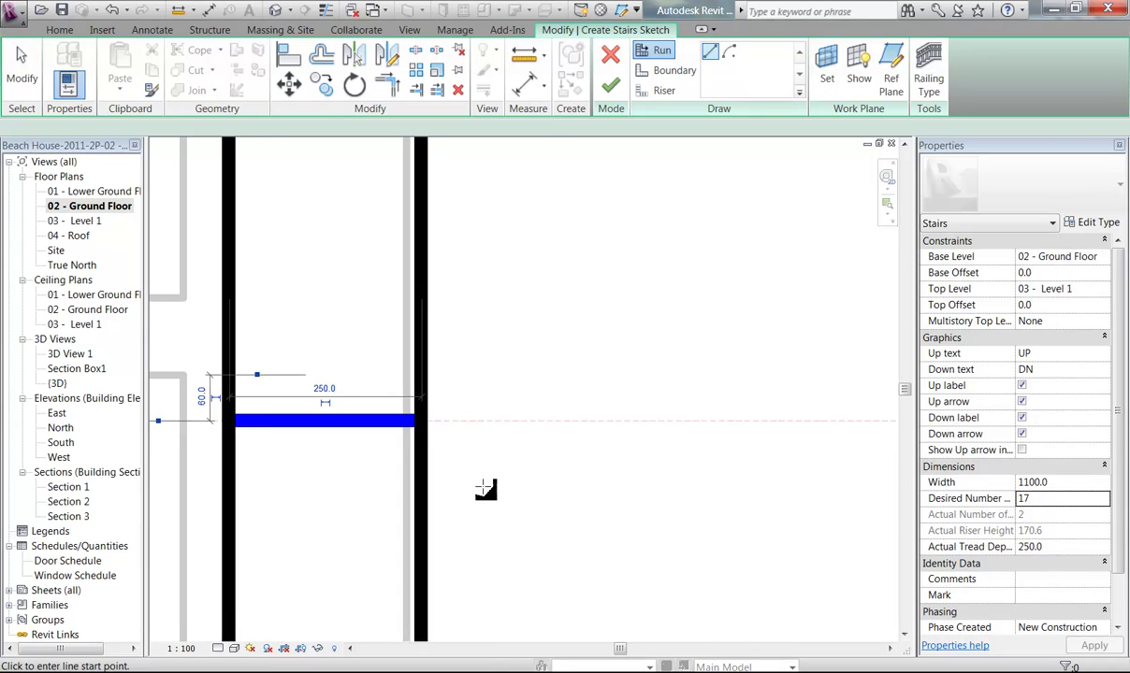
- Draw the second run 1970 mm up the passage centreline, from the inner wall's end plane to the next horizontal reference plane
{"action": "scroll", "coordinate": [484, 486], "scroll_direction": "down", "scroll_amount": 2}
{"action": "scroll", "coordinate": [584, 382], "scroll_direction": "down", "scroll_amount": 2}
{"action": "middle_click_drag", "start_coordinate": [588, 383], "coordinate": [484, 546]}
{"action": "scroll", "coordinate": [509, 446], "scroll_direction": "down", "scroll_amount": 1}
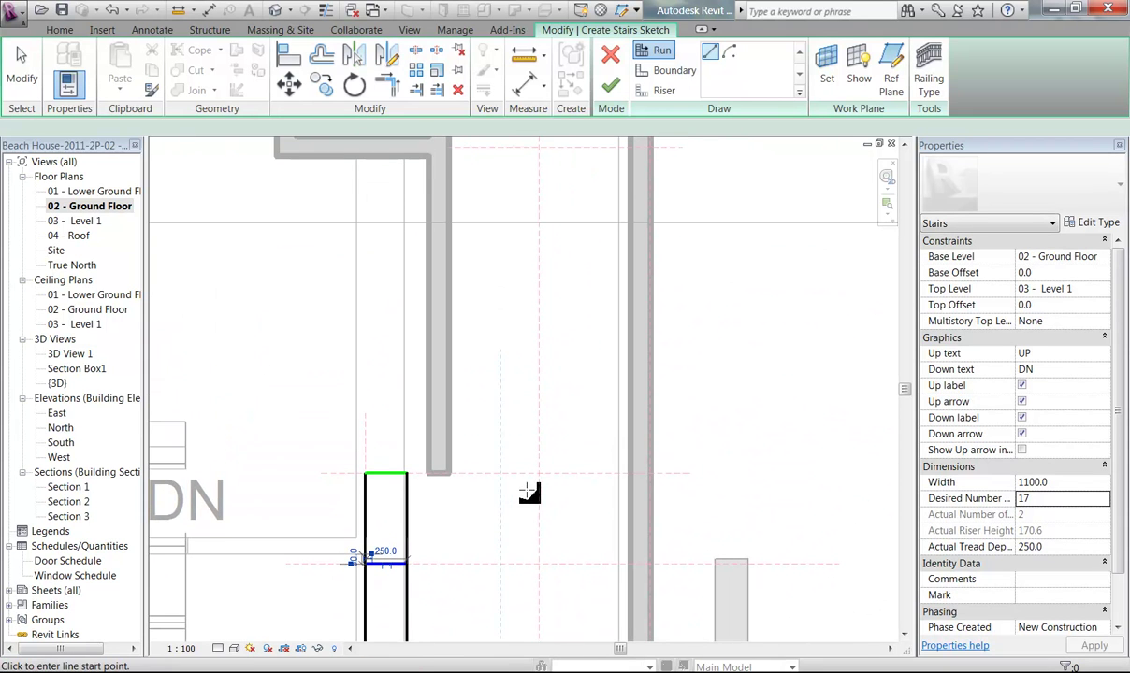
{"action": "middle_click_drag", "start_coordinate": [528, 493], "coordinate": [527, 554]}
{"action": "scroll", "coordinate": [533, 576], "scroll_direction": "down", "scroll_amount": 1}
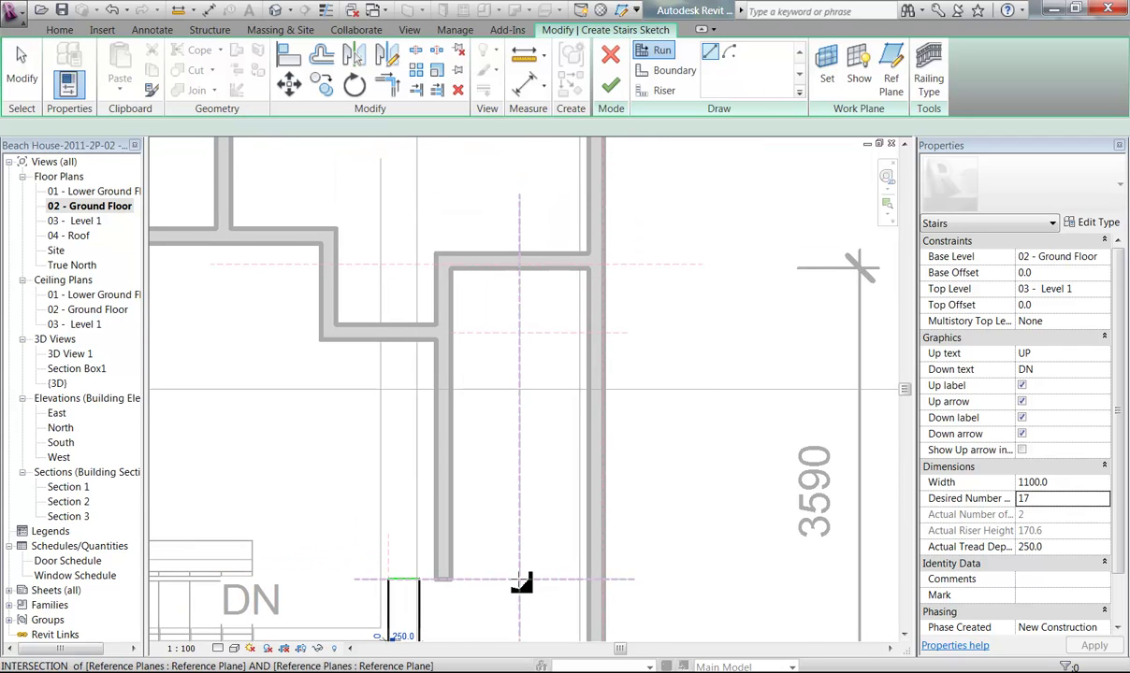
{"action": "scroll", "coordinate": [517, 523], "scroll_direction": "down", "scroll_amount": 2}
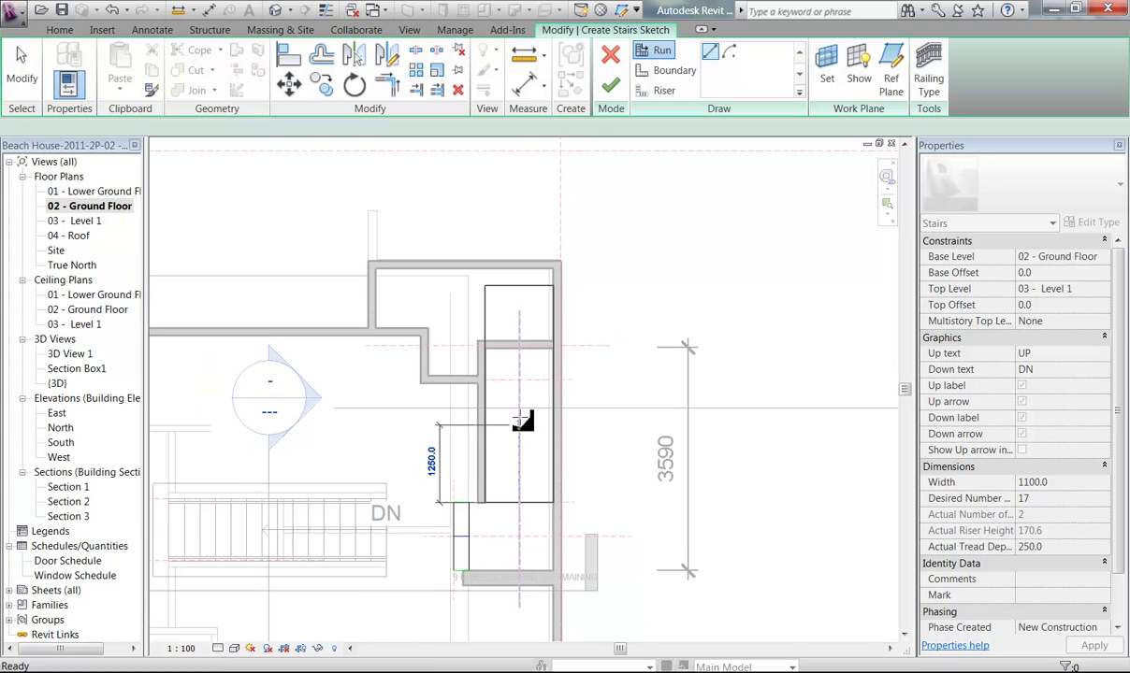
{"action": "scroll", "coordinate": [520, 400], "scroll_direction": "up", "scroll_amount": 3}
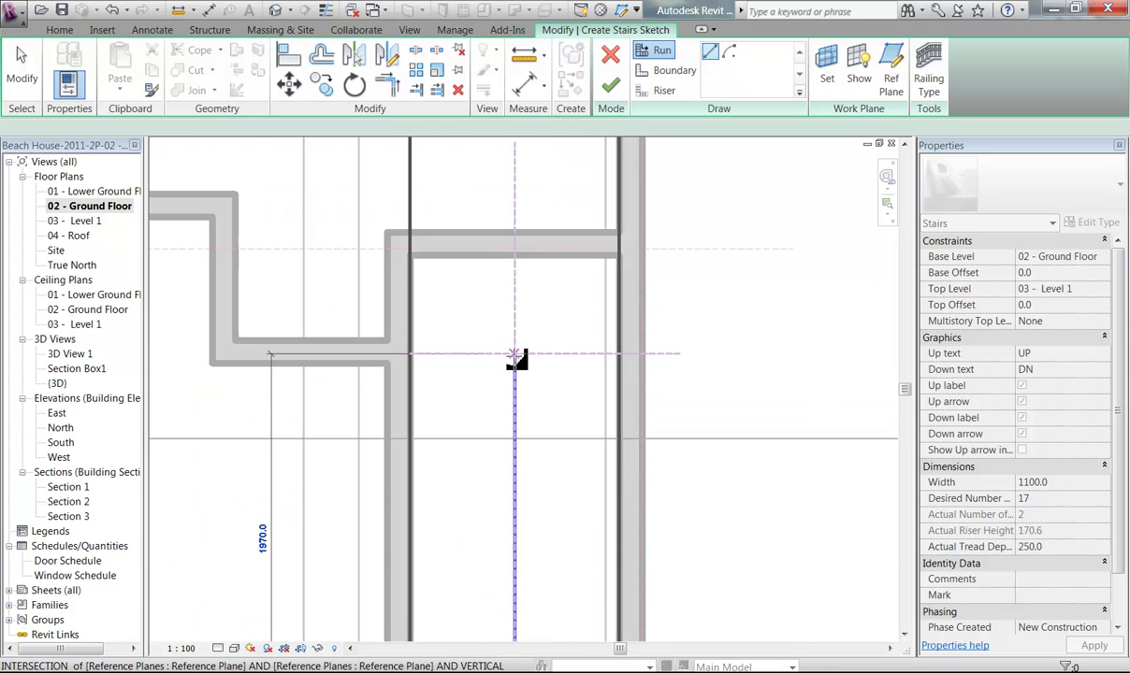
{"action": "left_click", "coordinate": [515, 354]}
{"action": "scroll", "coordinate": [393, 416], "scroll_direction": "down", "scroll_amount": 1}
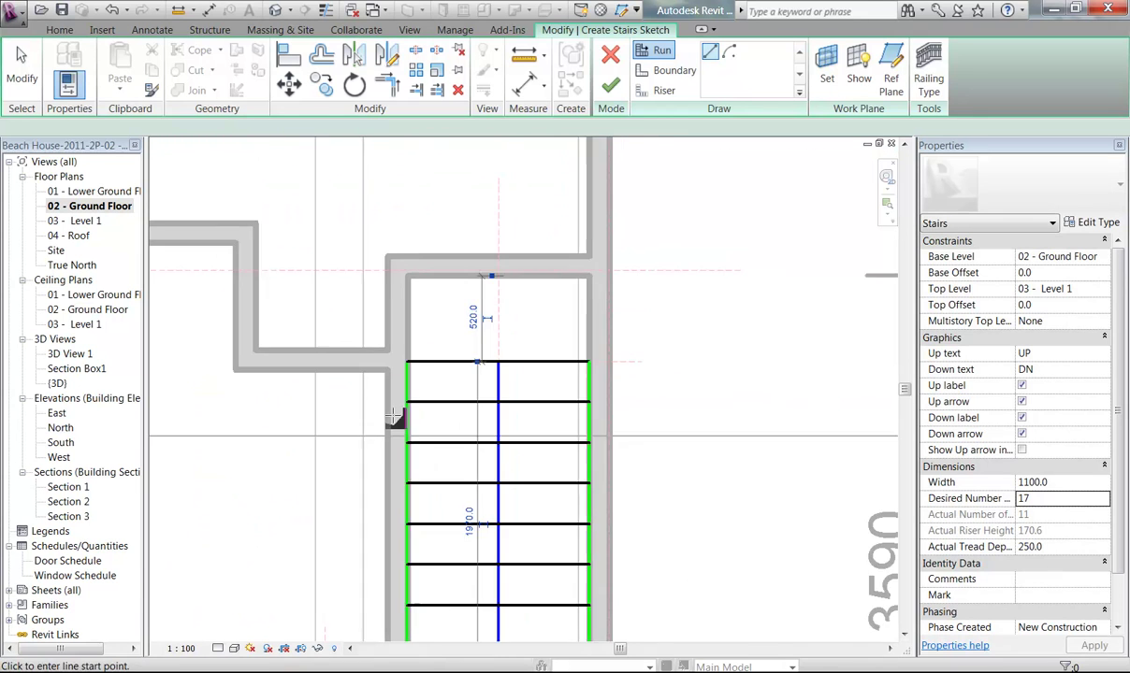
{"action": "middle_click_drag", "start_coordinate": [402, 418], "coordinate": [468, 323]}
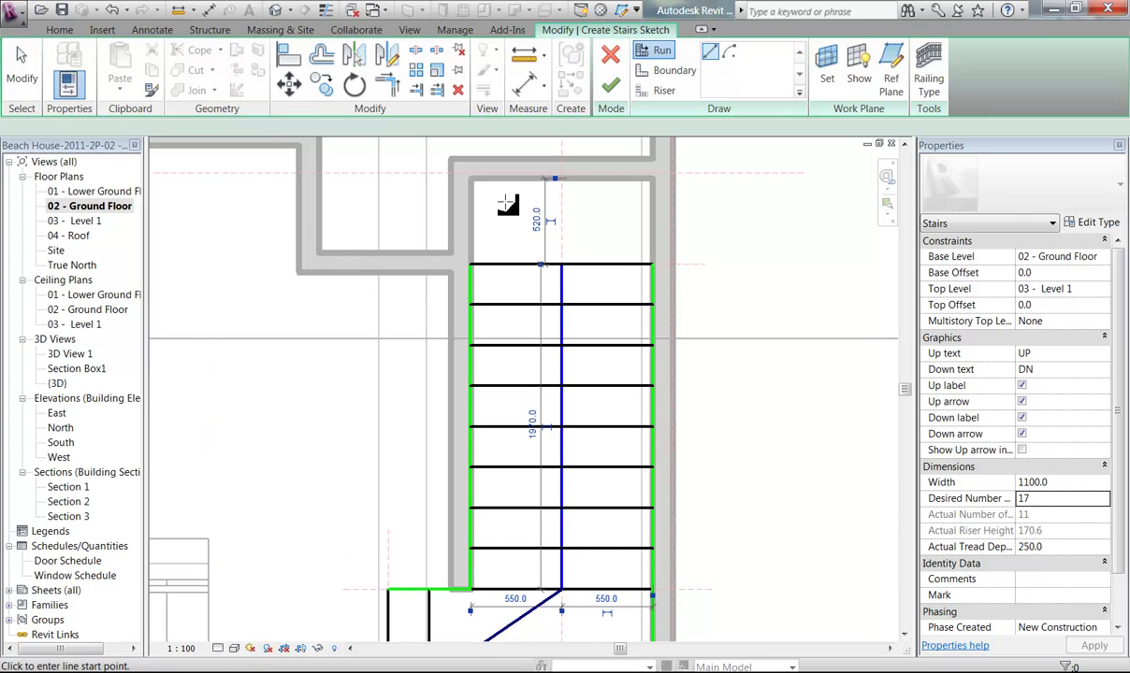
- In the 03 - Level 1 plan, draw the third run 1250 mm along the horizontal reference plane, starting in line with the 120 mm wall's stair-side face
{"action": "double_click", "coordinate": [76, 221]}
{"action": "scroll", "coordinate": [513, 319], "scroll_direction": "up", "scroll_amount": 4}
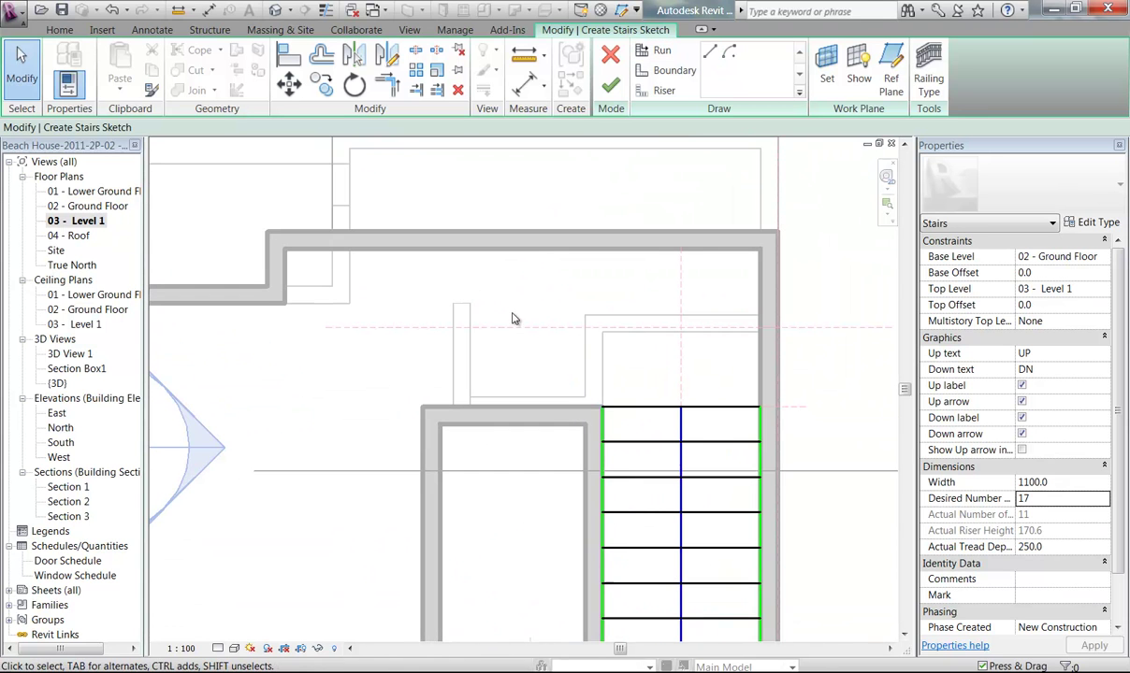
{"action": "left_click", "coordinate": [651, 51]}
{"action": "scroll", "coordinate": [551, 360], "scroll_direction": "up", "scroll_amount": 2}
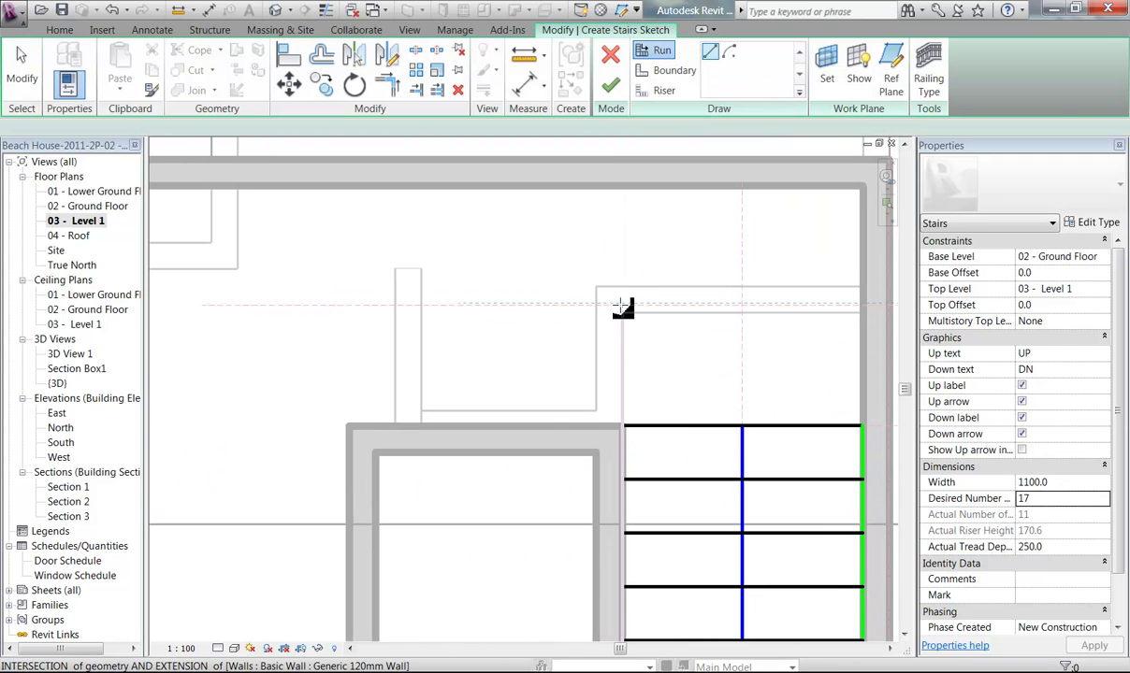
{"action": "scroll", "coordinate": [622, 307], "scroll_direction": "up", "scroll_amount": 3}
{"action": "mouse_move", "coordinate": [623, 307]}
{"action": "middle_mouse_down"}
{"action": "mouse_move", "coordinate": [580, 239]}
{"action": "mouse_move", "coordinate": [566, 260]}
{"action": "middle_mouse_up"}
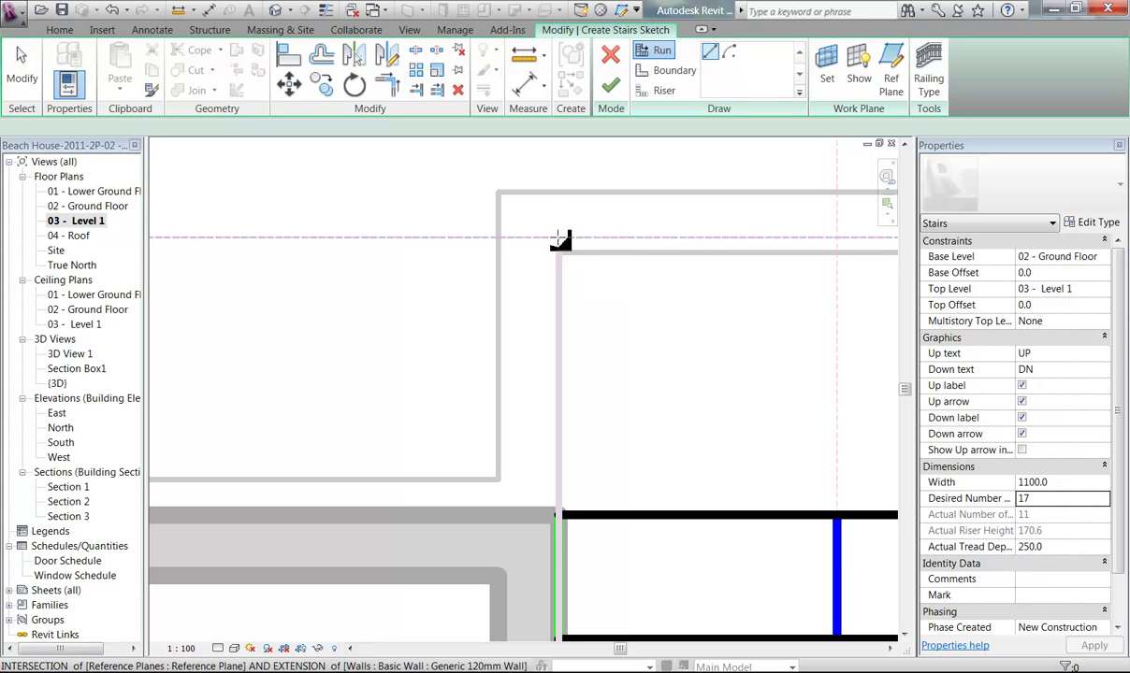
{"action": "left_click", "coordinate": [560, 239]}
{"action": "scroll", "coordinate": [379, 255], "scroll_direction": "down", "scroll_amount": 2}
{"action": "middle_click_drag", "start_coordinate": [294, 232], "coordinate": [486, 262]}
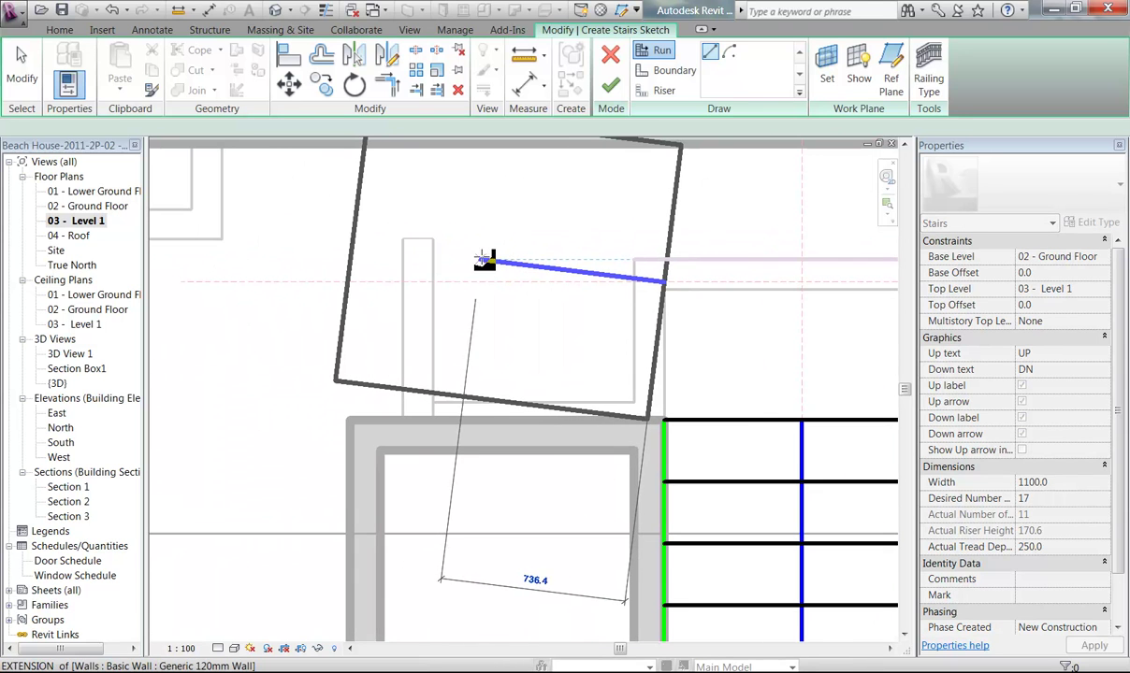
{"action": "left_click", "coordinate": [268, 281]}
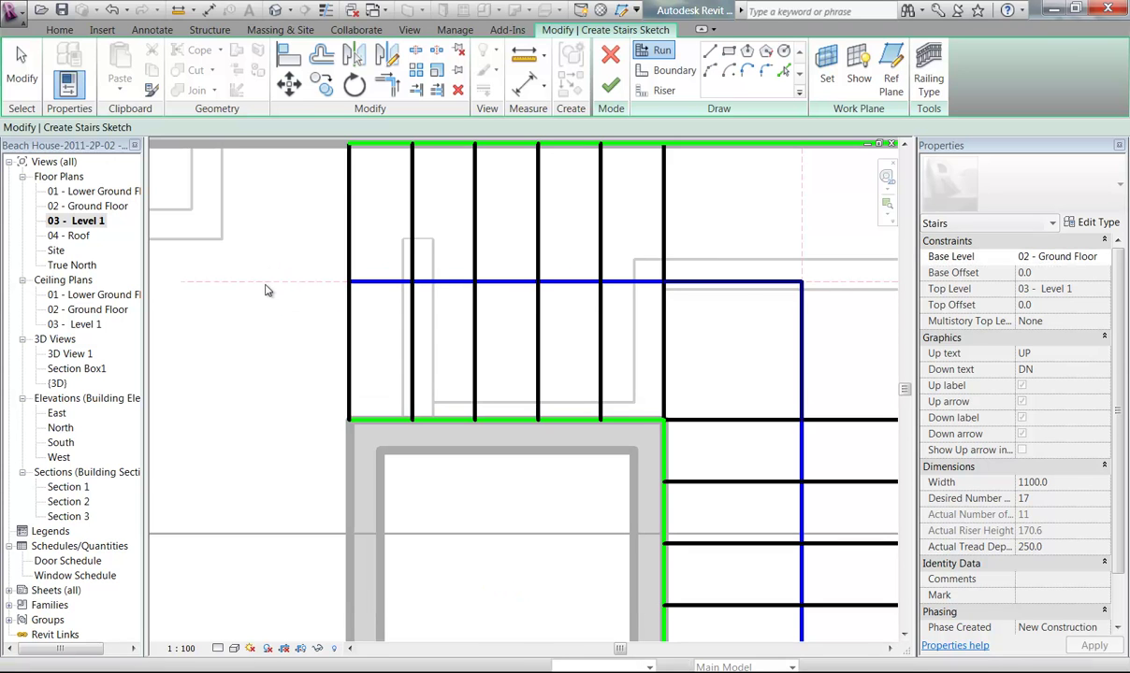
{"action": "key", "text": "Escape"}
{"action": "scroll", "coordinate": [253, 356], "scroll_direction": "down", "scroll_amount": 3}
{"action": "scroll", "coordinate": [261, 349], "scroll_direction": "down", "scroll_amount": 1}
{"action": "middle_click_drag", "start_coordinate": [261, 350], "coordinate": [291, 275]}
{"action": "scroll", "coordinate": [323, 258], "scroll_direction": "down", "scroll_amount": 3}
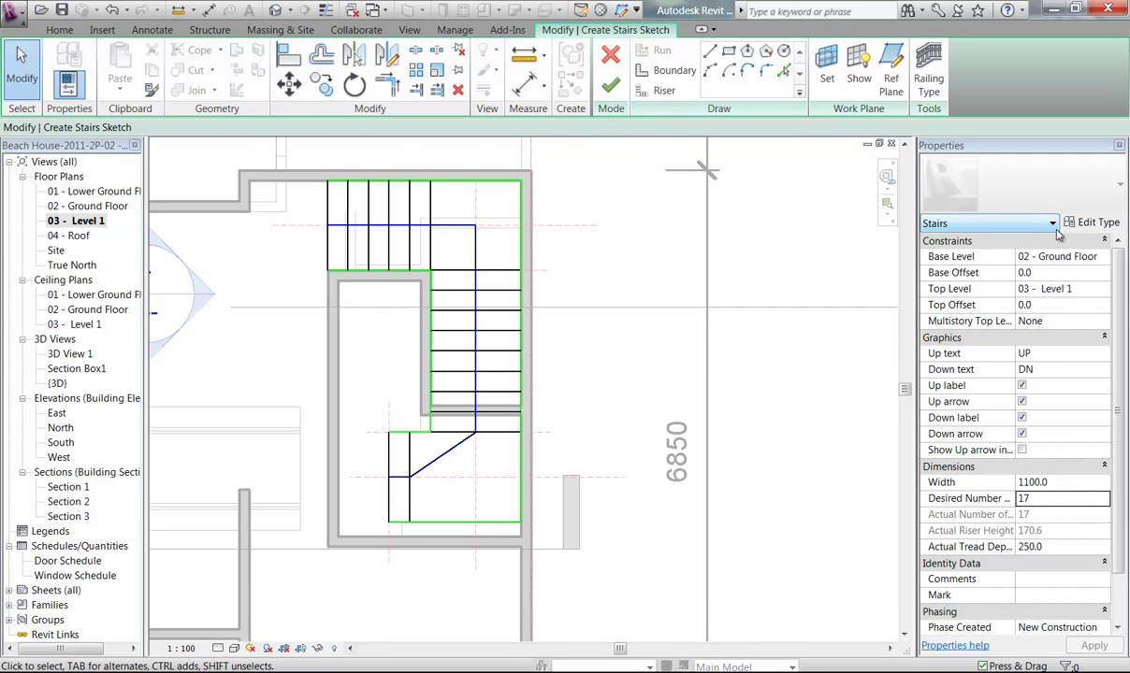
- Change the stair type to Interior Stair and finish the stair sketch
{"action": "left_click", "coordinate": [1090, 222]}
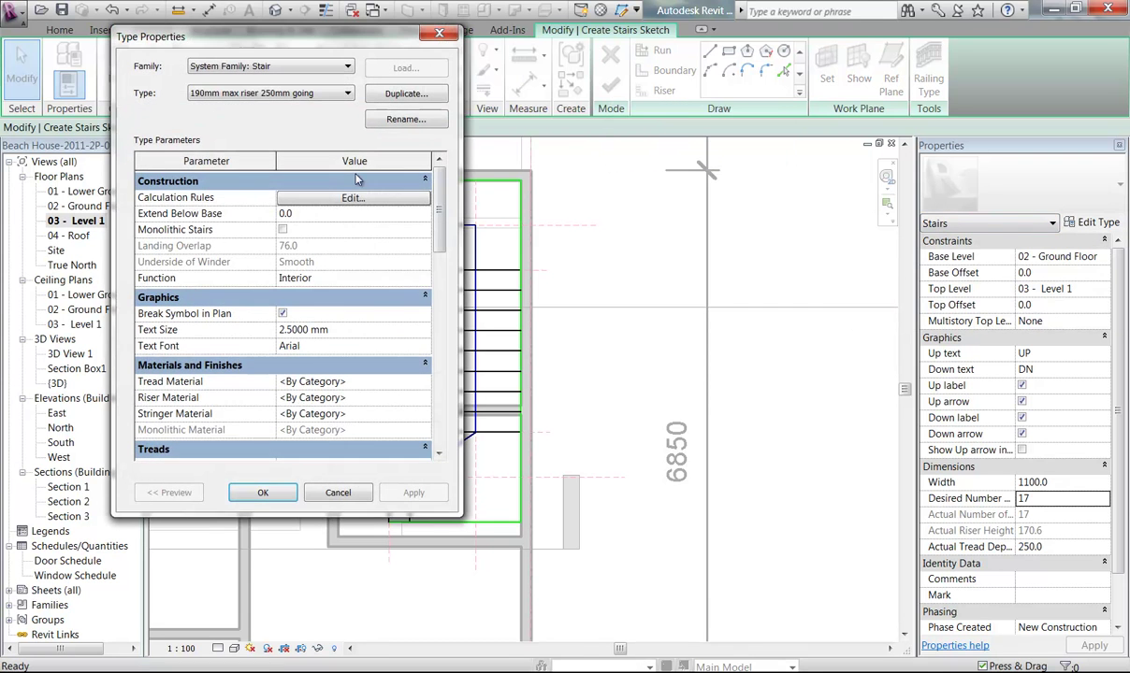
{"action": "left_click", "coordinate": [255, 94]}
{"action": "left_click", "coordinate": [227, 131]}
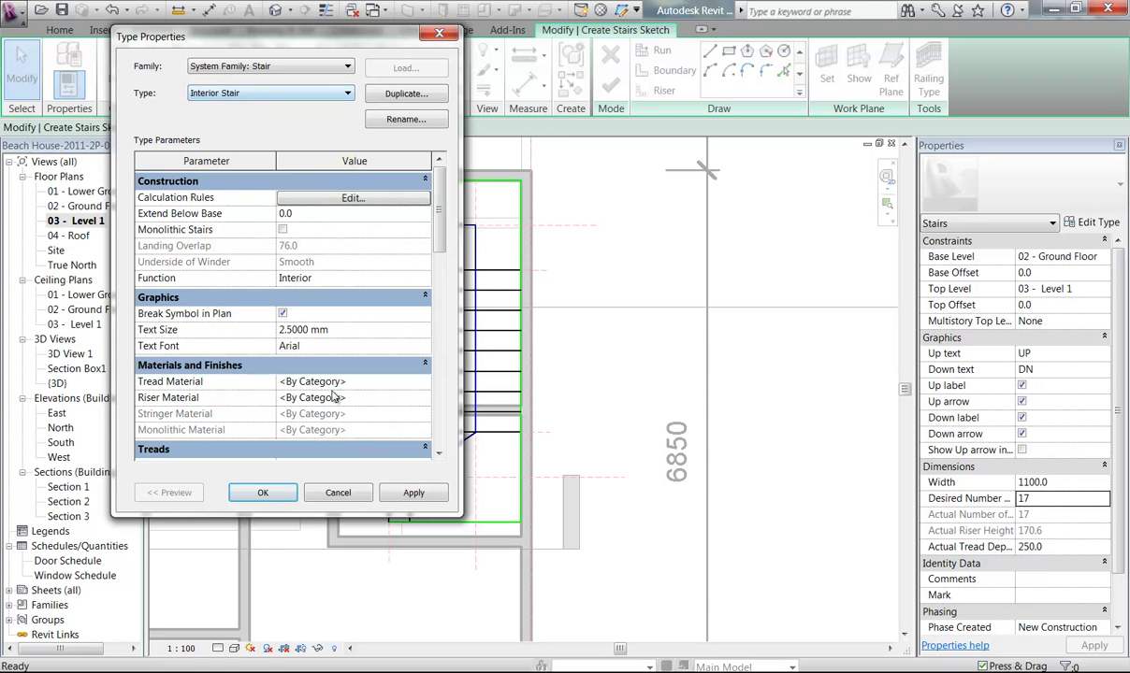
{"action": "left_click", "coordinate": [263, 494]}
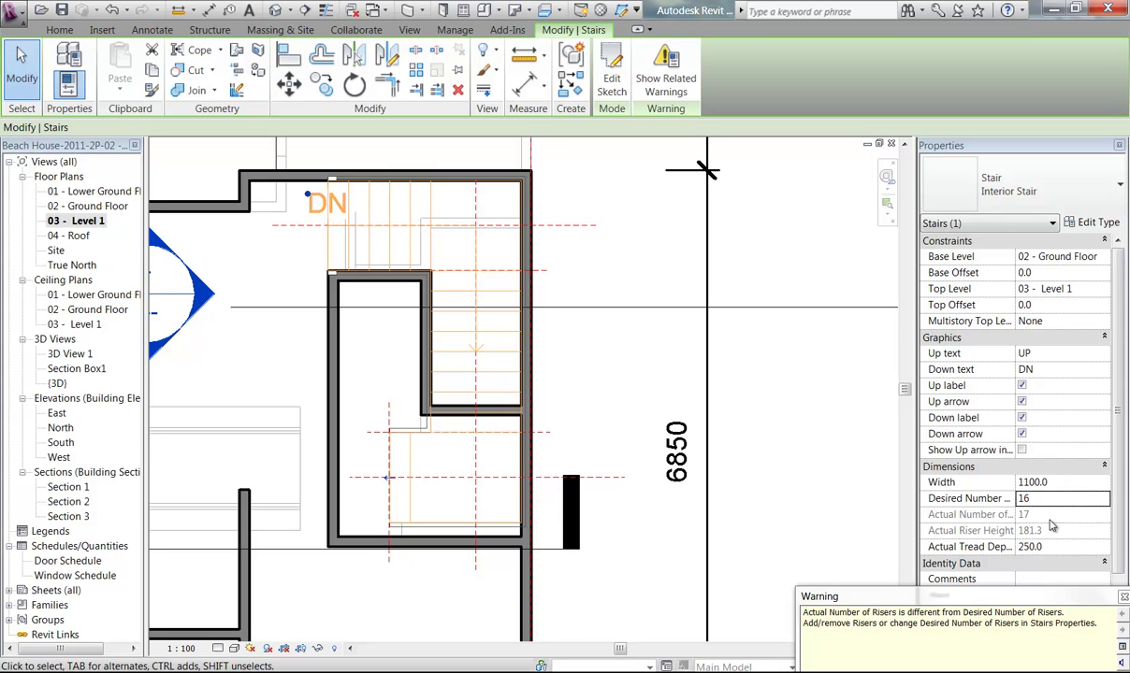
{"action": "left_click", "coordinate": [652, 387]}
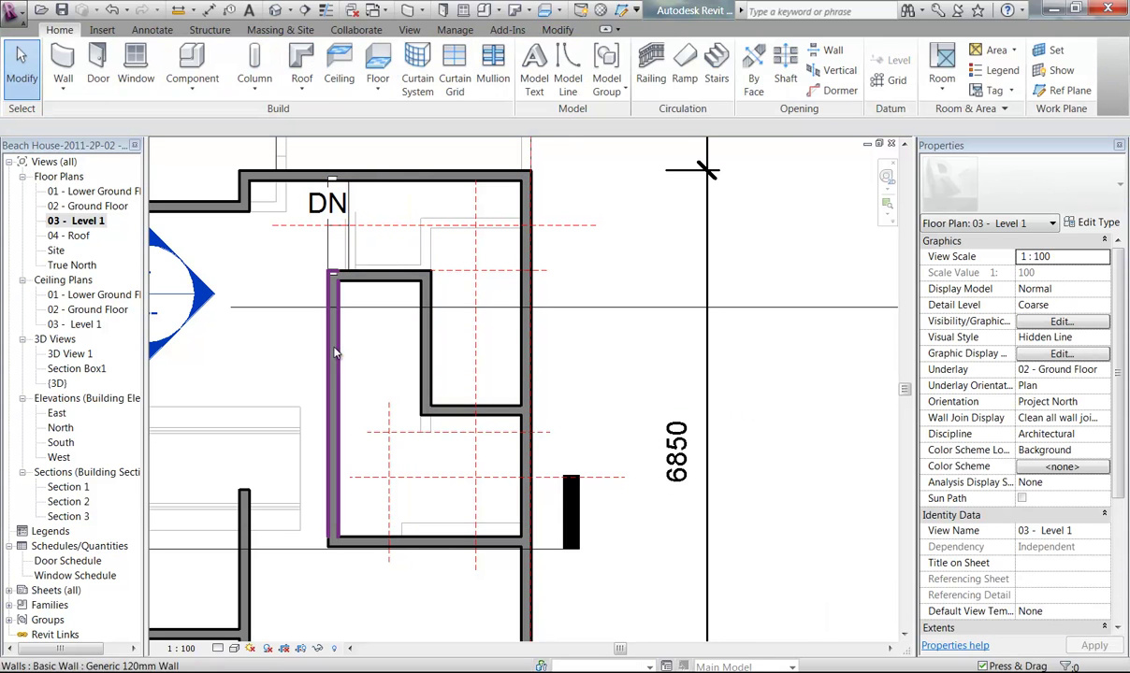
- Open the Section Box1 3D view and raise the section box's upper face to include the Level 1 rooms above the stair
{"action": "double_click", "coordinate": [77, 369]}
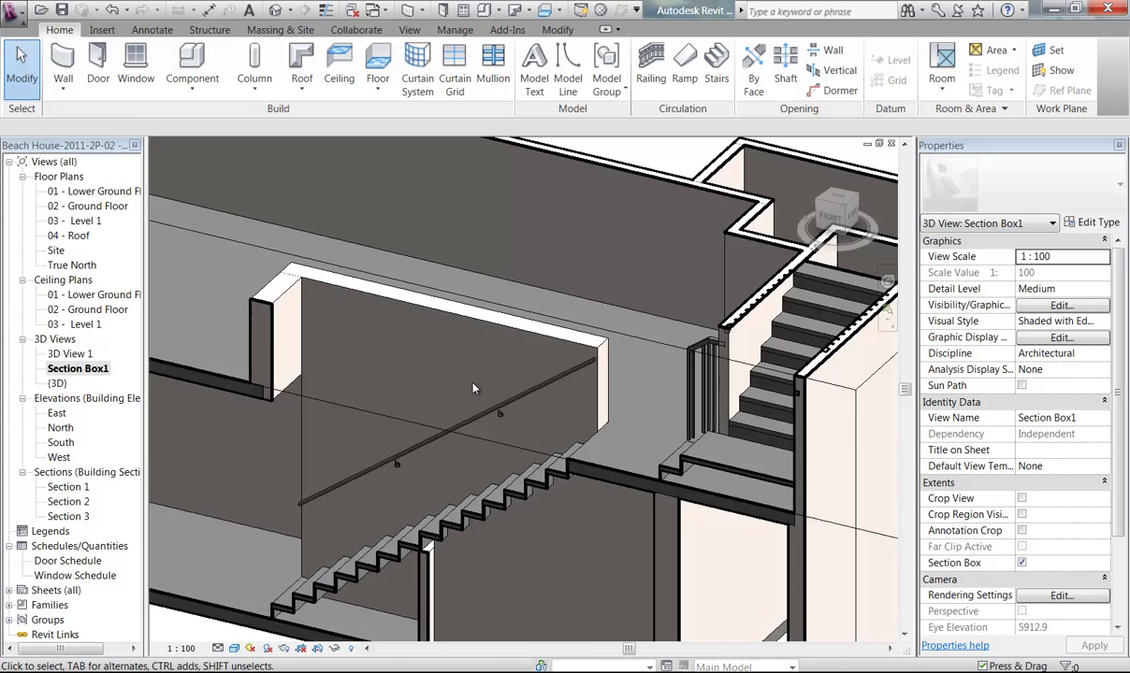
{"action": "middle_click_drag", "start_coordinate": [446, 361], "coordinate": [462, 396]}
{"action": "scroll", "coordinate": [462, 395], "scroll_direction": "down", "scroll_amount": 3}
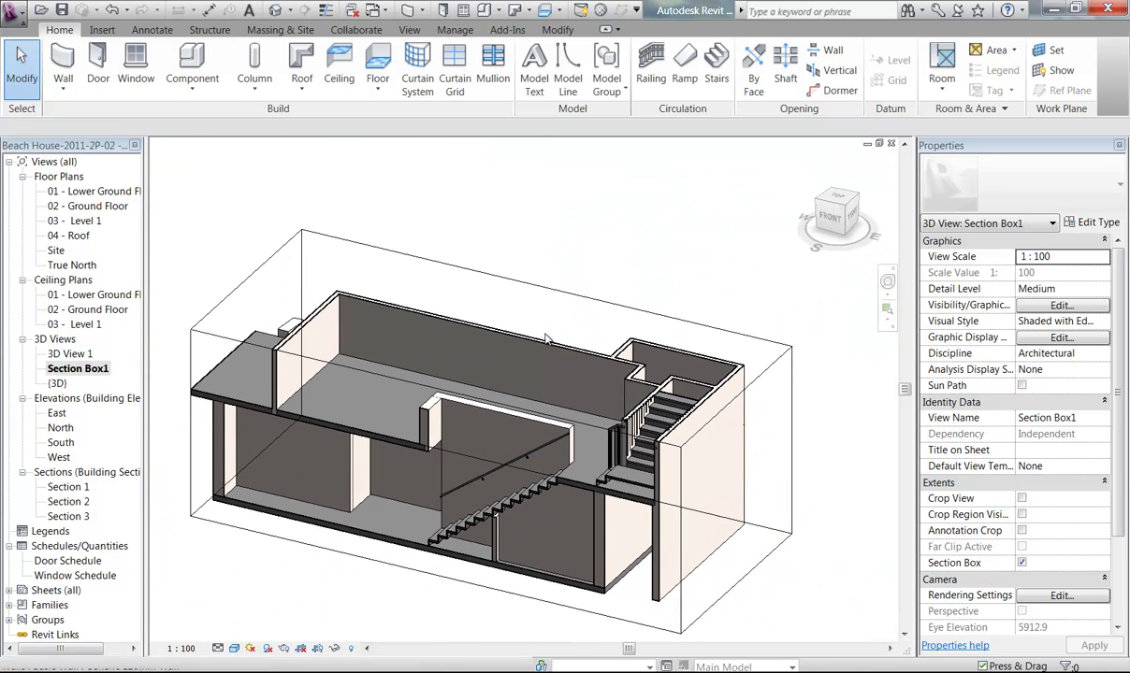
{"action": "left_click", "coordinate": [560, 293]}
{"action": "left_click_drag", "start_coordinate": [492, 336], "coordinate": [493, 273]}
{"action": "middle_click_drag", "start_coordinate": [426, 323], "coordinate": [473, 295], "text": "shift"}
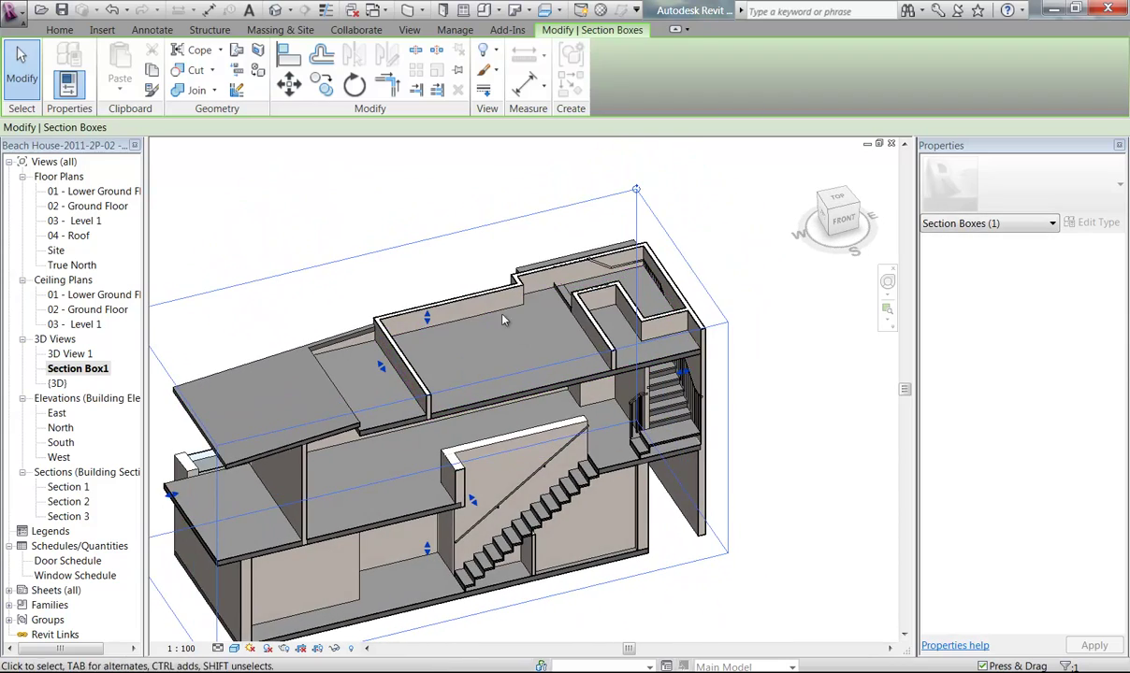
{"action": "middle_click_drag", "start_coordinate": [558, 383], "coordinate": [456, 355], "text": "shift"}
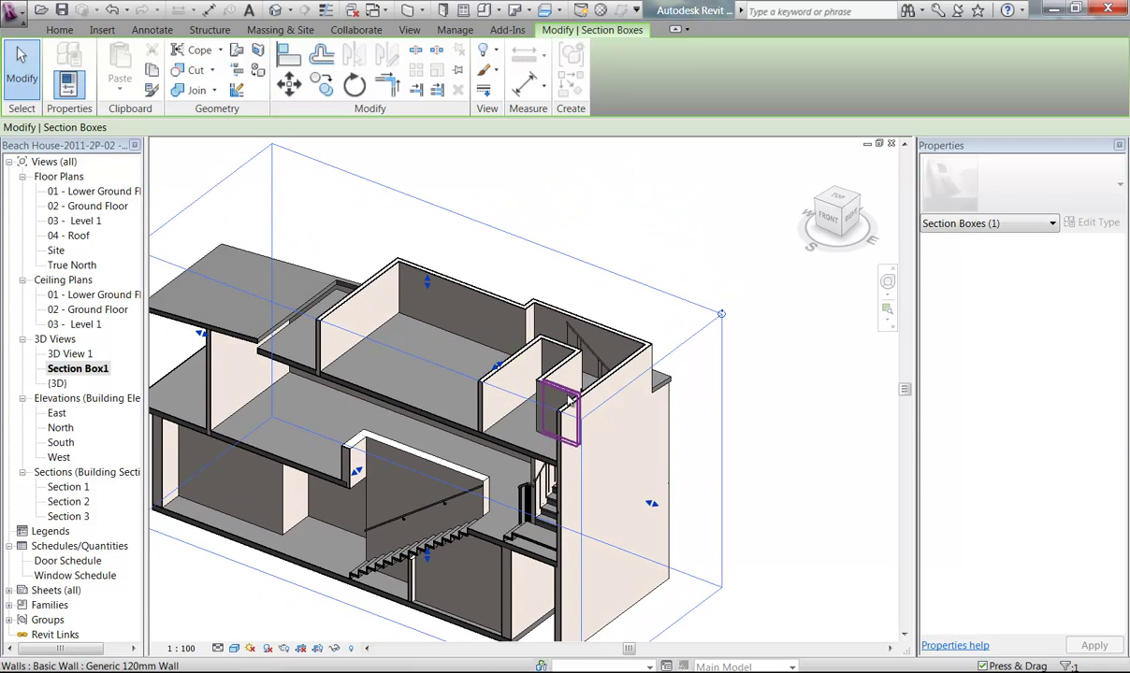
- Move the section box's side face inward to cut away the outer wall and expose the new stair
{"action": "left_click_drag", "start_coordinate": [606, 502], "coordinate": [596, 501]}
{"action": "scroll", "coordinate": [591, 475], "scroll_direction": "up", "scroll_amount": 3}
{"action": "middle_click_drag", "start_coordinate": [591, 476], "coordinate": [615, 467], "text": "shift"}
{"action": "scroll", "coordinate": [606, 471], "scroll_direction": "down", "scroll_amount": 3}
{"action": "scroll", "coordinate": [601, 454], "scroll_direction": "up", "scroll_amount": 4}
{"action": "left_click_drag", "start_coordinate": [600, 431], "coordinate": [632, 441]}
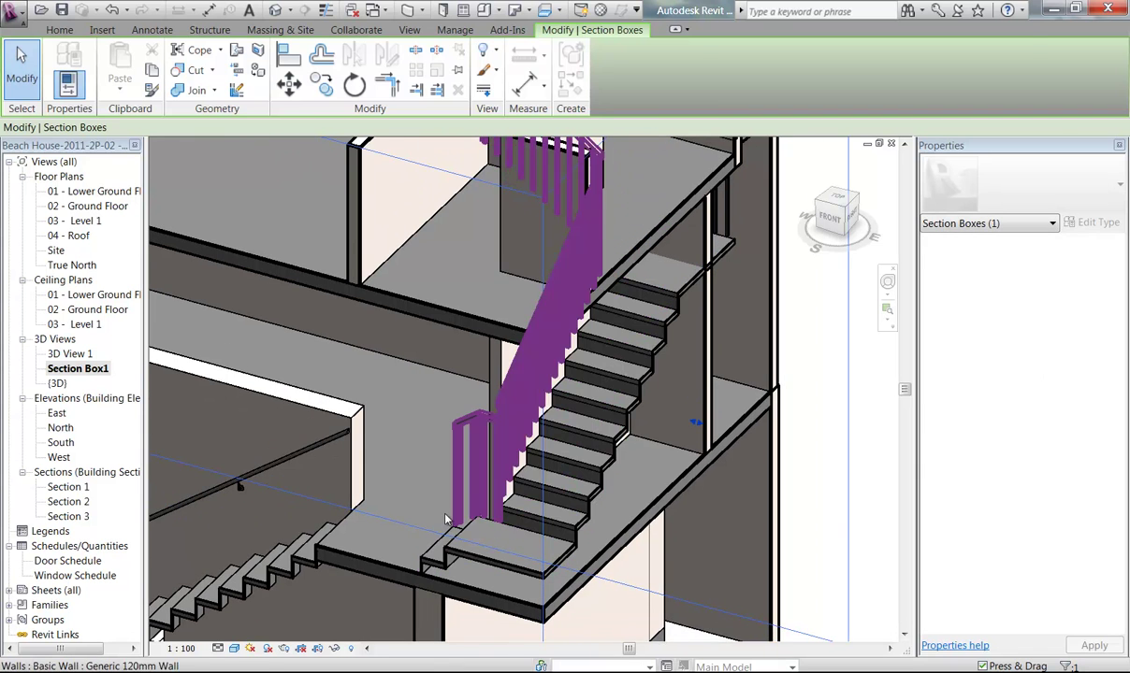
{"action": "key", "text": "Escape"}
- Select the 1100mm railing on the new stair's inner side and edit its path in the 02 - Ground Floor plan
{"action": "scroll", "coordinate": [456, 426], "scroll_direction": "up", "scroll_amount": 2}
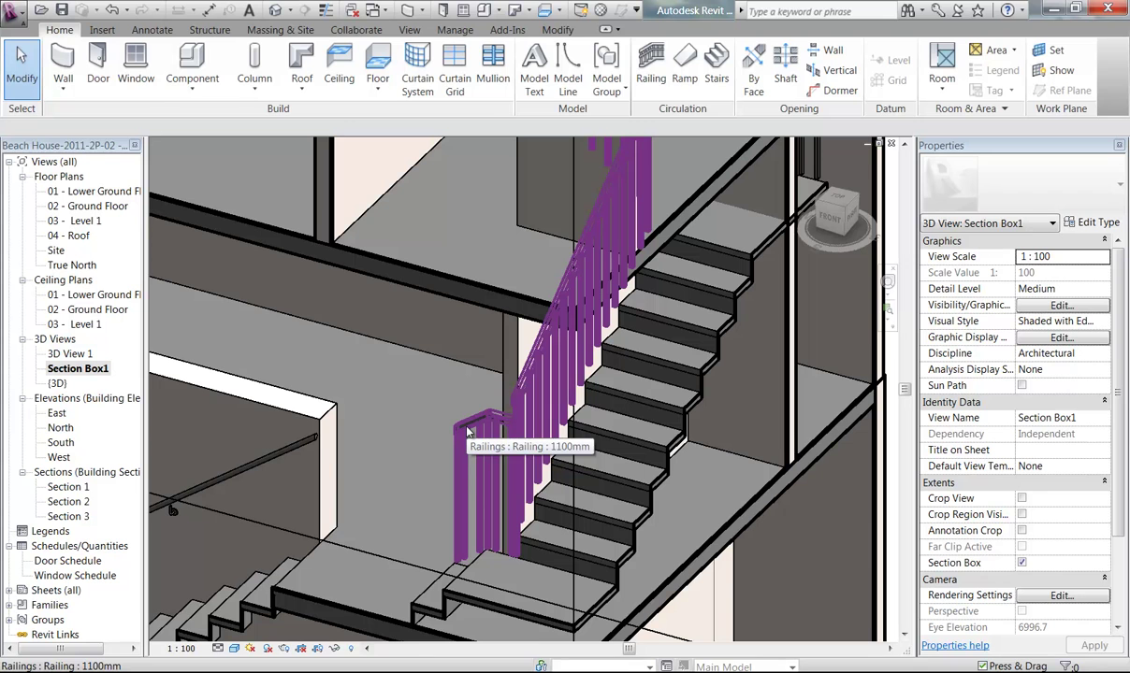
{"action": "left_click", "coordinate": [468, 430]}
{"action": "scroll", "coordinate": [398, 384], "scroll_direction": "up", "scroll_amount": 2}
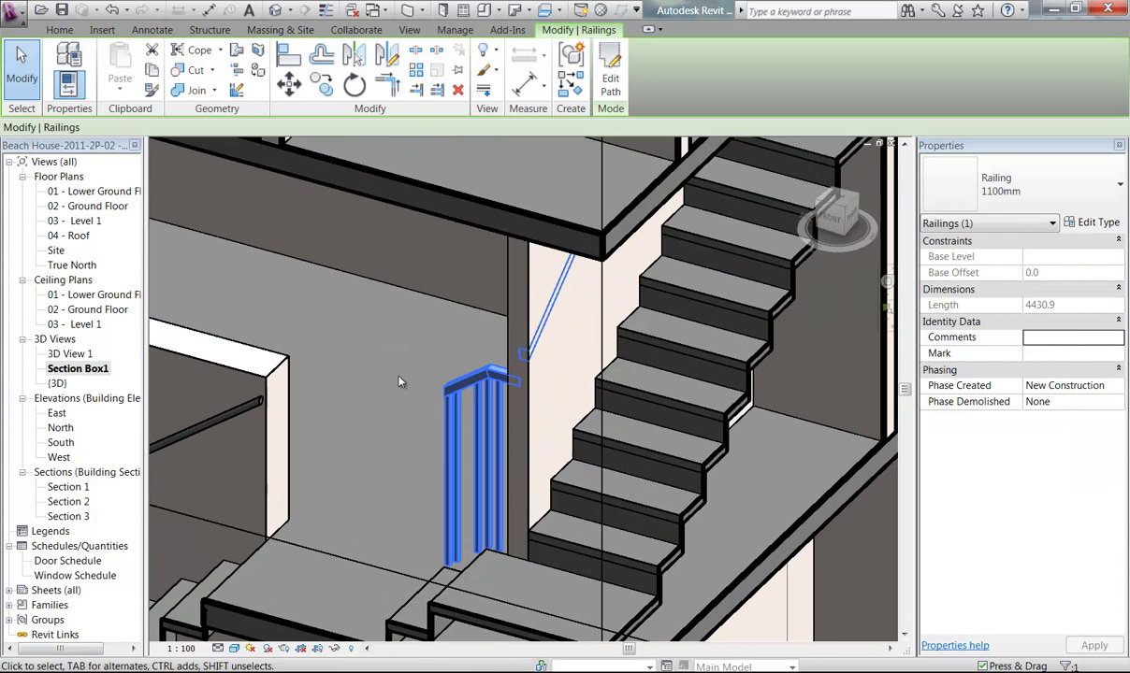
{"action": "scroll", "coordinate": [475, 378], "scroll_direction": "up", "scroll_amount": 1}
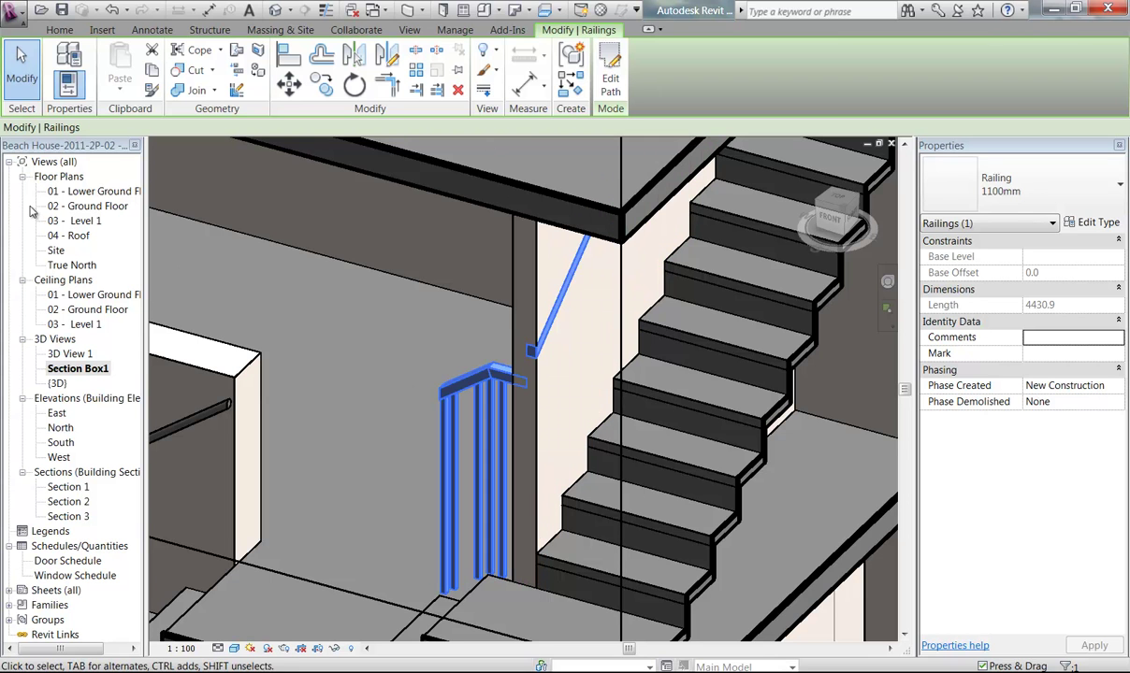
{"action": "double_click", "coordinate": [87, 206]}
{"action": "scroll", "coordinate": [561, 308], "scroll_direction": "up", "scroll_amount": 5}
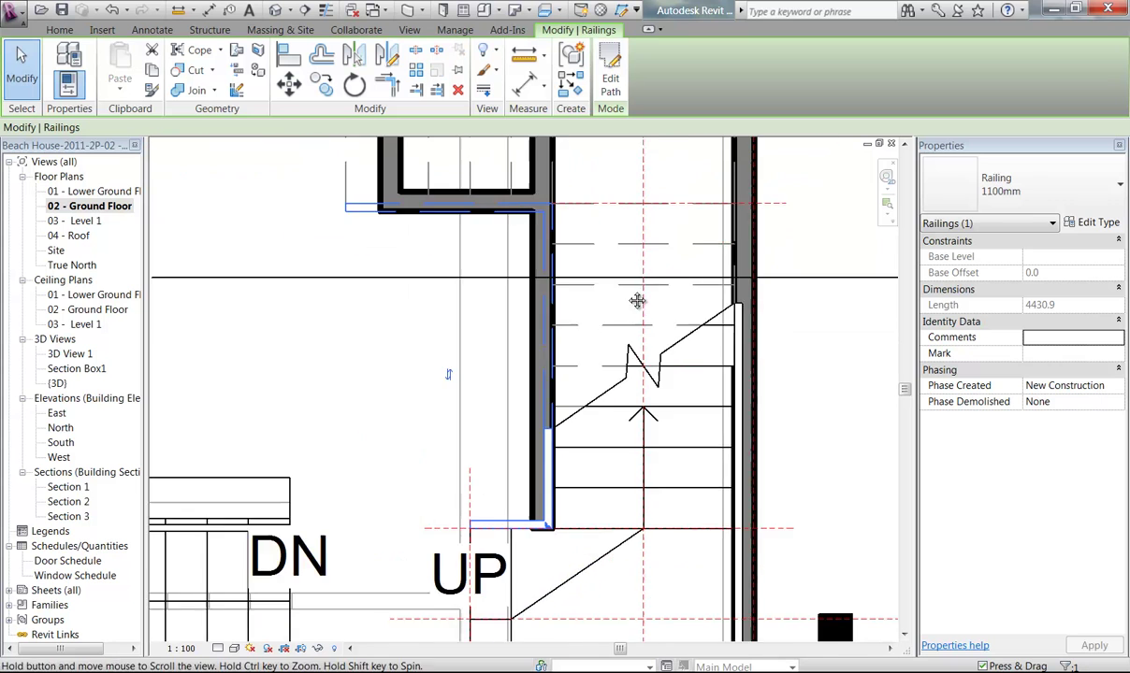
{"action": "scroll", "coordinate": [568, 321], "scroll_direction": "up", "scroll_amount": 5}
{"action": "scroll", "coordinate": [494, 461], "scroll_direction": "down", "scroll_amount": 3}
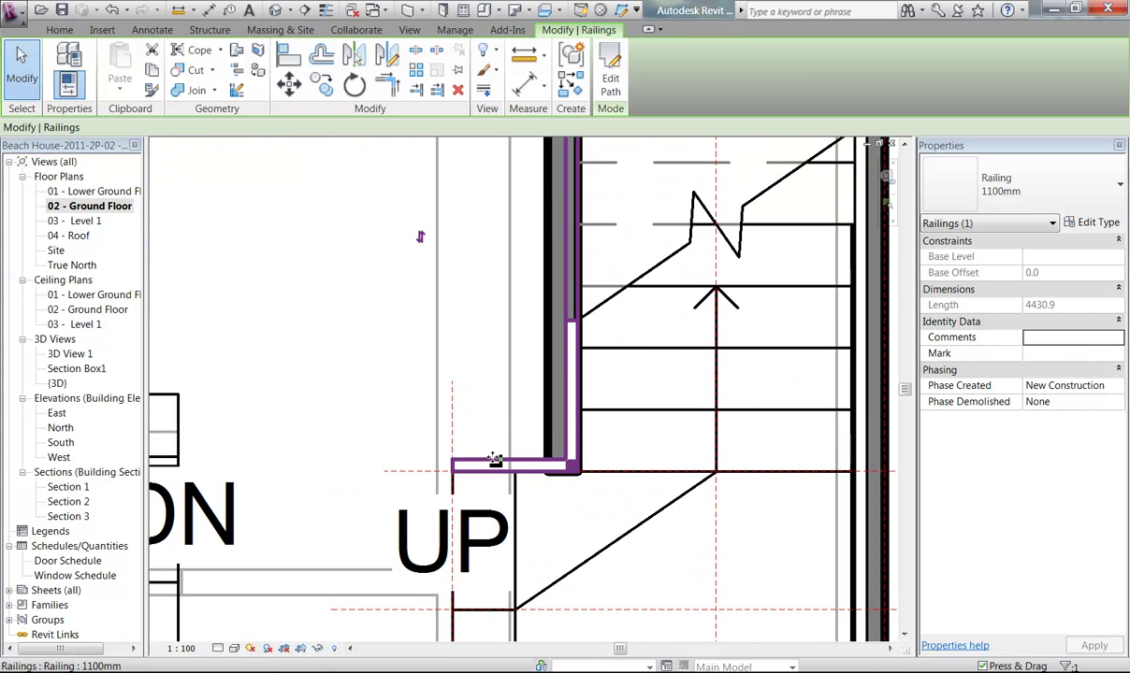
{"action": "left_click", "coordinate": [608, 77]}
- Delete the 1250 mm upper segment of the railing path and select the 1970 mm segment along the inner wall
{"action": "middle_click_drag", "start_coordinate": [374, 479], "coordinate": [361, 381]}
{"action": "scroll", "coordinate": [512, 312], "scroll_direction": "up", "scroll_amount": 2}
{"action": "scroll", "coordinate": [514, 322], "scroll_direction": "down", "scroll_amount": 3}
{"action": "middle_click_drag", "start_coordinate": [529, 277], "coordinate": [510, 438]}
{"action": "scroll", "coordinate": [508, 432], "scroll_direction": "down", "scroll_amount": 3}
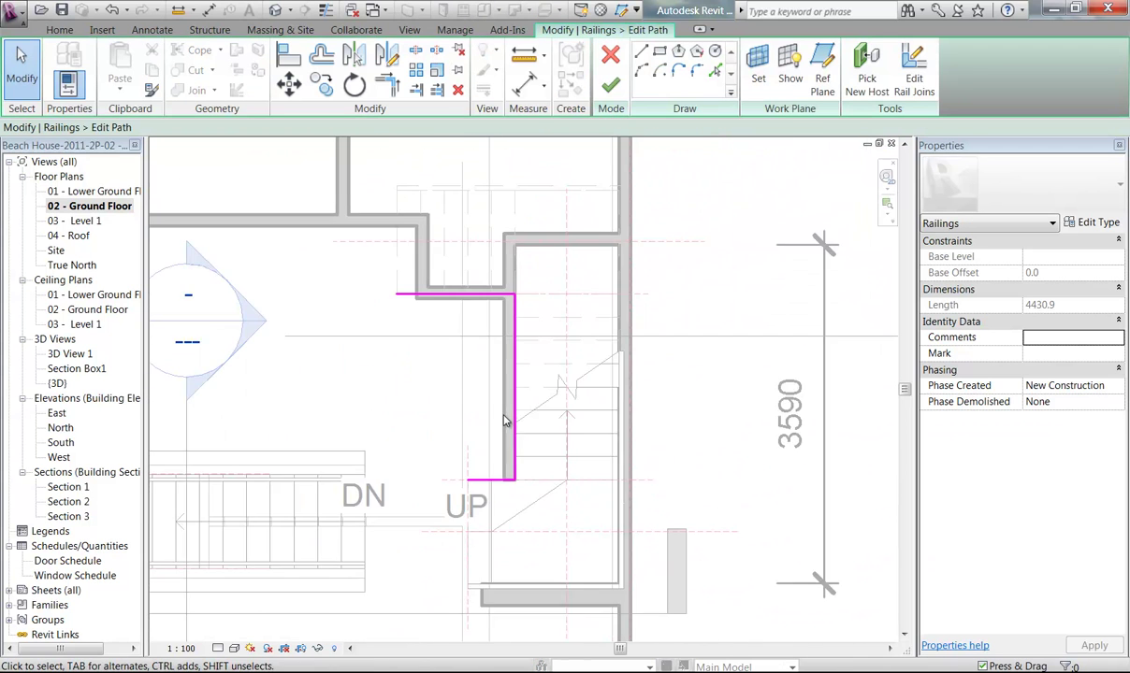
{"action": "scroll", "coordinate": [452, 274], "scroll_direction": "up", "scroll_amount": 2}
{"action": "left_click", "coordinate": [426, 304]}
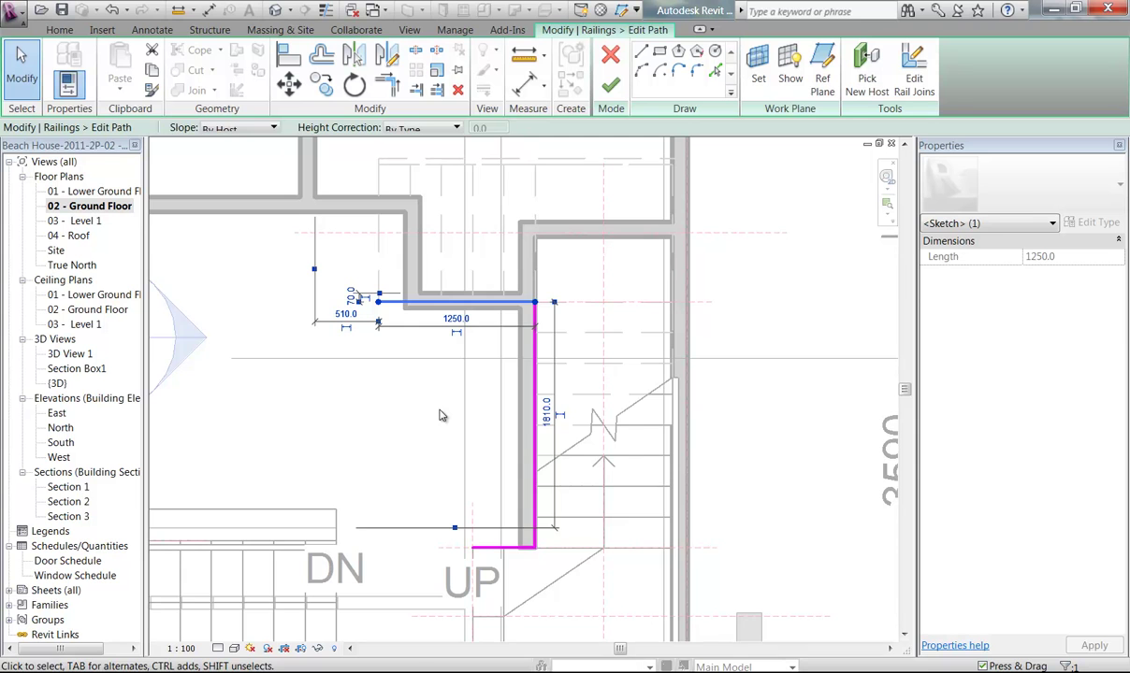
{"action": "key", "text": "Delete"}
{"action": "middle_click_drag", "start_coordinate": [536, 499], "coordinate": [479, 422]}
{"action": "scroll", "coordinate": [479, 422], "scroll_direction": "up", "scroll_amount": 1}
{"action": "left_click", "coordinate": [478, 421]}
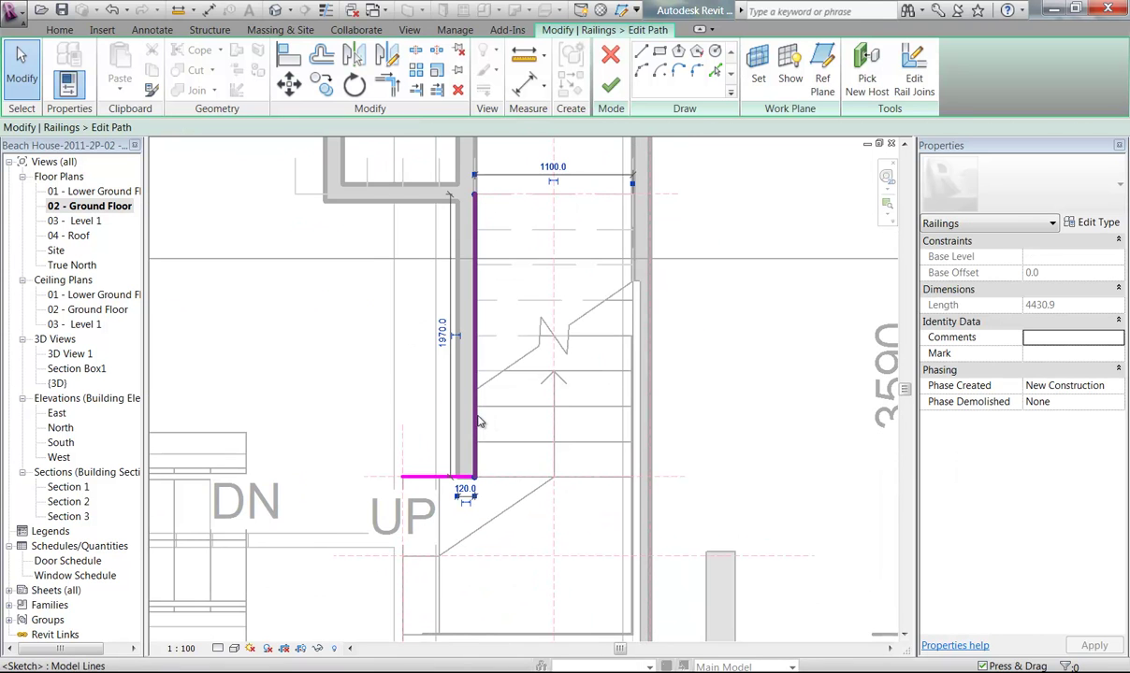
- Delete the railing path's vertical segment along the wall and the short horizontal segment crossing the wall's end
{"action": "key", "text": "Delete"}
{"action": "middle_click_drag", "start_coordinate": [478, 421], "coordinate": [394, 397]}
{"action": "scroll", "coordinate": [419, 397], "scroll_direction": "up", "scroll_amount": 1}
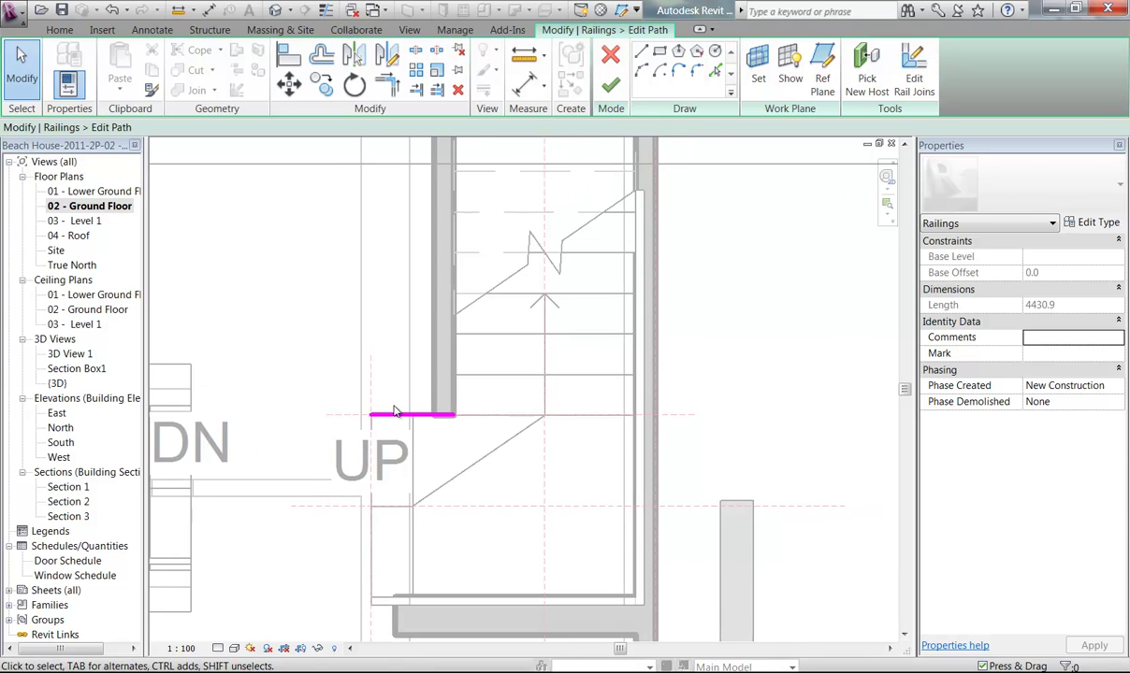
{"action": "scroll", "coordinate": [395, 396], "scroll_direction": "up", "scroll_amount": 2}
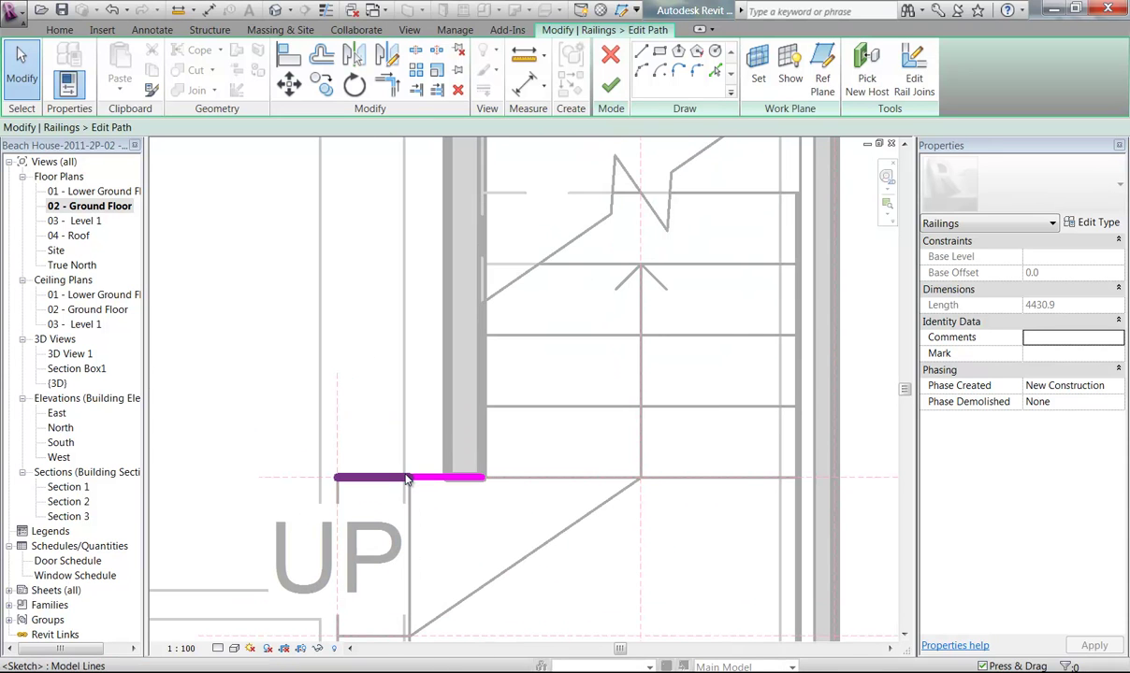
{"action": "scroll", "coordinate": [449, 477], "scroll_direction": "up", "scroll_amount": 3}
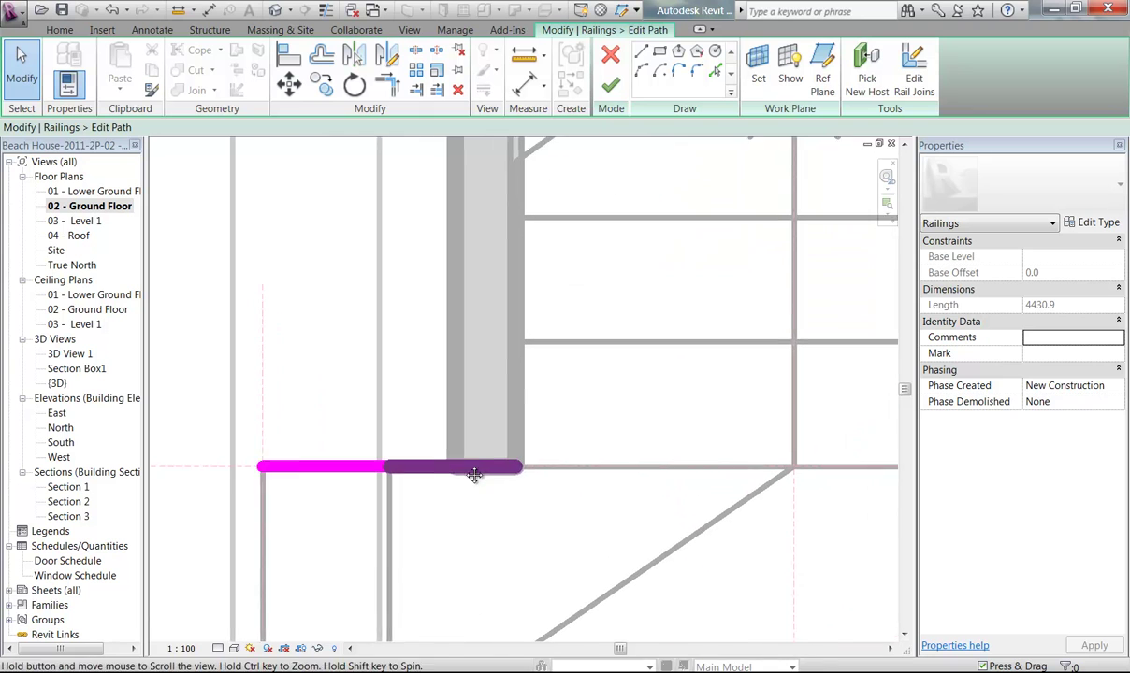
{"action": "left_click", "coordinate": [452, 454]}
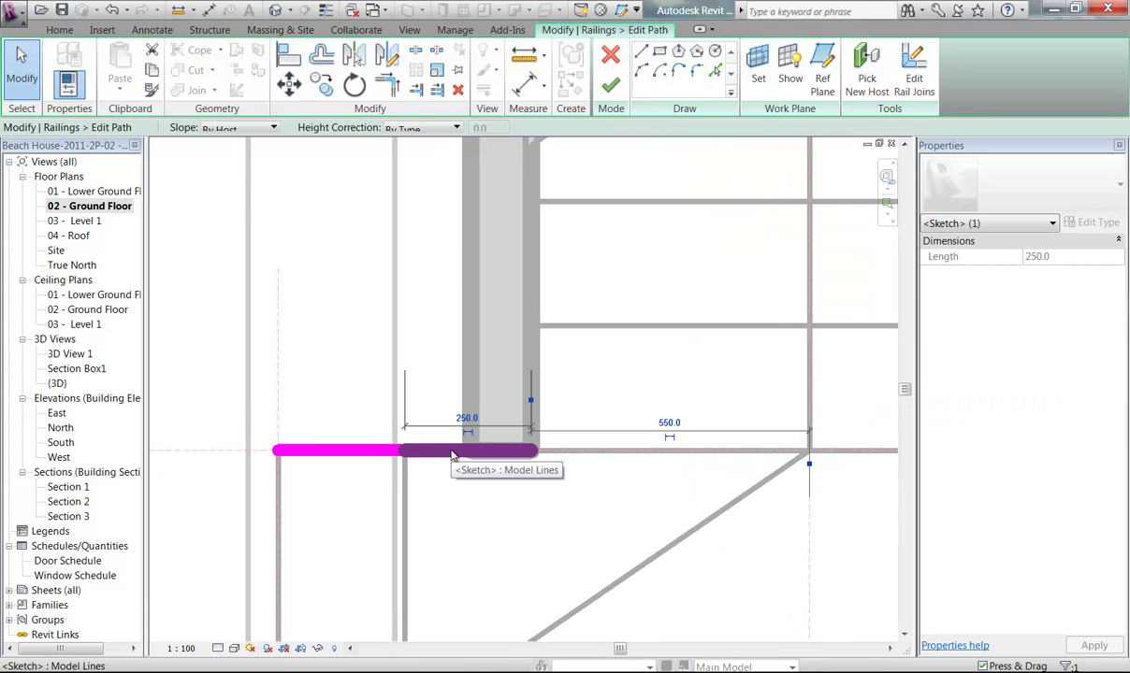
{"action": "middle_click_drag", "start_coordinate": [373, 482], "coordinate": [439, 423]}
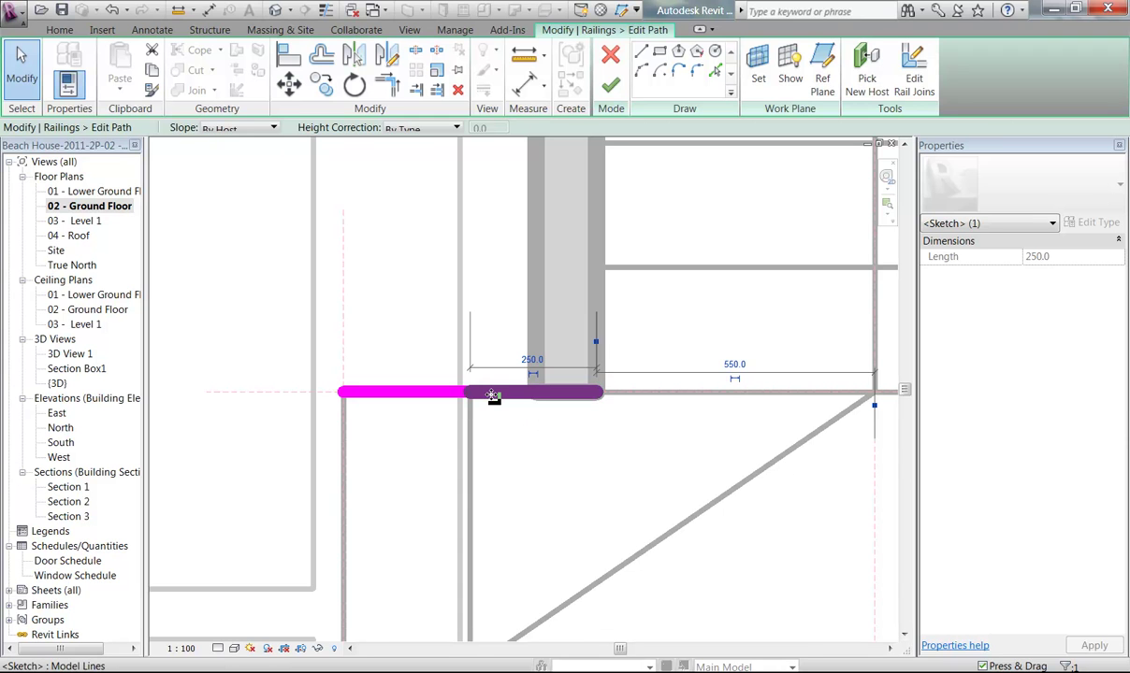
{"action": "key", "text": "Delete"}
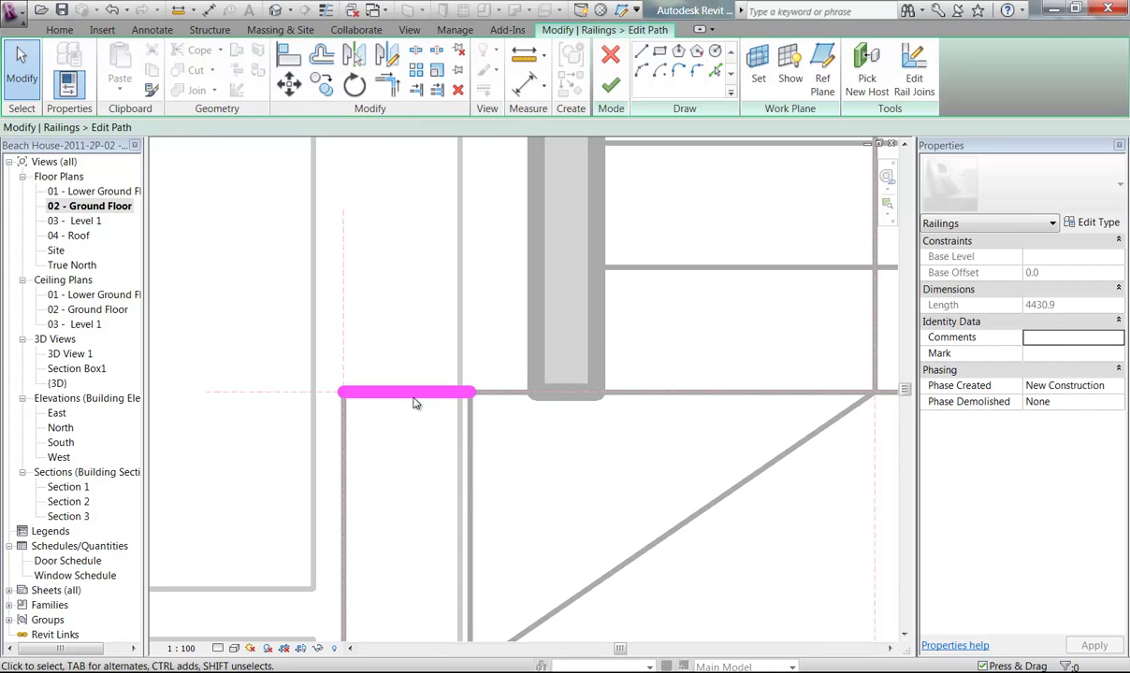
- Stretch the remaining horizontal path segment to the wall's near face, 375 mm long, and check it in the Section Box1 view
{"action": "left_click", "coordinate": [413, 396]}
{"action": "left_click_drag", "start_coordinate": [473, 394], "coordinate": [535, 394]}
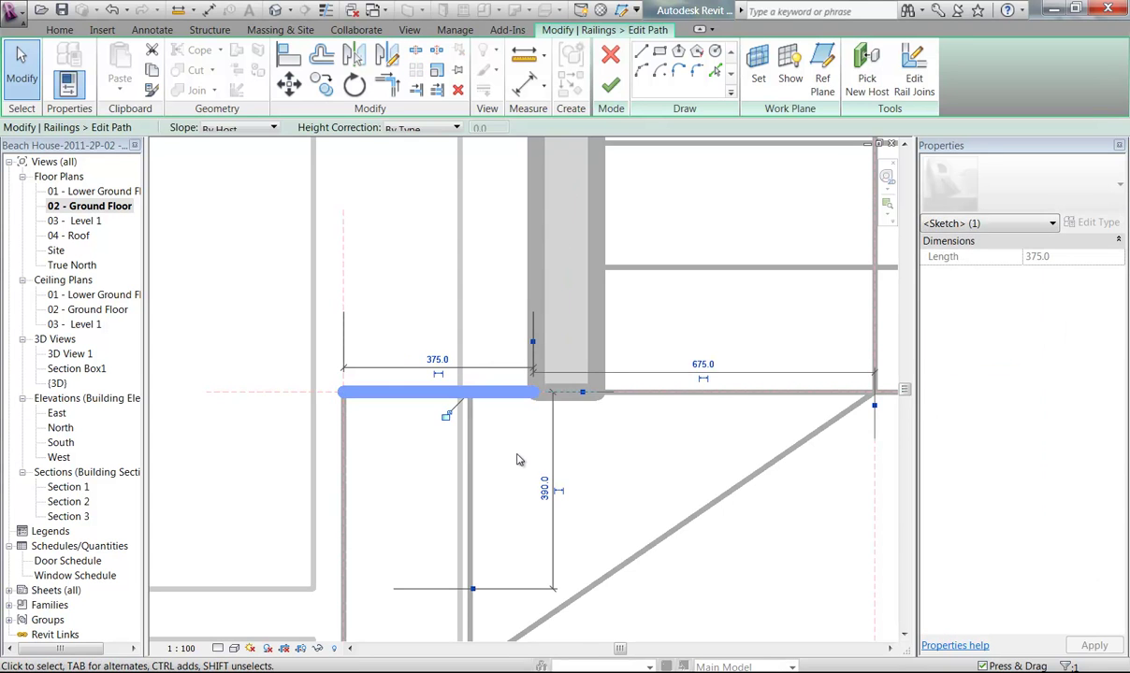
{"action": "left_click", "coordinate": [520, 459]}
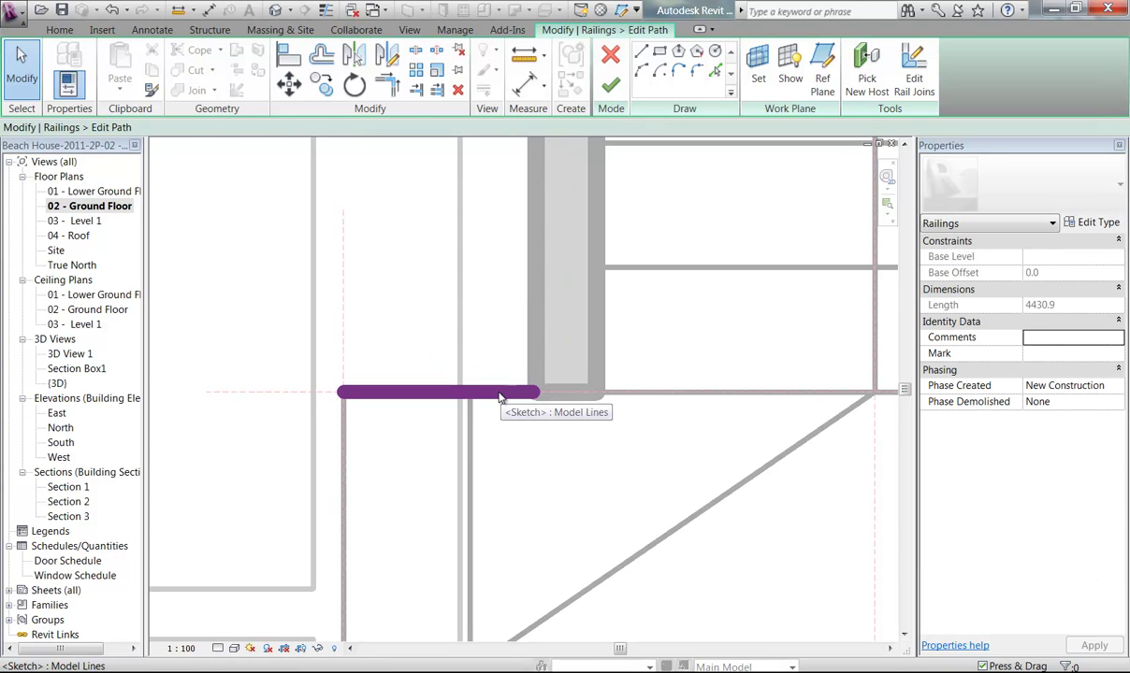
{"action": "double_click", "coordinate": [68, 368]}
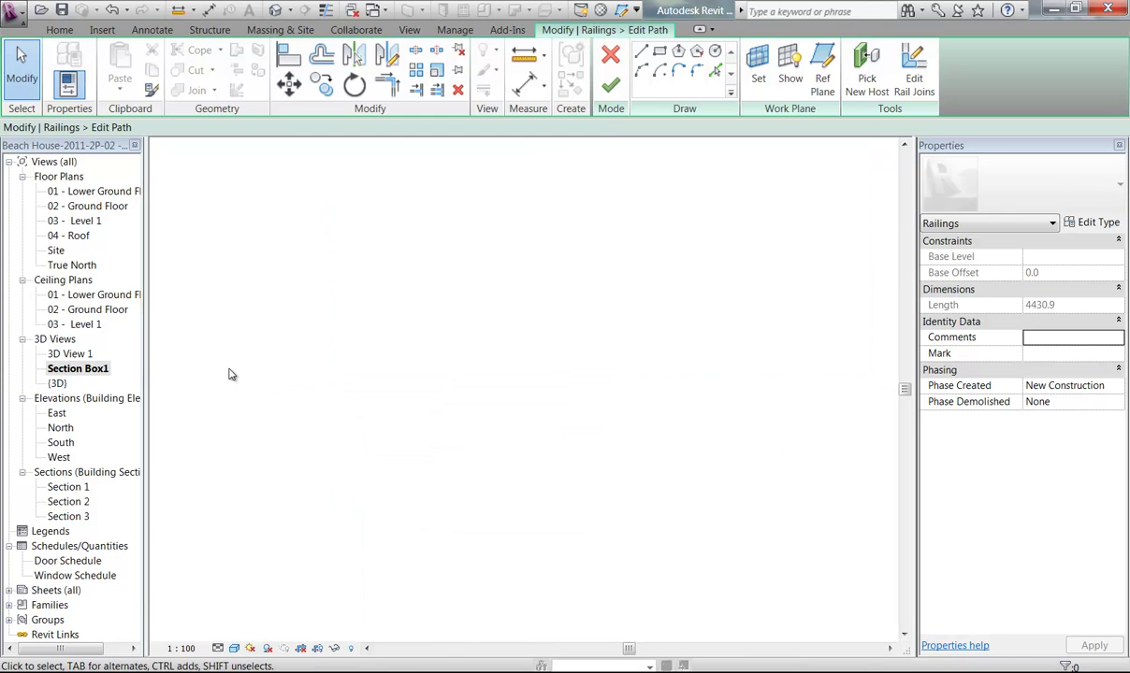
{"action": "scroll", "coordinate": [409, 347], "scroll_direction": "down", "scroll_amount": 3}
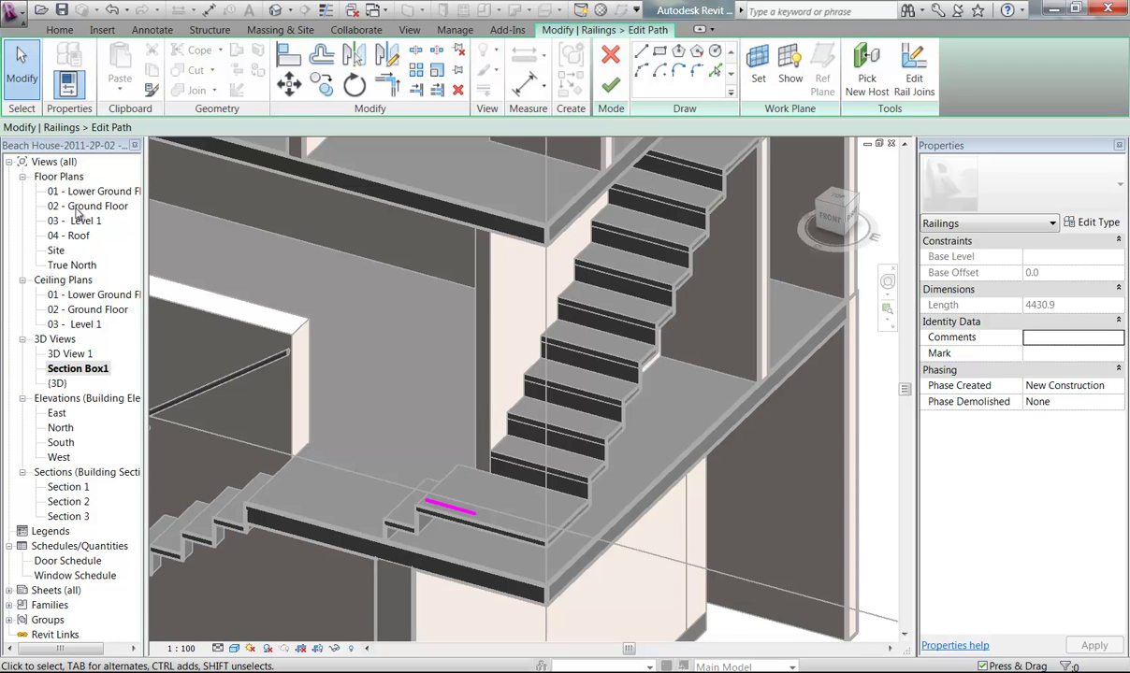
- In the 02 - Ground Floor plan, move the 375 mm path segment straight down a short distance, off the reference plane and onto the stair
{"action": "double_click", "coordinate": [79, 206]}
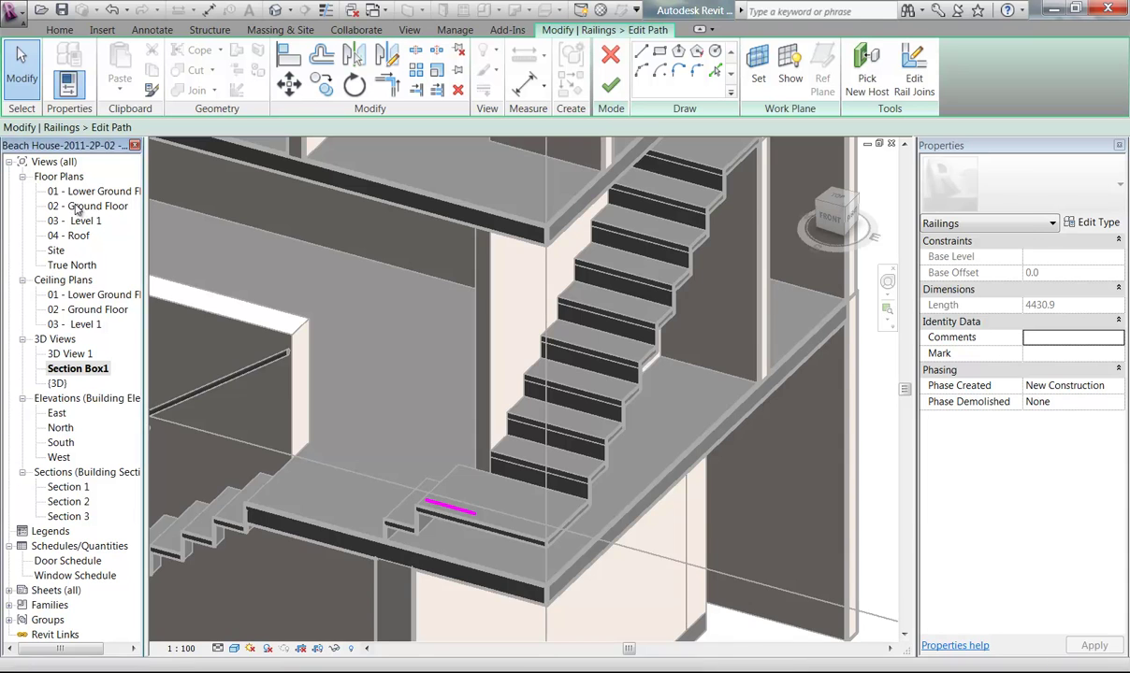
{"action": "left_click", "coordinate": [381, 394]}
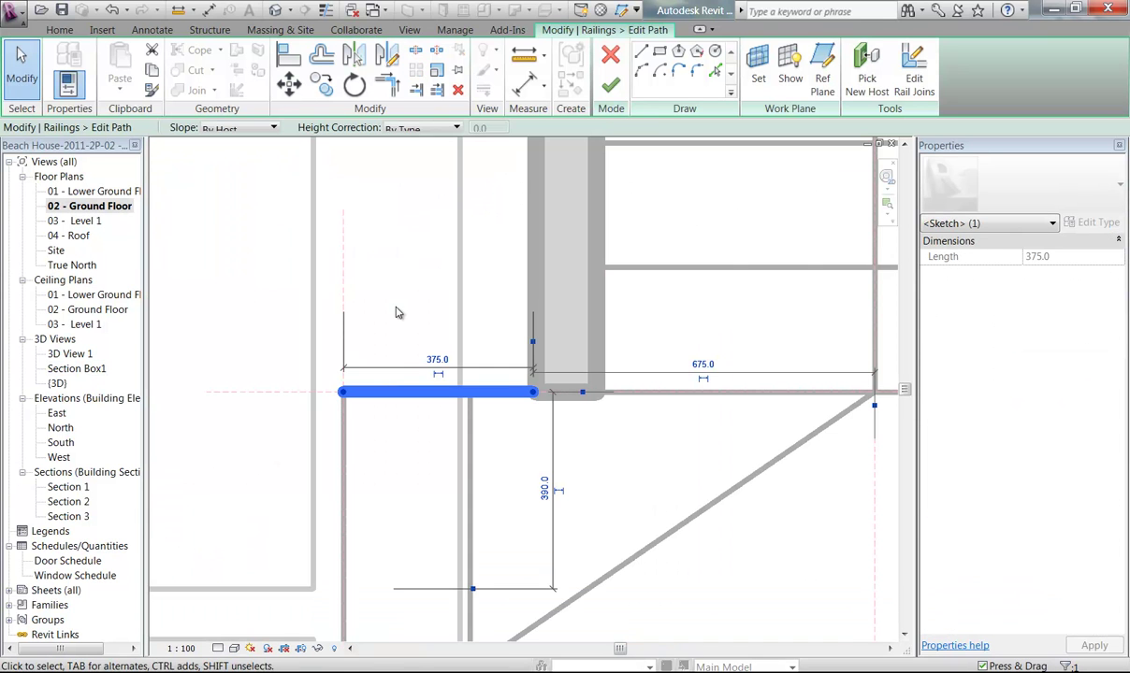
{"action": "middle_click_drag", "start_coordinate": [398, 272], "coordinate": [353, 290]}
{"action": "scroll", "coordinate": [352, 290], "scroll_direction": "down", "scroll_amount": 2}
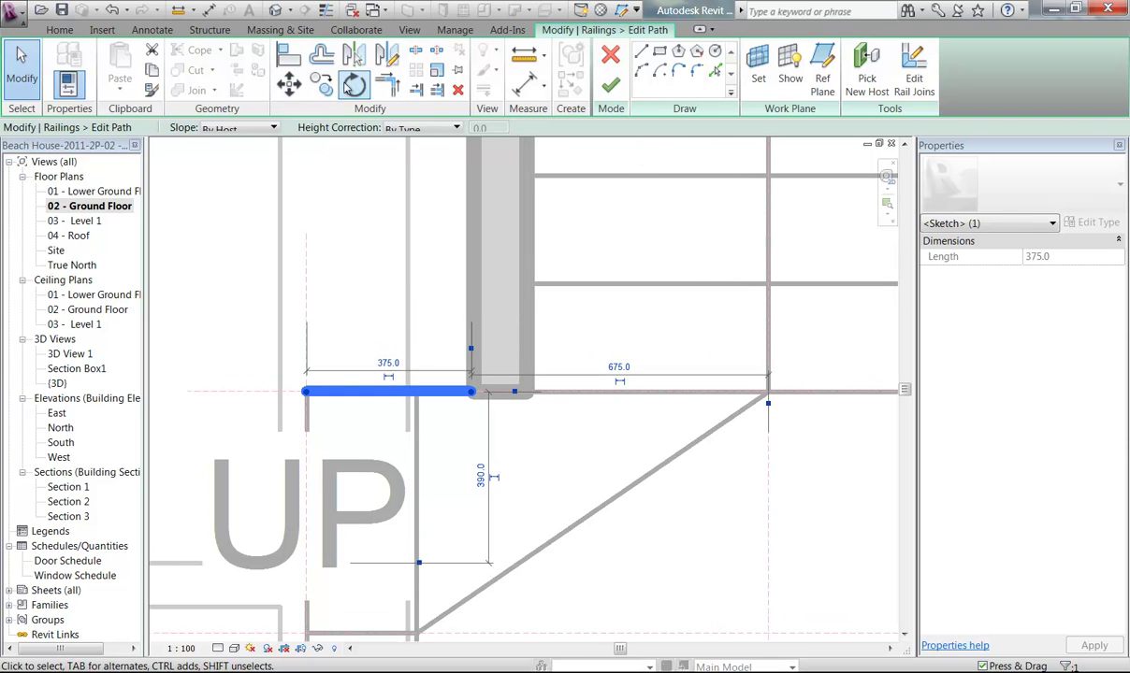
{"action": "left_click", "coordinate": [289, 84]}
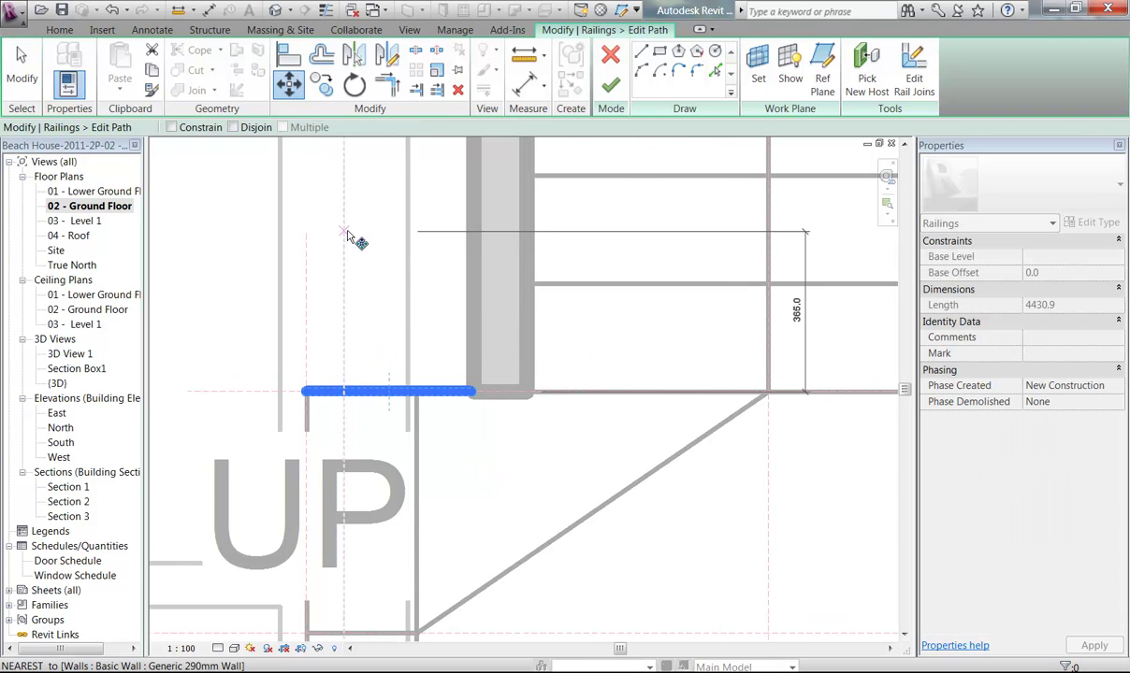
{"action": "left_click", "coordinate": [345, 232]}
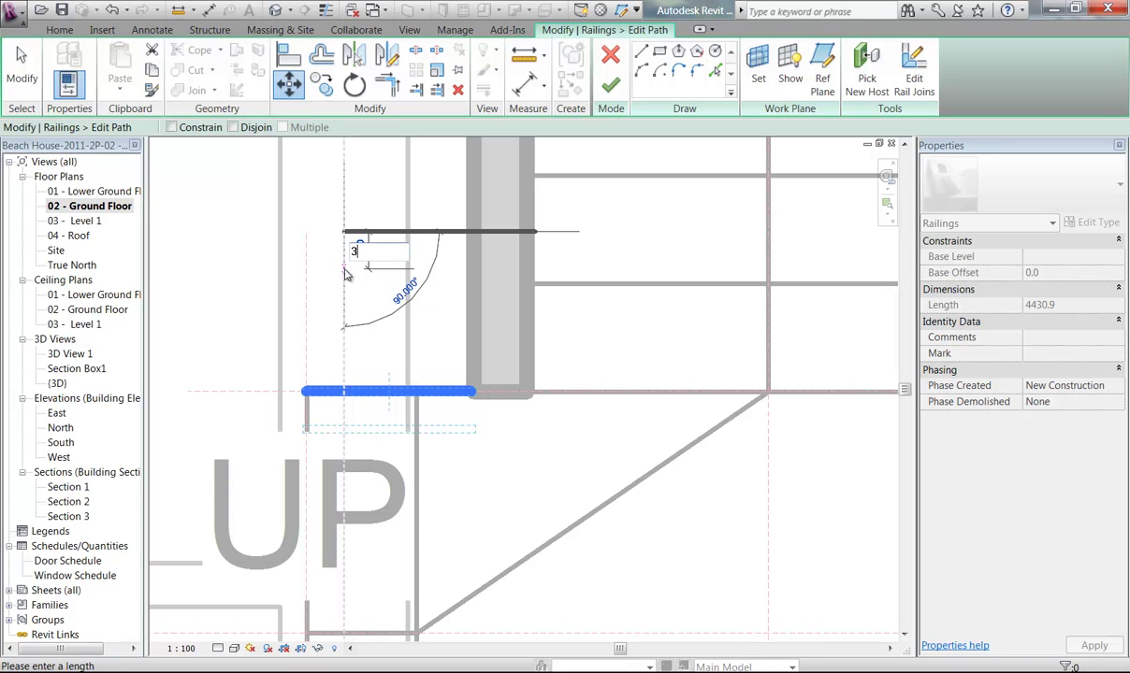
{"action": "left_click", "coordinate": [360, 245]}
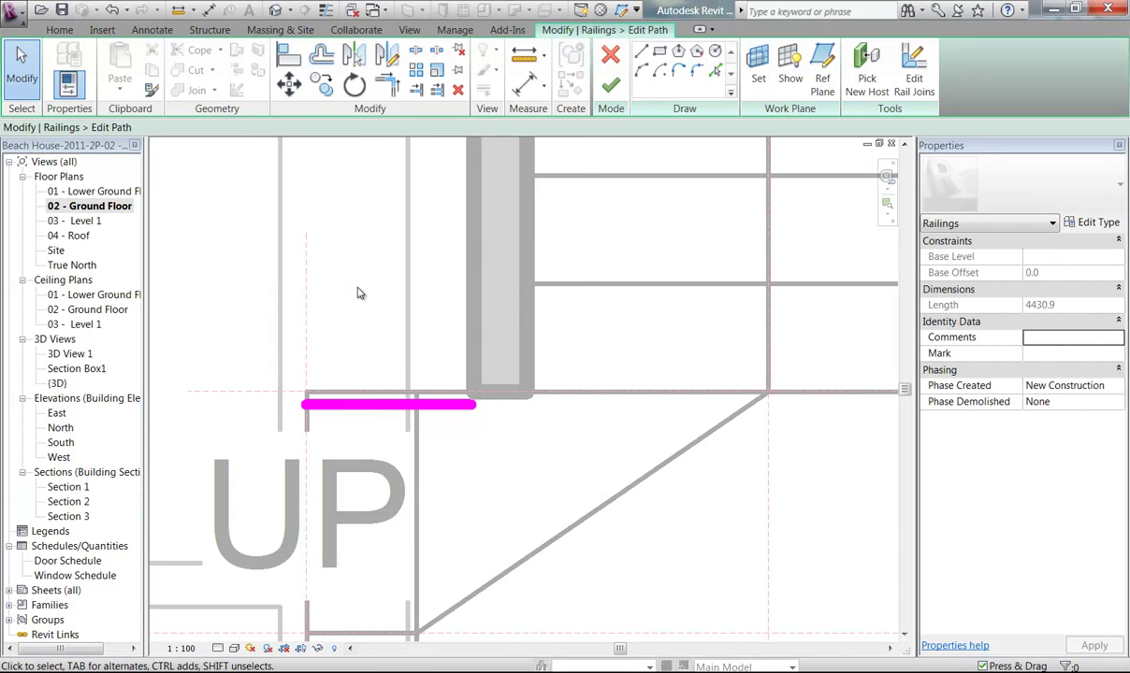
- Finish the railing path edit and check the shortened railing beside the stair in the Section Box1 view
{"action": "middle_click_drag", "start_coordinate": [361, 293], "coordinate": [439, 282]}
{"action": "scroll", "coordinate": [434, 378], "scroll_direction": "up", "scroll_amount": 1}
{"action": "middle_click_drag", "start_coordinate": [437, 375], "coordinate": [376, 369]}
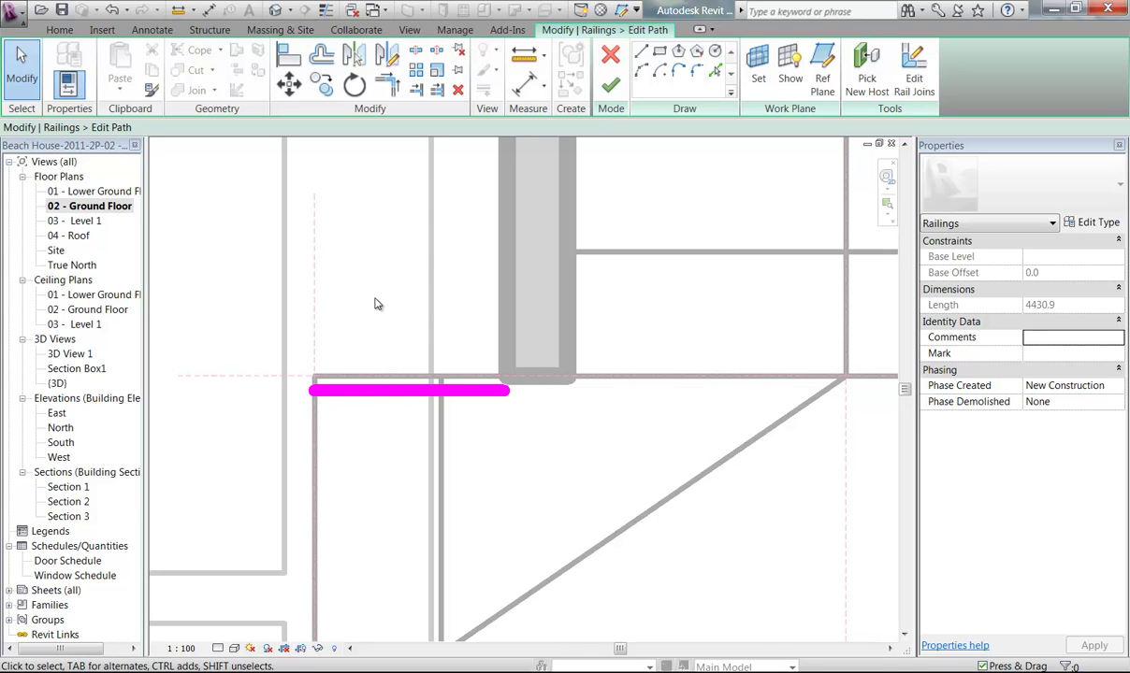
{"action": "scroll", "coordinate": [376, 304], "scroll_direction": "down", "scroll_amount": 4}
{"action": "scroll", "coordinate": [376, 304], "scroll_direction": "up", "scroll_amount": 3}
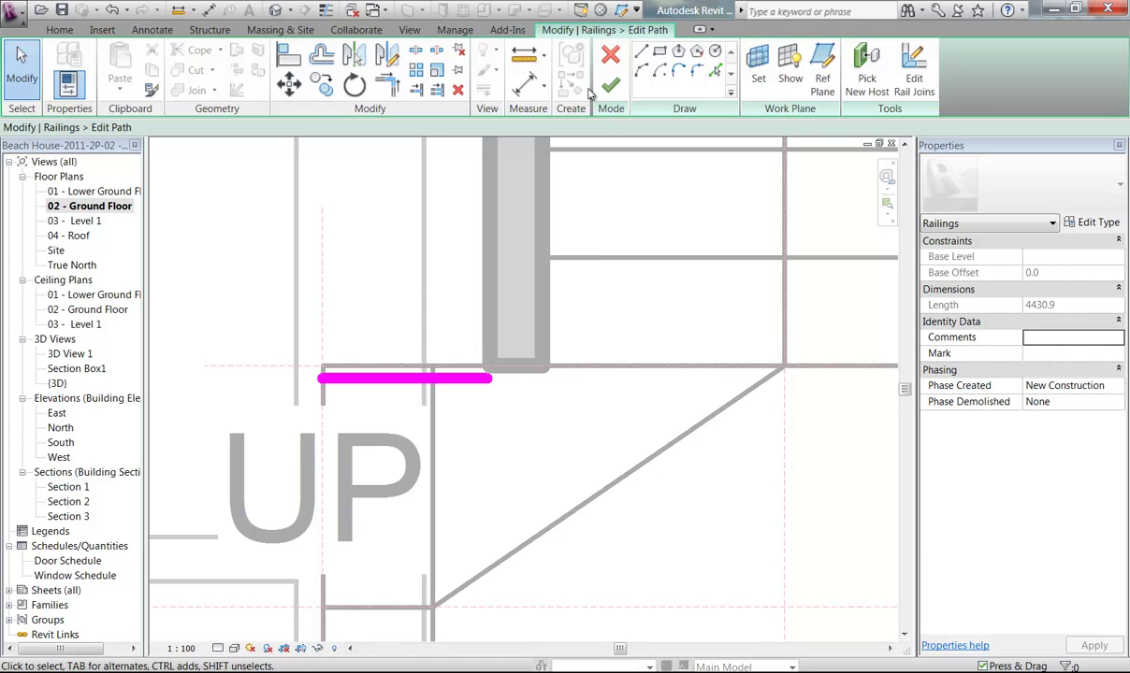
{"action": "left_click", "coordinate": [610, 85]}
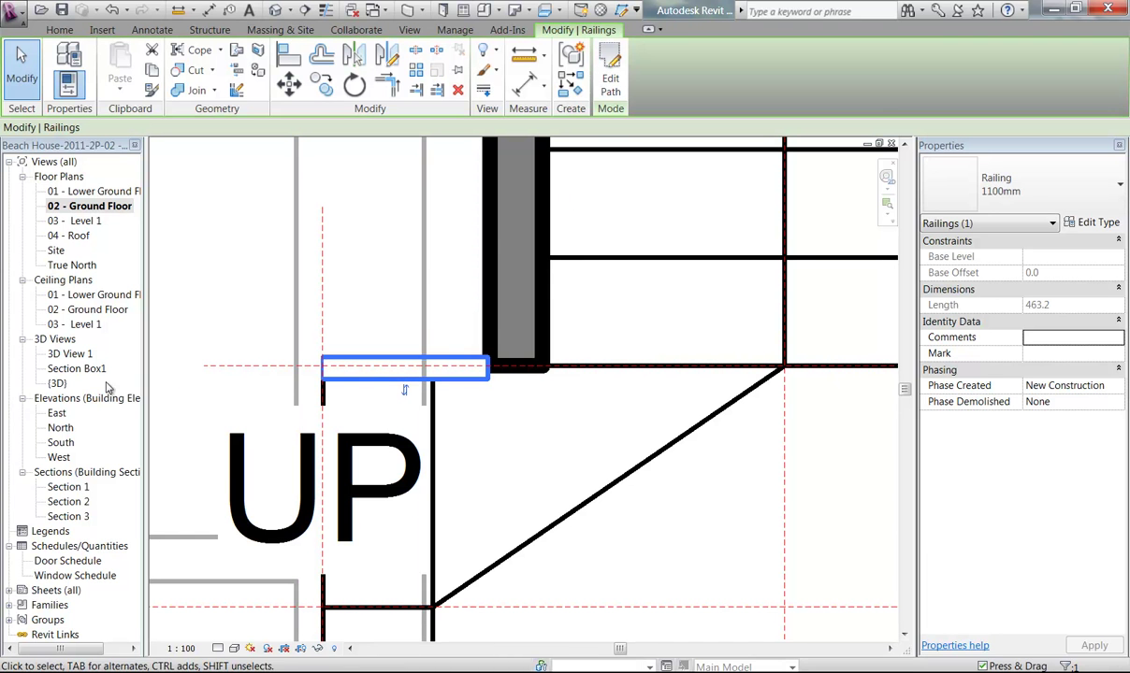
{"action": "double_click", "coordinate": [75, 369]}
{"action": "scroll", "coordinate": [280, 373], "scroll_direction": "up", "scroll_amount": 6}
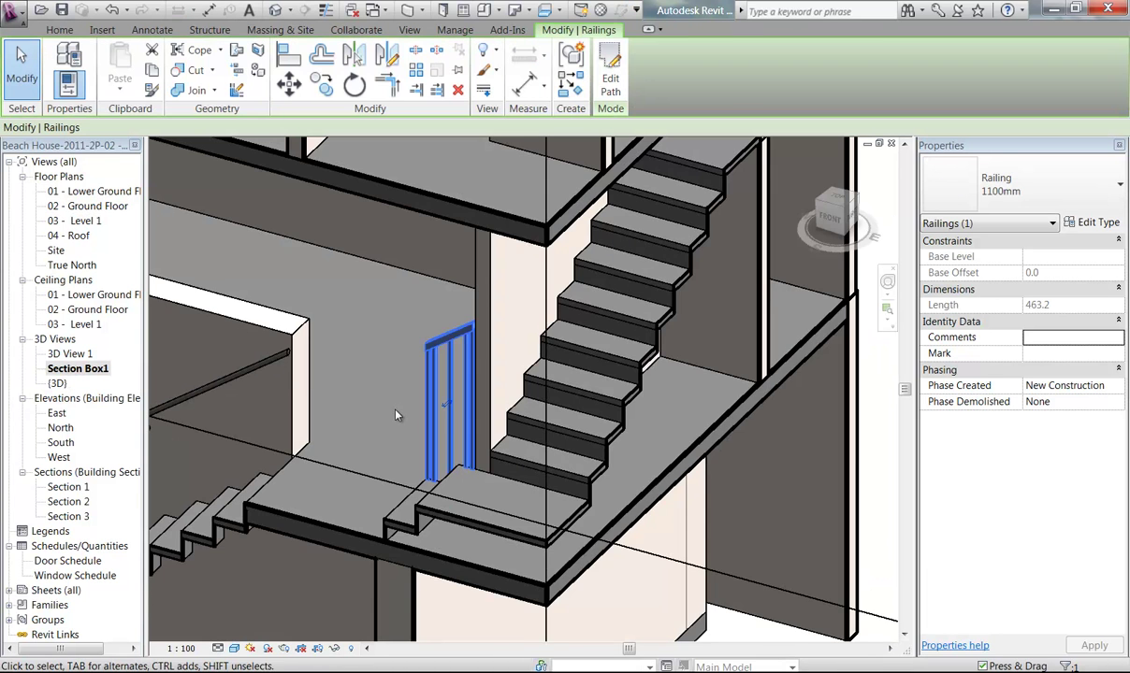
{"action": "scroll", "coordinate": [295, 365], "scroll_direction": "up", "scroll_amount": 1}
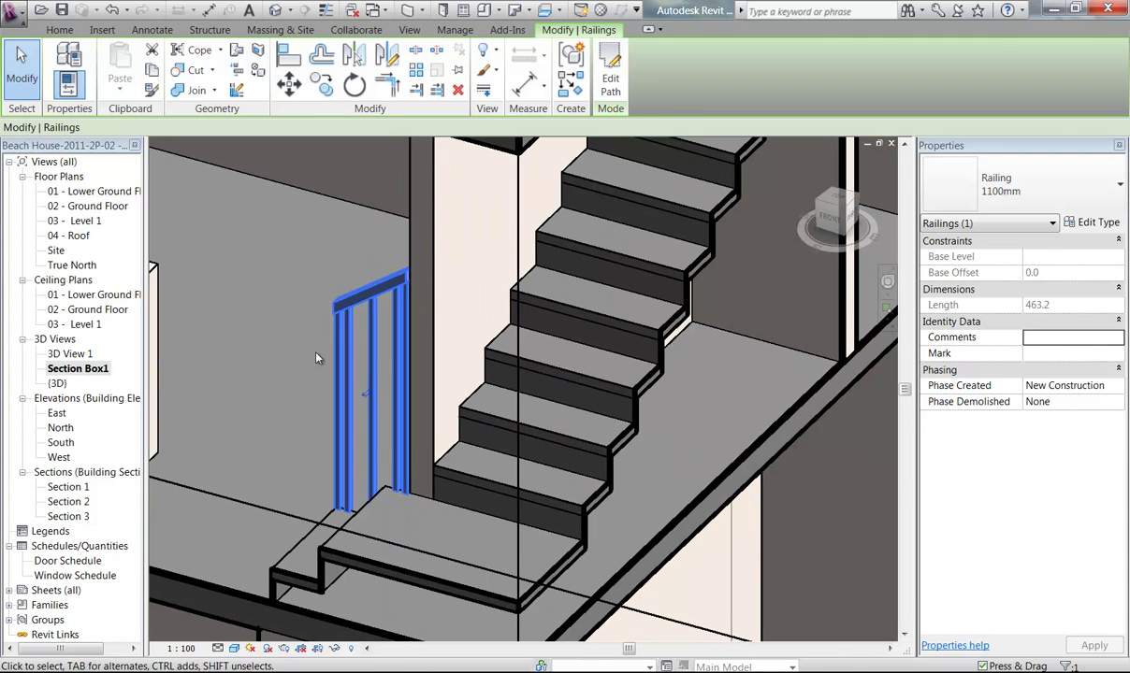
{"action": "key", "text": "Escape"}
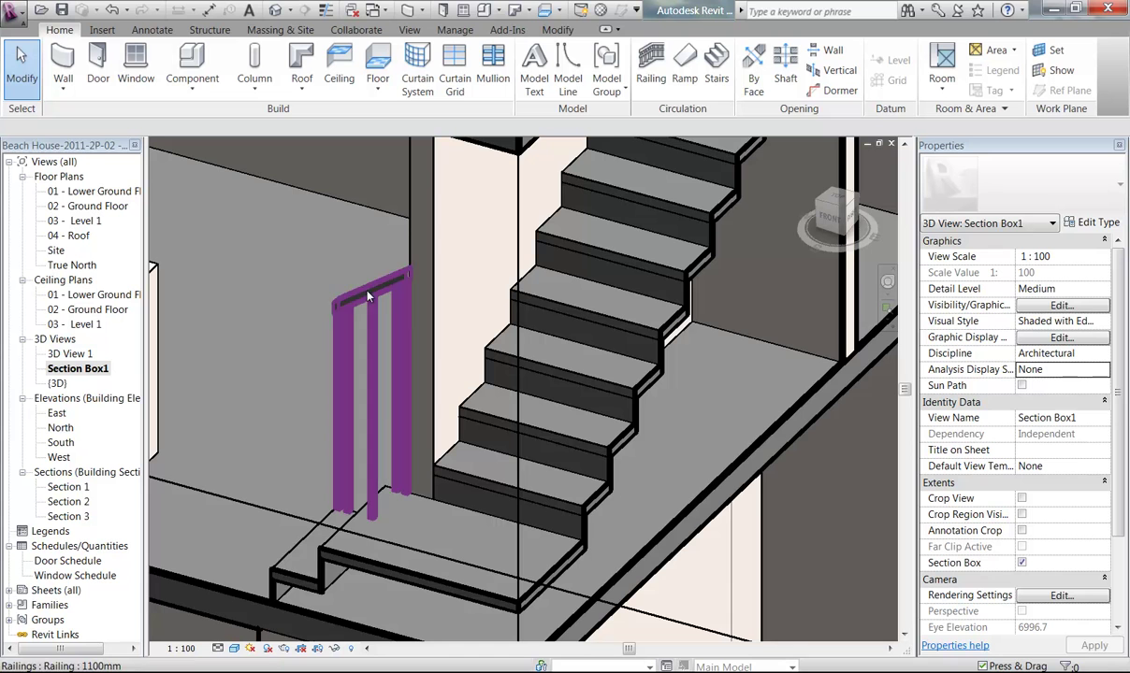
{"action": "scroll", "coordinate": [322, 389], "scroll_direction": "down", "scroll_amount": 2}
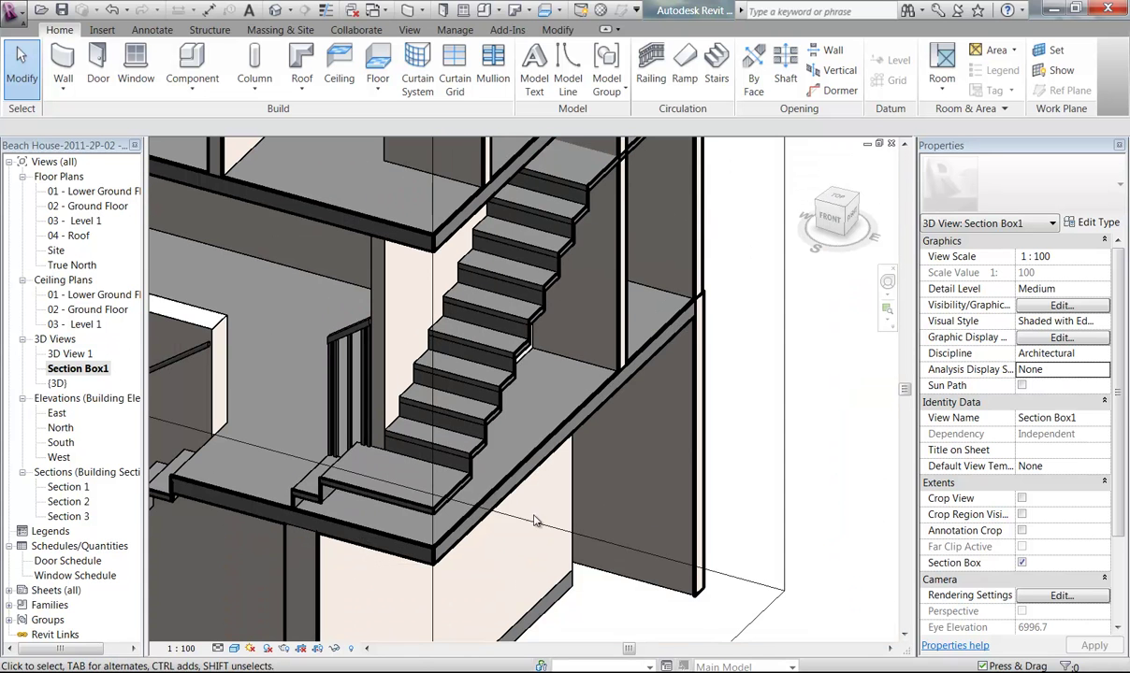
- Extend the section box's side face outward to take in the outer wall and its railing beside the upper stair
{"action": "left_click", "coordinate": [784, 548]}
{"action": "middle_click_drag", "start_coordinate": [534, 416], "coordinate": [505, 452]}
{"action": "scroll", "coordinate": [565, 418], "scroll_direction": "up", "scroll_amount": 1}
{"action": "left_click_drag", "start_coordinate": [574, 374], "coordinate": [601, 376]}
{"action": "key", "text": "Escape"}
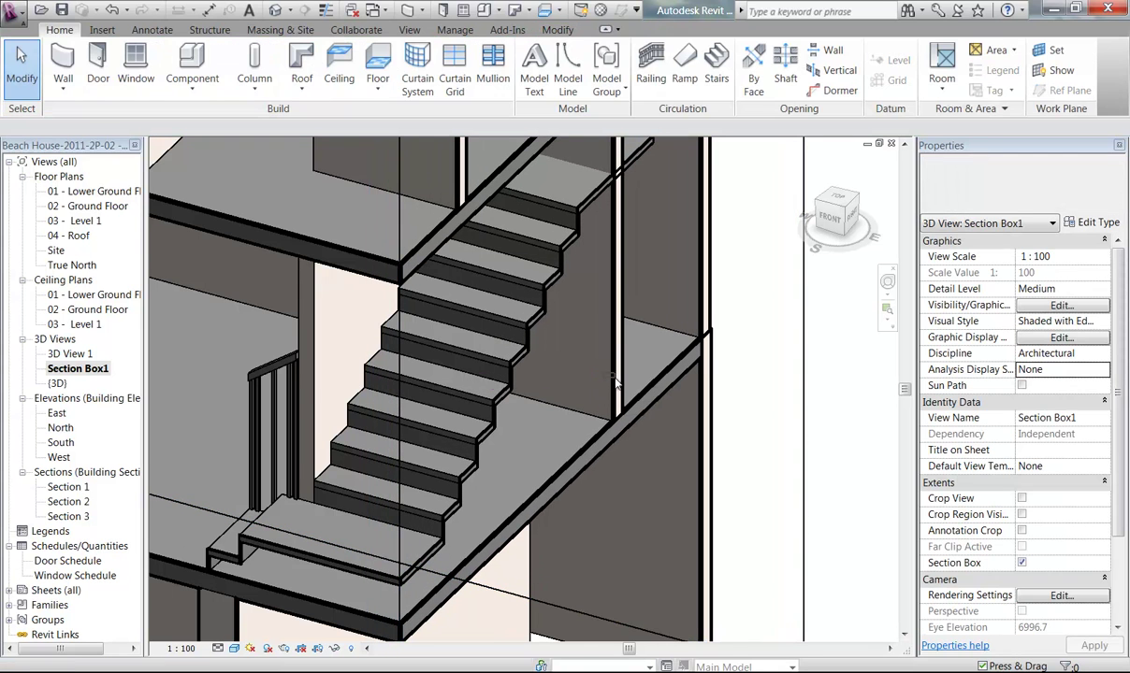
{"action": "left_click", "coordinate": [654, 420]}
{"action": "key", "text": "Escape"}
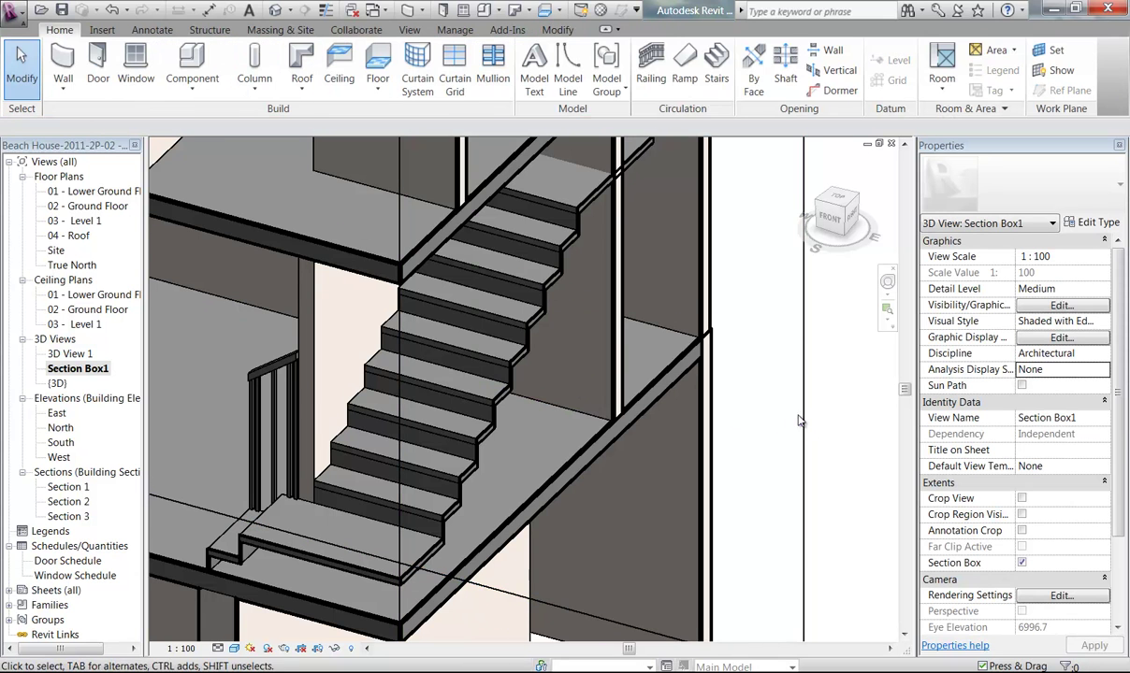
{"action": "left_click", "coordinate": [800, 421]}
{"action": "left_click_drag", "start_coordinate": [575, 359], "coordinate": [614, 383]}
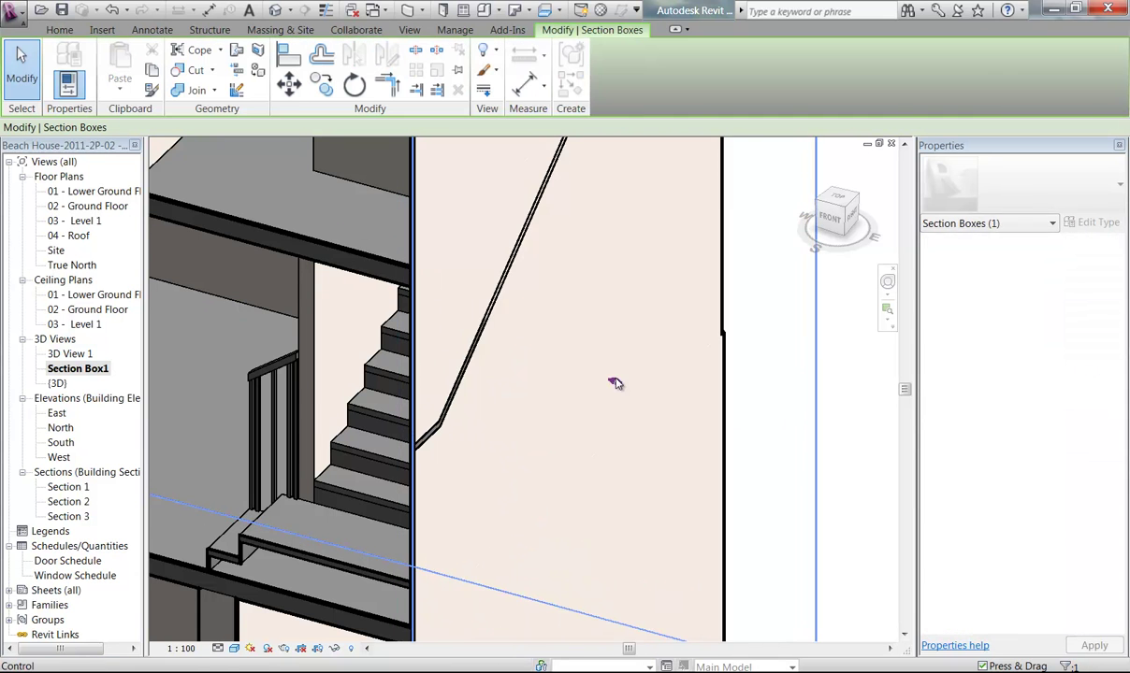
- Change the 1100mm railing along the outer wall of the upper stair to the Handrail - Pipe - Wall type
{"action": "middle_click_drag", "start_coordinate": [436, 391], "coordinate": [450, 552], "text": "shift"}
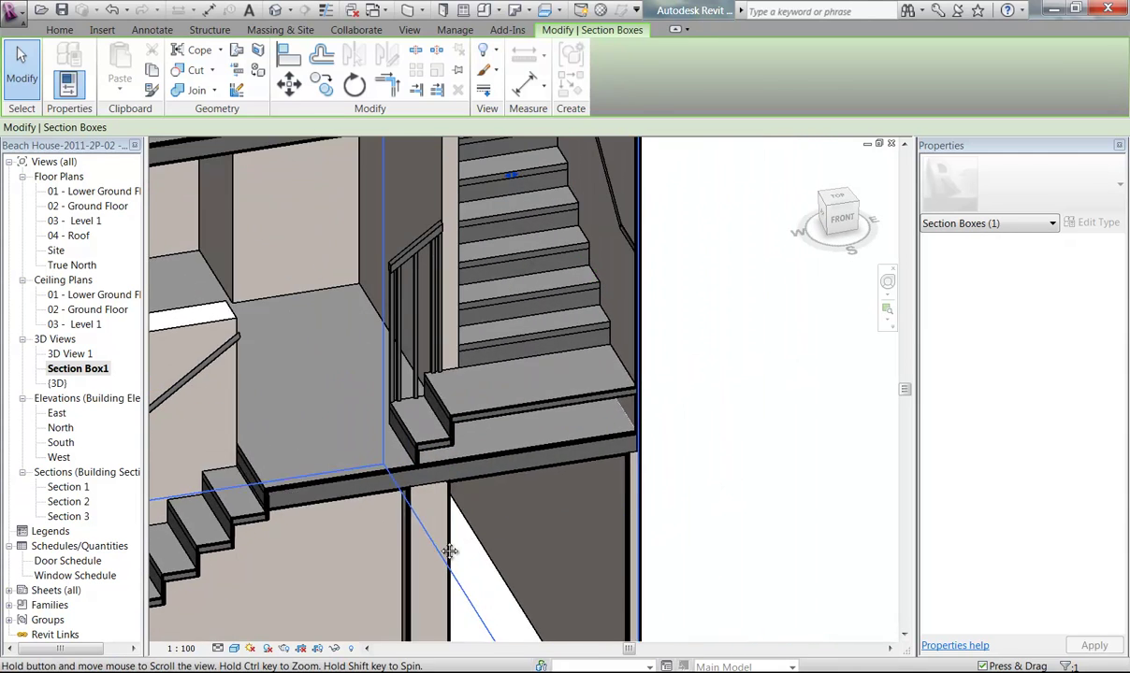
{"action": "scroll", "coordinate": [450, 552], "scroll_direction": "up", "scroll_amount": 3}
{"action": "left_click", "coordinate": [589, 379]}
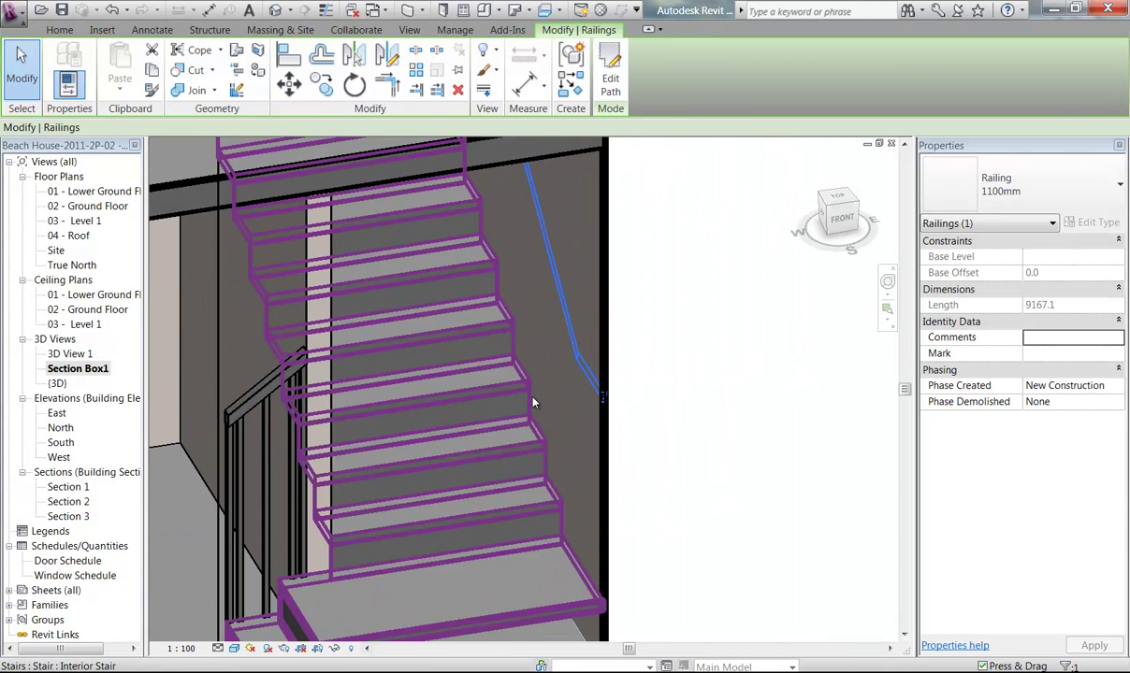
{"action": "left_click", "coordinate": [1054, 195]}
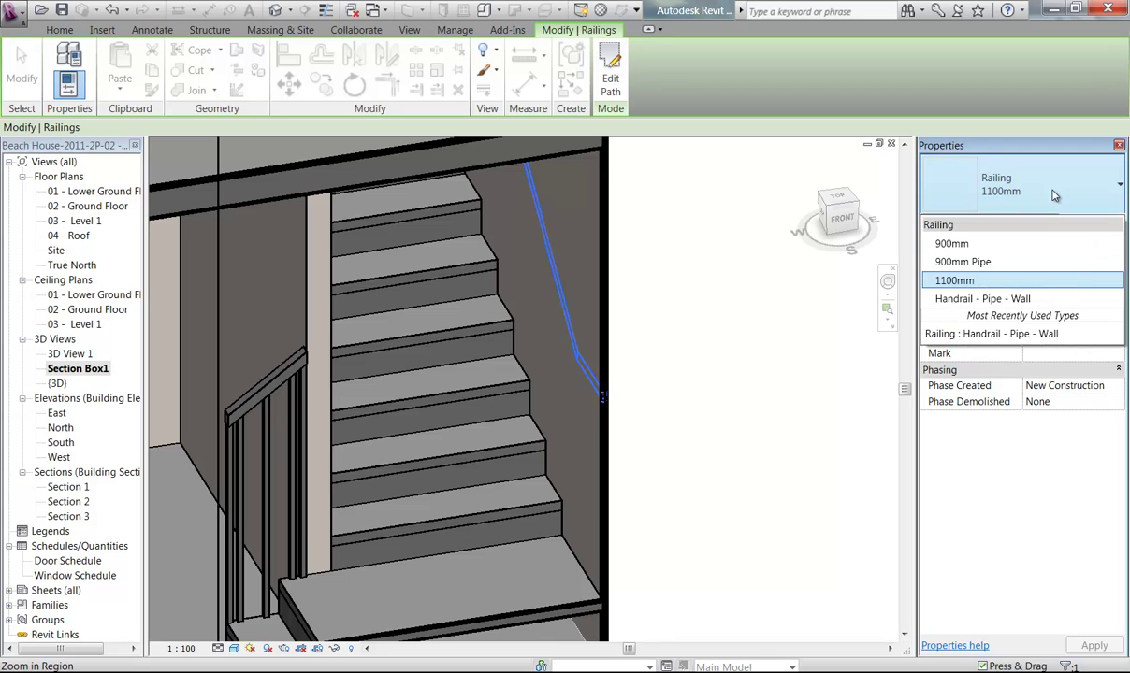
{"action": "left_click", "coordinate": [995, 299]}
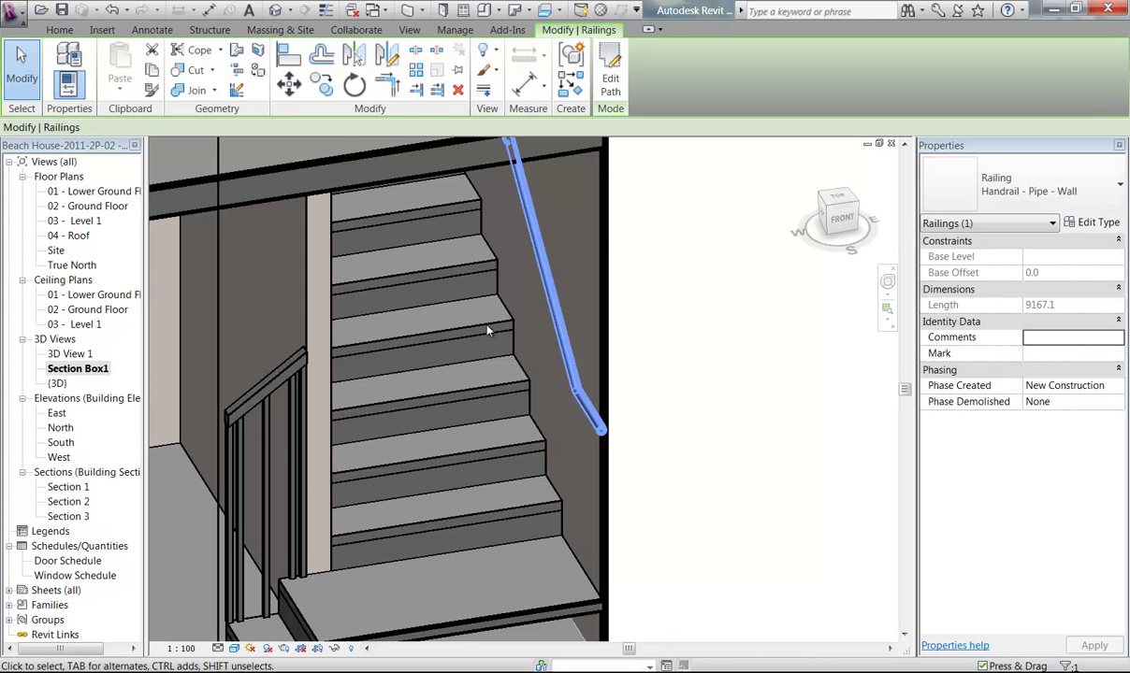
{"action": "mouse_move", "coordinate": [577, 437]}
{"action": "middle_mouse_down", "text": "shift"}
{"action": "mouse_move", "coordinate": [533, 444]}
{"action": "mouse_move", "coordinate": [594, 434]}
{"action": "middle_mouse_up", "text": "shift"}
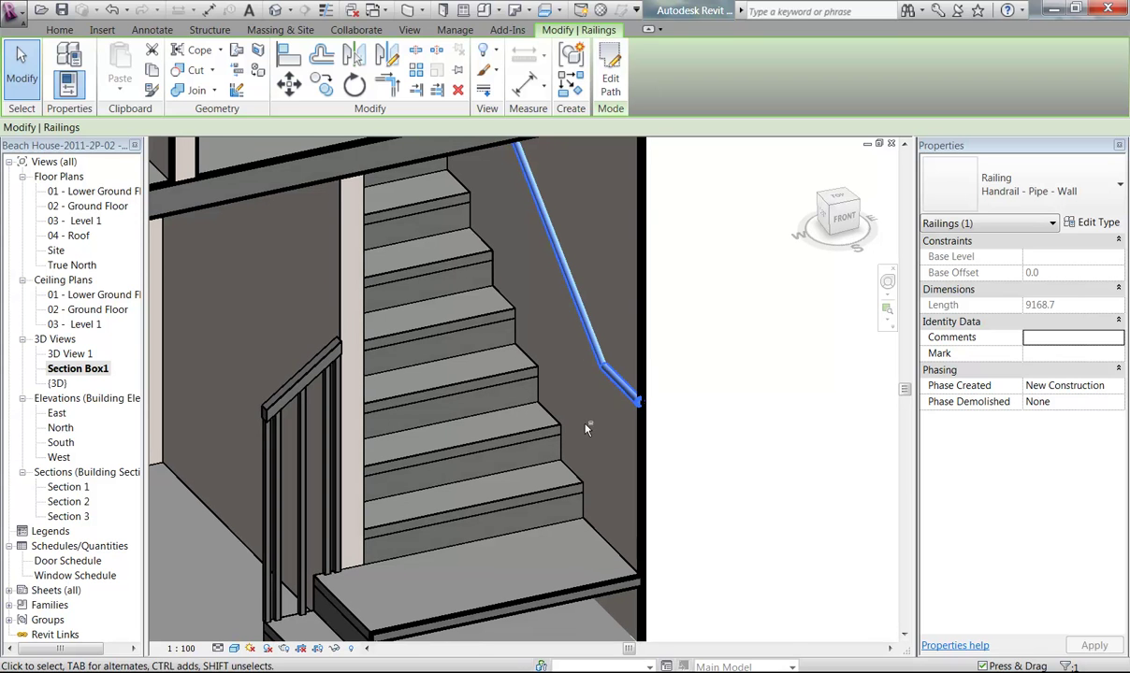
- In the 02 - Ground Floor plan, open the lower stair railing's path, check its offset from the stair edge, and leave the sketch
{"action": "double_click", "coordinate": [68, 208]}
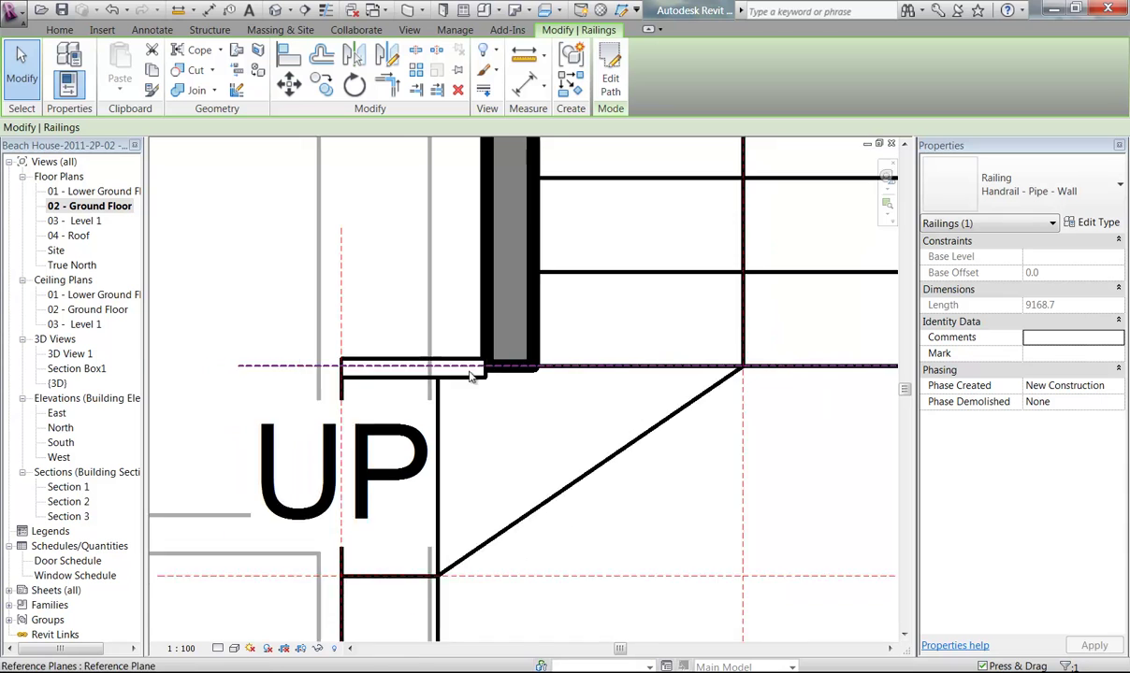
{"action": "scroll", "coordinate": [417, 348], "scroll_direction": "down", "scroll_amount": 2}
{"action": "middle_click_drag", "start_coordinate": [417, 348], "coordinate": [558, 339]}
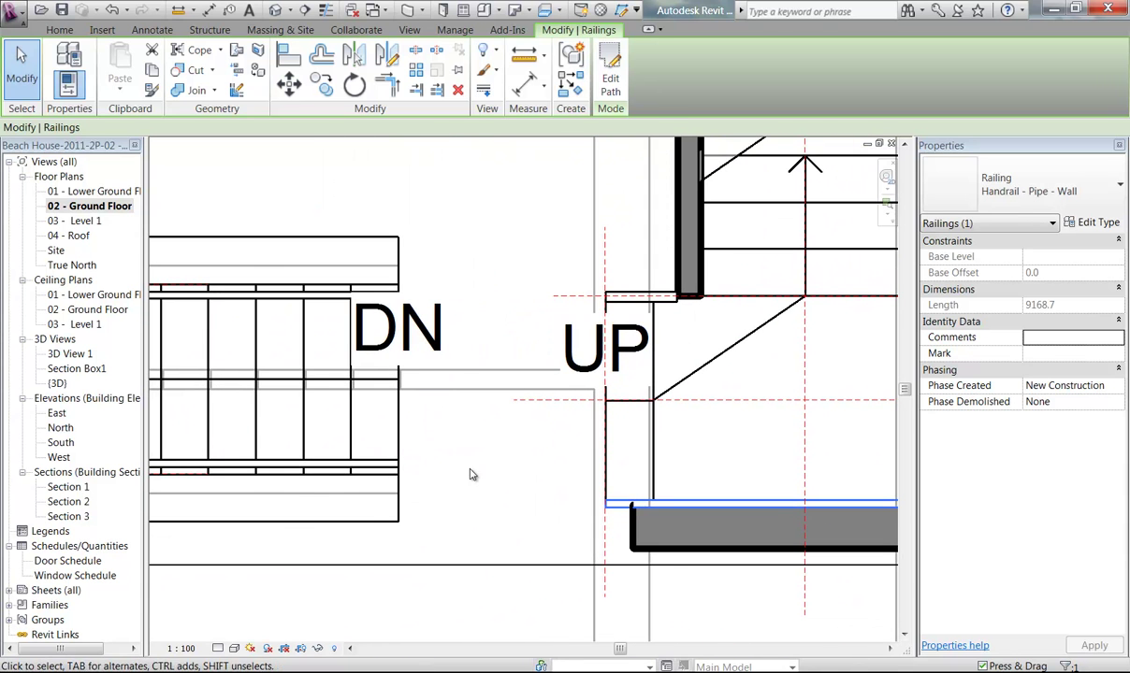
{"action": "left_click", "coordinate": [279, 297]}
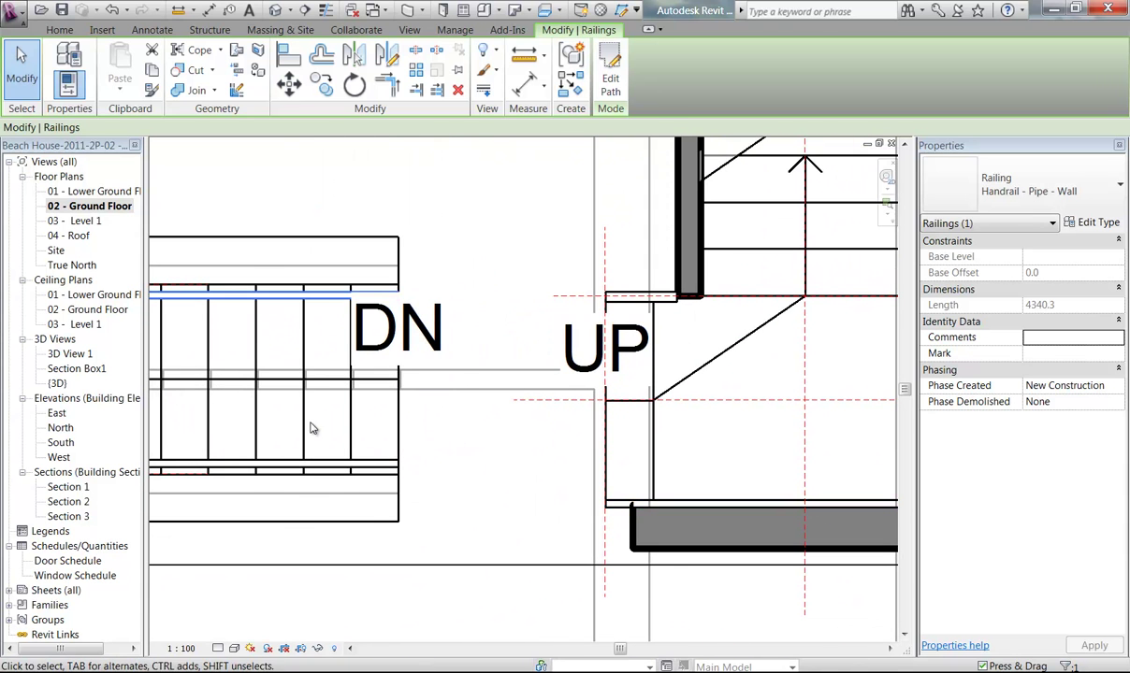
{"action": "left_click", "coordinate": [609, 81]}
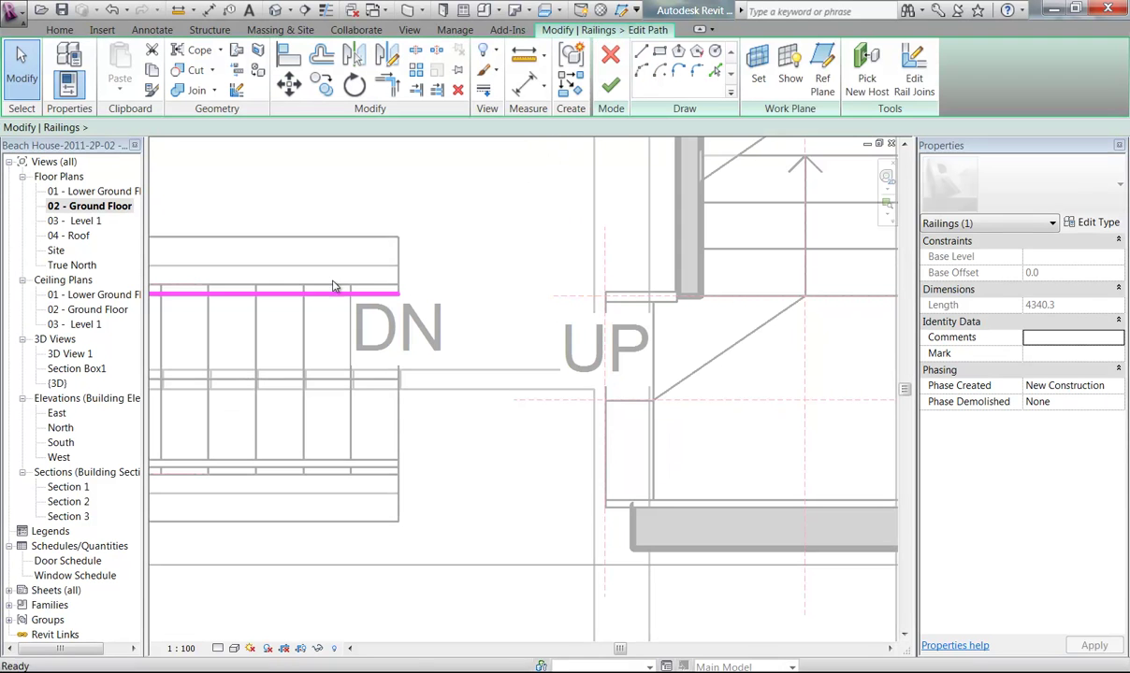
{"action": "left_click", "coordinate": [318, 297]}
{"action": "middle_click_drag", "start_coordinate": [318, 298], "coordinate": [751, 302]}
{"action": "scroll", "coordinate": [192, 303], "scroll_direction": "up", "scroll_amount": 5}
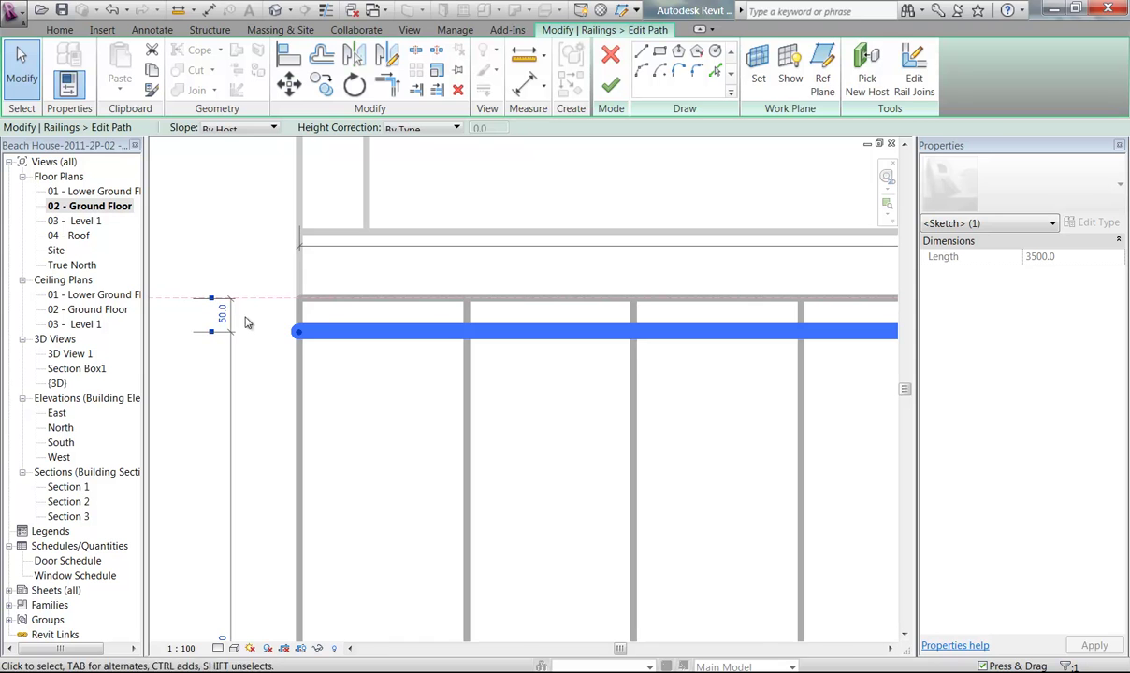
{"action": "scroll", "coordinate": [328, 322], "scroll_direction": "down", "scroll_amount": 3}
{"action": "scroll", "coordinate": [685, 404], "scroll_direction": "down", "scroll_amount": 2}
{"action": "middle_click_drag", "start_coordinate": [658, 417], "coordinate": [365, 361]}
{"action": "middle_click_drag", "start_coordinate": [720, 378], "coordinate": [283, 333]}
{"action": "middle_click_drag", "start_coordinate": [561, 338], "coordinate": [475, 342]}
{"action": "left_click", "coordinate": [613, 56]}
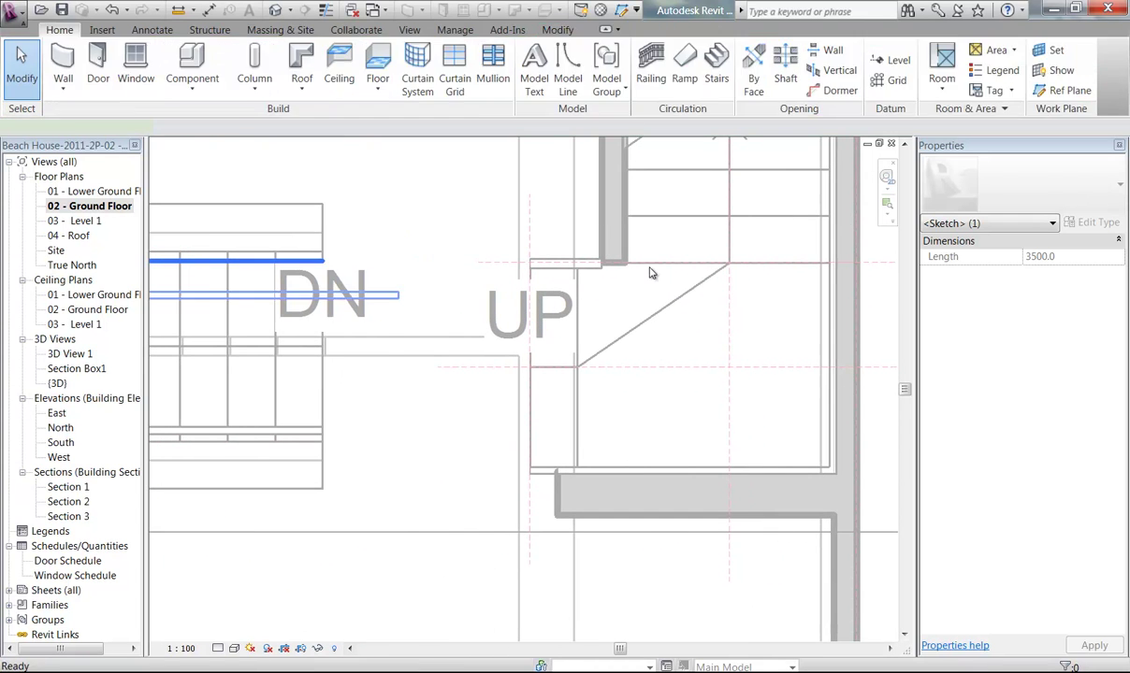
- Edit the upper stair's wall handrail path, offsetting the segments along the bottom landing and outer wall inward by 50 mm without copying
{"action": "middle_click_drag", "start_coordinate": [729, 449], "coordinate": [356, 346]}
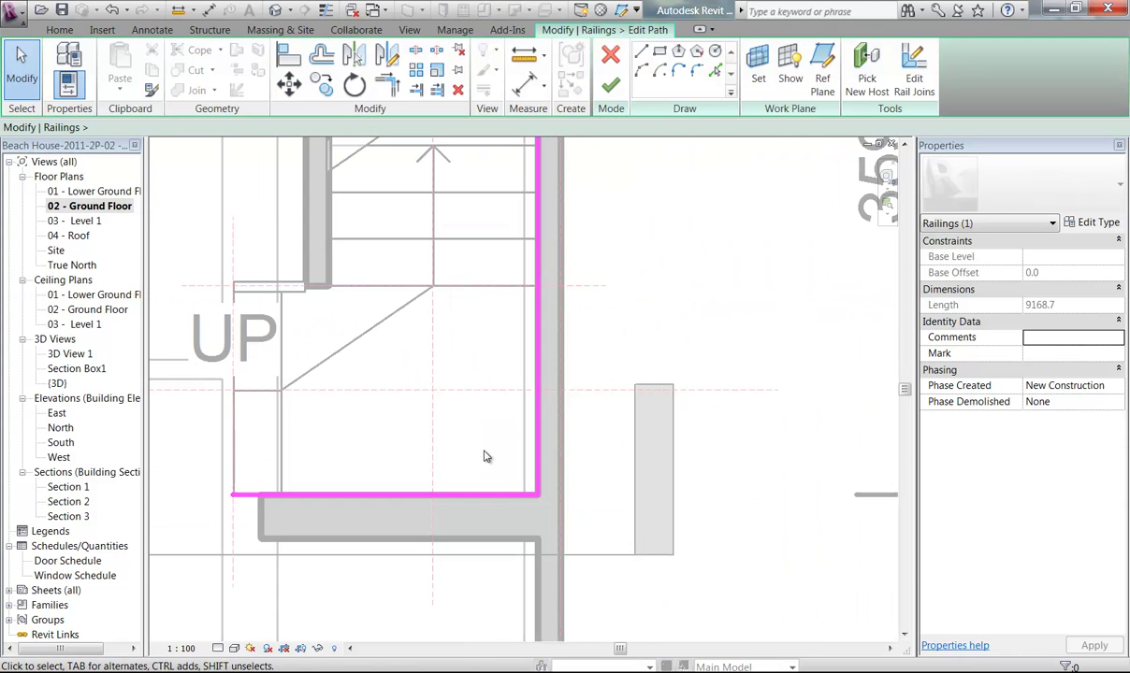
{"action": "middle_click_drag", "start_coordinate": [442, 428], "coordinate": [458, 415]}
{"action": "scroll", "coordinate": [458, 418], "scroll_direction": "up", "scroll_amount": 1}
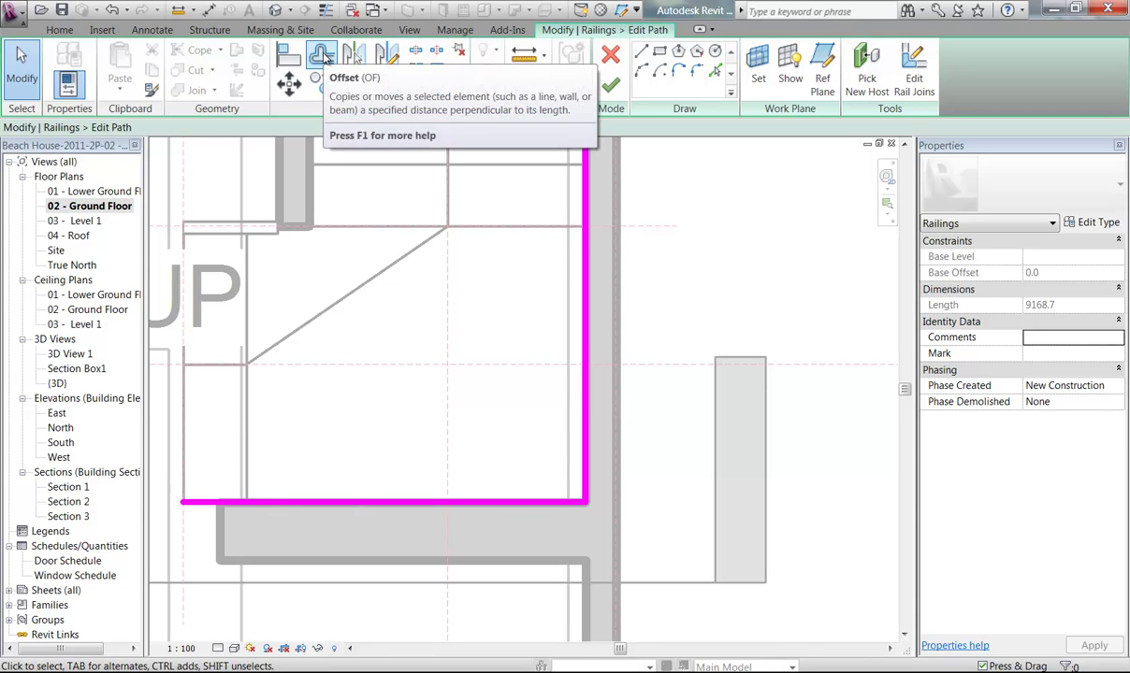
{"action": "left_click", "coordinate": [323, 56]}
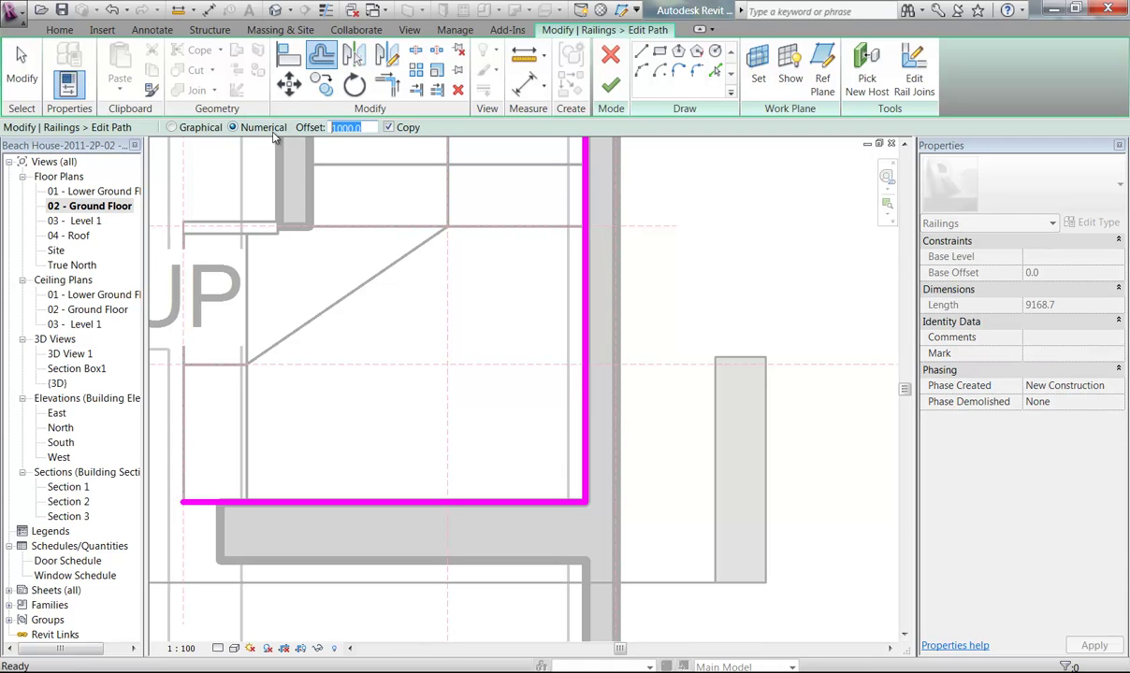
{"action": "key", "text": "BackSpace"}
{"action": "left_click", "coordinate": [390, 128]}
{"action": "middle_click_drag", "start_coordinate": [523, 291], "coordinate": [592, 244]}
{"action": "scroll", "coordinate": [505, 382], "scroll_direction": "up", "scroll_amount": 1}
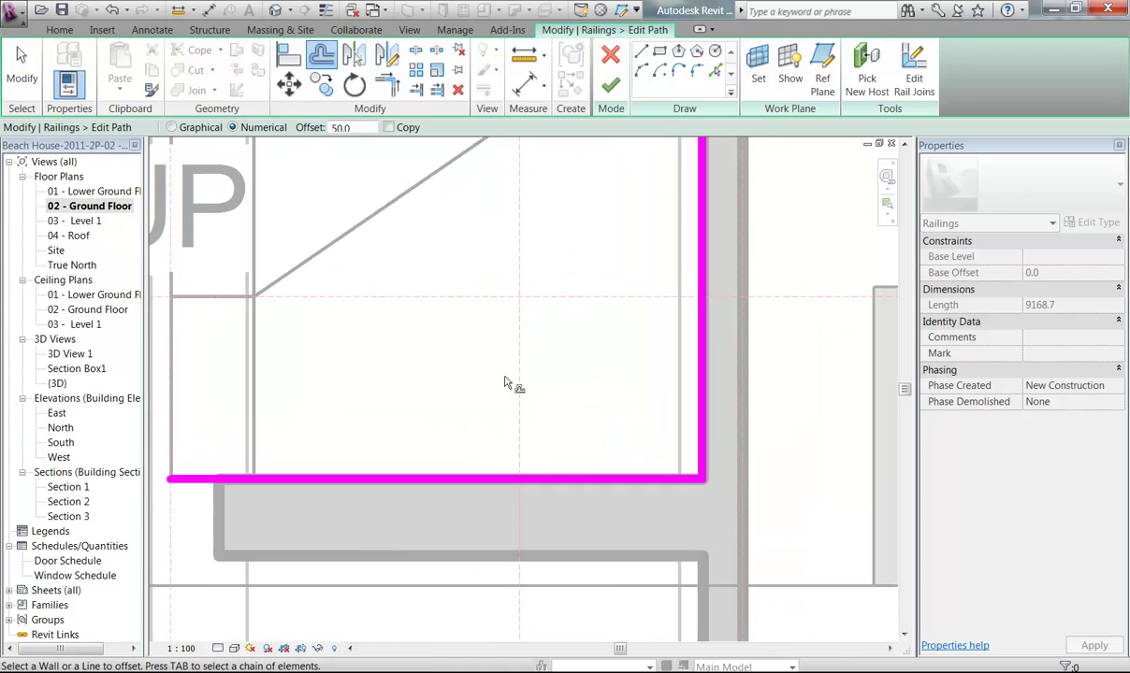
{"action": "left_click", "coordinate": [478, 483]}
{"action": "left_click", "coordinate": [701, 393]}
- Offset the handrail path segment along the far landing inward by the same distance and finish the path edit
{"action": "scroll", "coordinate": [608, 278], "scroll_direction": "down", "scroll_amount": 1}
{"action": "scroll", "coordinate": [608, 273], "scroll_direction": "down", "scroll_amount": 2}
{"action": "middle_click_drag", "start_coordinate": [608, 254], "coordinate": [562, 388]}
{"action": "scroll", "coordinate": [561, 314], "scroll_direction": "down", "scroll_amount": 1}
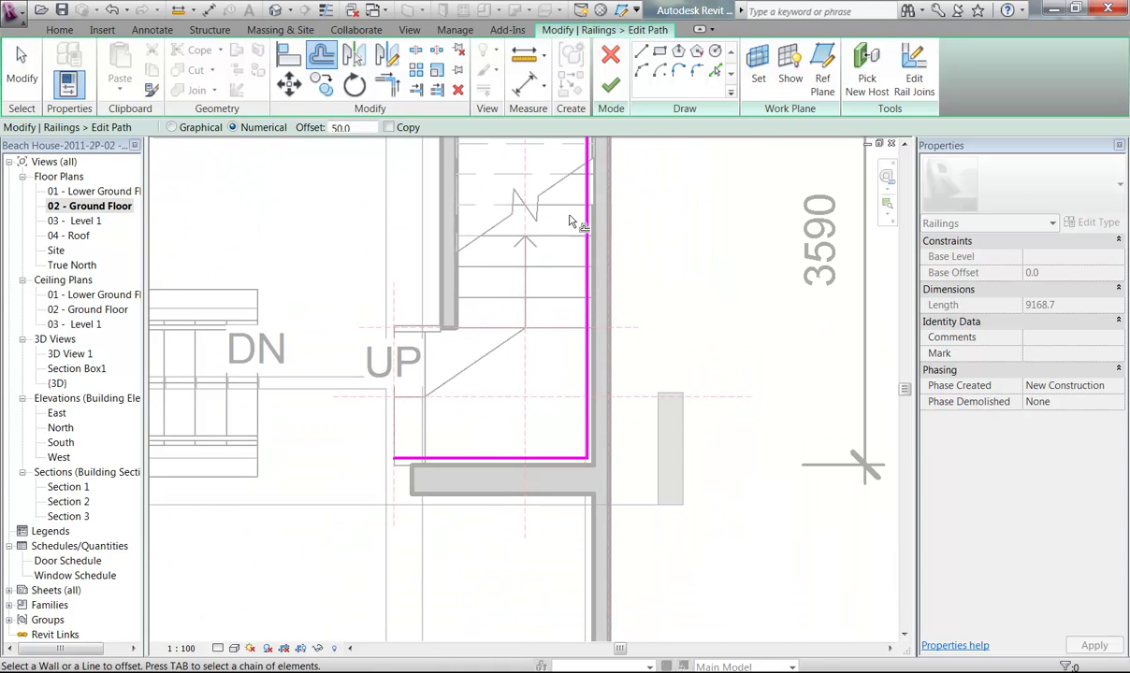
{"action": "middle_click_drag", "start_coordinate": [570, 217], "coordinate": [572, 400]}
{"action": "mouse_move", "coordinate": [527, 267]}
{"action": "middle_mouse_down"}
{"action": "mouse_move", "coordinate": [526, 438]}
{"action": "mouse_move", "coordinate": [571, 461]}
{"action": "middle_mouse_up"}
{"action": "scroll", "coordinate": [558, 345], "scroll_direction": "up", "scroll_amount": 1}
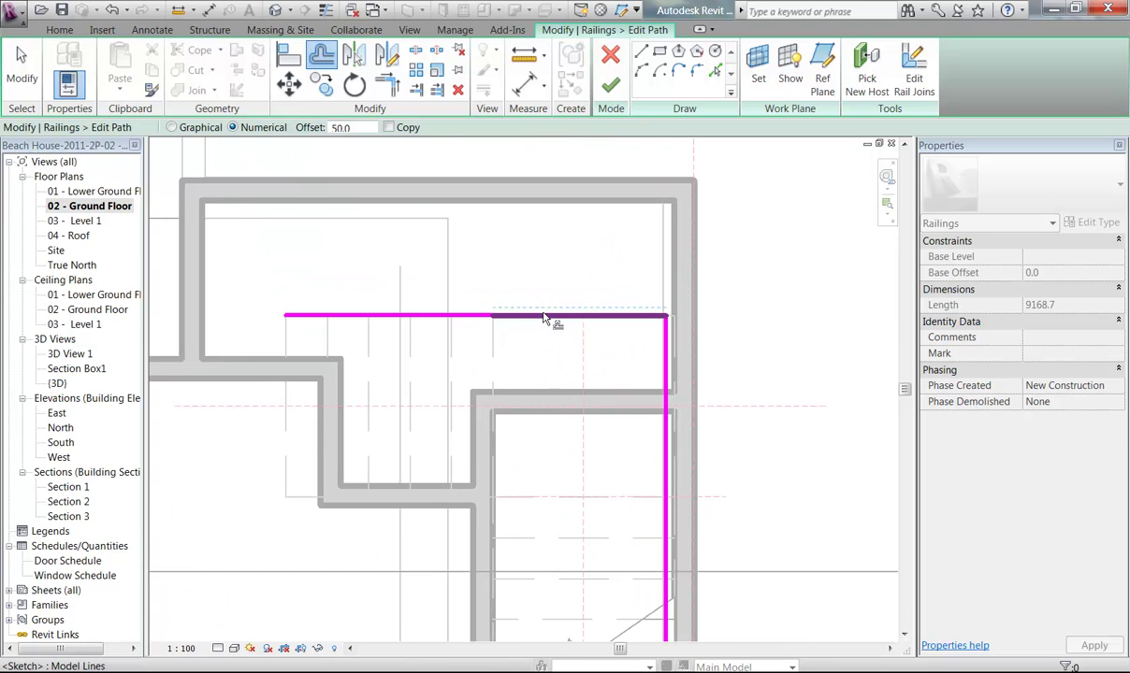
{"action": "left_click", "coordinate": [542, 324]}
{"action": "scroll", "coordinate": [482, 294], "scroll_direction": "down", "scroll_amount": 3}
{"action": "scroll", "coordinate": [520, 417], "scroll_direction": "up", "scroll_amount": 1}
{"action": "mouse_move", "coordinate": [518, 426]}
{"action": "middle_mouse_down"}
{"action": "mouse_move", "coordinate": [499, 295]}
{"action": "mouse_move", "coordinate": [498, 310]}
{"action": "middle_mouse_up"}
{"action": "left_click", "coordinate": [610, 84]}
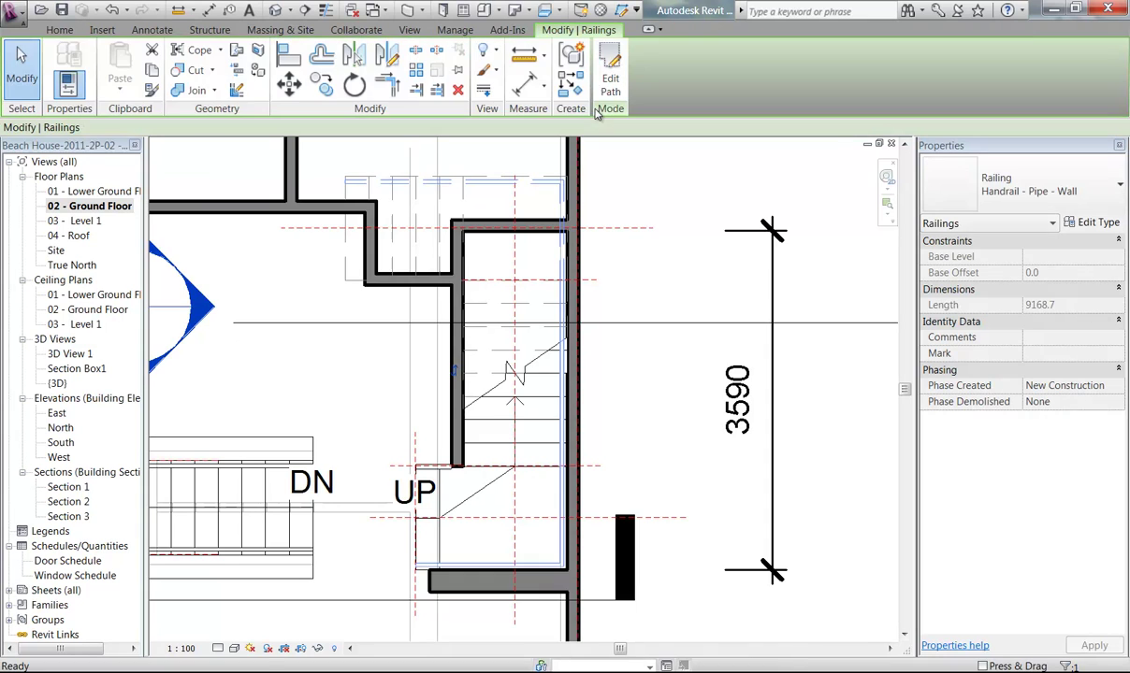
- Inspect the wall handrail's clearance from the outer wall in the Section Box1 view
{"action": "double_click", "coordinate": [77, 368]}
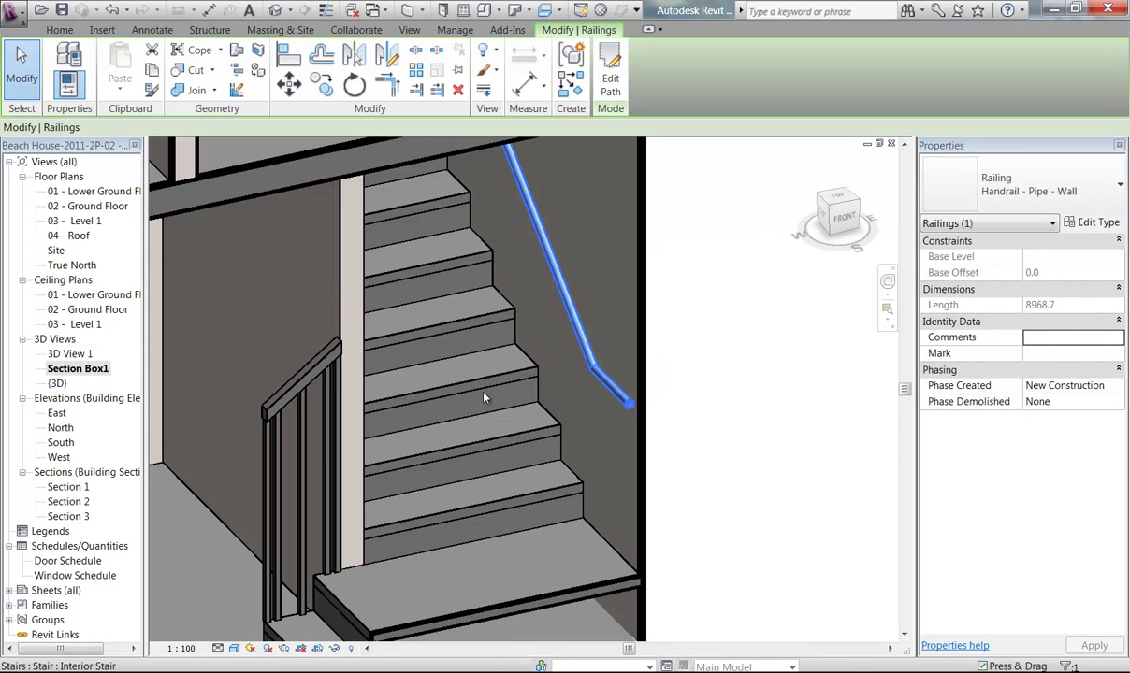
{"action": "middle_click_drag", "start_coordinate": [588, 427], "coordinate": [576, 376], "text": "shift"}
{"action": "scroll", "coordinate": [575, 391], "scroll_direction": "down", "scroll_amount": 2}
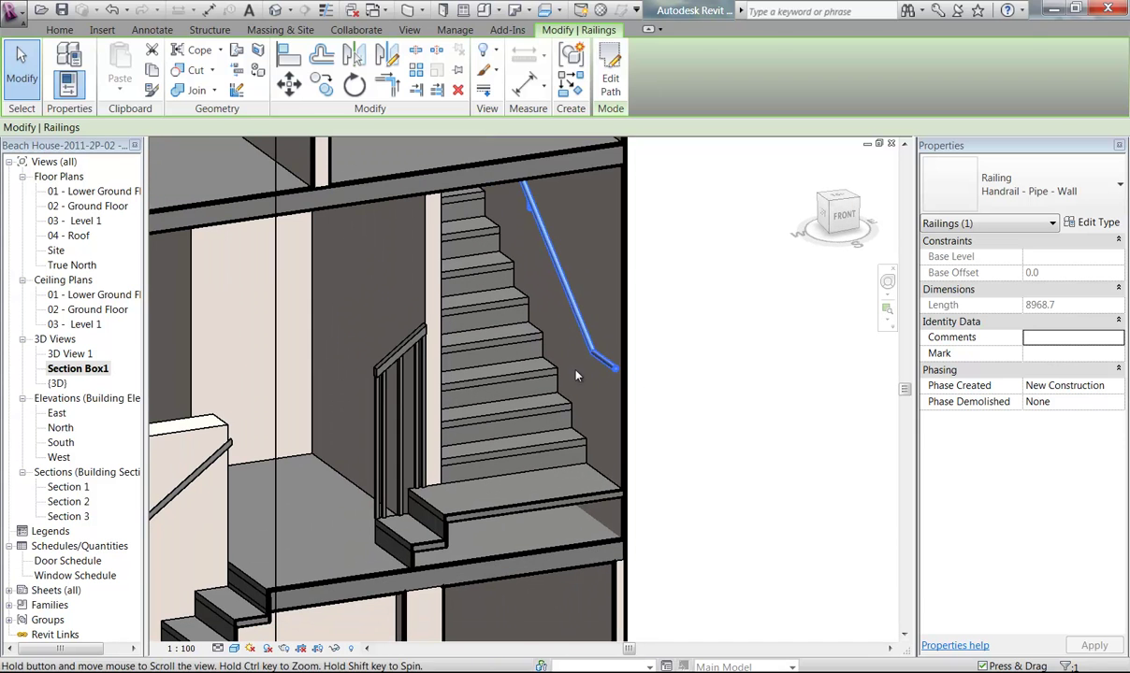
{"action": "left_click", "coordinate": [692, 384]}
{"action": "scroll", "coordinate": [486, 360], "scroll_direction": "up", "scroll_amount": 1}
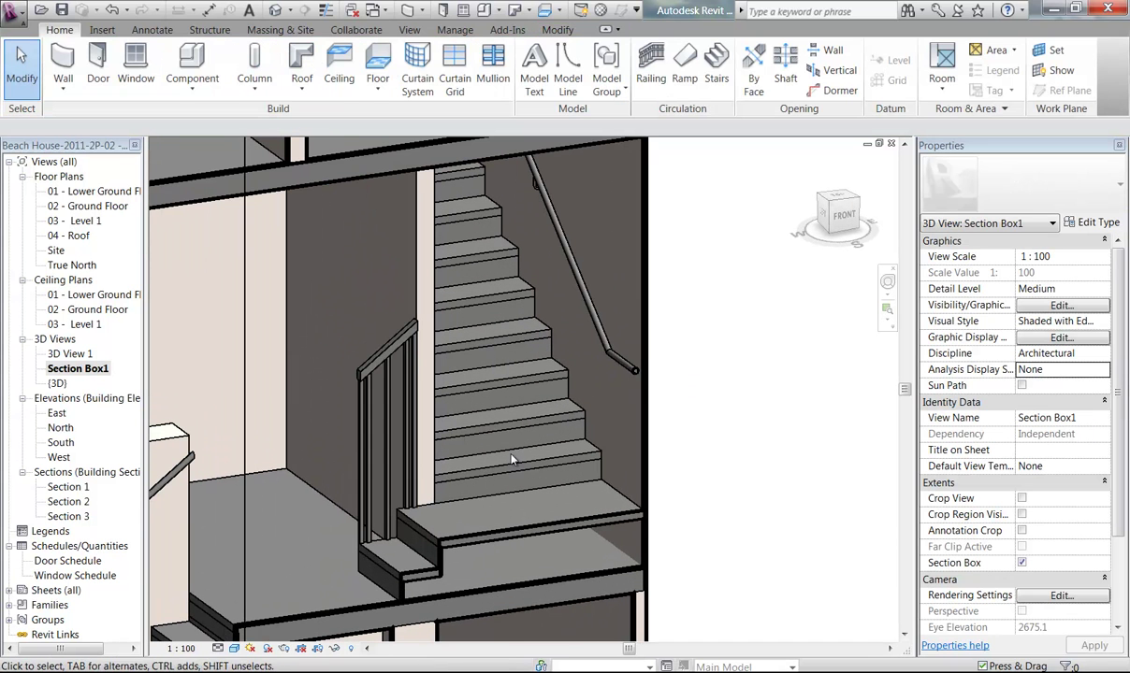
- Change the short 1100mm railing beside the upper stair's first steps to the 900mm Pipe type
{"action": "left_click", "coordinate": [373, 393]}
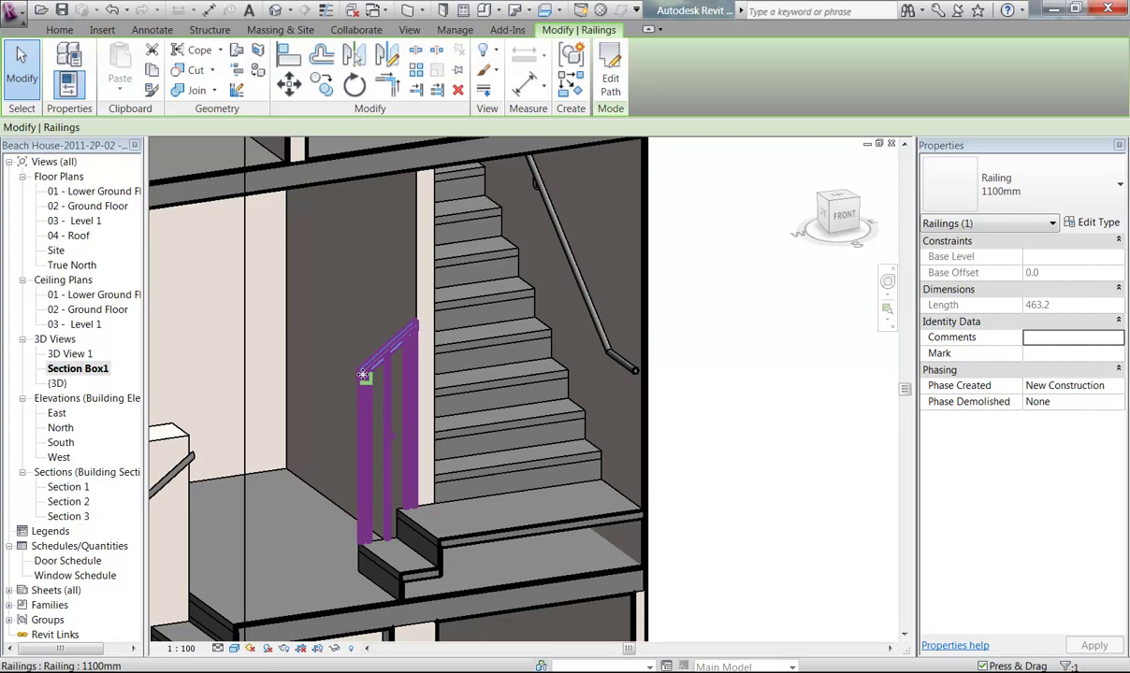
{"action": "left_click", "coordinate": [629, 374]}
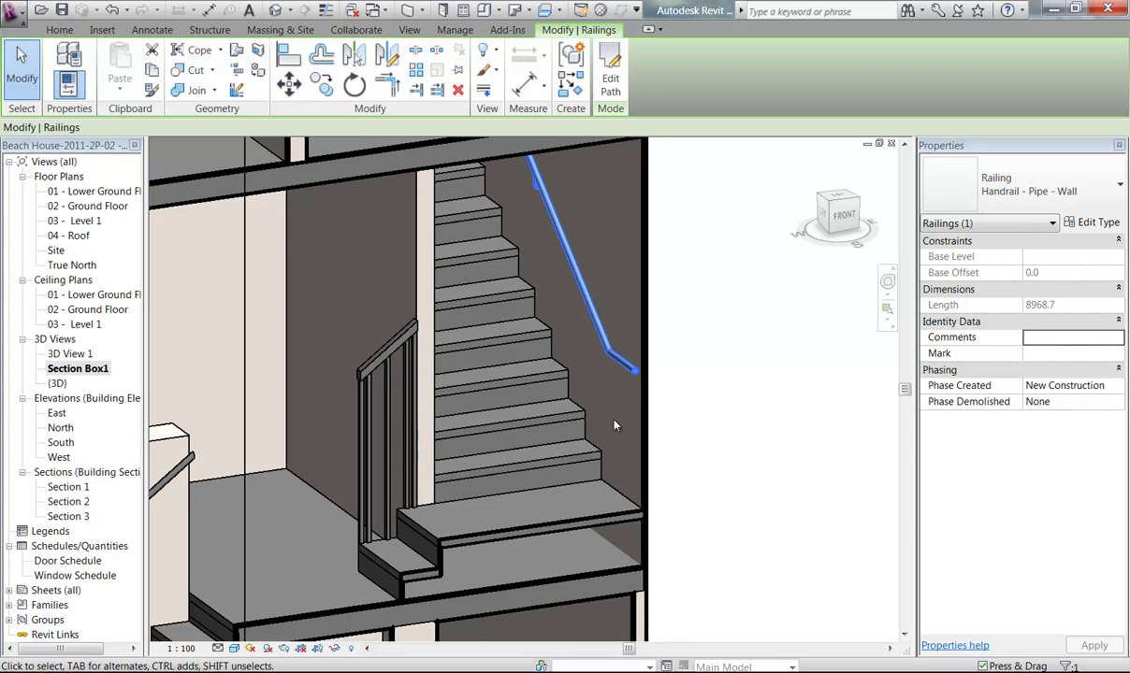
{"action": "left_click", "coordinate": [365, 378]}
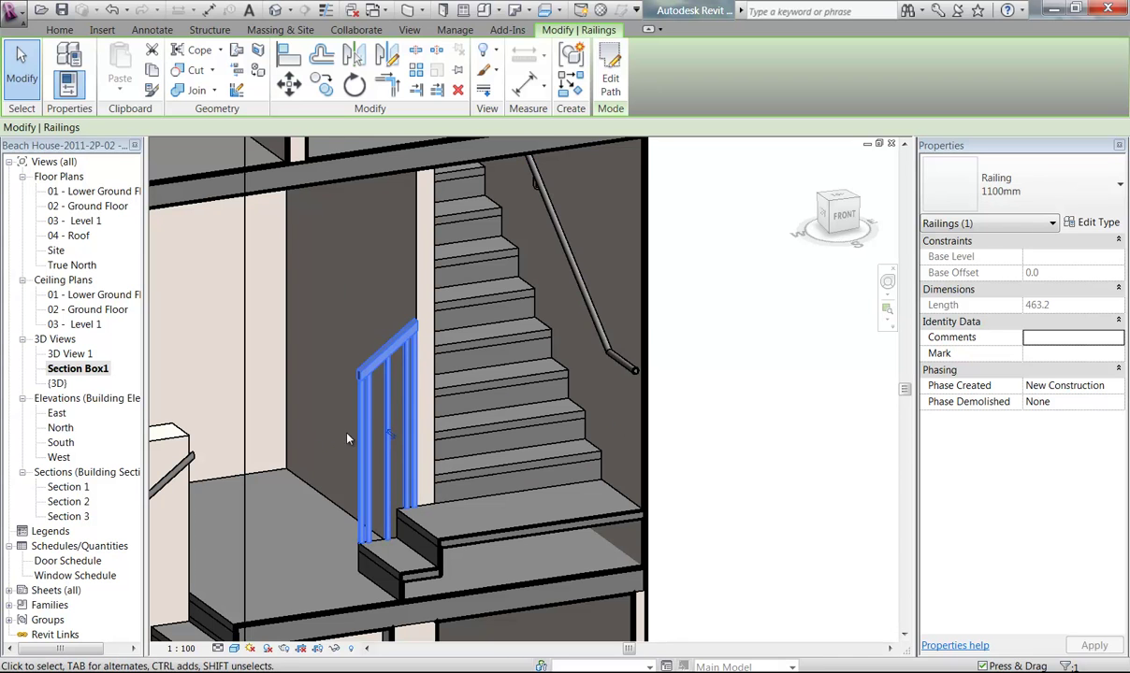
{"action": "left_click", "coordinate": [1041, 191]}
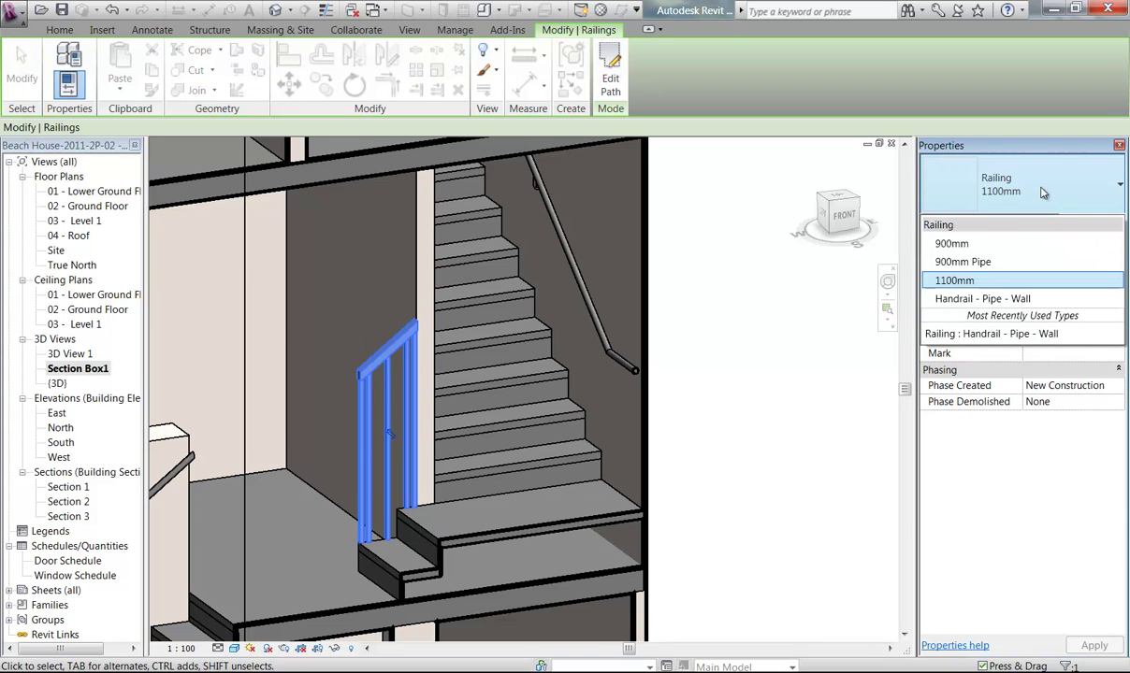
{"action": "left_click", "coordinate": [985, 265]}
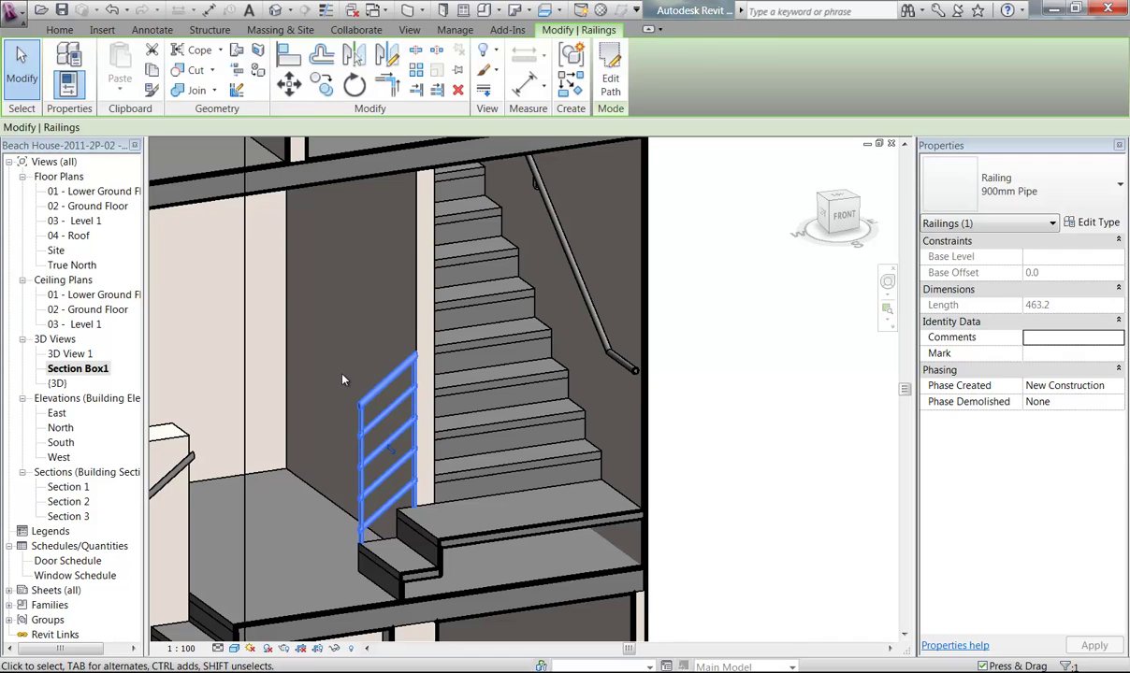
{"action": "key", "text": "Escape"}
{"action": "scroll", "coordinate": [343, 380], "scroll_direction": "up", "scroll_amount": 2}
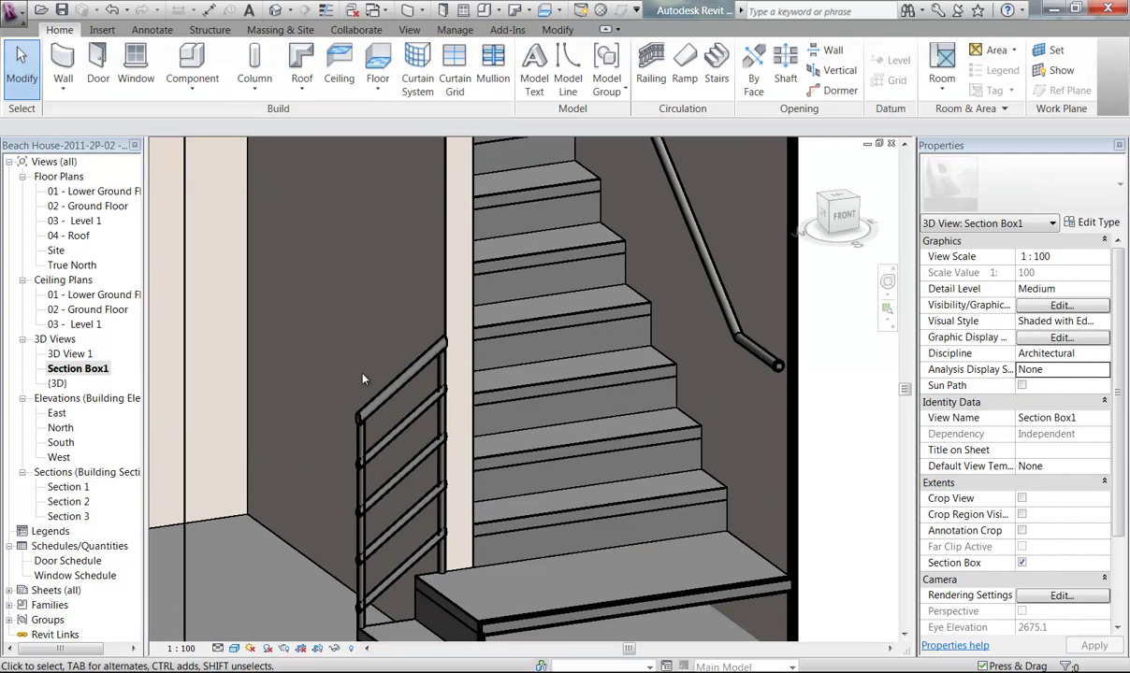
- In the 02 - Ground Floor plan, extend the free end of the 230 mm wall beside the upper stair to the first riser's reference plane
{"action": "scroll", "coordinate": [522, 357], "scroll_direction": "down", "scroll_amount": 5}
{"action": "middle_click_drag", "start_coordinate": [509, 400], "coordinate": [524, 489], "text": "shift"}
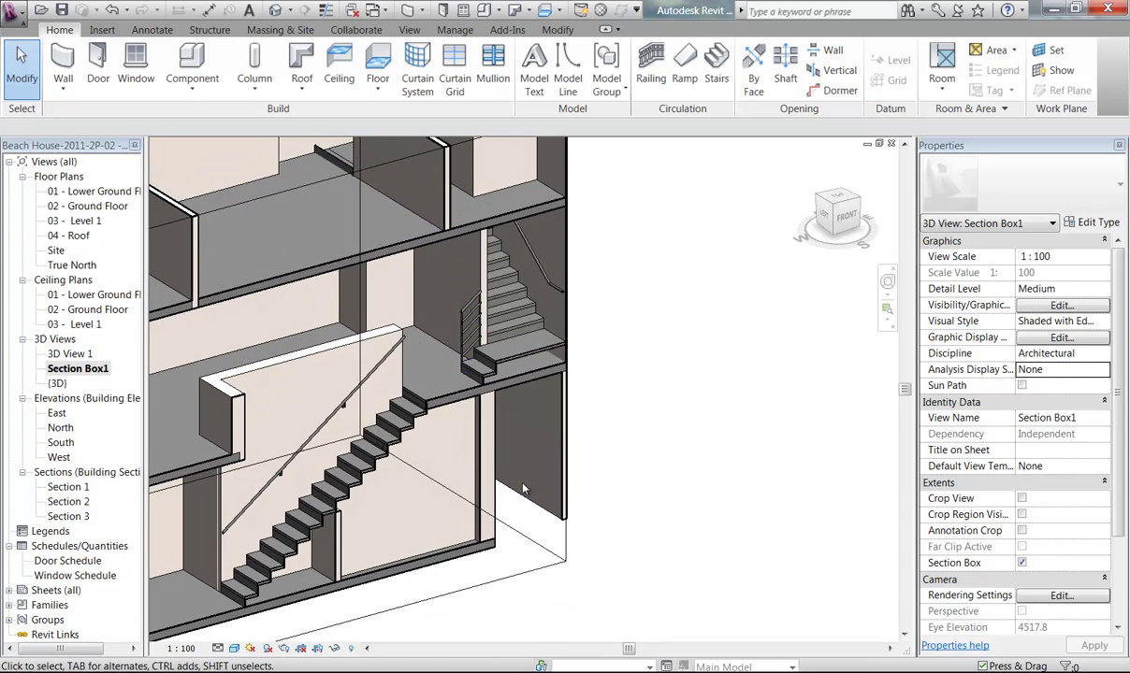
{"action": "double_click", "coordinate": [101, 206]}
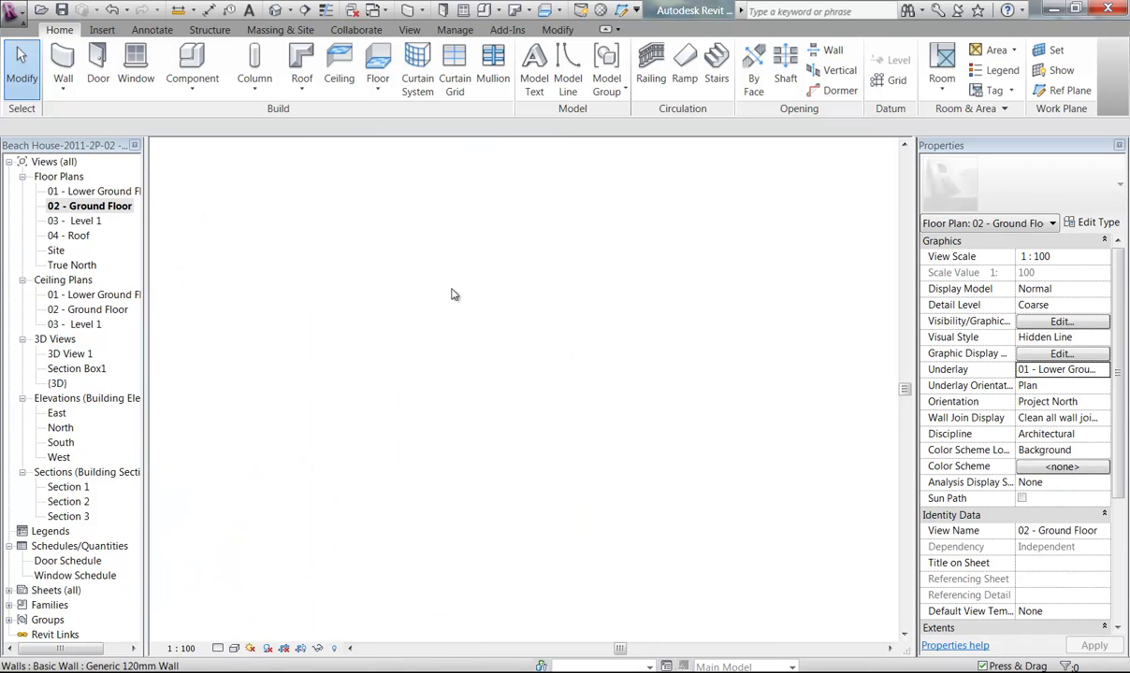
{"action": "middle_click_drag", "start_coordinate": [431, 382], "coordinate": [447, 354]}
{"action": "scroll", "coordinate": [500, 555], "scroll_direction": "up", "scroll_amount": 2}
{"action": "middle_click_drag", "start_coordinate": [499, 555], "coordinate": [543, 429]}
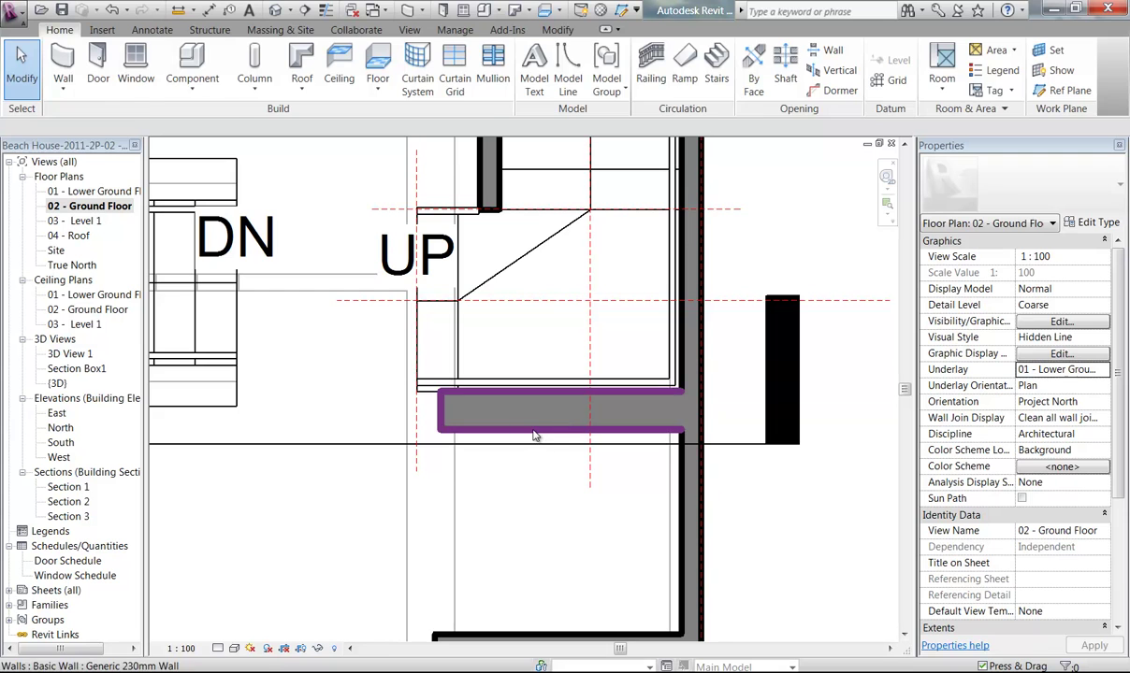
{"action": "left_click", "coordinate": [533, 431]}
{"action": "scroll", "coordinate": [379, 403], "scroll_direction": "up", "scroll_amount": 2}
{"action": "scroll", "coordinate": [476, 397], "scroll_direction": "up", "scroll_amount": 3}
{"action": "left_click_drag", "start_coordinate": [499, 518], "coordinate": [419, 520]}
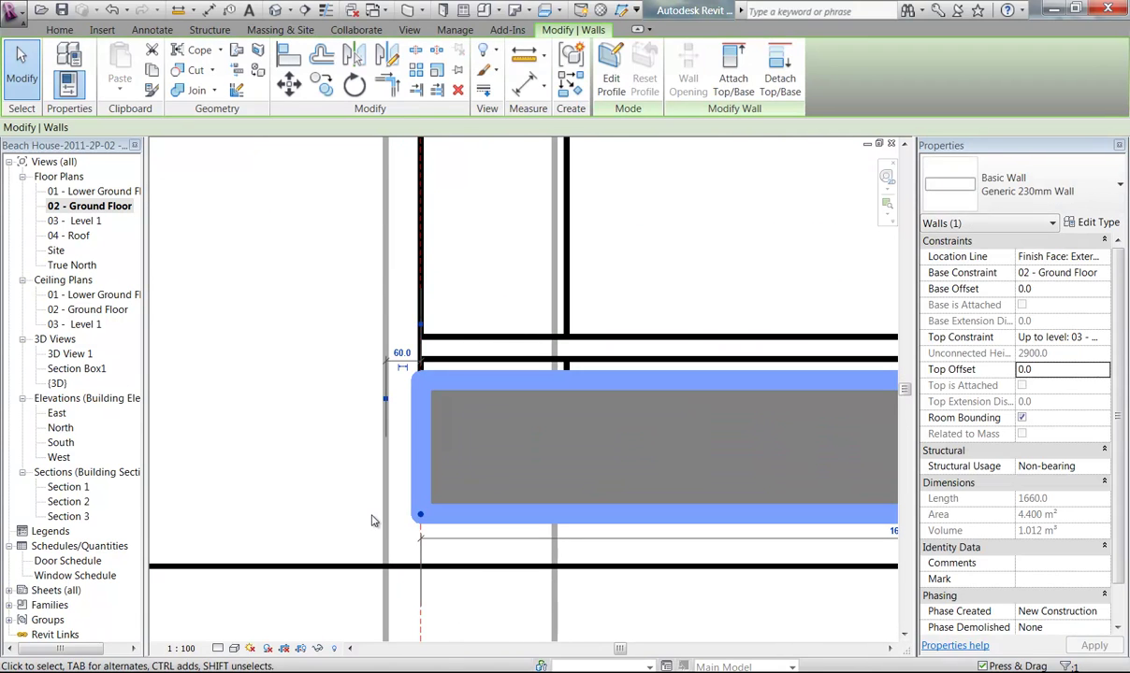
{"action": "left_click", "coordinate": [295, 329]}
{"action": "scroll", "coordinate": [296, 328], "scroll_direction": "down", "scroll_amount": 4}
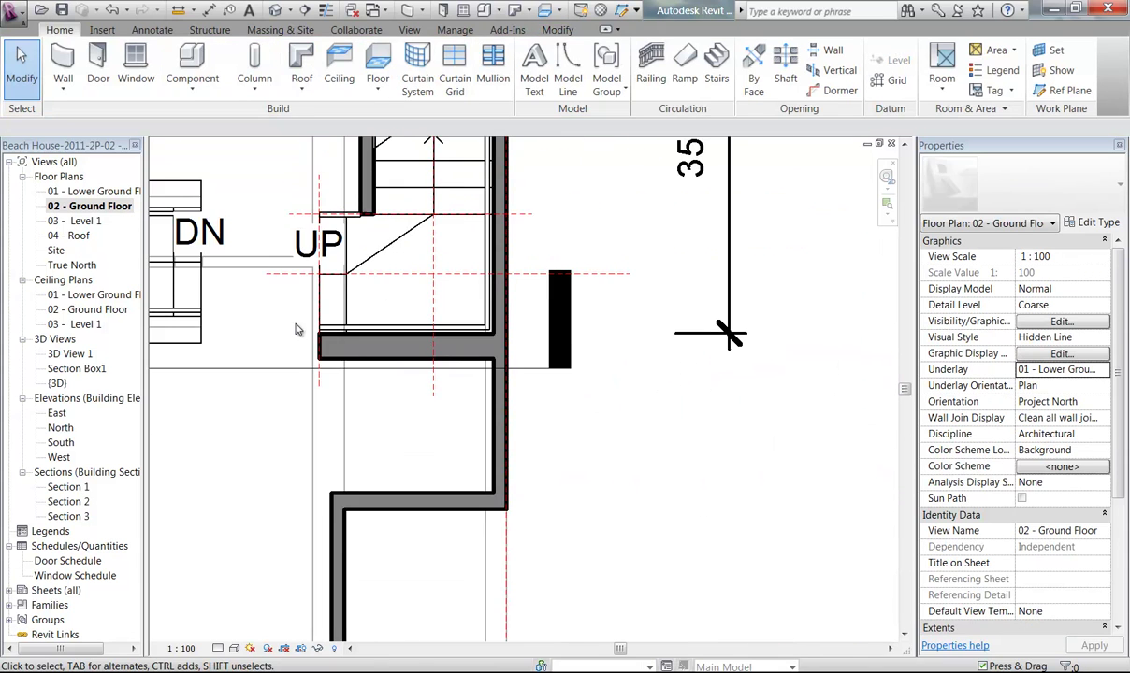
- In the Section Box1 view, pull the section box's front face outward past the extended wall and inspect the stair entry
{"action": "double_click", "coordinate": [73, 370]}
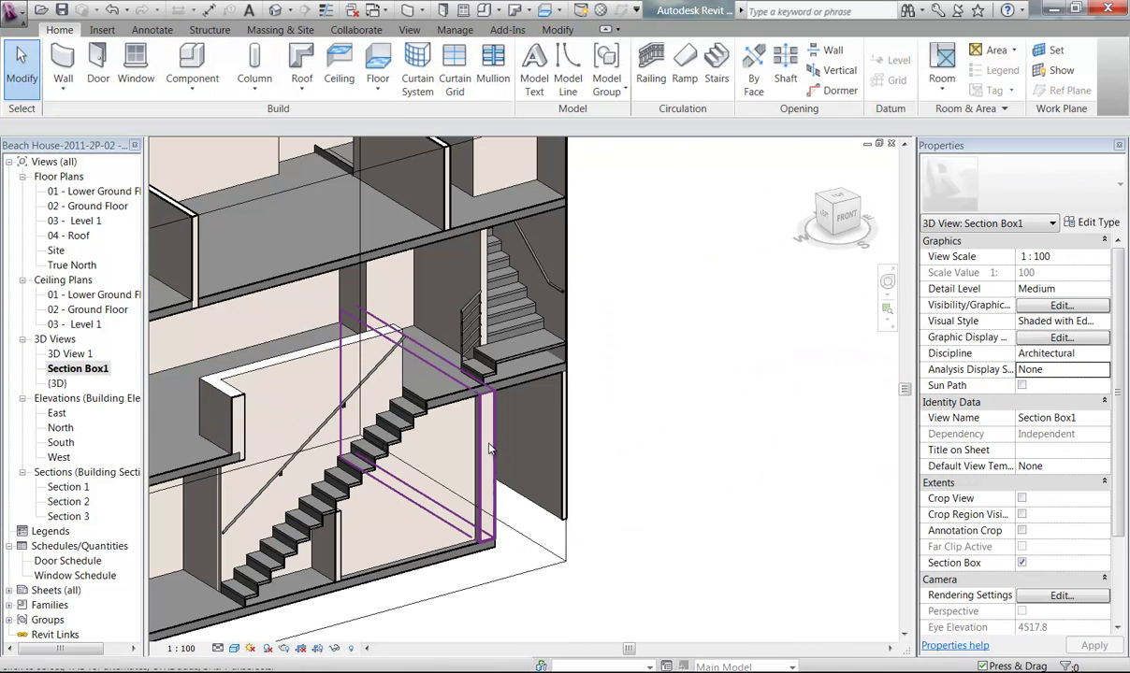
{"action": "left_click", "coordinate": [521, 579]}
{"action": "middle_click_drag", "start_coordinate": [315, 392], "coordinate": [417, 371]}
{"action": "left_click_drag", "start_coordinate": [340, 409], "coordinate": [370, 427]}
{"action": "mouse_move", "coordinate": [527, 389]}
{"action": "middle_mouse_down", "text": "shift"}
{"action": "mouse_move", "coordinate": [648, 345]}
{"action": "mouse_move", "coordinate": [534, 419]}
{"action": "mouse_move", "coordinate": [537, 373]}
{"action": "middle_mouse_up", "text": "shift"}
{"action": "scroll", "coordinate": [564, 280], "scroll_direction": "up", "scroll_amount": 5}
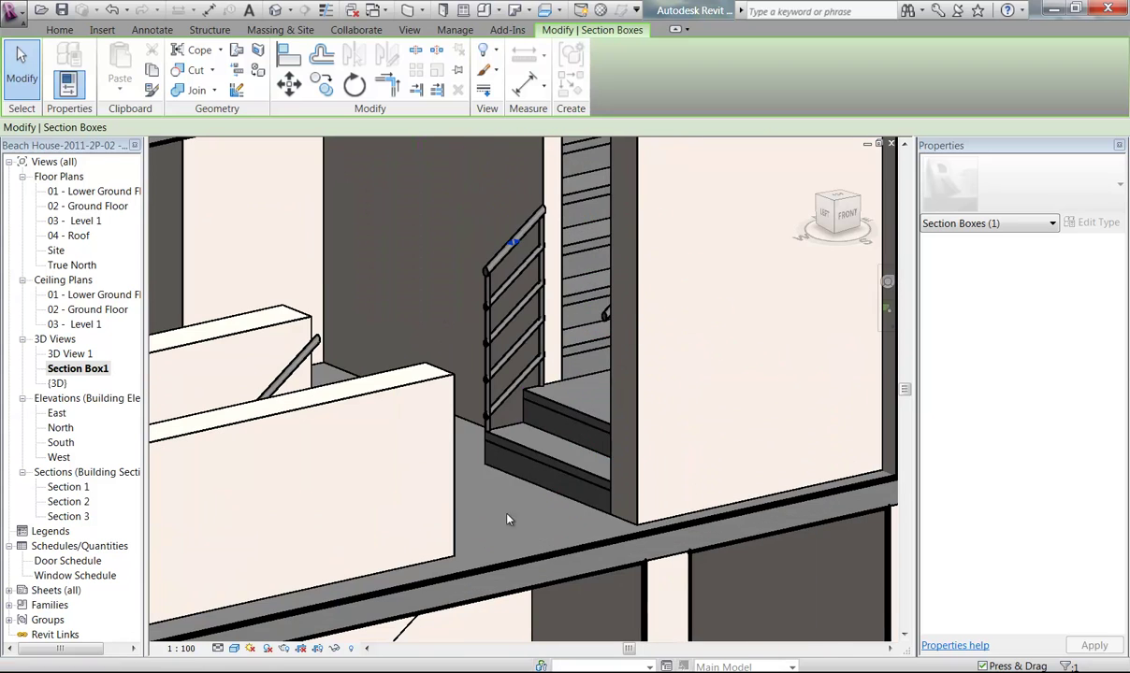
{"action": "scroll", "coordinate": [515, 439], "scroll_direction": "up", "scroll_amount": 2}
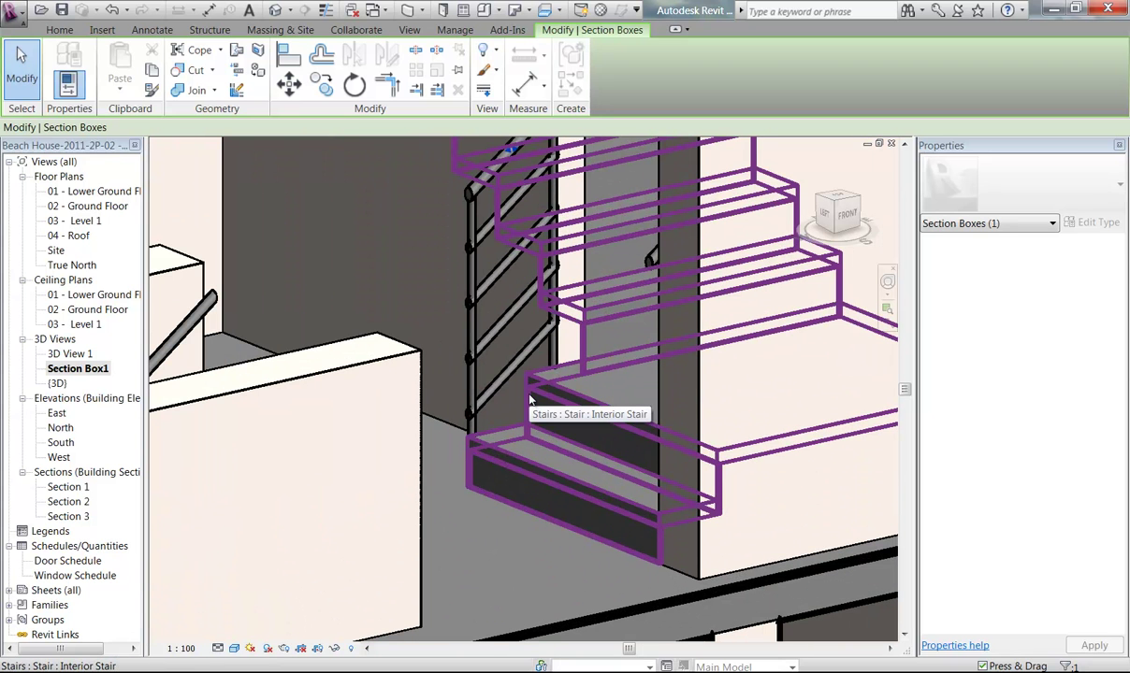
{"action": "scroll", "coordinate": [522, 524], "scroll_direction": "down", "scroll_amount": 5}
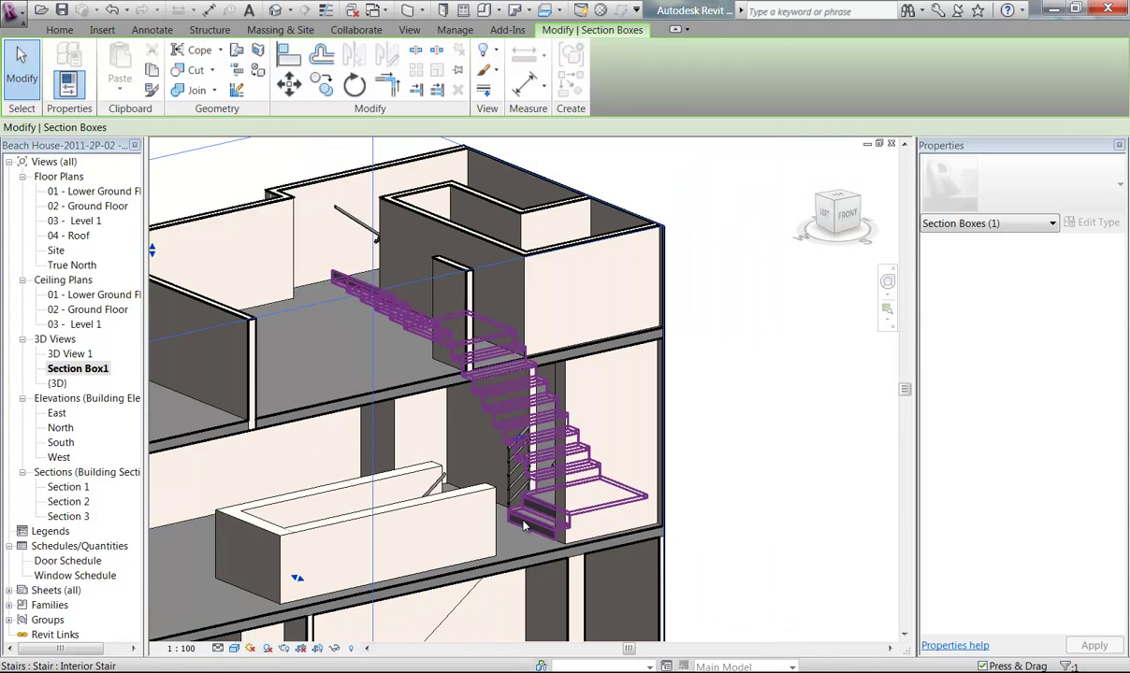
{"action": "key", "text": "Escape"}
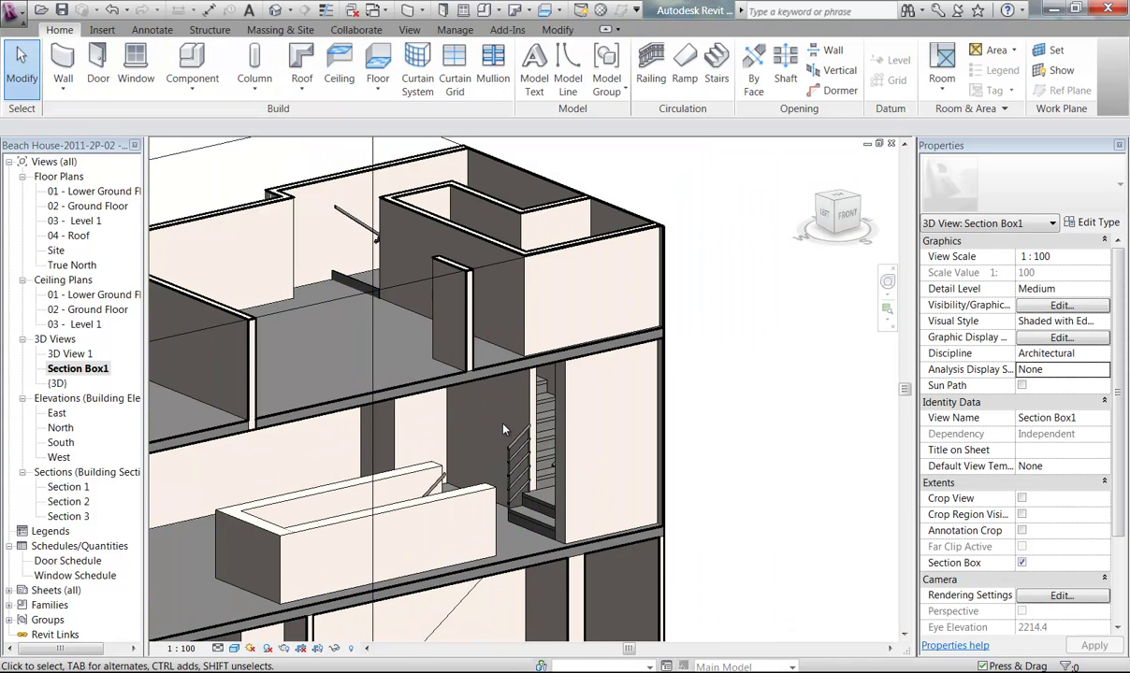
- Select the upper Interior Stair where it meets the Level 1 floor and set its desired number of risers to 17
{"action": "middle_click_drag", "start_coordinate": [504, 430], "coordinate": [467, 497], "text": "shift"}
{"action": "left_click", "coordinate": [447, 407]}
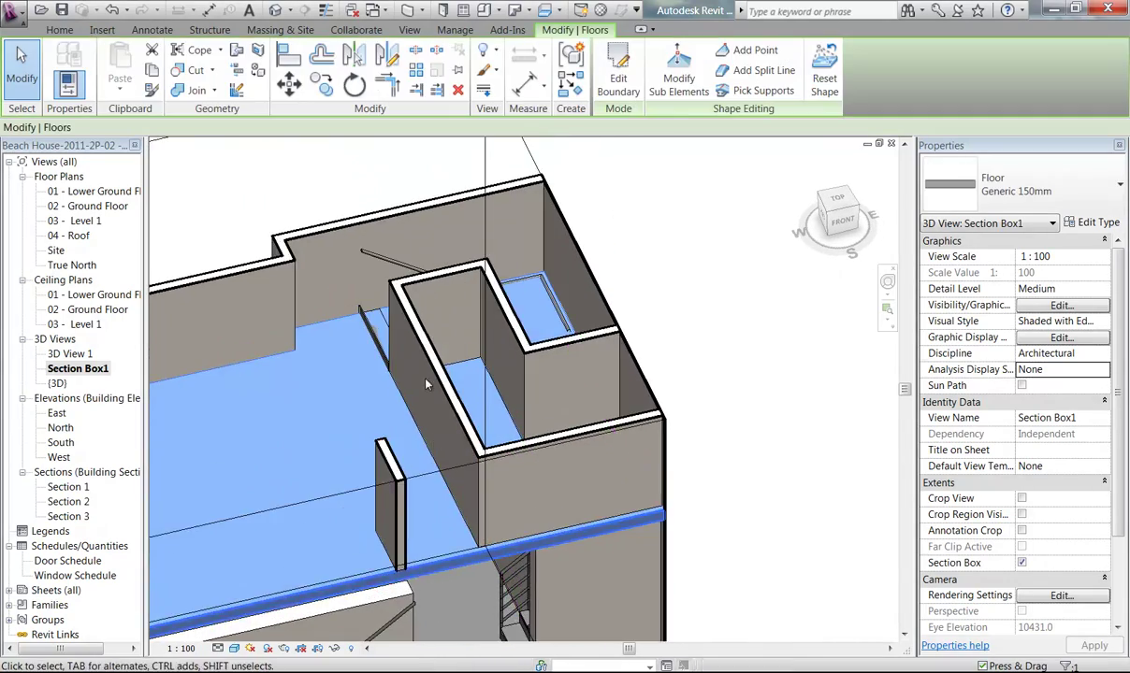
{"action": "scroll", "coordinate": [401, 356], "scroll_direction": "up", "scroll_amount": 6}
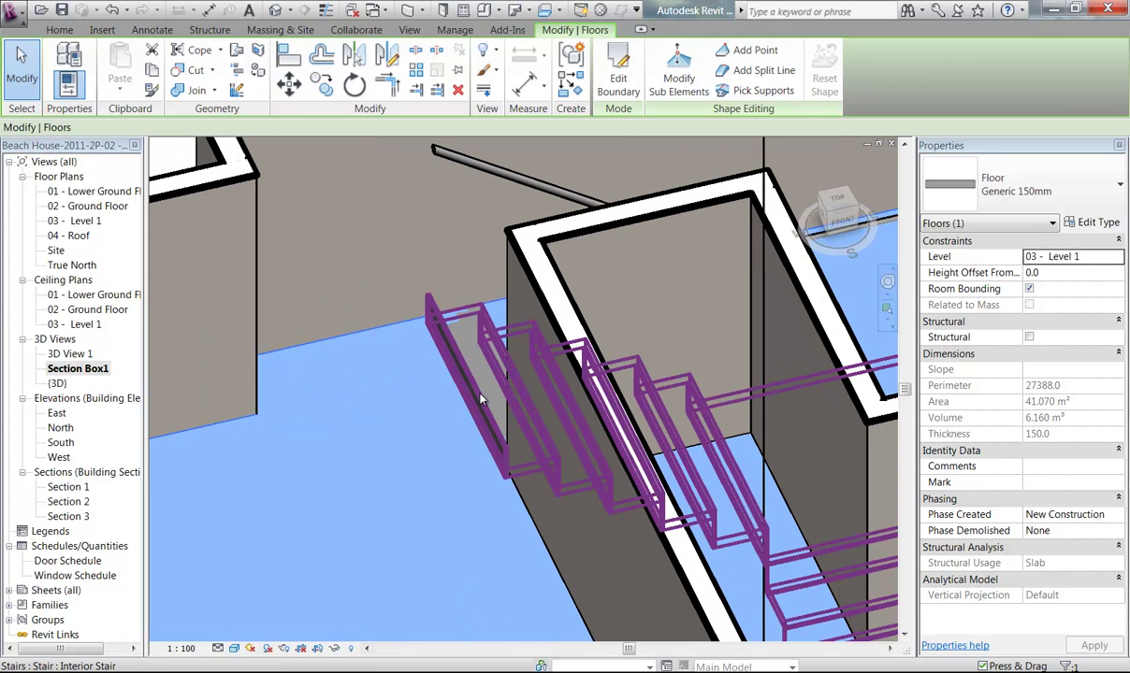
{"action": "key", "text": "Escape"}
{"action": "left_click", "coordinate": [461, 383]}
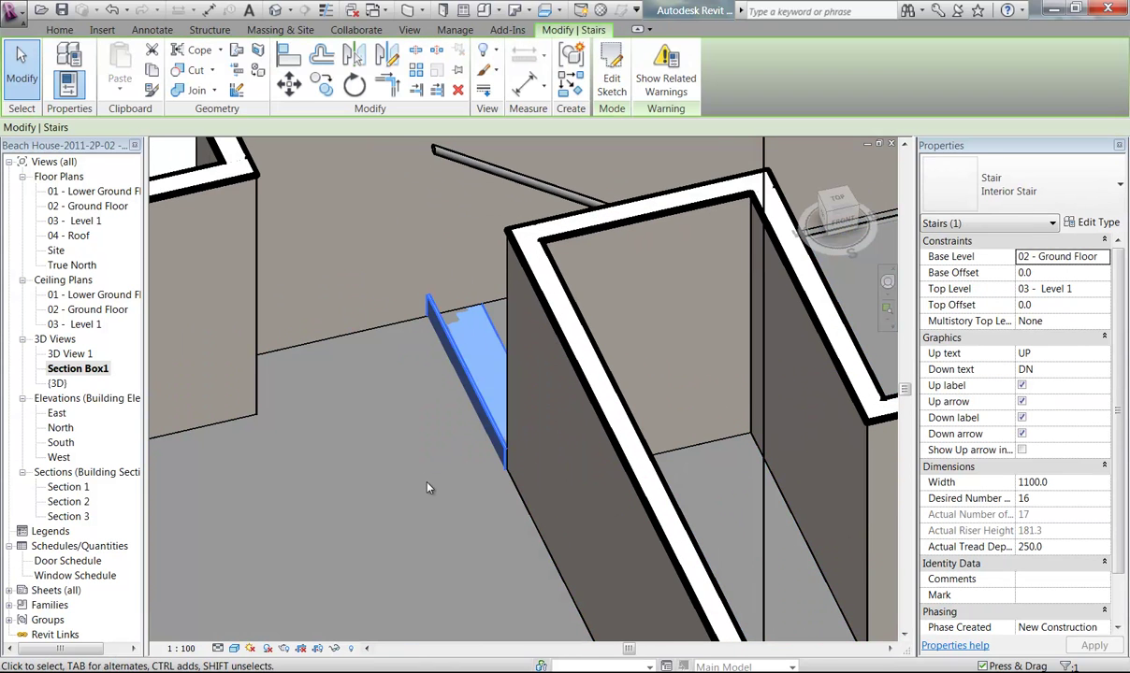
{"action": "scroll", "coordinate": [427, 489], "scroll_direction": "down", "scroll_amount": 5}
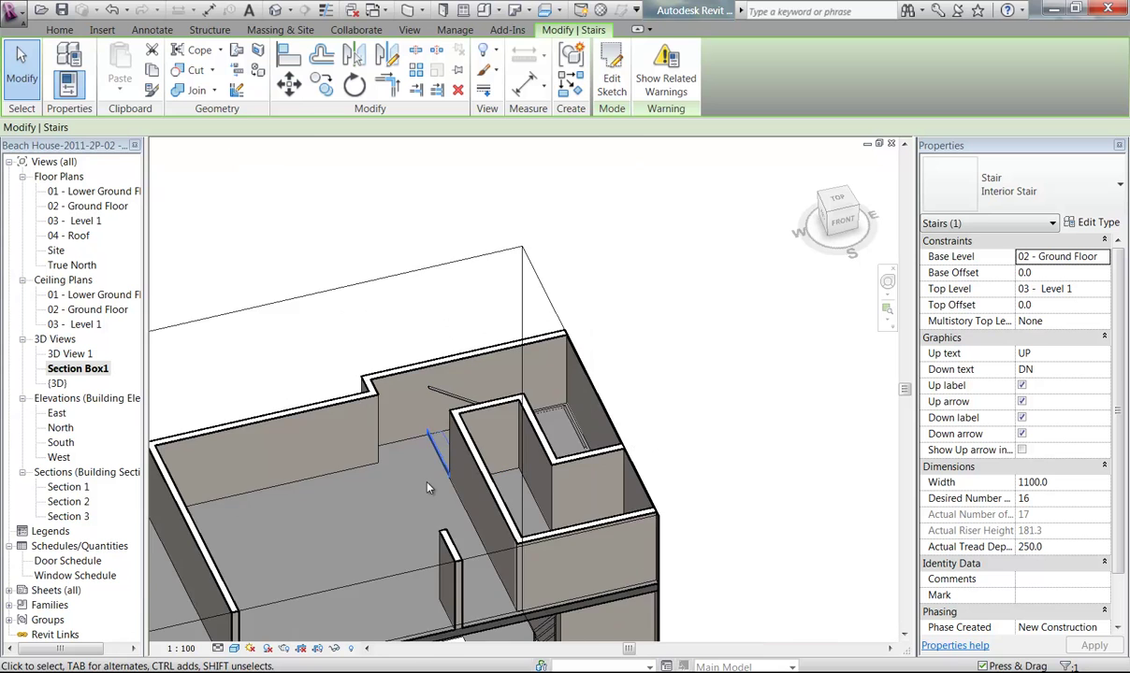
{"action": "scroll", "coordinate": [427, 489], "scroll_direction": "up", "scroll_amount": 5}
{"action": "middle_click_drag", "start_coordinate": [428, 489], "coordinate": [431, 438]}
{"action": "scroll", "coordinate": [425, 430], "scroll_direction": "up", "scroll_amount": 1}
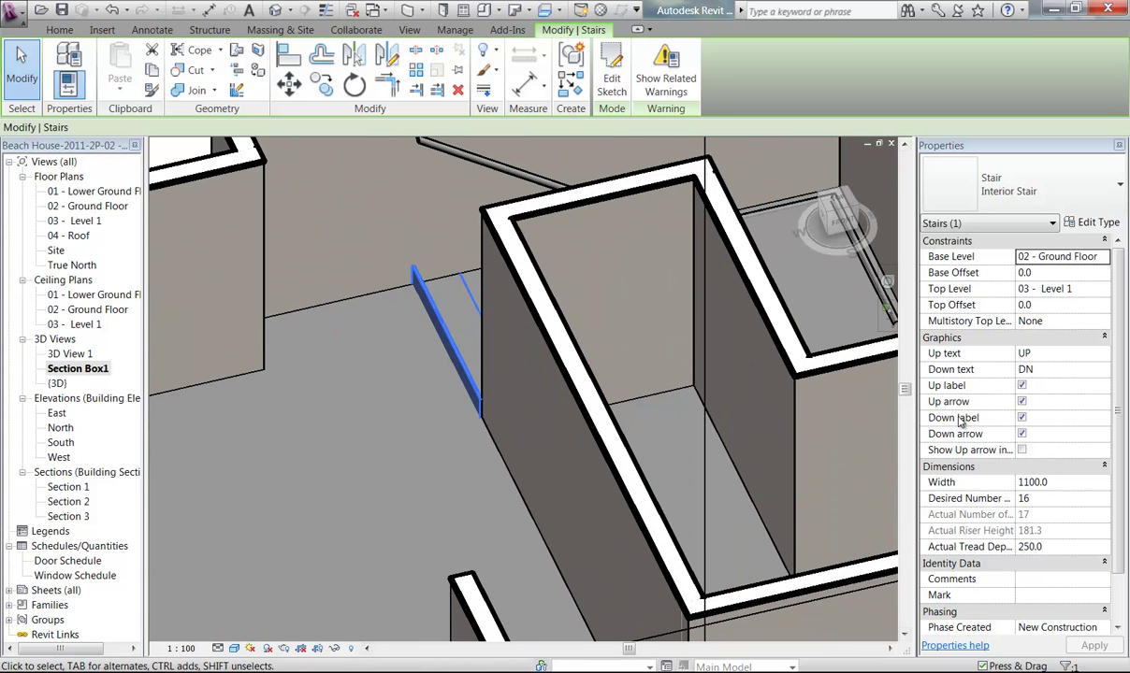
{"action": "left_click", "coordinate": [1076, 498]}
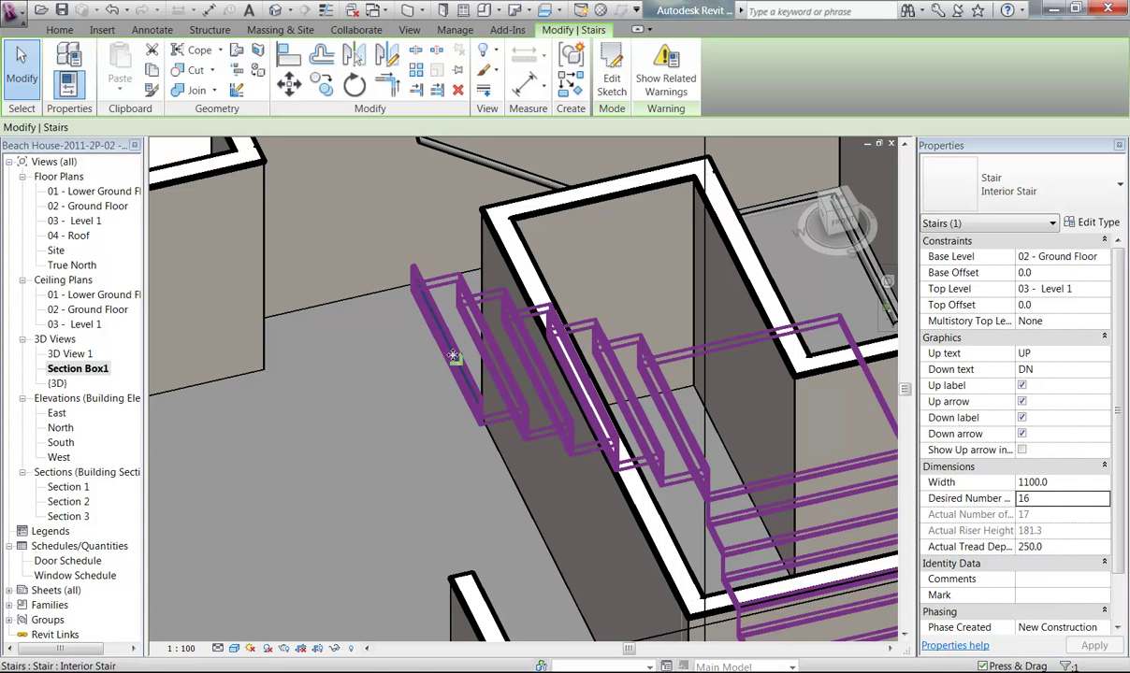
{"action": "scroll", "coordinate": [444, 374], "scroll_direction": "up", "scroll_amount": 5}
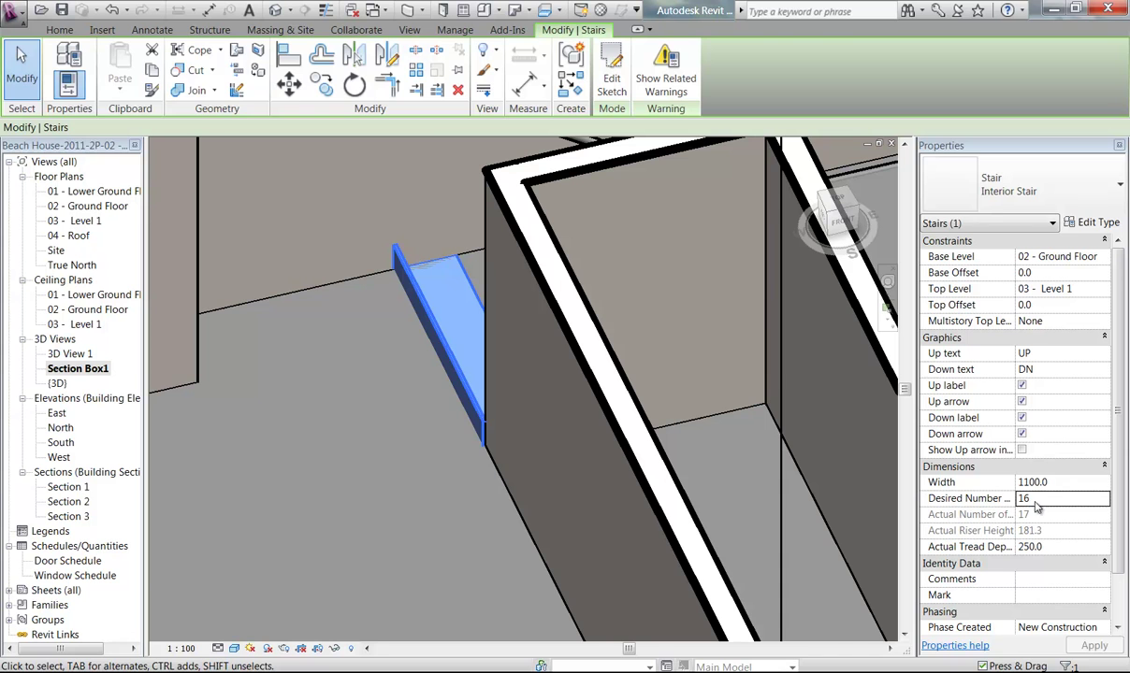
{"action": "left_click", "coordinate": [1093, 500]}
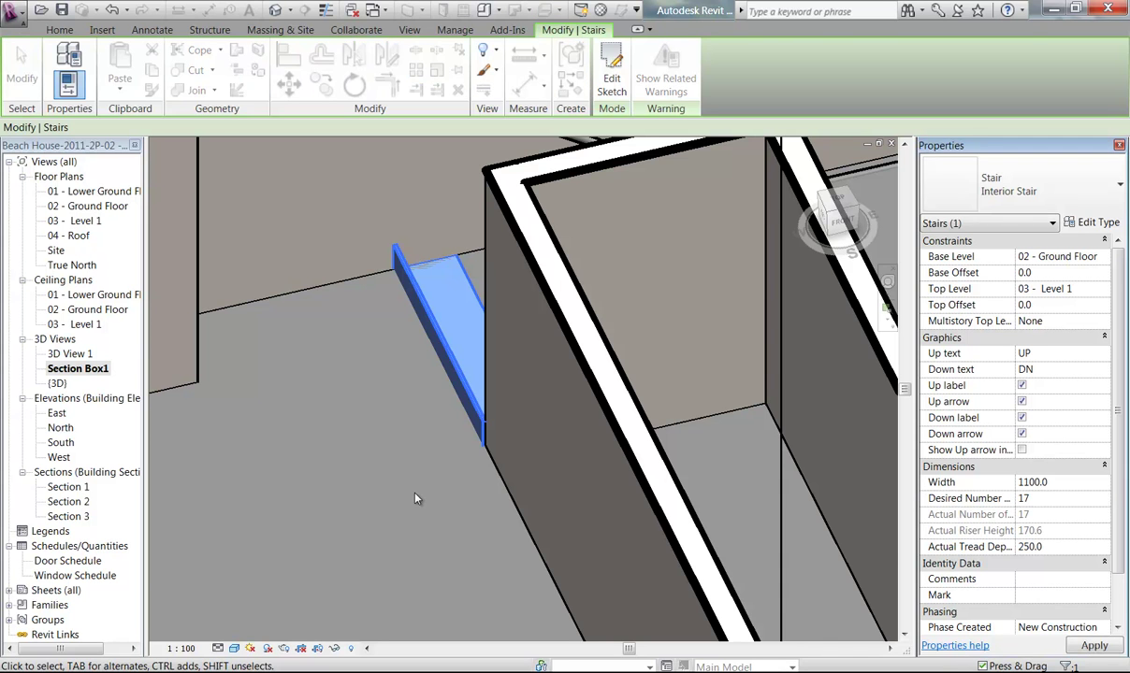
{"action": "key", "text": "Escape"}
- Select the Level 1 floor slab and open its boundary sketch for editing in the 03 - Level 1 plan
{"action": "scroll", "coordinate": [463, 472], "scroll_direction": "down", "scroll_amount": 5}
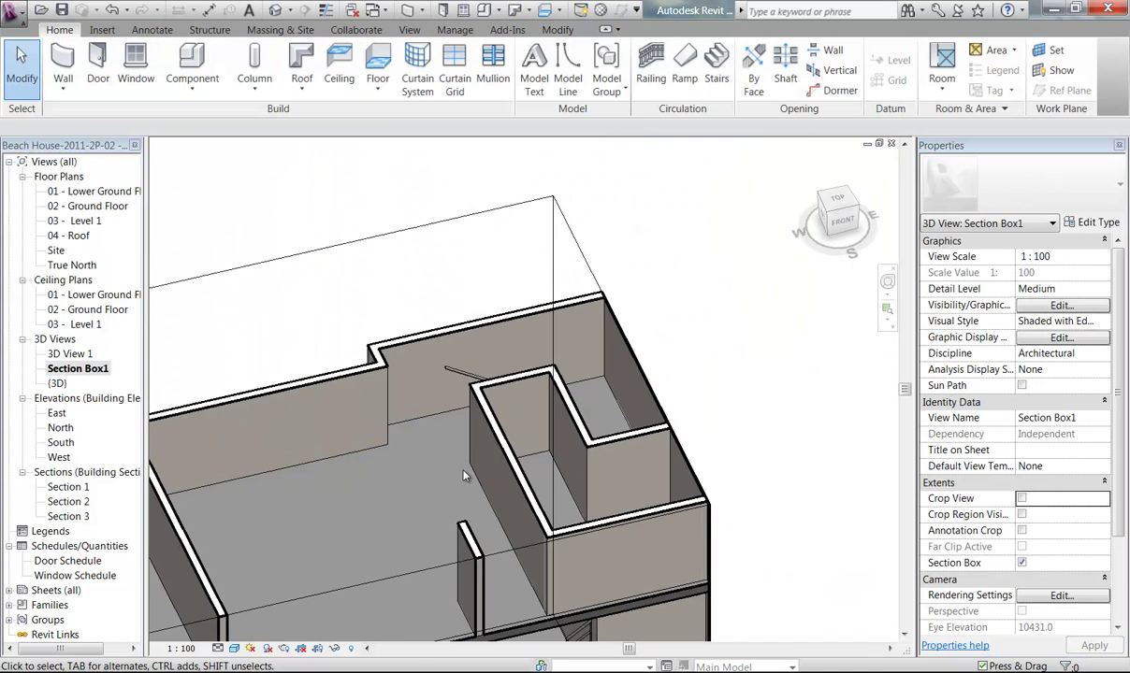
{"action": "middle_click_drag", "start_coordinate": [463, 475], "coordinate": [461, 355]}
{"action": "left_click", "coordinate": [504, 491]}
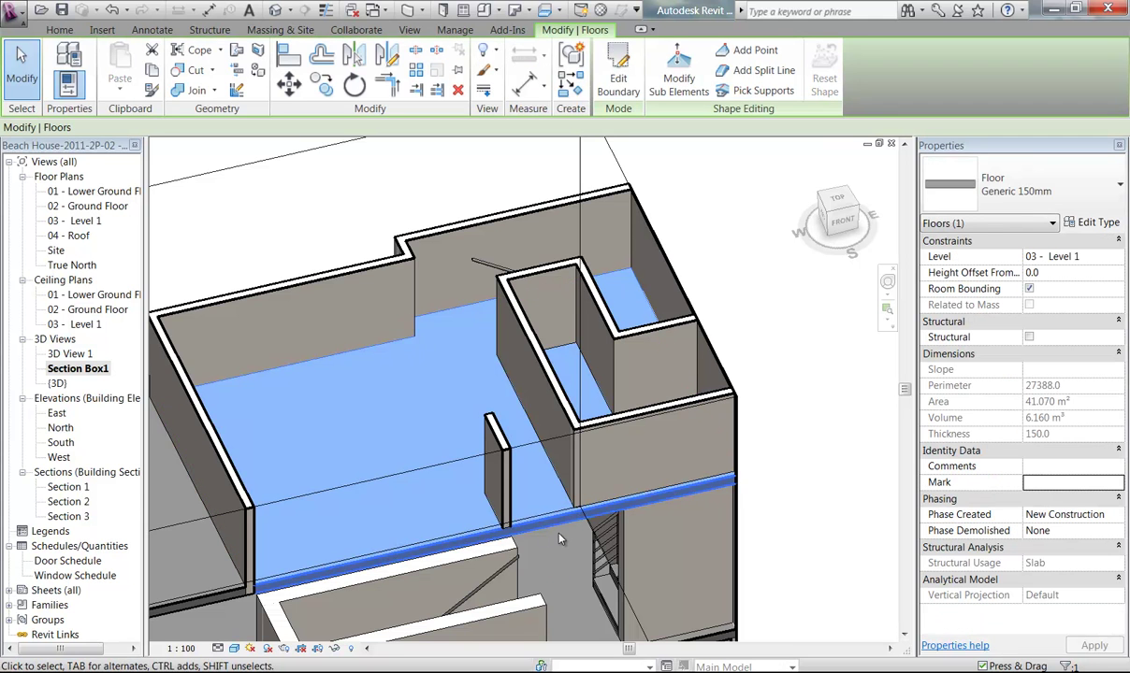
{"action": "scroll", "coordinate": [559, 540], "scroll_direction": "up", "scroll_amount": 4}
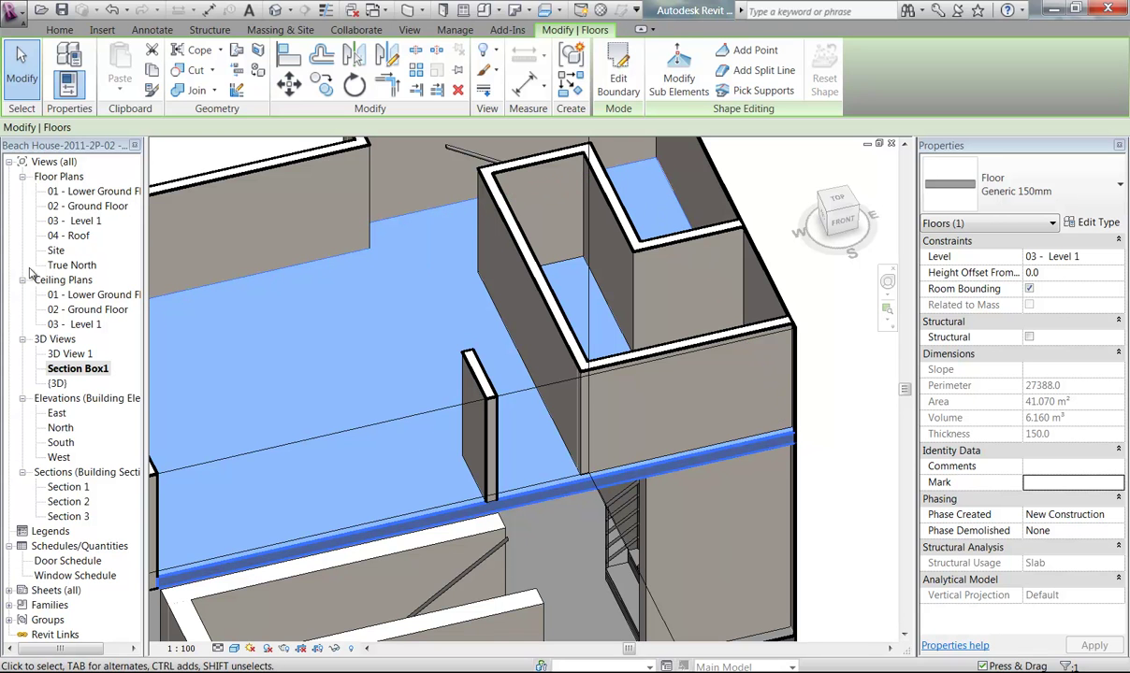
{"action": "double_click", "coordinate": [74, 221]}
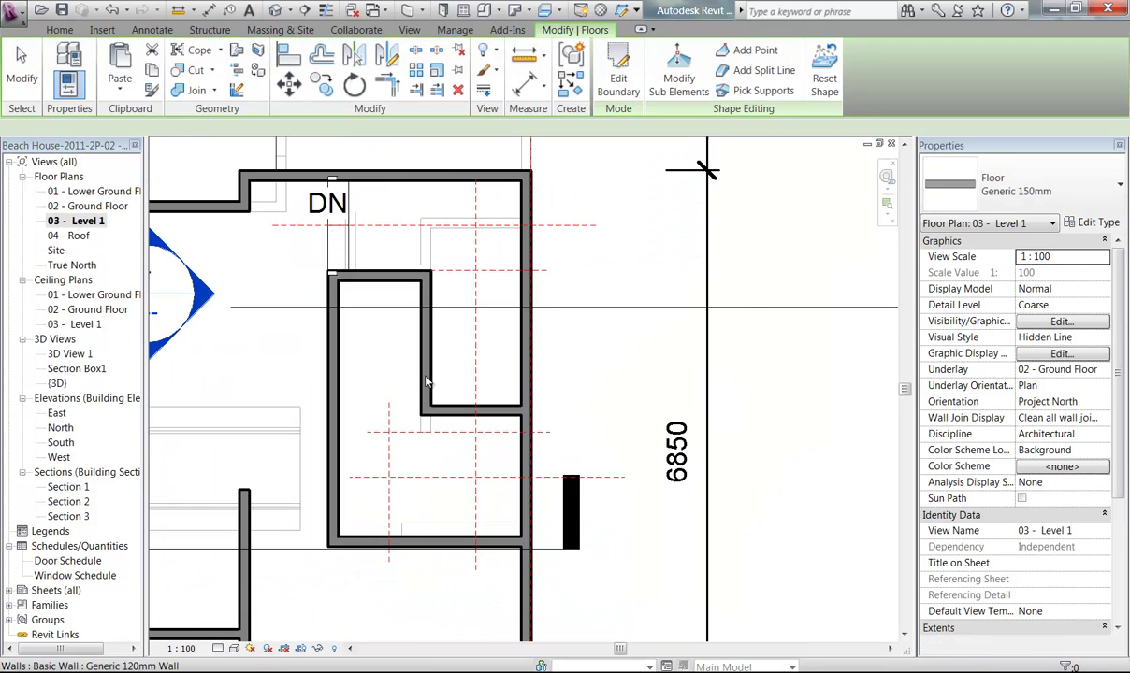
{"action": "left_click", "coordinate": [605, 71]}
{"action": "mouse_move", "coordinate": [380, 225]}
{"action": "middle_mouse_down"}
{"action": "mouse_move", "coordinate": [388, 265]}
{"action": "mouse_move", "coordinate": [404, 232]}
{"action": "mouse_move", "coordinate": [397, 287]}
{"action": "middle_mouse_up"}
{"action": "scroll", "coordinate": [387, 265], "scroll_direction": "up", "scroll_amount": 1}
{"action": "scroll", "coordinate": [400, 240], "scroll_direction": "up", "scroll_amount": 2}
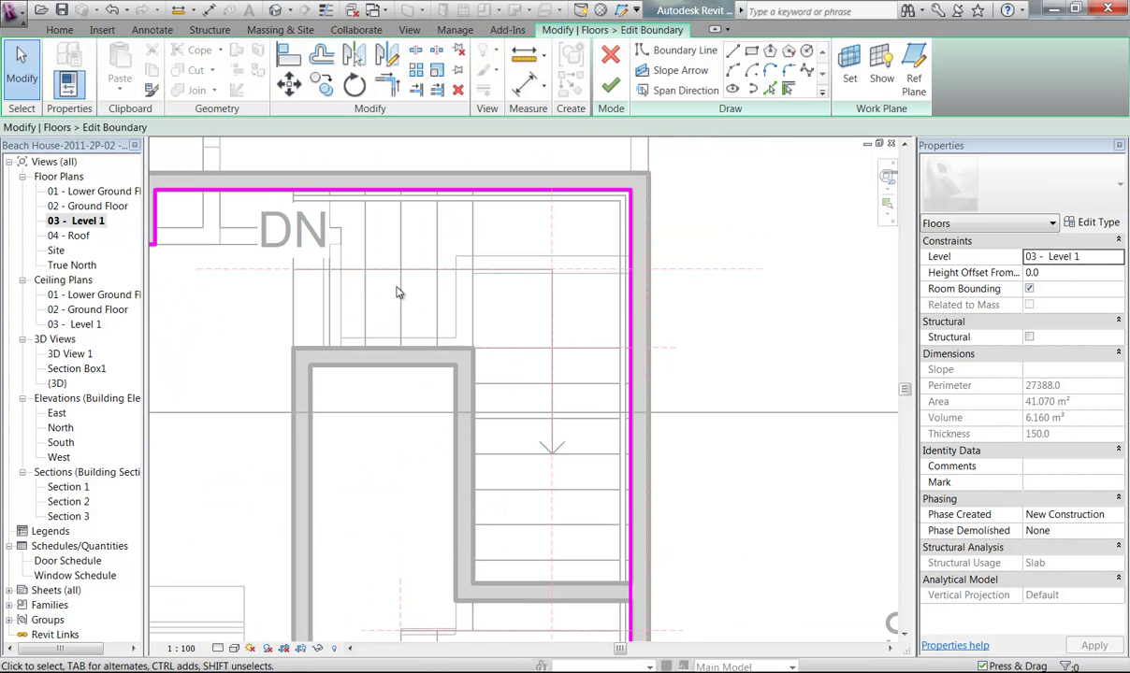
- Pick new floor boundary lines along the stair's top riser and the wall faces enclosing the stairwell
{"action": "left_click", "coordinate": [775, 89]}
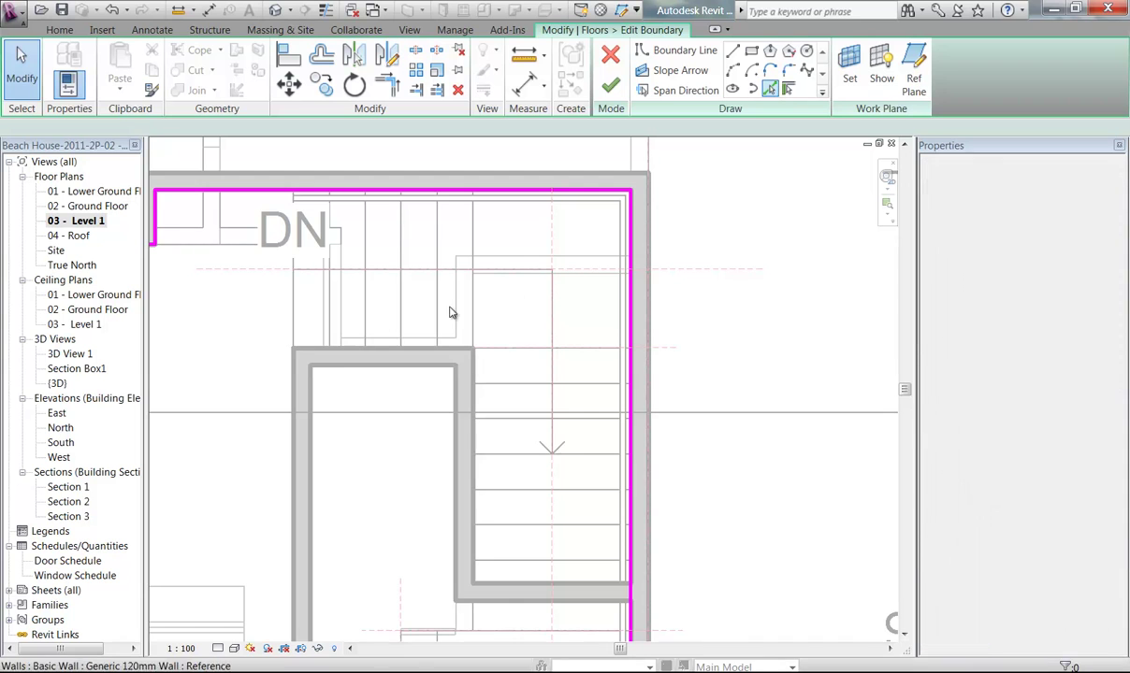
{"action": "middle_click_drag", "start_coordinate": [303, 344], "coordinate": [351, 354]}
{"action": "scroll", "coordinate": [347, 353], "scroll_direction": "up", "scroll_amount": 1}
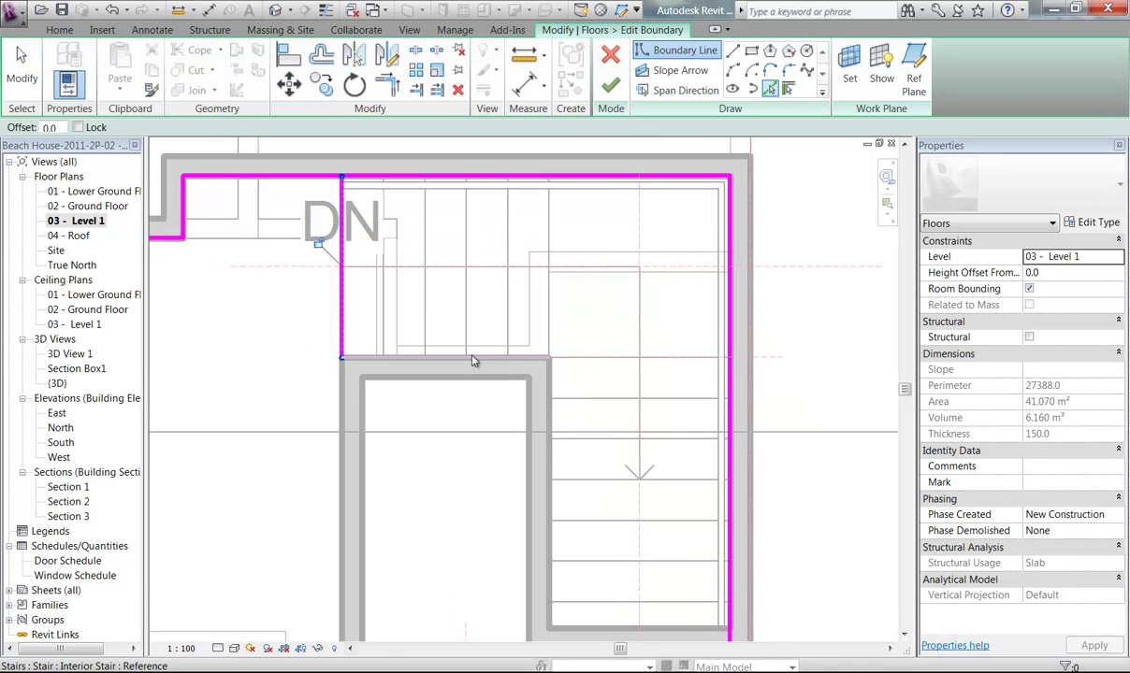
{"action": "left_click", "coordinate": [551, 395]}
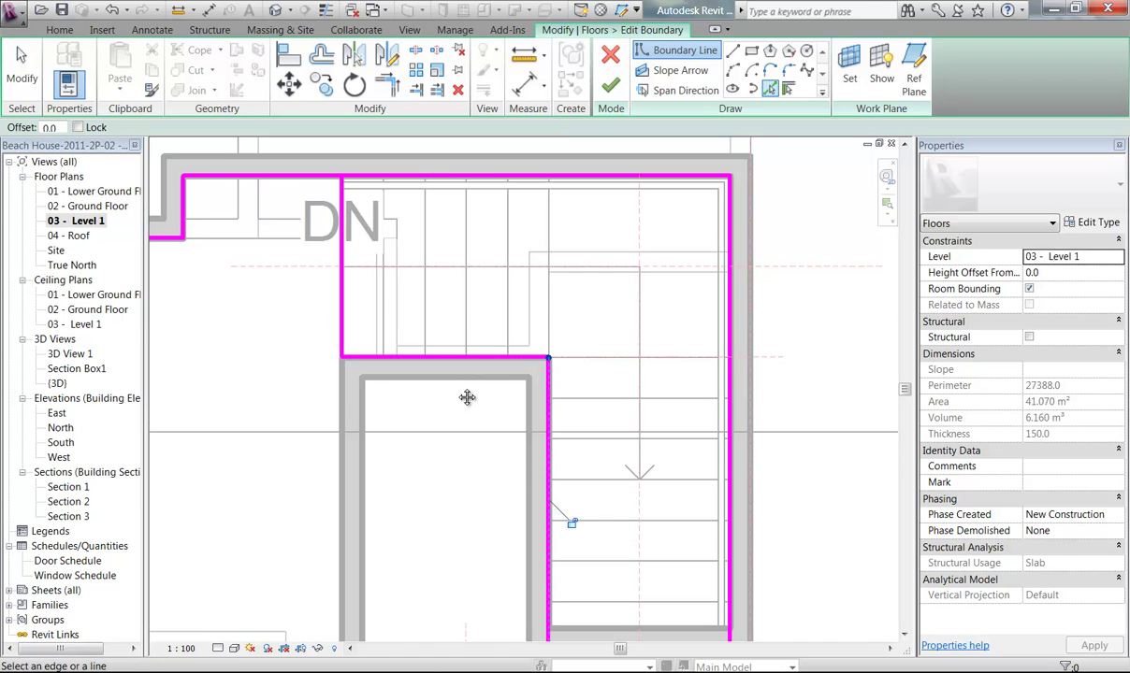
{"action": "middle_click_drag", "start_coordinate": [467, 398], "coordinate": [444, 293]}
{"action": "left_click", "coordinate": [585, 526]}
{"action": "scroll", "coordinate": [388, 398], "scroll_direction": "down", "scroll_amount": 4}
{"action": "middle_click_drag", "start_coordinate": [388, 398], "coordinate": [381, 438]}
{"action": "scroll", "coordinate": [380, 438], "scroll_direction": "up", "scroll_amount": 1}
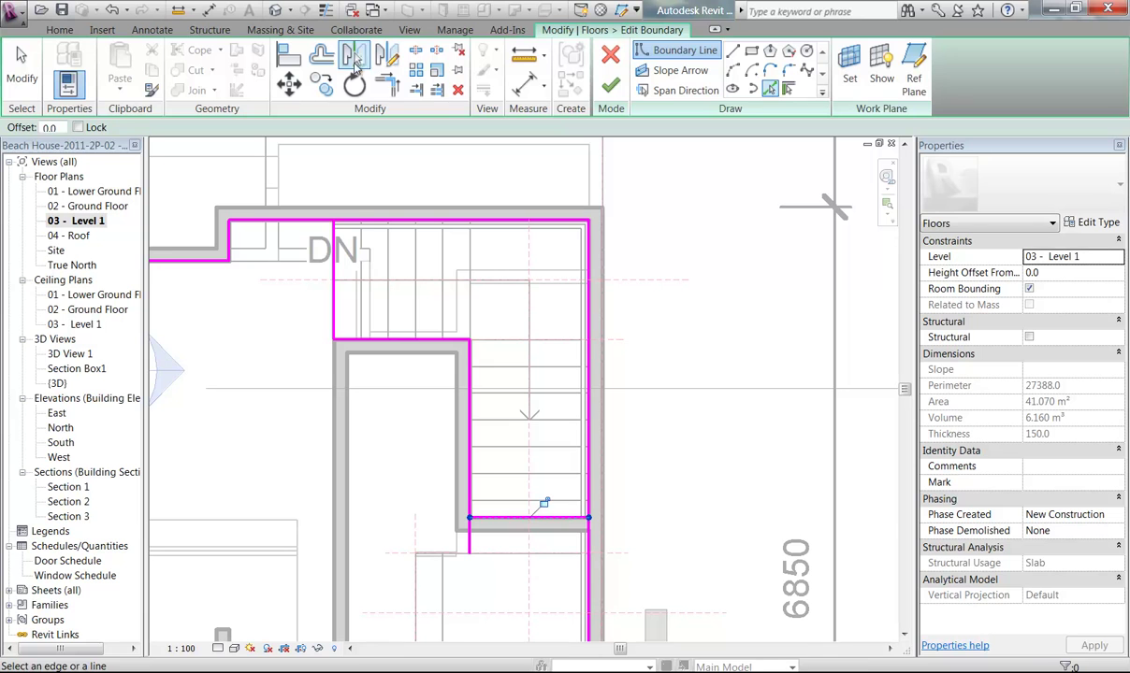
- Trim the floor boundary lines to corners so the sketch excludes the stairwell
{"action": "left_click", "coordinate": [386, 87]}
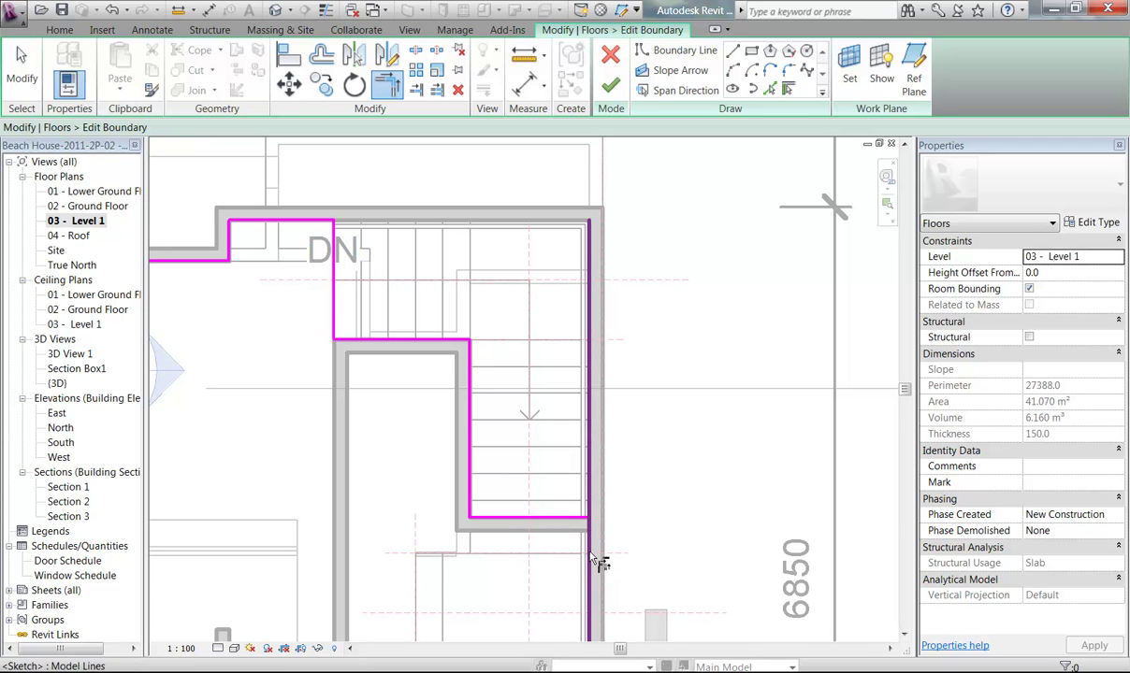
{"action": "left_click", "coordinate": [565, 519]}
{"action": "scroll", "coordinate": [515, 373], "scroll_direction": "up", "scroll_amount": 1}
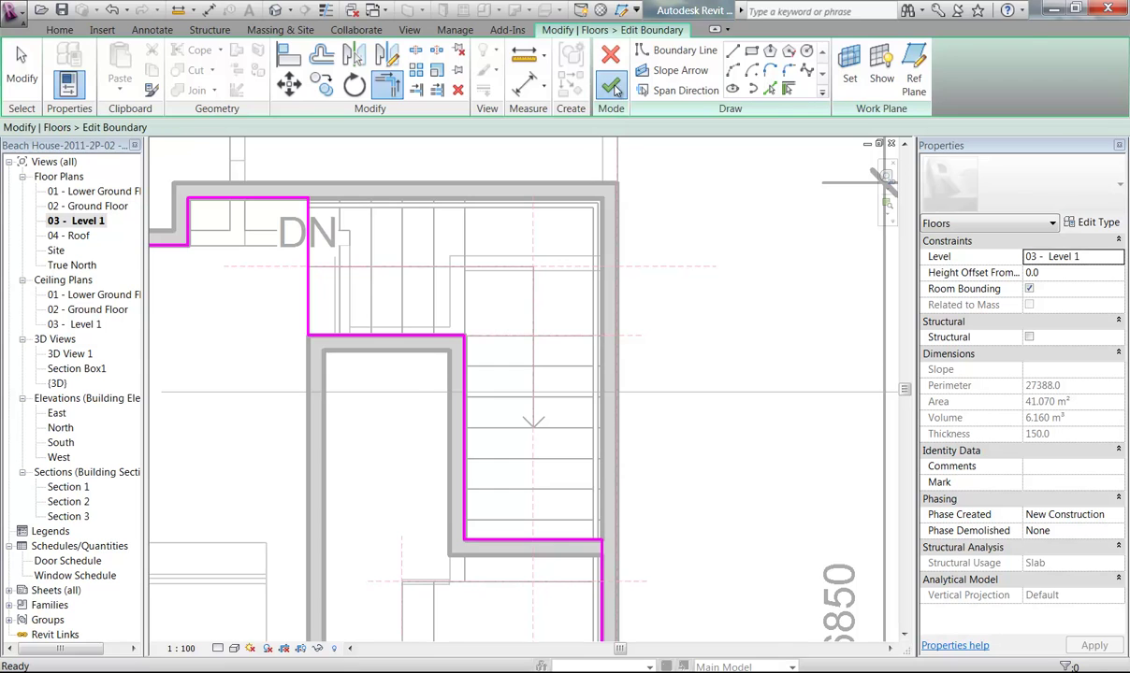
- Finish the floor boundary without attaching walls to its bottom, and join and cut the overlapping volume out of the walls
{"action": "left_click", "coordinate": [612, 87]}
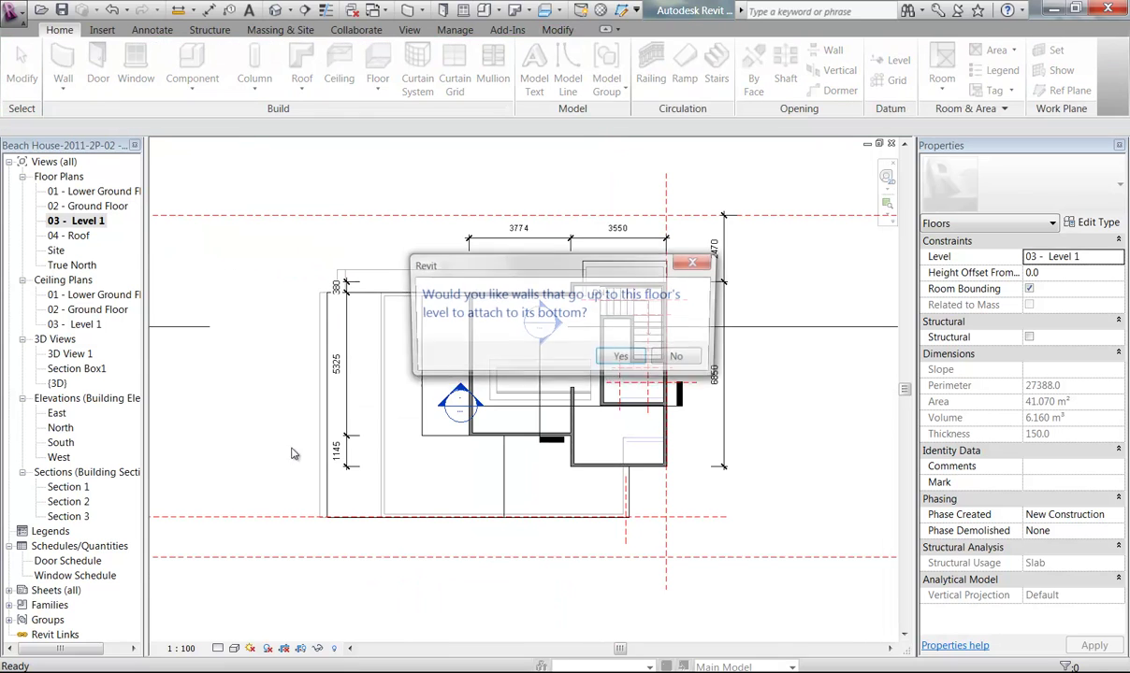
{"action": "left_click", "coordinate": [681, 359]}
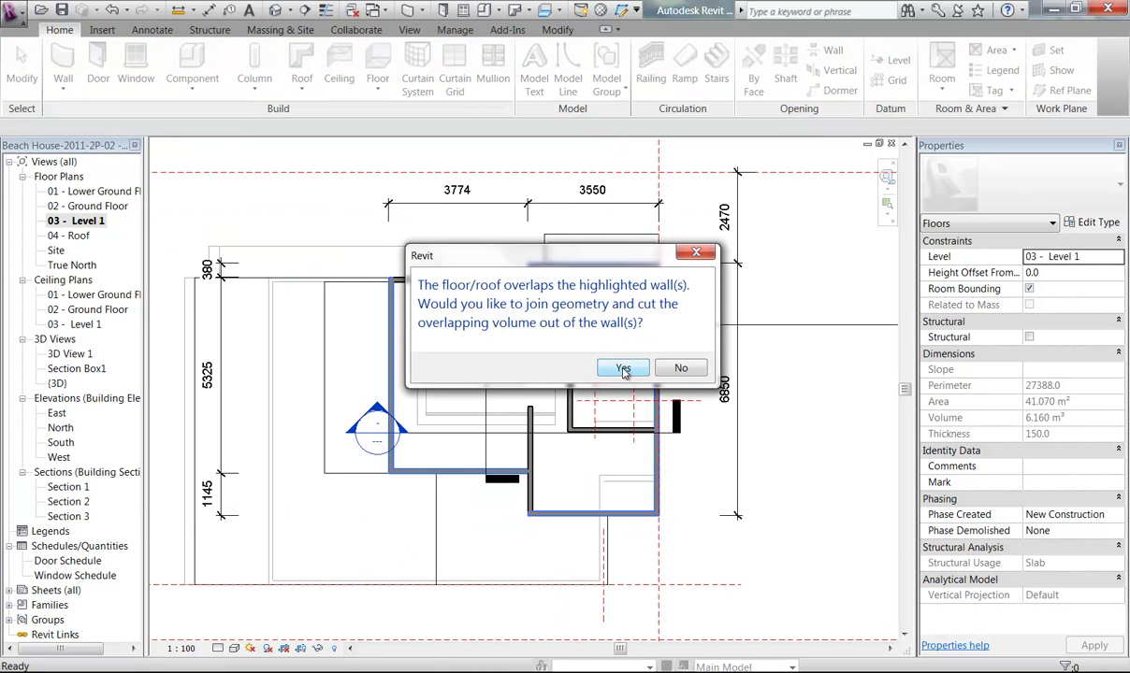
{"action": "left_click", "coordinate": [624, 369]}
{"action": "scroll", "coordinate": [312, 293], "scroll_direction": "up", "scroll_amount": 3}
{"action": "key", "text": "Escape"}
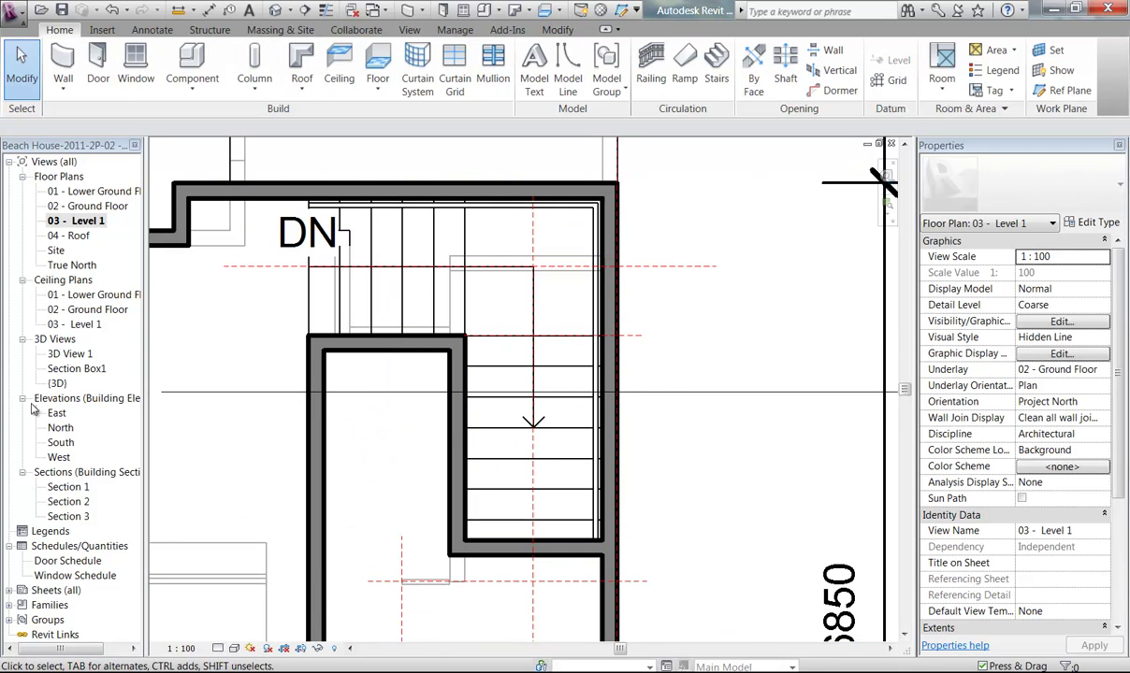
- Examine the new stairwell opening and the walls around the upper stair from several angles in the Section Box1 view
{"action": "double_click", "coordinate": [71, 370]}
{"action": "middle_click_drag", "start_coordinate": [485, 381], "coordinate": [444, 403], "text": "shift"}
{"action": "middle_click_drag", "start_coordinate": [202, 585], "coordinate": [668, 445]}
{"action": "middle_click_drag", "start_coordinate": [486, 464], "coordinate": [682, 519], "text": "shift"}
{"action": "scroll", "coordinate": [734, 513], "scroll_direction": "up", "scroll_amount": 1}
{"action": "middle_click_drag", "start_coordinate": [756, 510], "coordinate": [417, 334]}
{"action": "middle_click_drag", "start_coordinate": [717, 416], "coordinate": [587, 429], "text": "shift"}
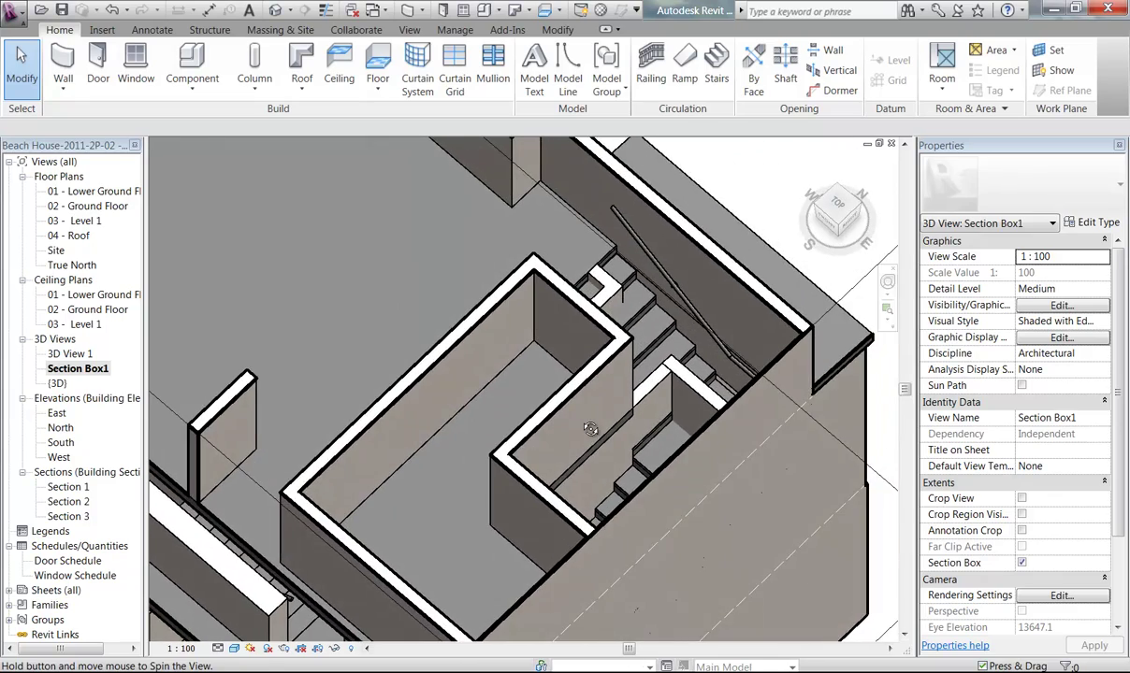
{"action": "middle_click_drag", "start_coordinate": [652, 444], "coordinate": [538, 435], "text": "shift"}
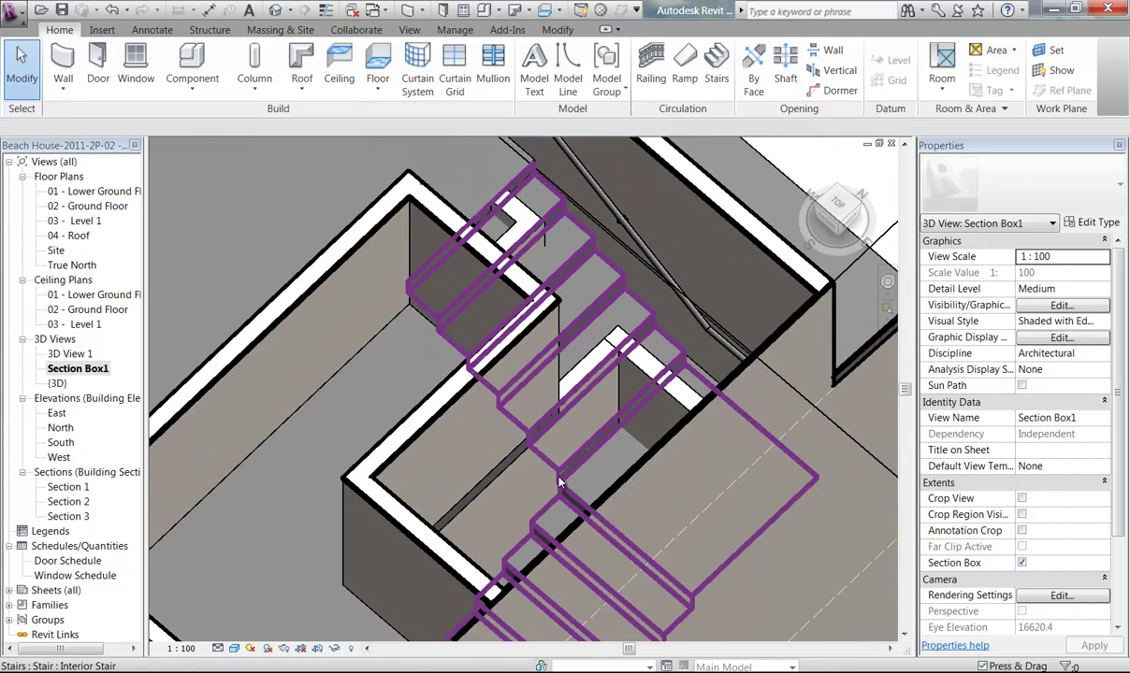
- Select the short Generic 120mm wall crossing the upper stair and check its position in the 02 - Ground Floor plan
{"action": "left_click", "coordinate": [651, 384]}
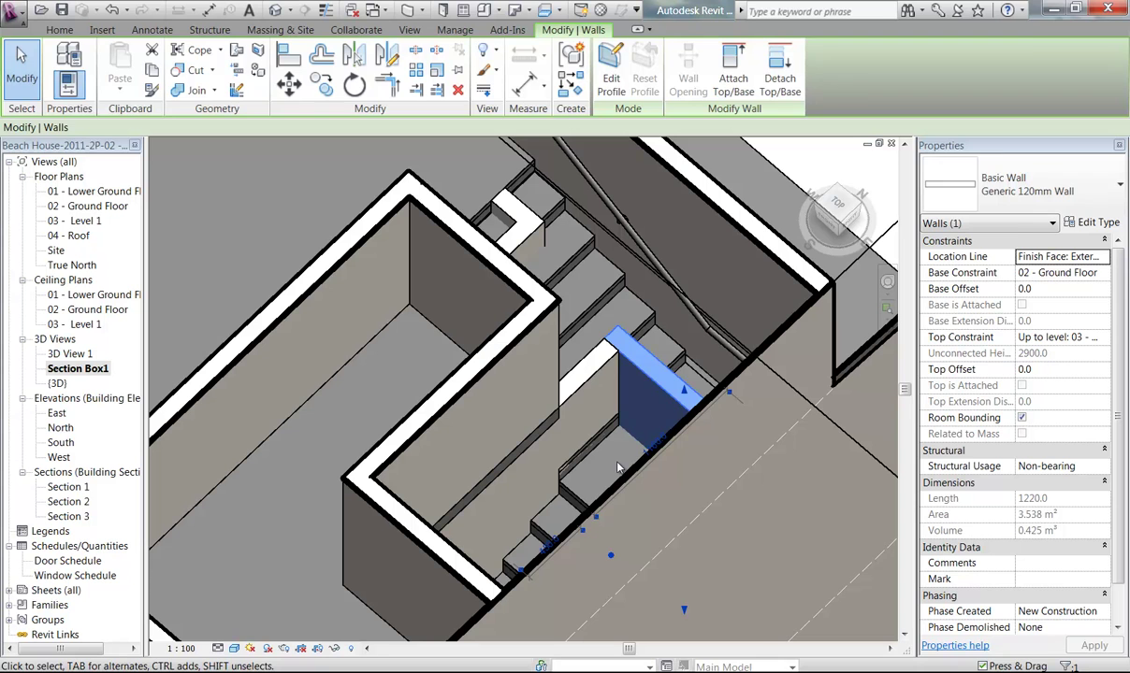
{"action": "key", "text": "Escape"}
{"action": "left_click", "coordinate": [636, 389]}
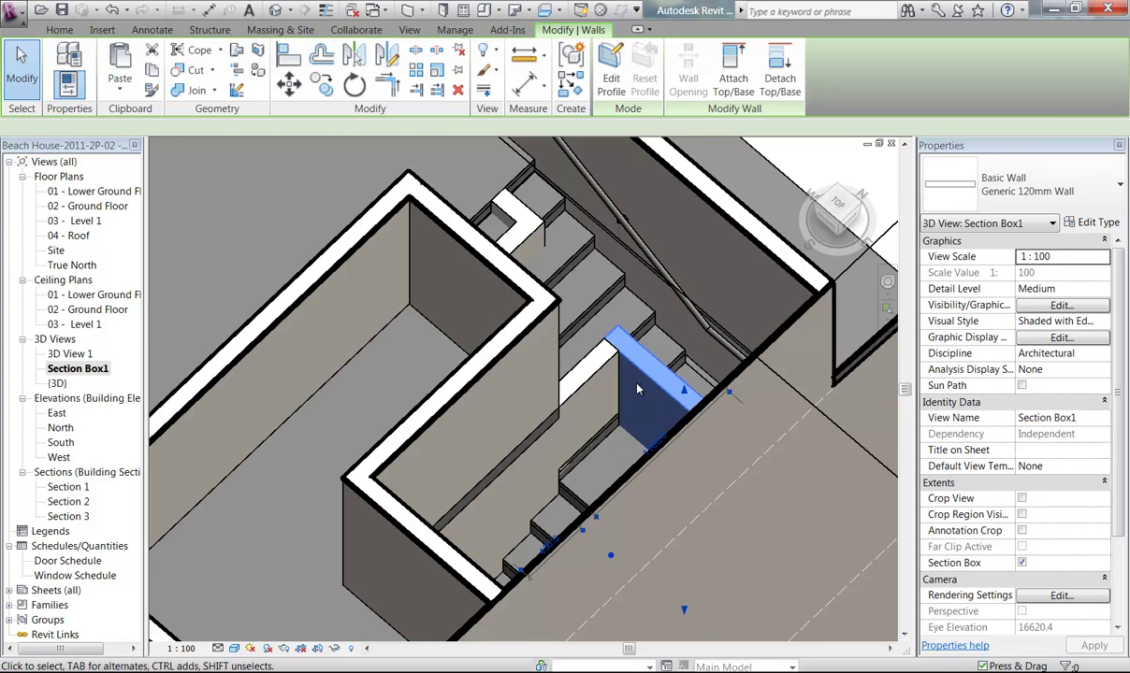
{"action": "double_click", "coordinate": [90, 207]}
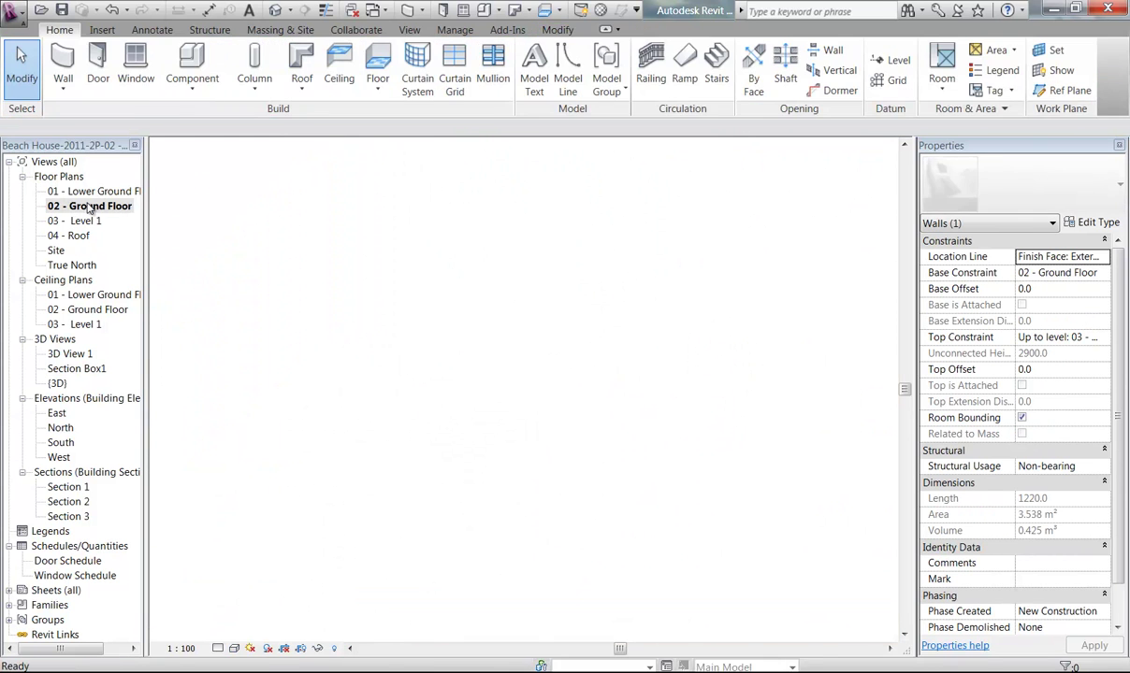
{"action": "scroll", "coordinate": [494, 356], "scroll_direction": "down", "scroll_amount": 2}
{"action": "mouse_move", "coordinate": [416, 226]}
{"action": "middle_mouse_down"}
{"action": "mouse_move", "coordinate": [416, 455]}
{"action": "mouse_move", "coordinate": [427, 465]}
{"action": "middle_mouse_up"}
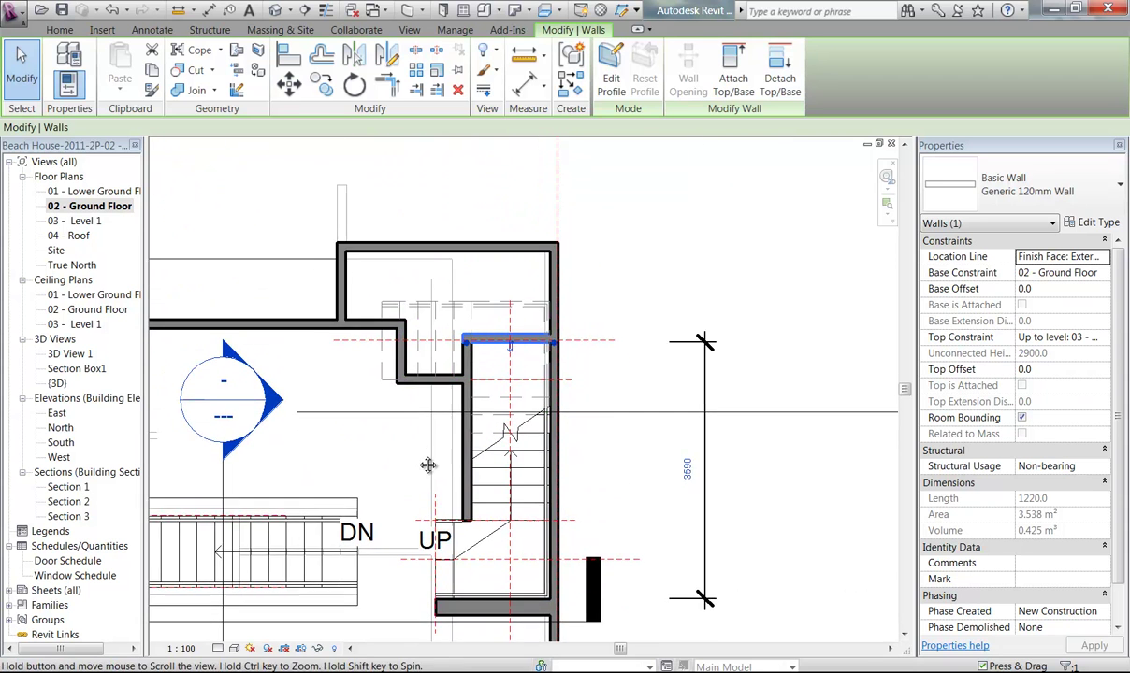
{"action": "scroll", "coordinate": [485, 405], "scroll_direction": "up", "scroll_amount": 3}
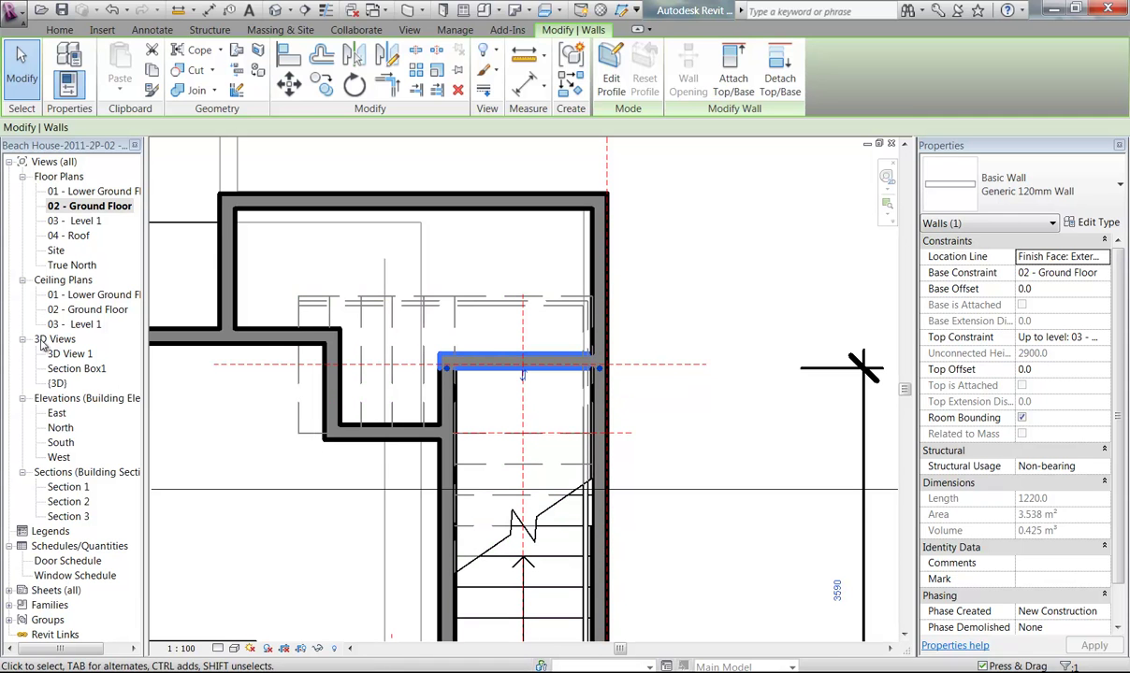
- In the Section Box1 view, lower the selected 120mm wall's top to an offset of about -1113 mm and unjoin the non-intersecting elements
{"action": "double_click", "coordinate": [62, 370]}
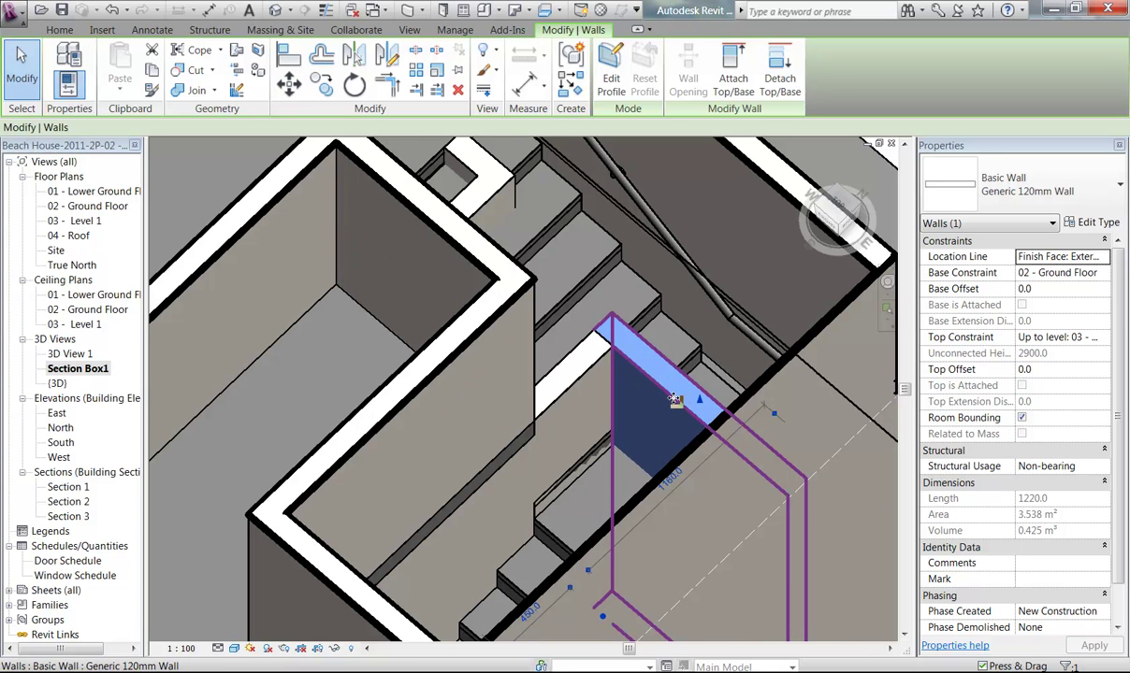
{"action": "mouse_move", "coordinate": [1116, 274]}
{"action": "left_mouse_down"}
{"action": "mouse_move", "coordinate": [1119, 352]}
{"action": "mouse_move", "coordinate": [1115, 272]}
{"action": "left_mouse_up"}
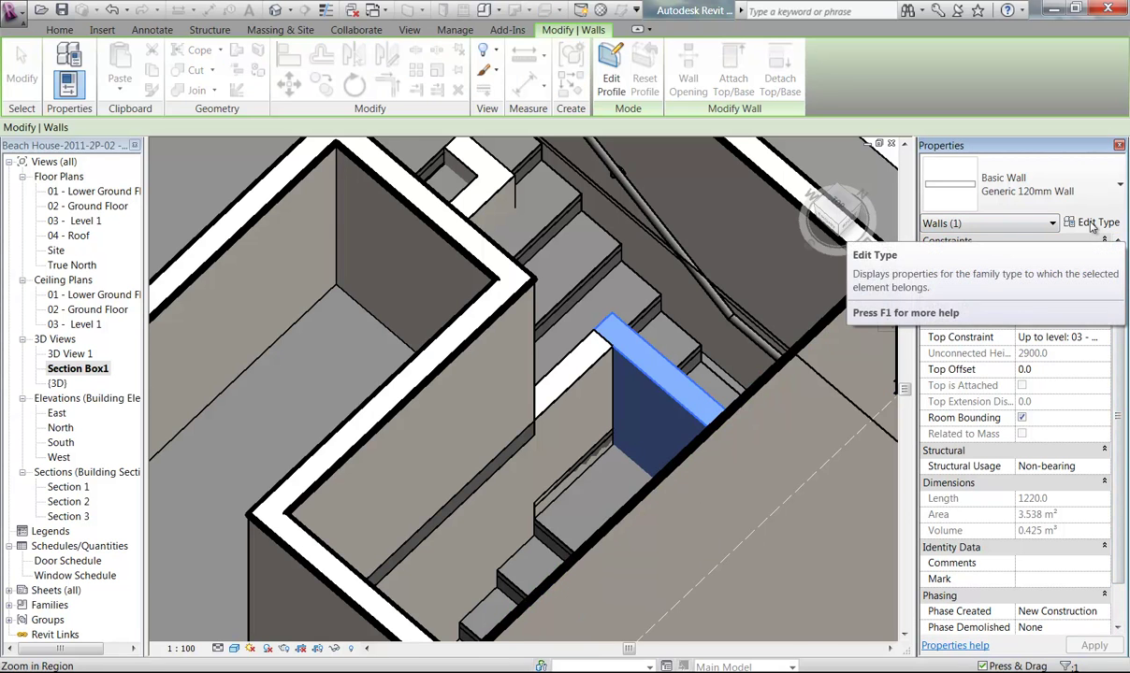
{"action": "middle_click_drag", "start_coordinate": [632, 414], "coordinate": [688, 375], "text": "shift"}
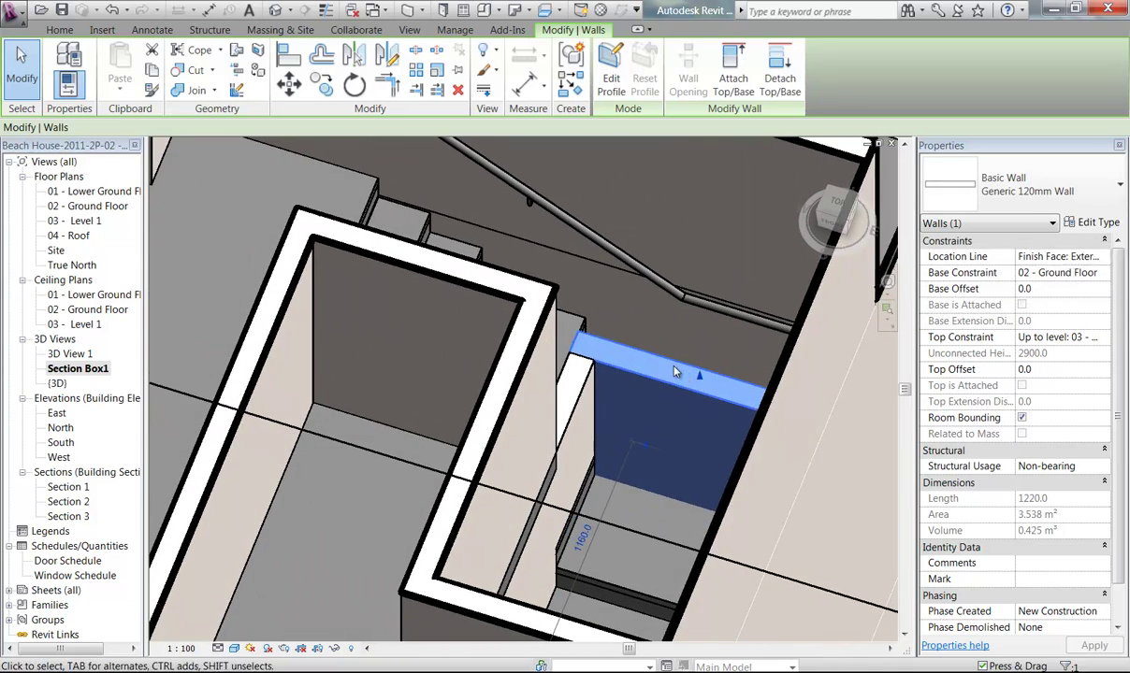
{"action": "left_click_drag", "start_coordinate": [700, 382], "coordinate": [656, 520]}
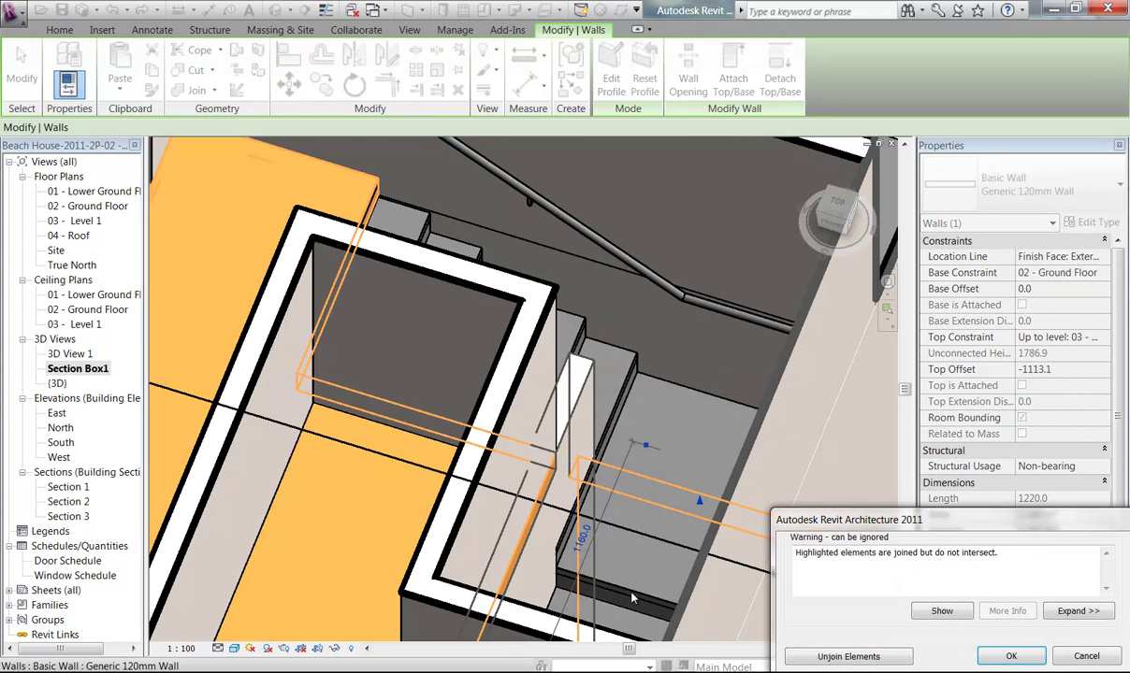
{"action": "left_click_drag", "start_coordinate": [900, 521], "coordinate": [628, 235]}
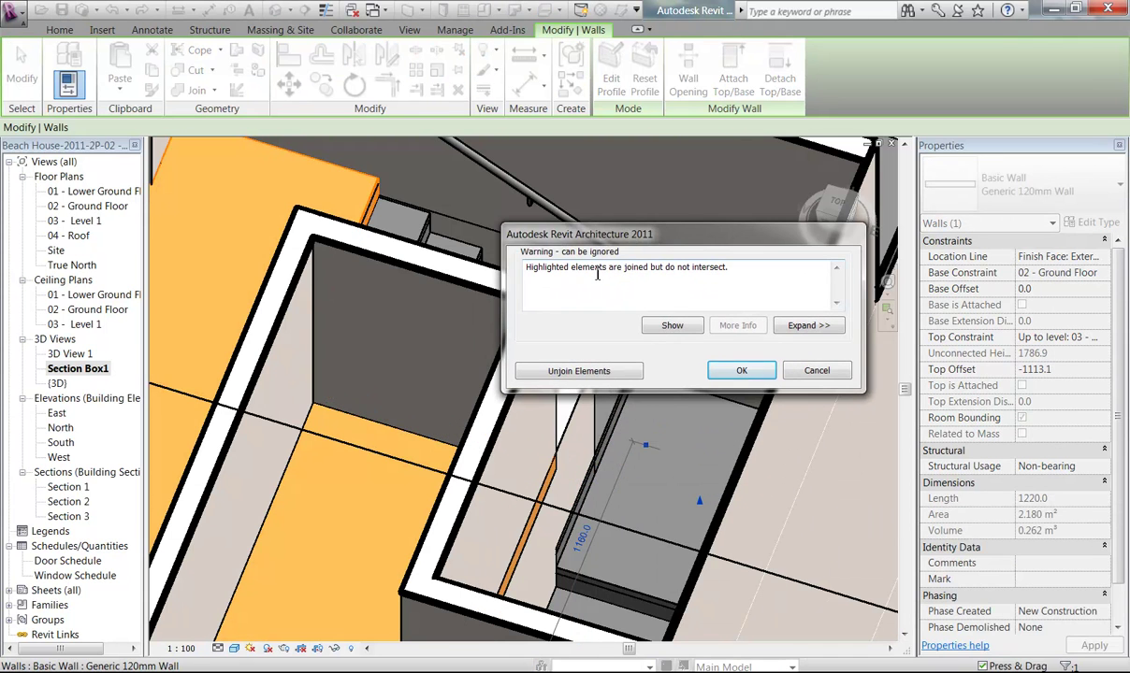
{"action": "left_click", "coordinate": [577, 374]}
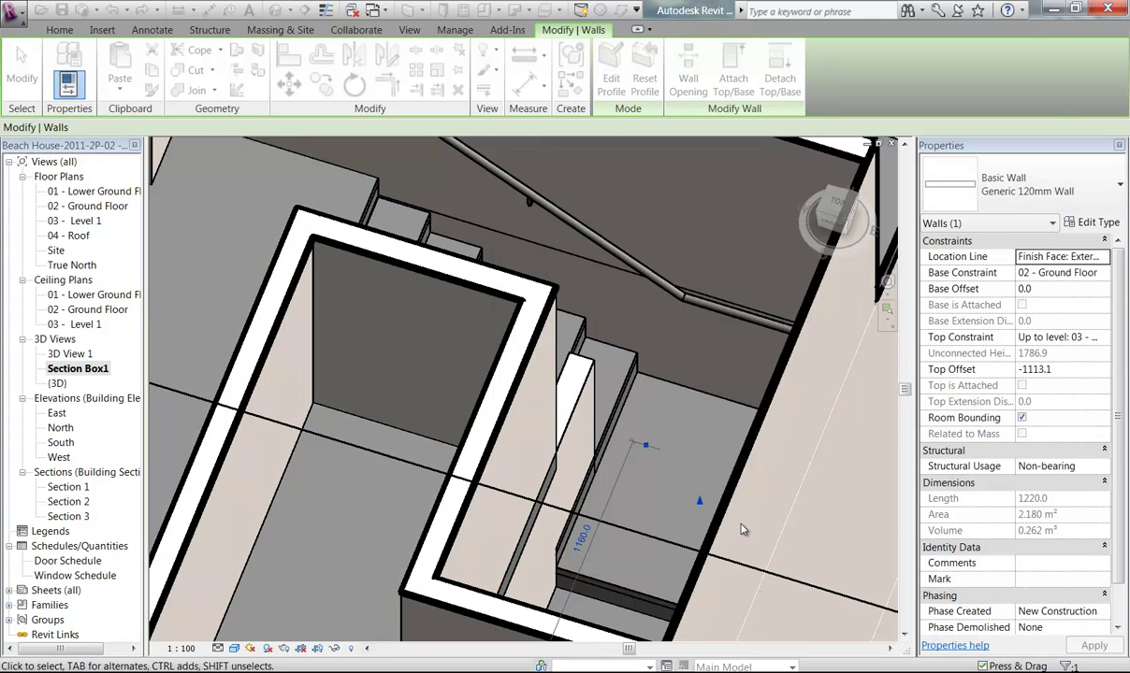
- In the Section Box1 view, select the long Generic 120mm wall beside the upper stair and examine where it meets the stair
{"action": "left_click", "coordinate": [742, 526]}
{"action": "middle_click_drag", "start_coordinate": [668, 450], "coordinate": [686, 402]}
{"action": "middle_click_drag", "start_coordinate": [603, 428], "coordinate": [641, 464], "text": "shift"}
{"action": "left_click", "coordinate": [641, 465]}
{"action": "middle_click_drag", "start_coordinate": [481, 389], "coordinate": [344, 366], "text": "shift"}
{"action": "mouse_move", "coordinate": [586, 384]}
{"action": "middle_mouse_down", "text": "shift"}
{"action": "mouse_move", "coordinate": [608, 449]}
{"action": "mouse_move", "coordinate": [511, 383]}
{"action": "mouse_move", "coordinate": [630, 391]}
{"action": "mouse_move", "coordinate": [567, 447]}
{"action": "mouse_move", "coordinate": [494, 382]}
{"action": "mouse_move", "coordinate": [542, 373]}
{"action": "mouse_move", "coordinate": [544, 405]}
{"action": "mouse_move", "coordinate": [525, 391]}
{"action": "mouse_move", "coordinate": [535, 404]}
{"action": "mouse_move", "coordinate": [577, 396]}
{"action": "middle_mouse_up", "text": "shift"}
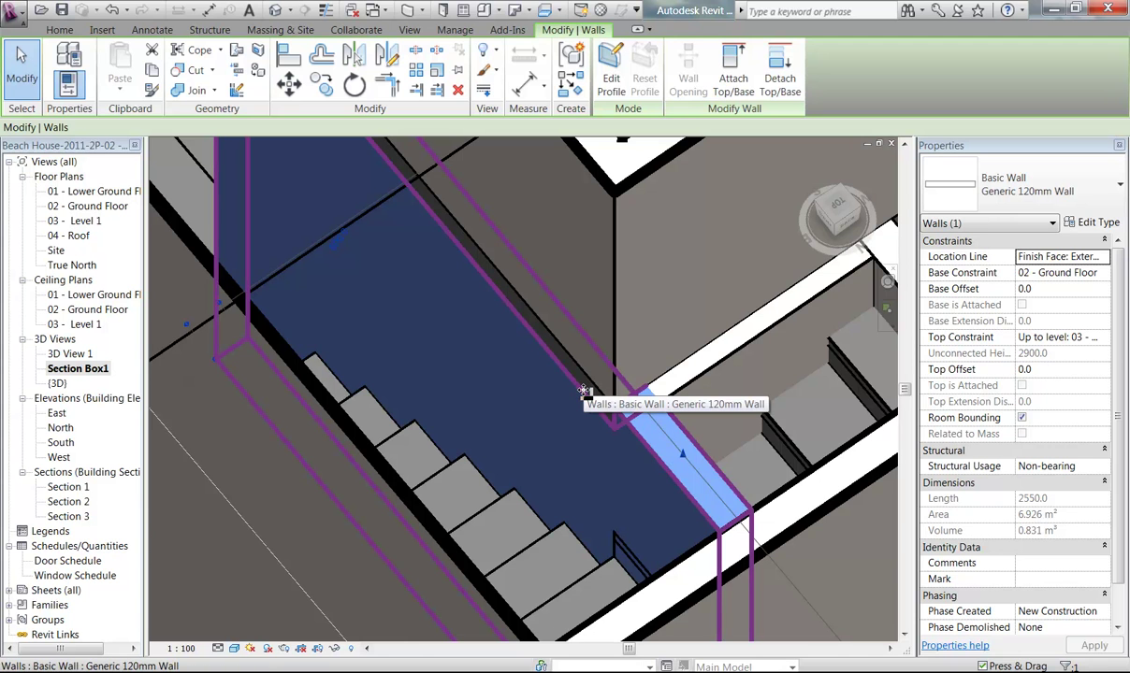
{"action": "middle_click_drag", "start_coordinate": [583, 391], "coordinate": [559, 450], "text": "shift"}
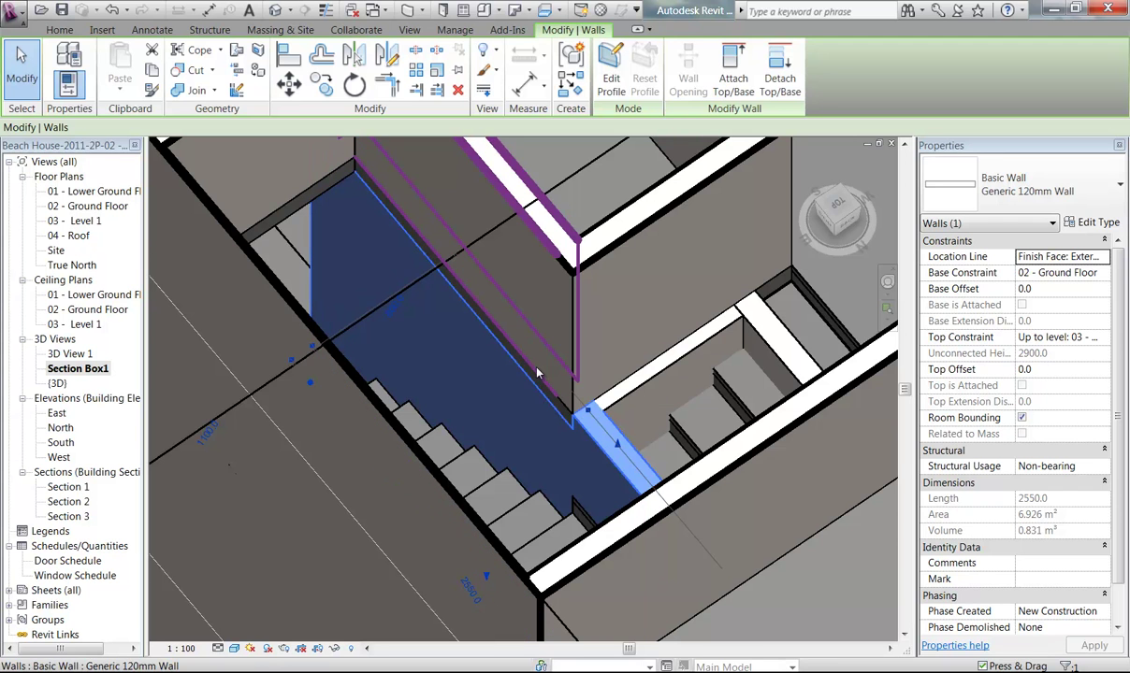
{"action": "middle_click_drag", "start_coordinate": [556, 451], "coordinate": [595, 445], "text": "shift"}
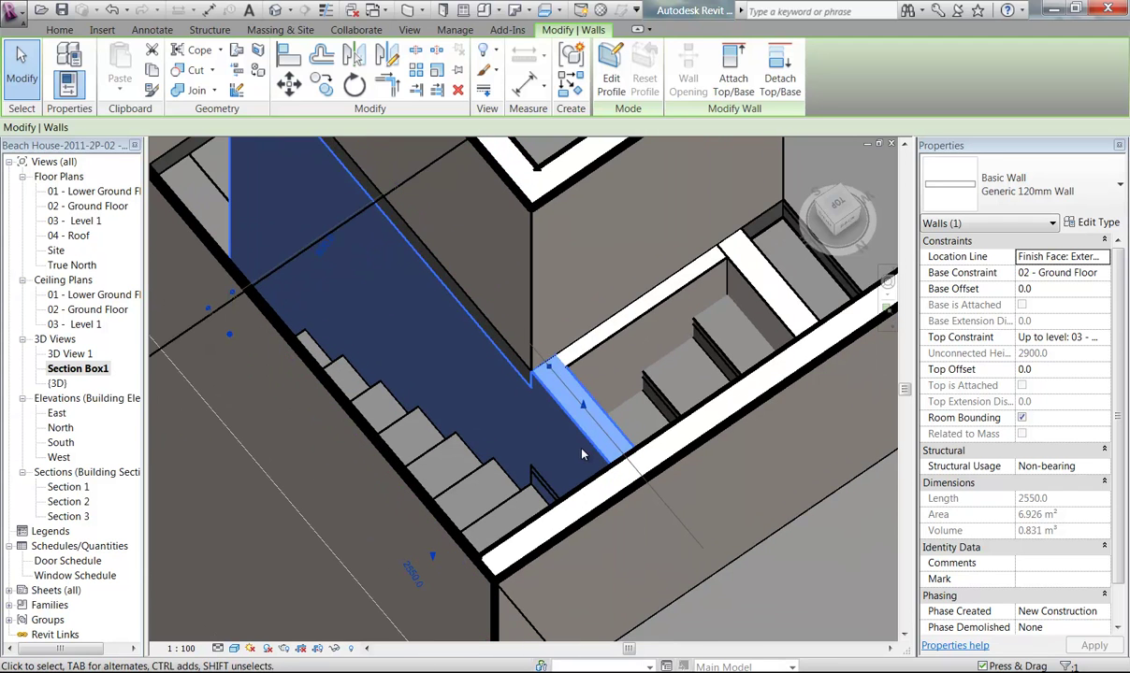
- Start editing the long wall's elevation profile and look for a usable view of it in Section 3 and Section 2
{"action": "left_click", "coordinate": [608, 86]}
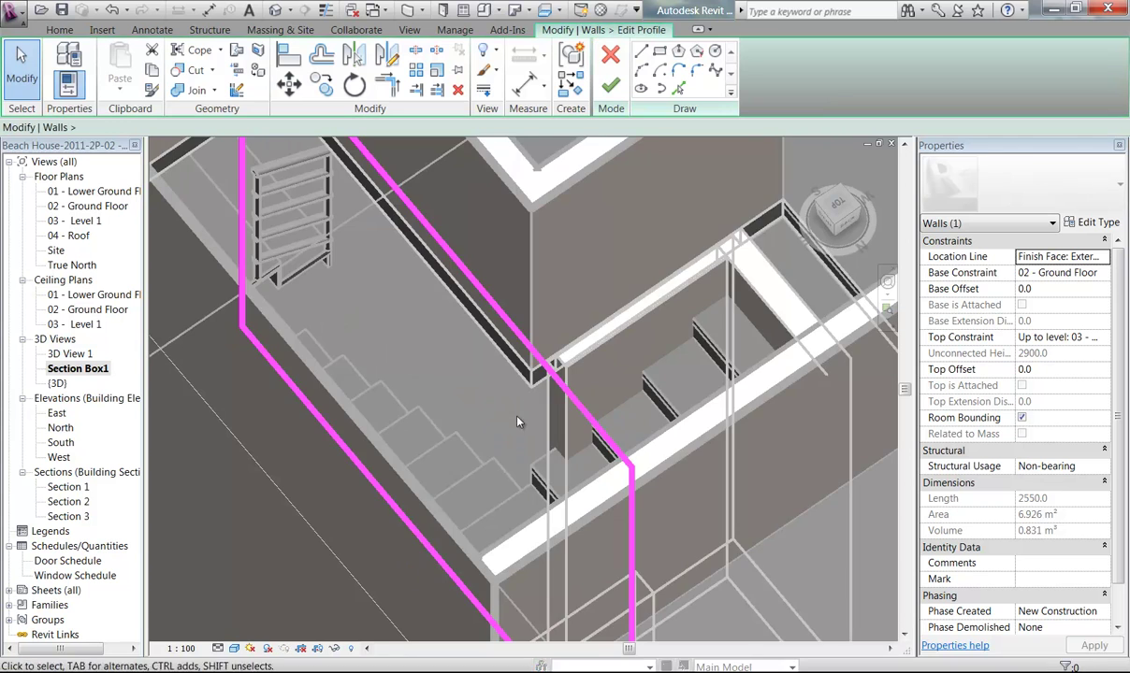
{"action": "mouse_move", "coordinate": [518, 421]}
{"action": "middle_mouse_down", "text": "shift"}
{"action": "mouse_move", "coordinate": [550, 444]}
{"action": "mouse_move", "coordinate": [619, 439]}
{"action": "mouse_move", "coordinate": [593, 411]}
{"action": "mouse_move", "coordinate": [576, 424]}
{"action": "middle_mouse_up", "text": "shift"}
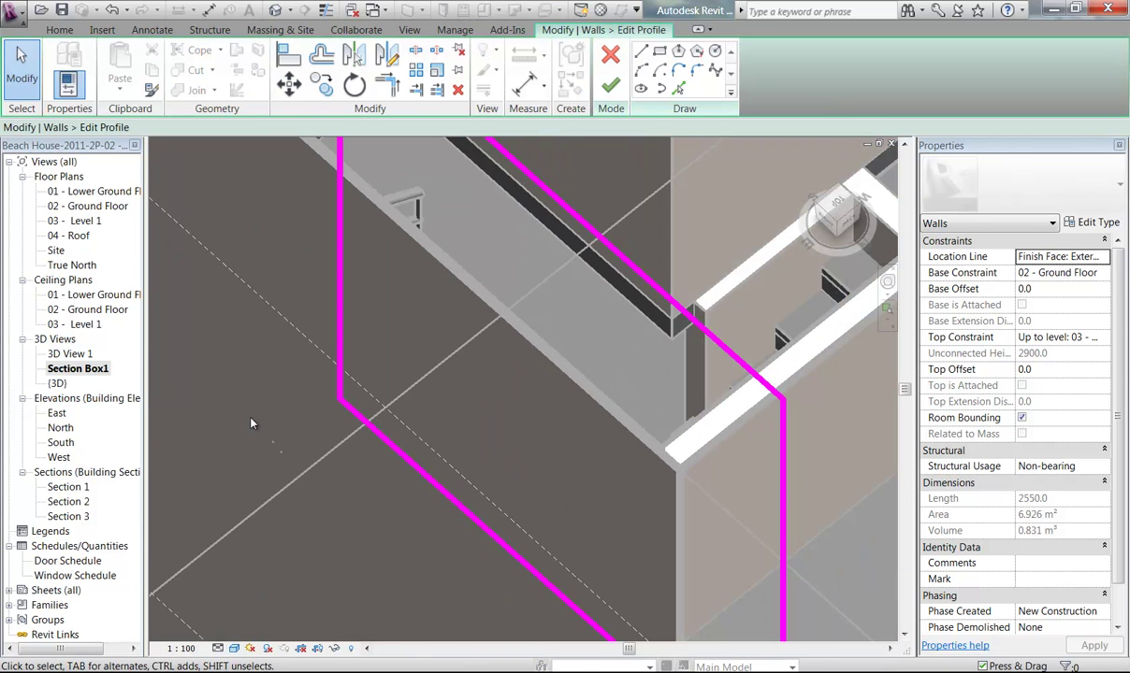
{"action": "middle_click_drag", "start_coordinate": [187, 417], "coordinate": [115, 384]}
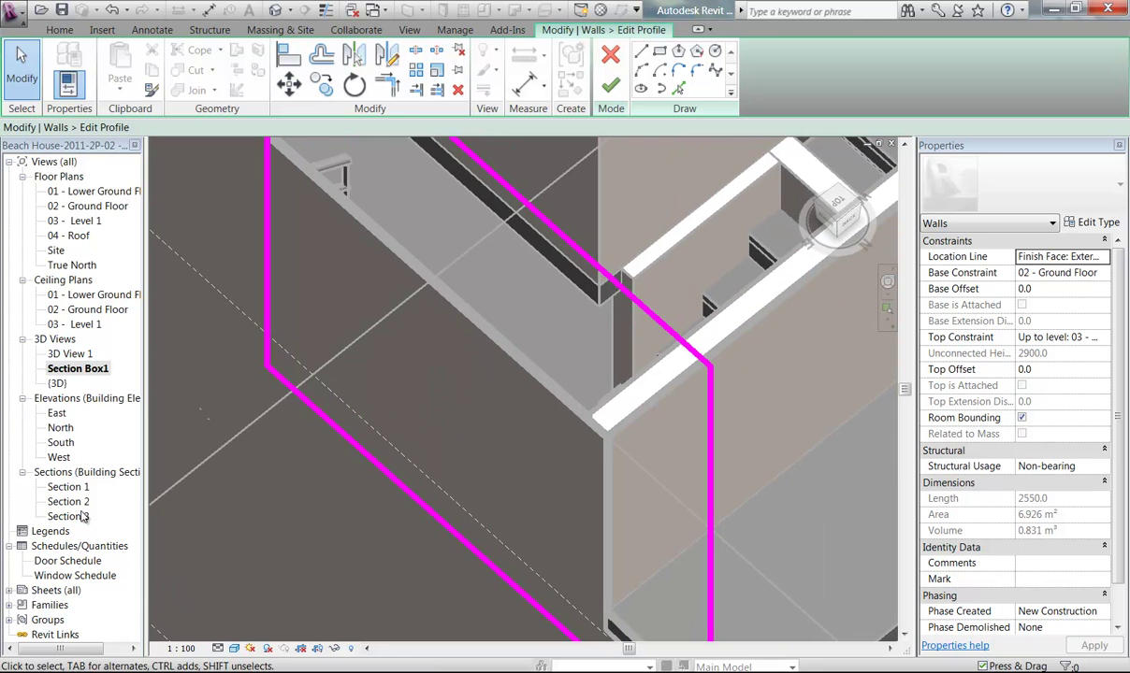
{"action": "double_click", "coordinate": [82, 516]}
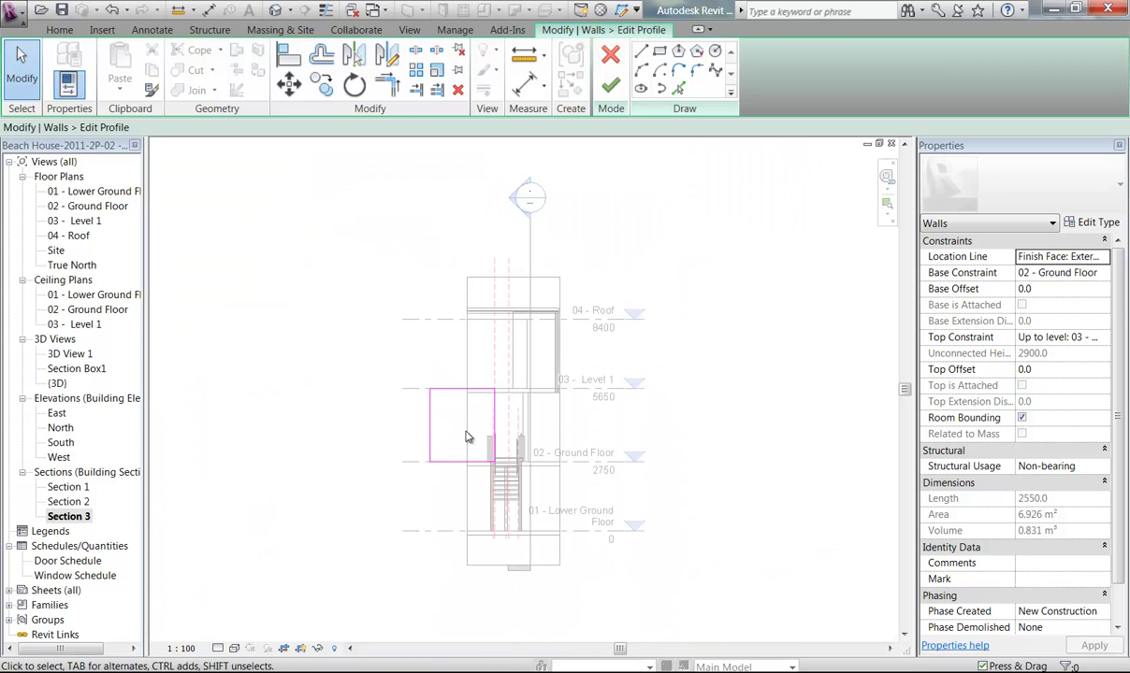
{"action": "scroll", "coordinate": [468, 437], "scroll_direction": "up", "scroll_amount": 4}
{"action": "double_click", "coordinate": [73, 502]}
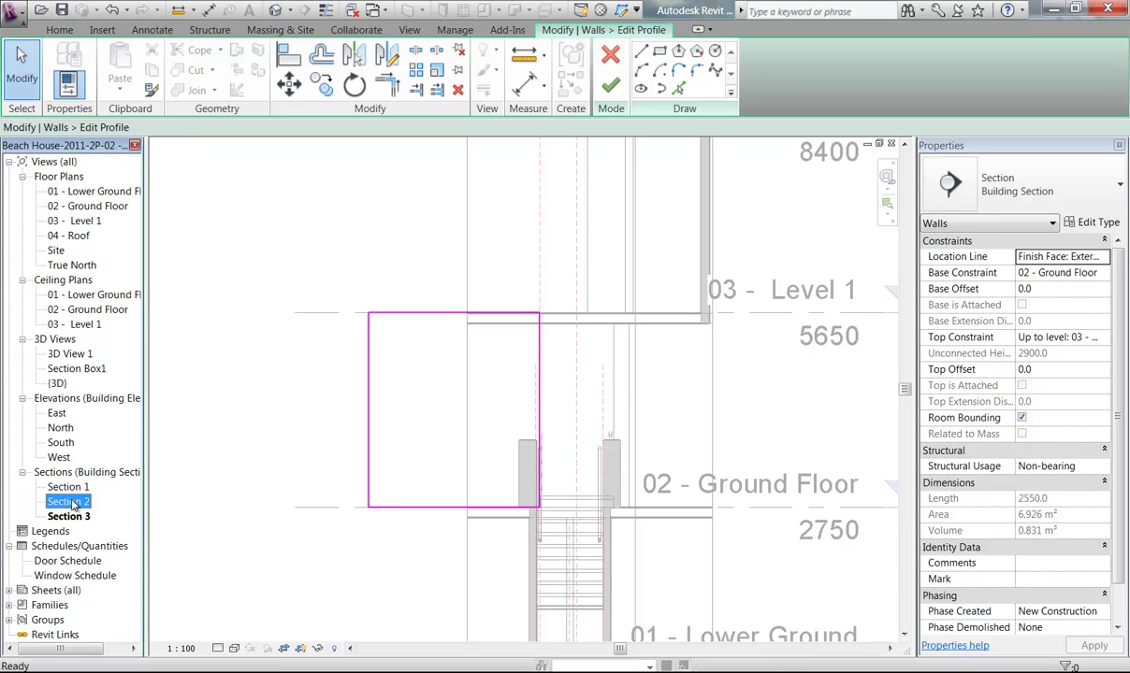
{"action": "scroll", "coordinate": [550, 386], "scroll_direction": "up", "scroll_amount": 4}
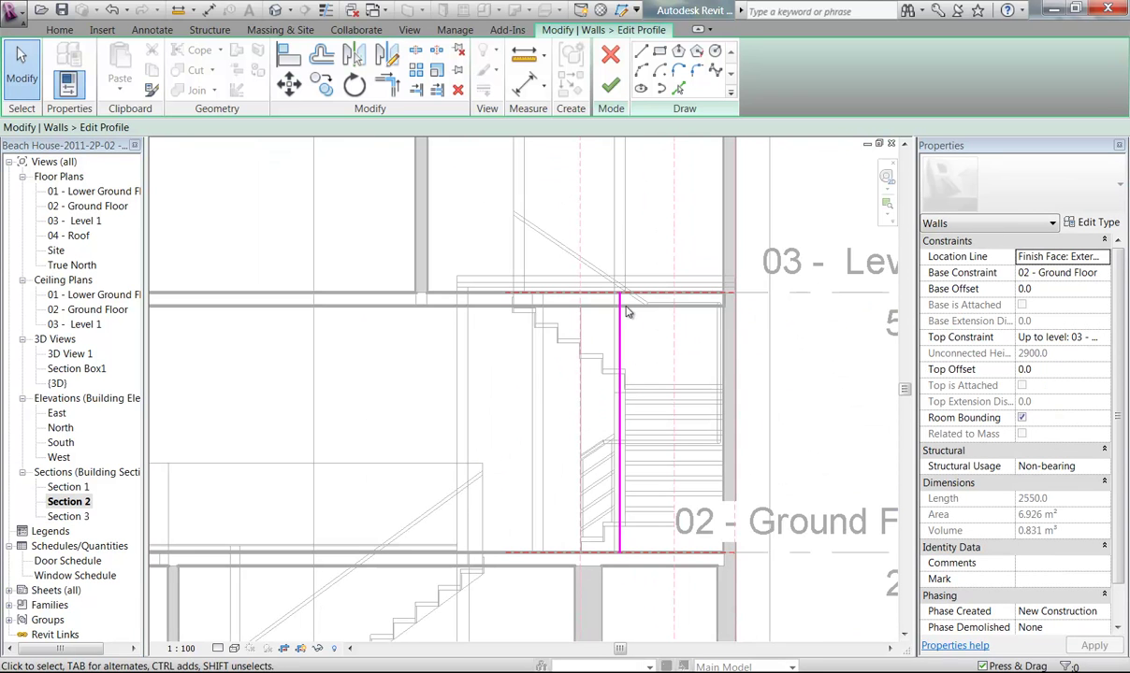
{"action": "scroll", "coordinate": [620, 298], "scroll_direction": "up", "scroll_amount": 3}
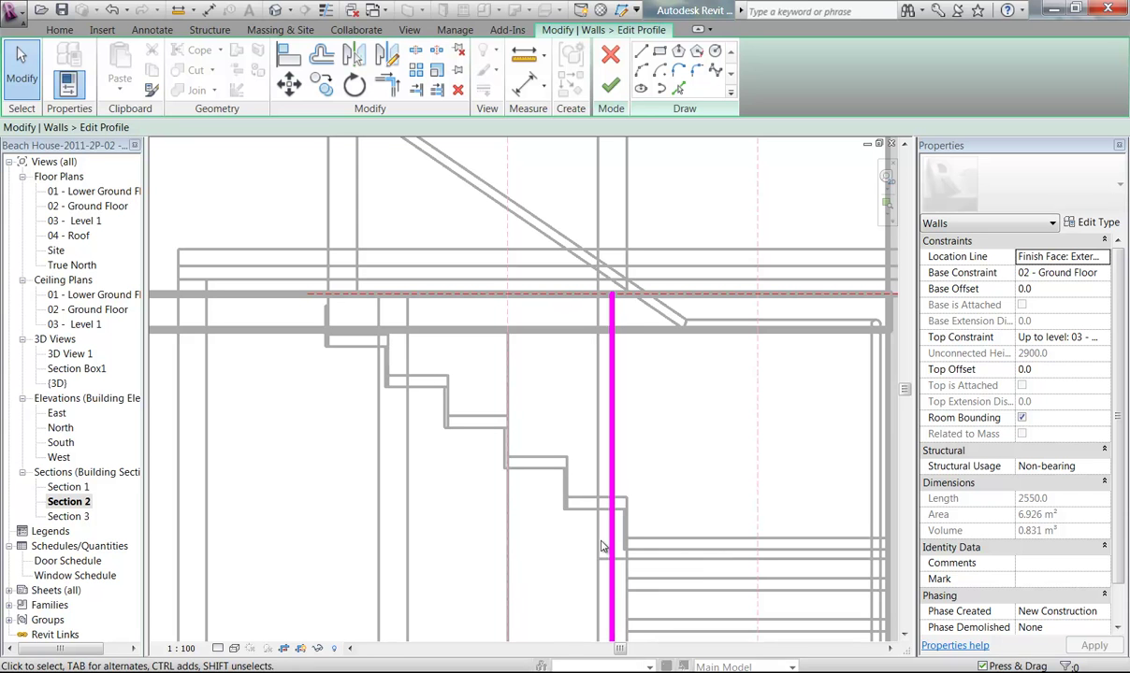
{"action": "scroll", "coordinate": [440, 392], "scroll_direction": "down", "scroll_amount": 4}
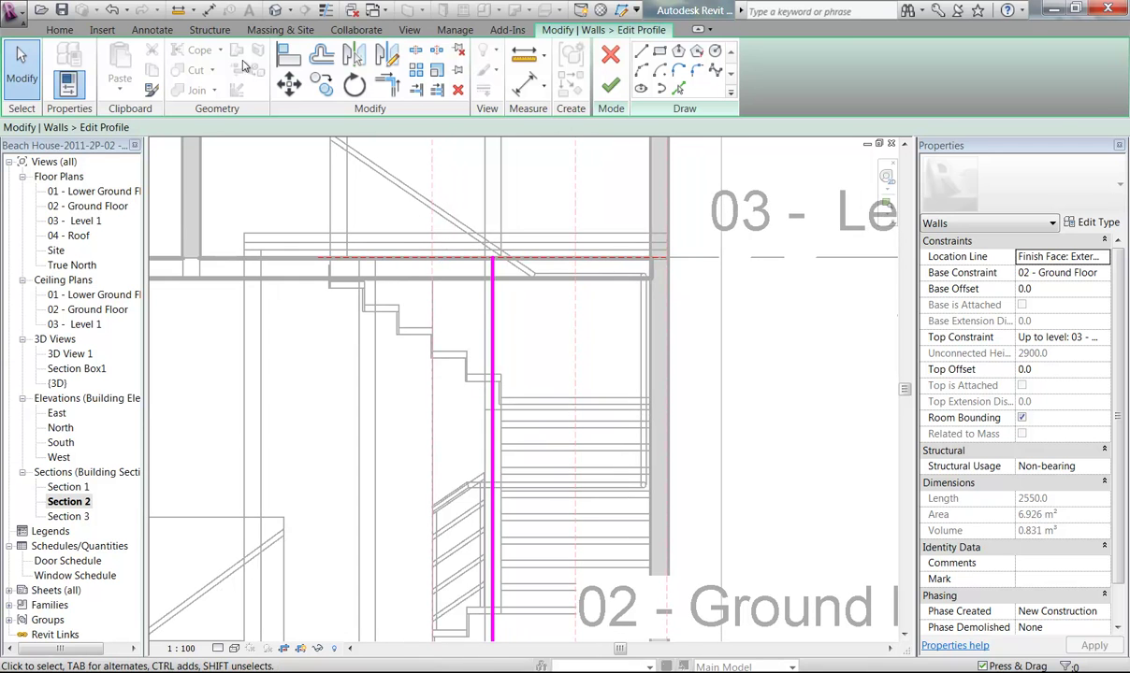
- In Section 2, draw a horizontal reference plane across the wall sketch, just below the lowest tread of the stair's upper flight
{"action": "left_click", "coordinate": [59, 30]}
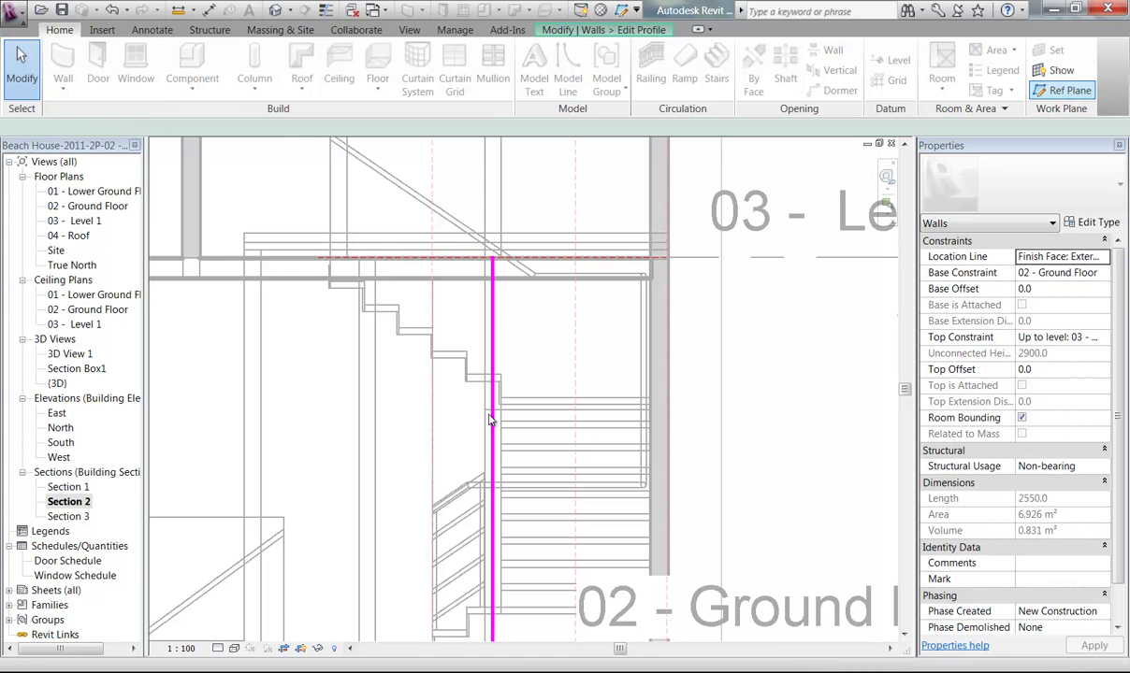
{"action": "left_click", "coordinate": [1057, 90]}
{"action": "scroll", "coordinate": [461, 383], "scroll_direction": "up", "scroll_amount": 3}
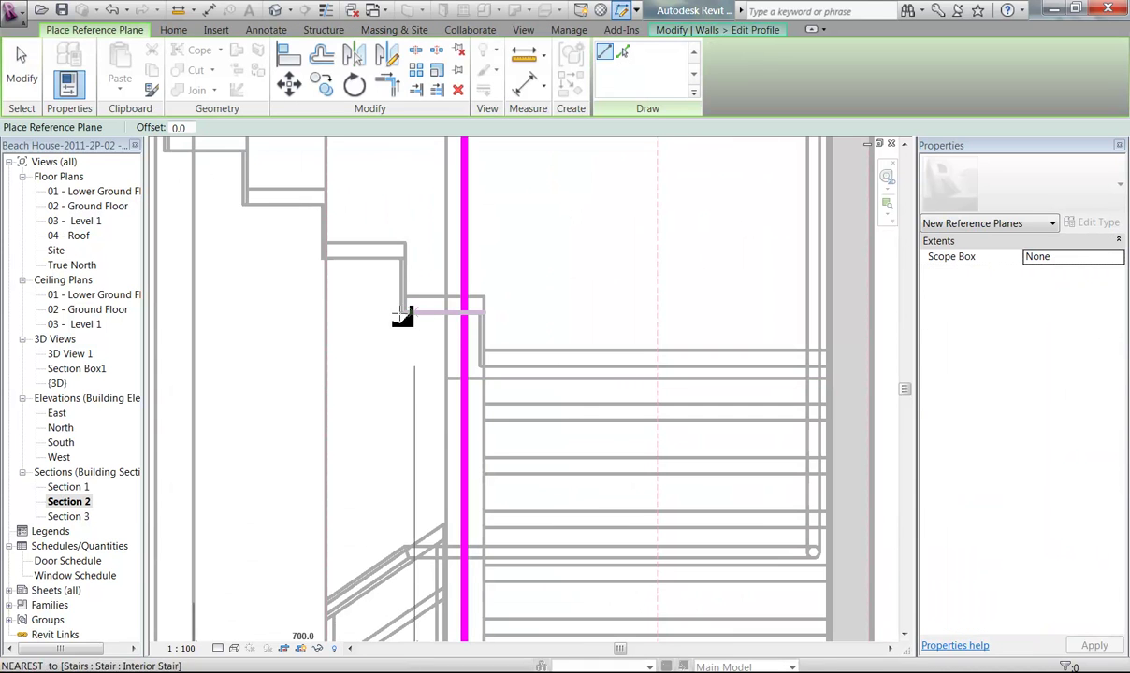
{"action": "left_click", "coordinate": [292, 319]}
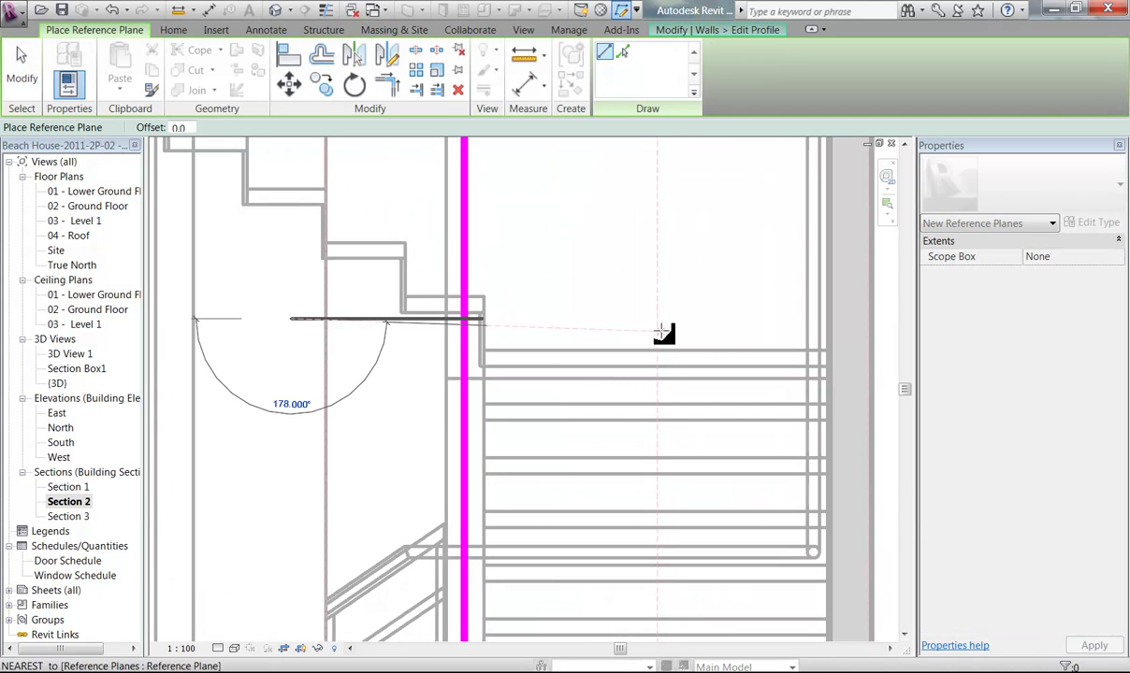
{"action": "left_click", "coordinate": [789, 315]}
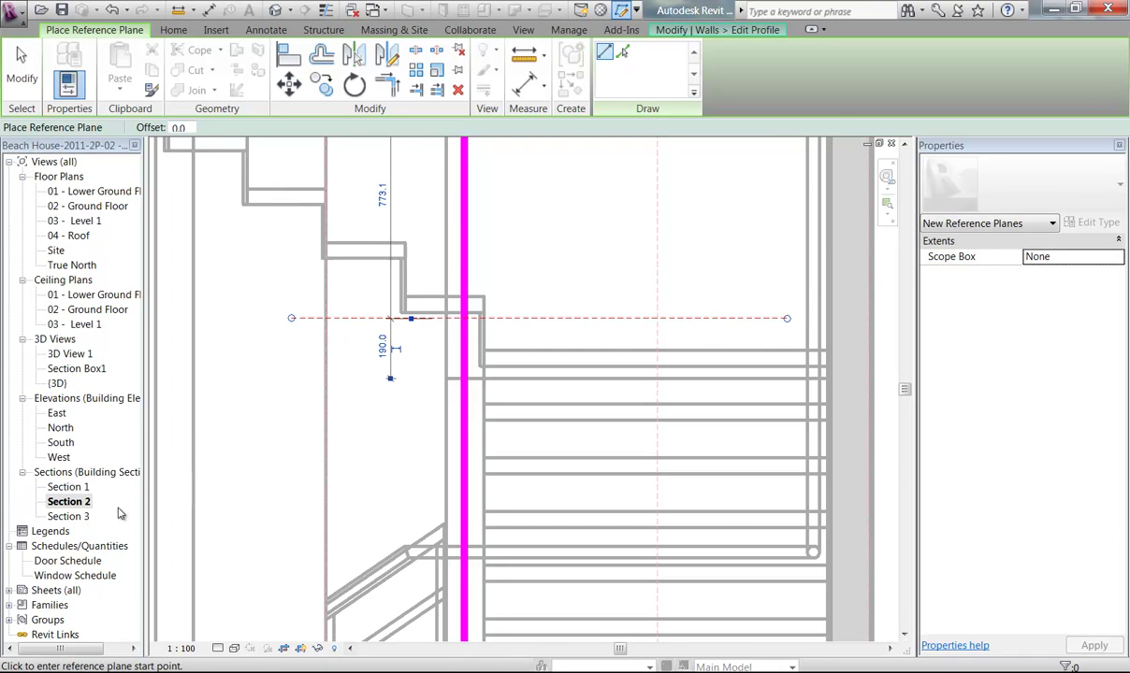
- Compare the wall profile with the reference plane in Sections 3, 1 and 2, and discard the profile edits
{"action": "double_click", "coordinate": [67, 515]}
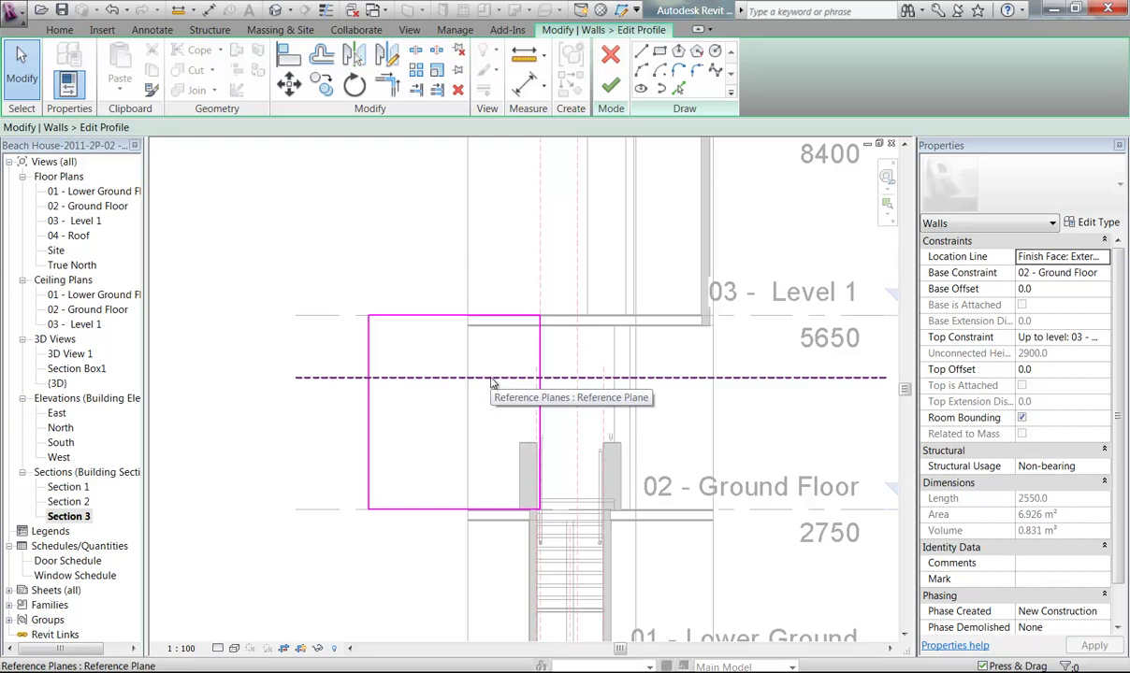
{"action": "double_click", "coordinate": [80, 489]}
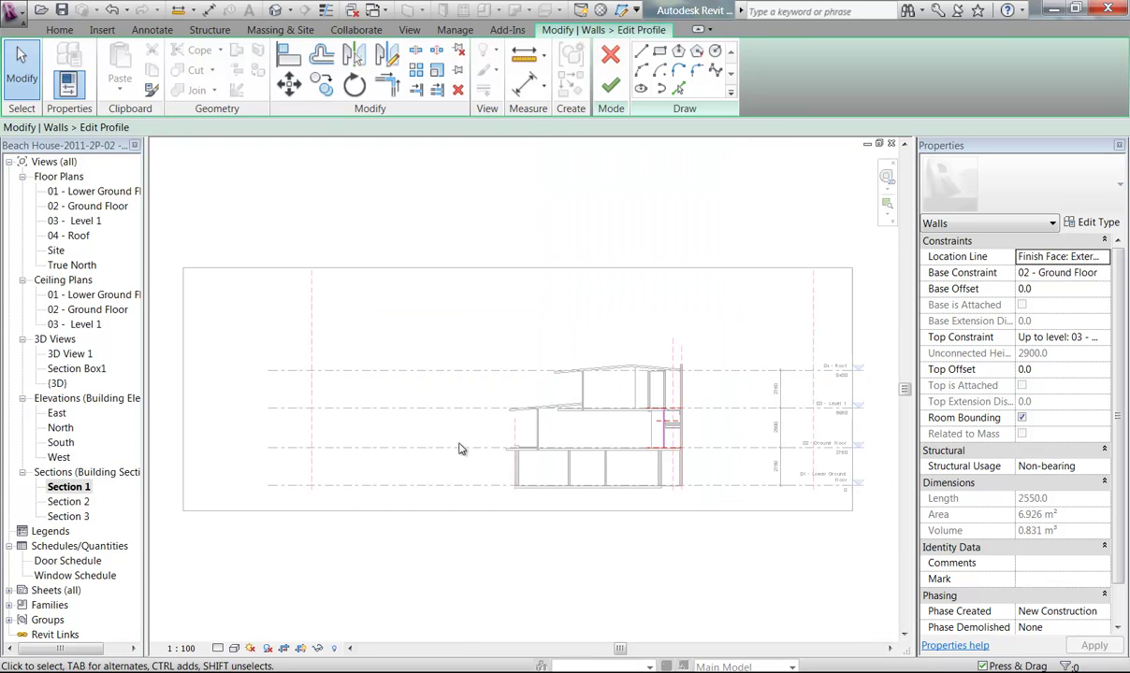
{"action": "scroll", "coordinate": [622, 441], "scroll_direction": "up", "scroll_amount": 5}
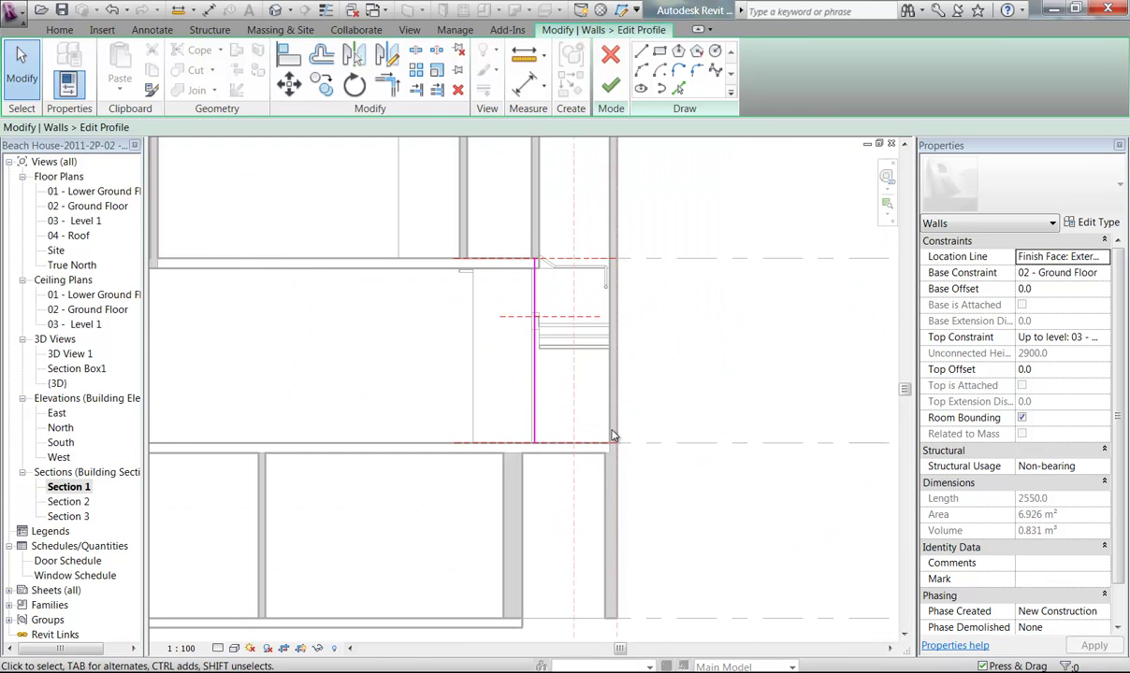
{"action": "double_click", "coordinate": [66, 503]}
{"action": "scroll", "coordinate": [356, 474], "scroll_direction": "down", "scroll_amount": 4}
{"action": "middle_click_drag", "start_coordinate": [376, 471], "coordinate": [507, 429]}
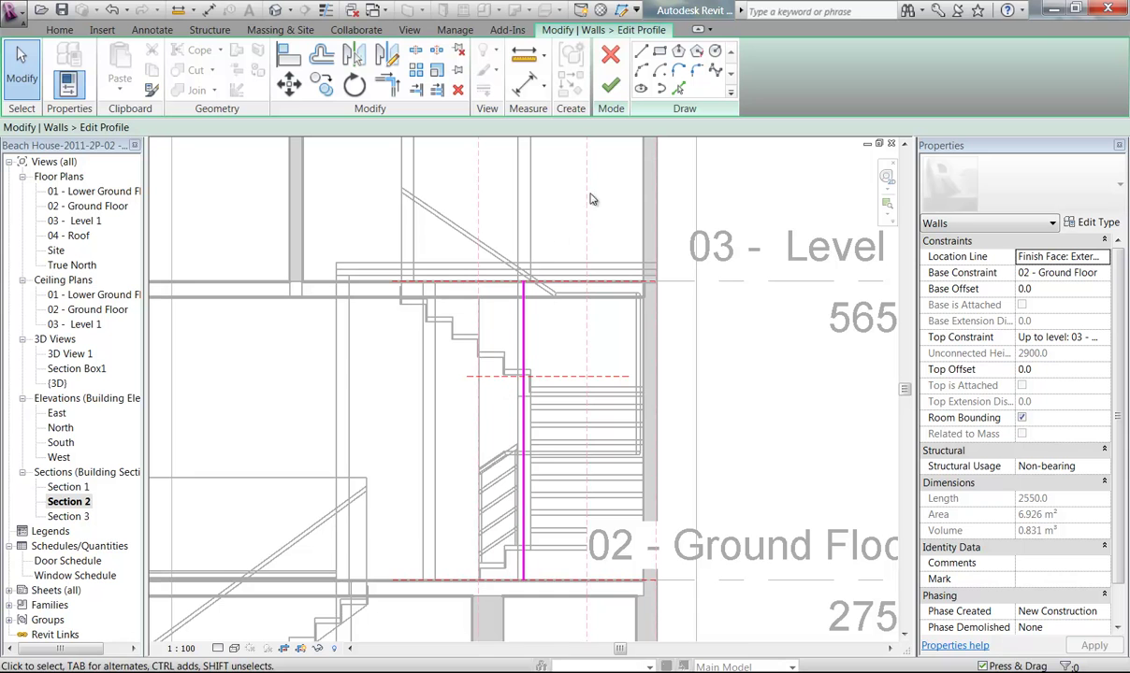
{"action": "left_click", "coordinate": [612, 58]}
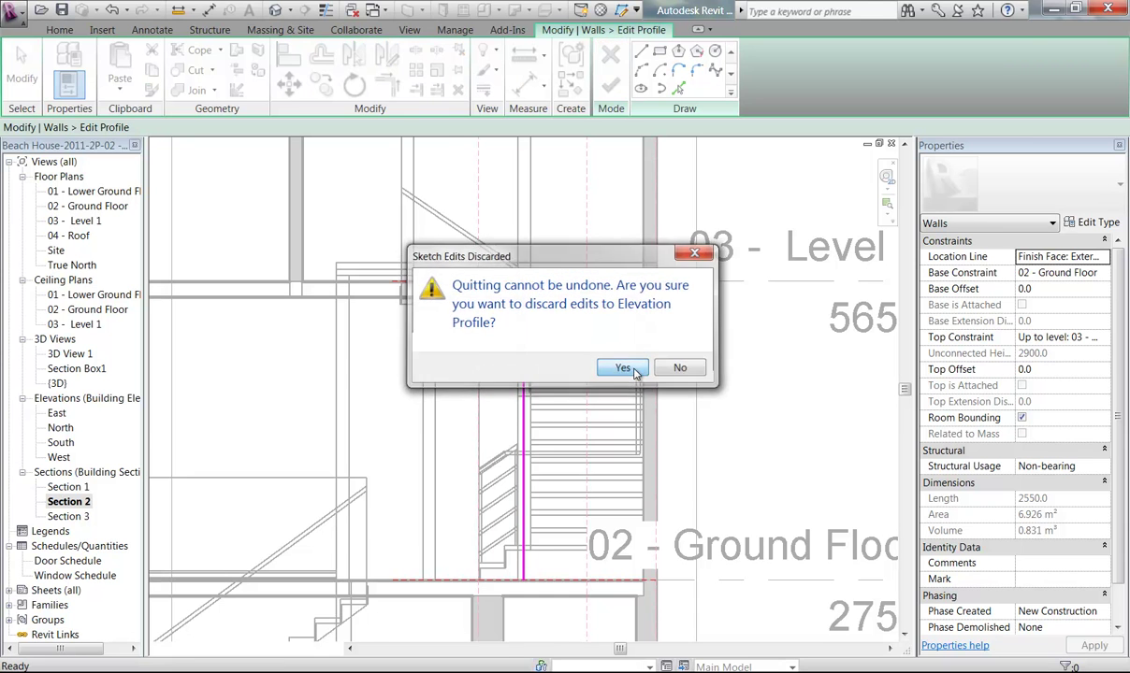
{"action": "left_click", "coordinate": [618, 366]}
- In the 02 - Ground Floor plan, draw a section line lengthwise through the upper stair's long flight, facing the lower stair
{"action": "double_click", "coordinate": [82, 208]}
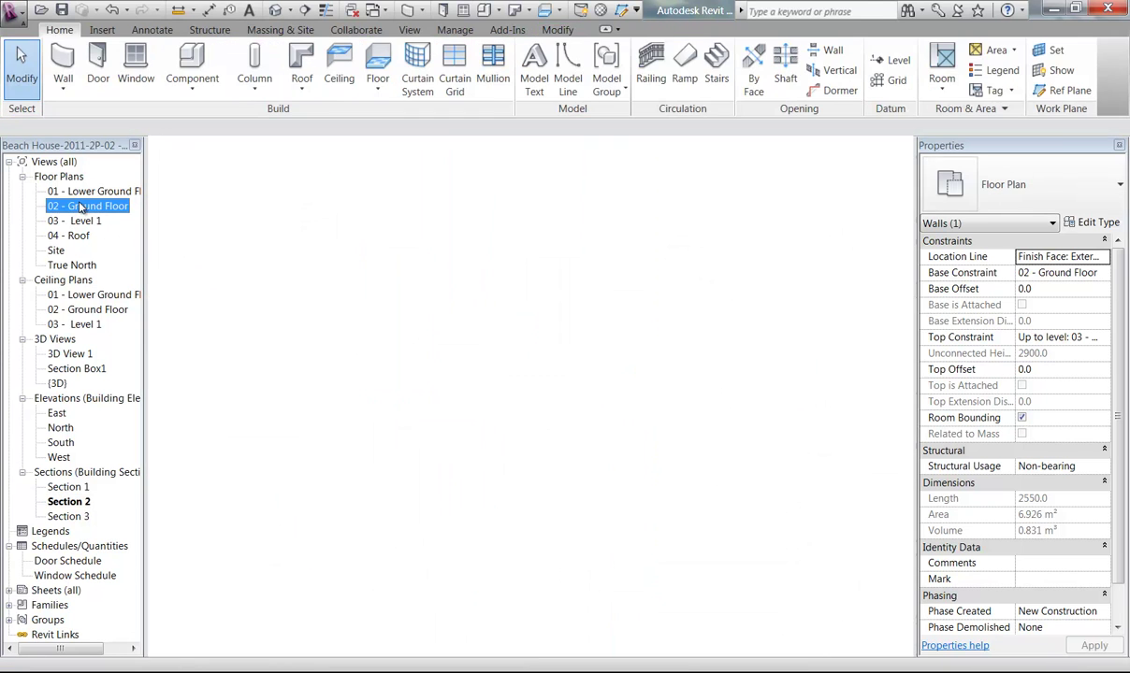
{"action": "scroll", "coordinate": [697, 404], "scroll_direction": "down", "scroll_amount": 3}
{"action": "left_click", "coordinate": [697, 404]}
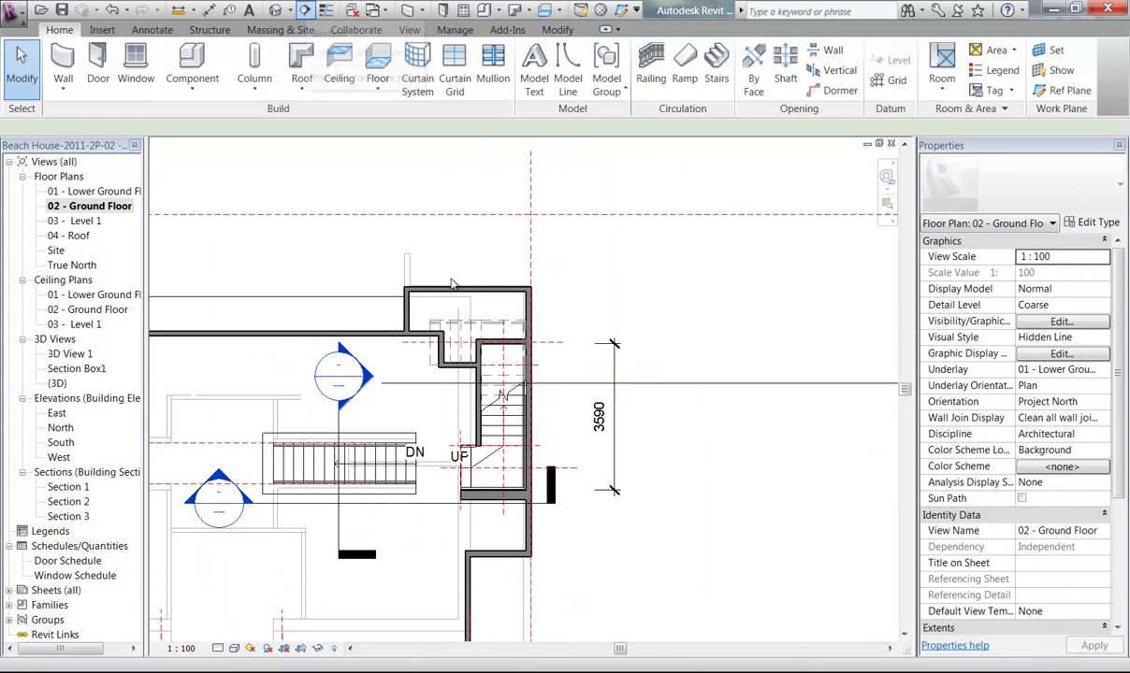
{"action": "left_click", "coordinate": [304, 10]}
{"action": "left_click", "coordinate": [497, 540]}
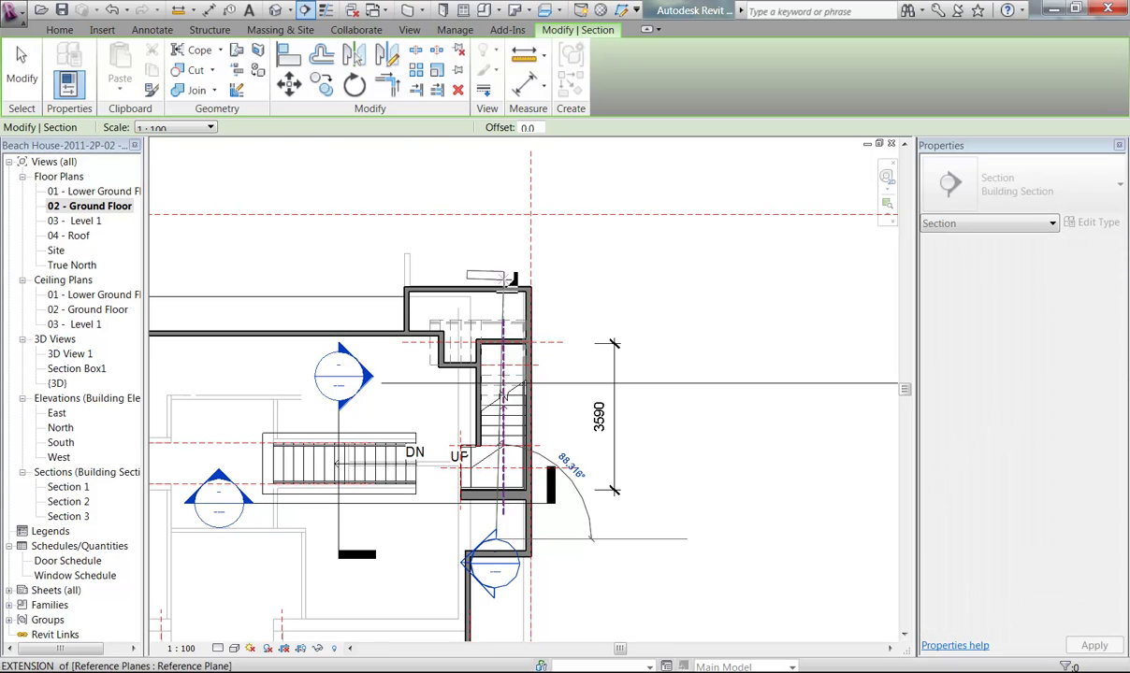
{"action": "left_click", "coordinate": [492, 245]}
{"action": "key", "text": "Escape"}
{"action": "key", "text": "Escape"}
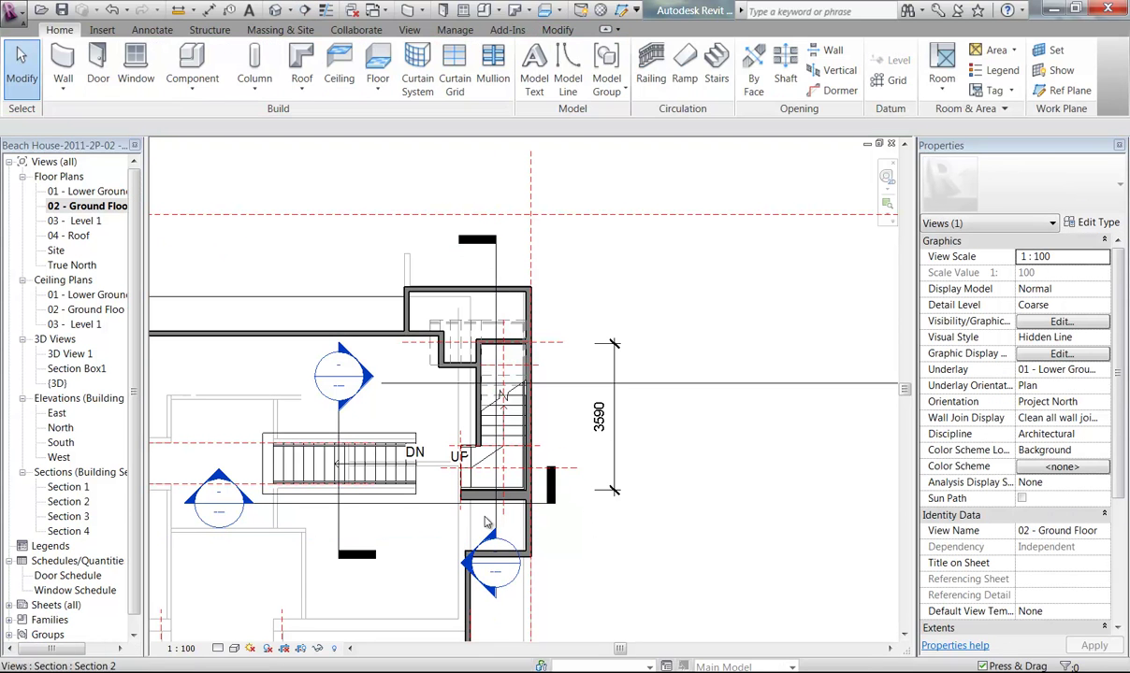
- Open the new Section 4 view, select the Generic 120mm wall beside the stair and examine its outline
{"action": "double_click", "coordinate": [470, 570]}
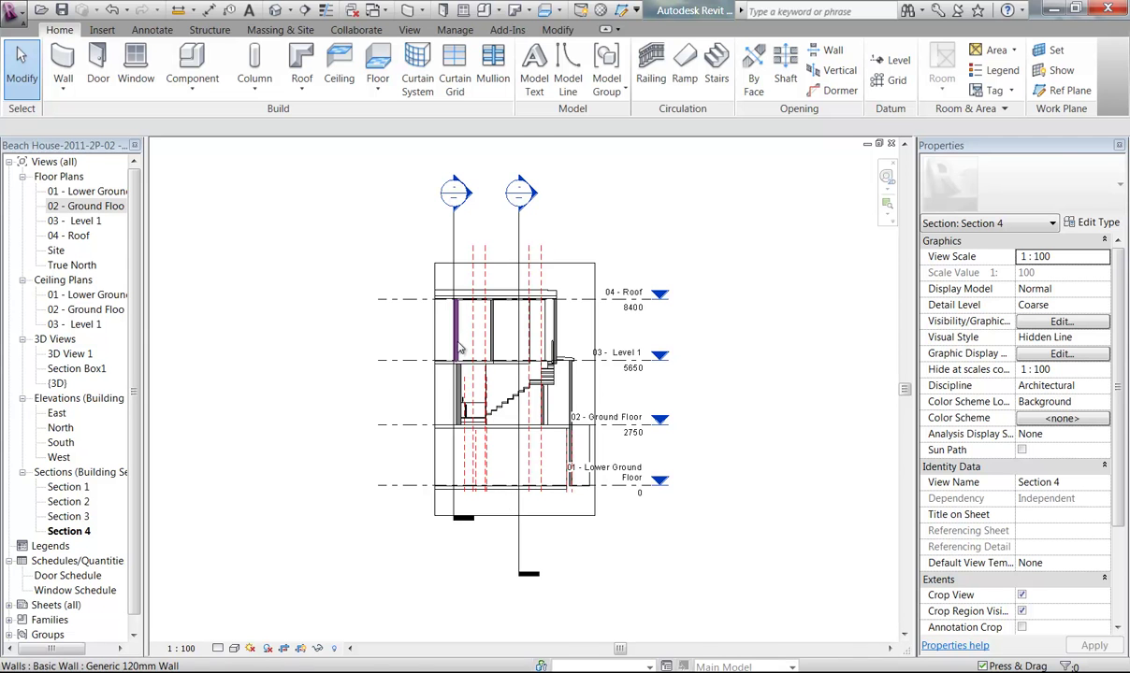
{"action": "scroll", "coordinate": [459, 349], "scroll_direction": "up", "scroll_amount": 6}
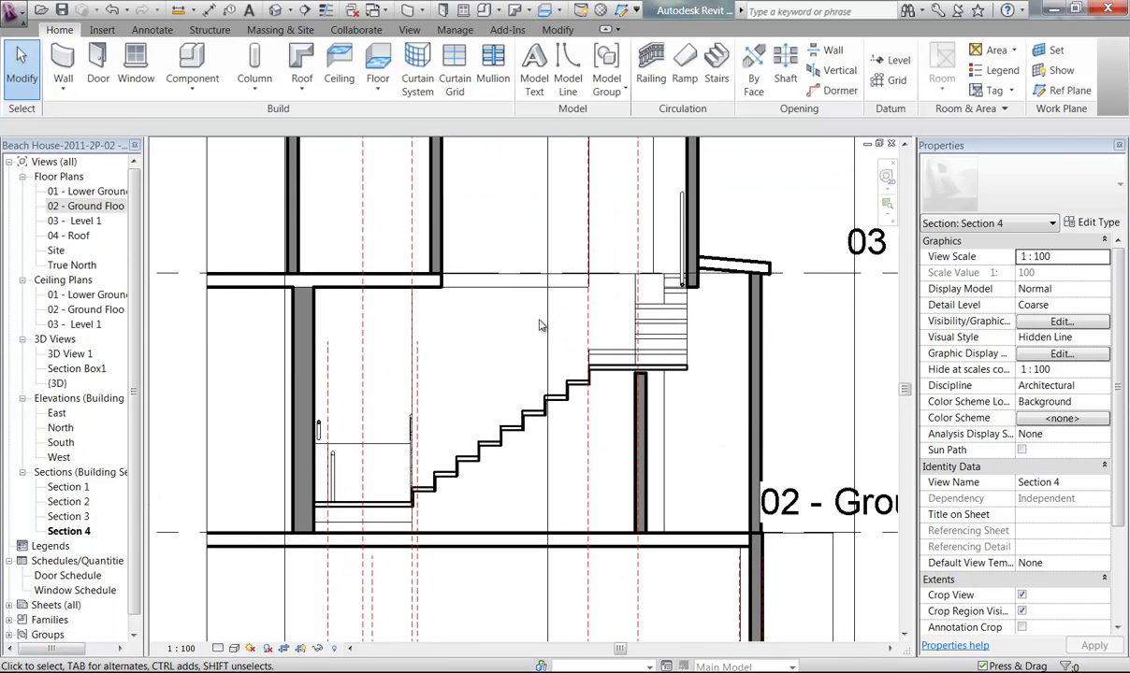
{"action": "left_click", "coordinate": [635, 295]}
{"action": "scroll", "coordinate": [512, 347], "scroll_direction": "up", "scroll_amount": 1}
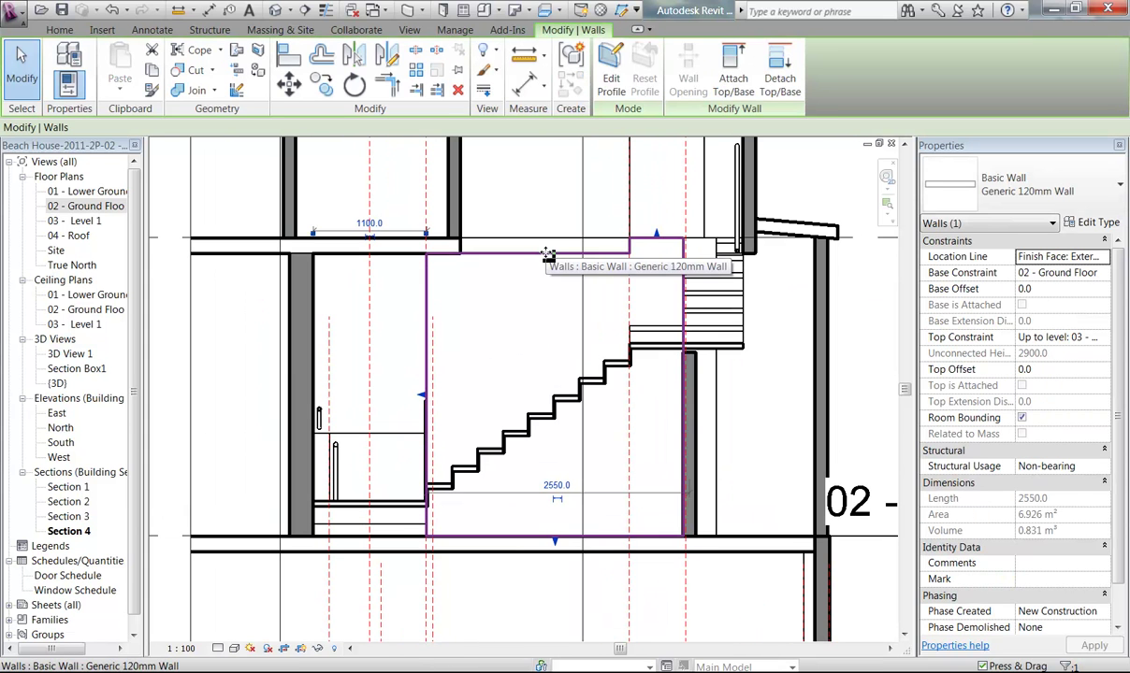
- Select the Level 1 Generic 150mm floor in Section Box1 and open its boundary for editing in the 03 - Level 1 plan
{"action": "double_click", "coordinate": [62, 369]}
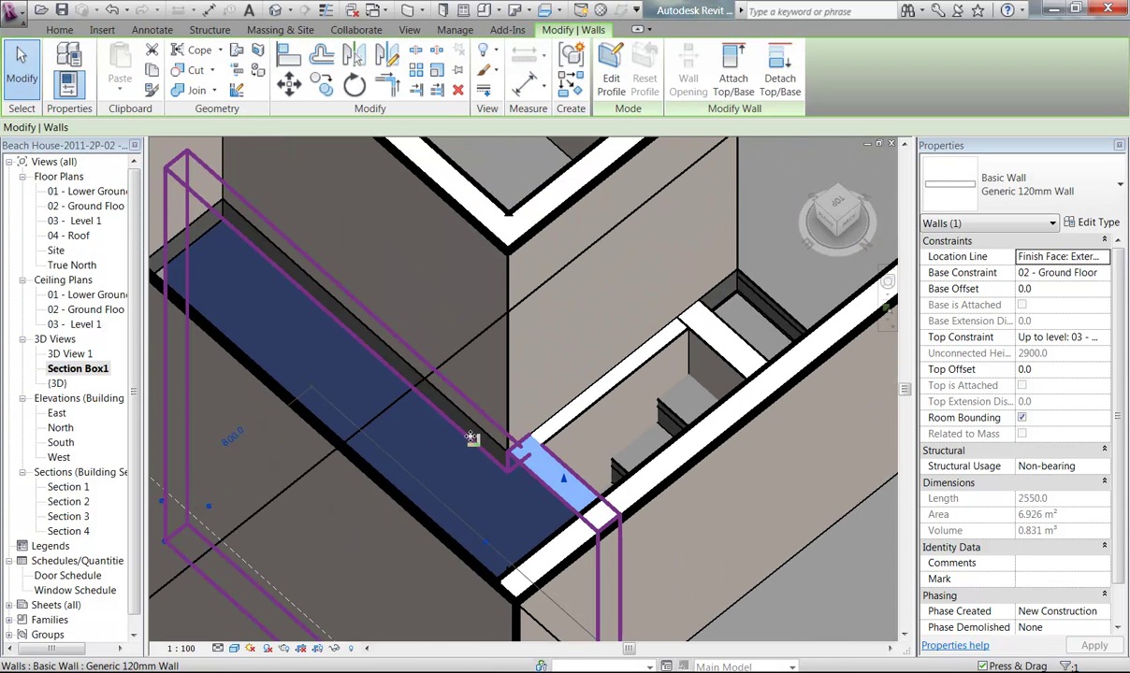
{"action": "left_click", "coordinate": [478, 435]}
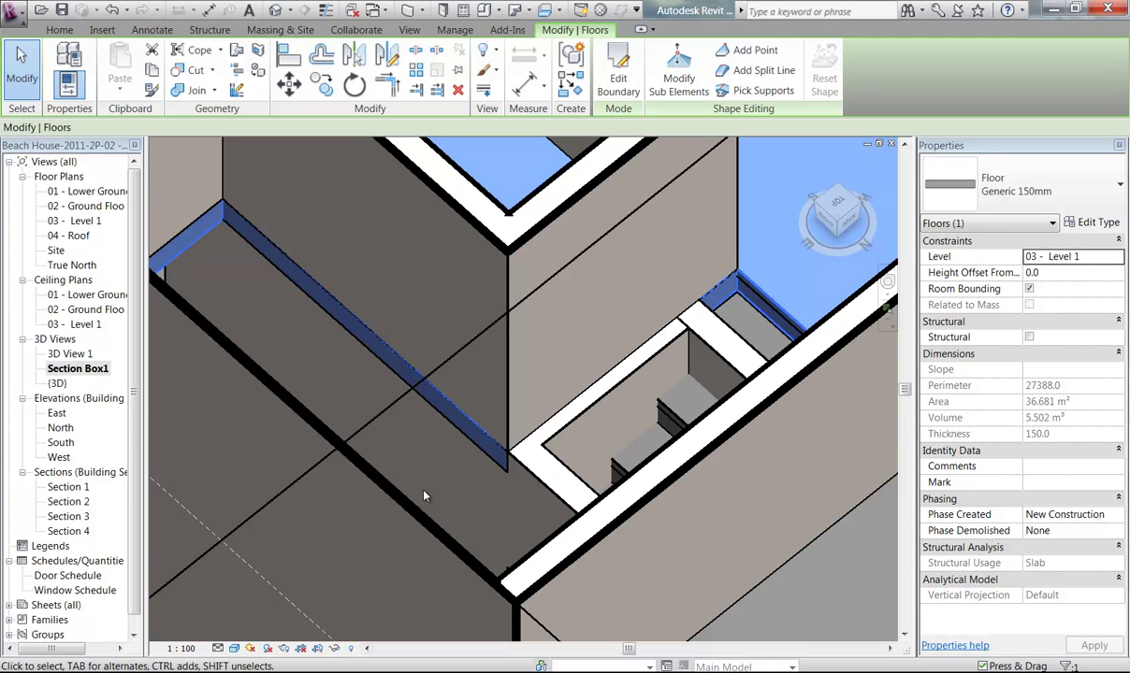
{"action": "double_click", "coordinate": [68, 221]}
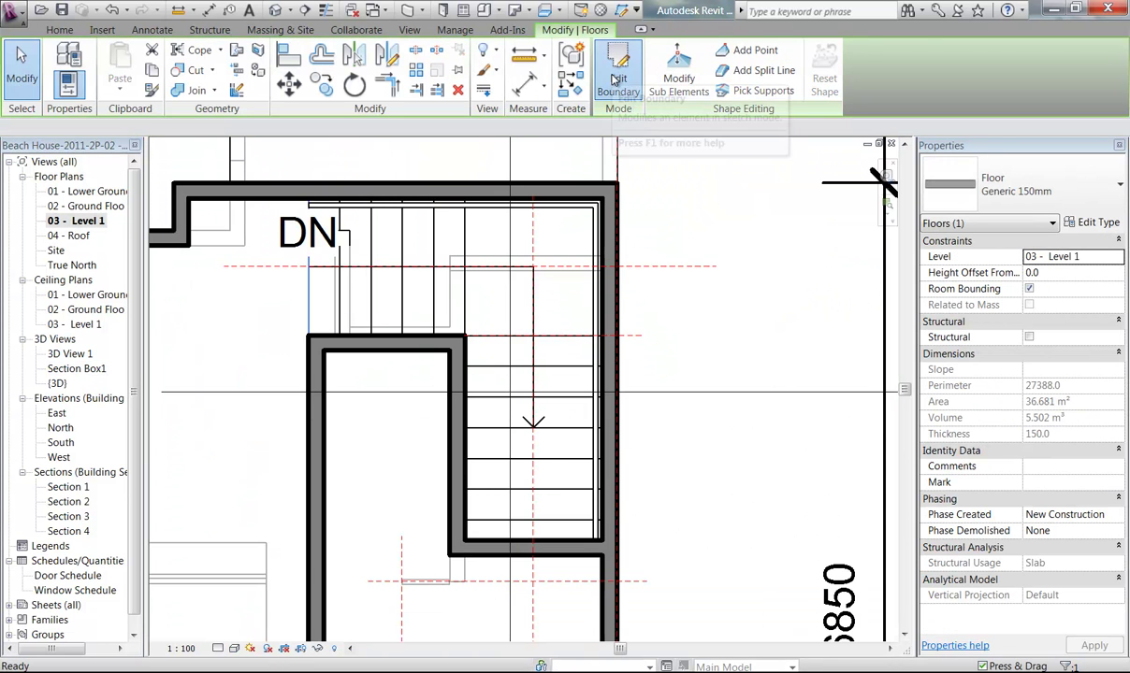
{"action": "left_click", "coordinate": [618, 82]}
{"action": "middle_click_drag", "start_coordinate": [369, 456], "coordinate": [411, 397]}
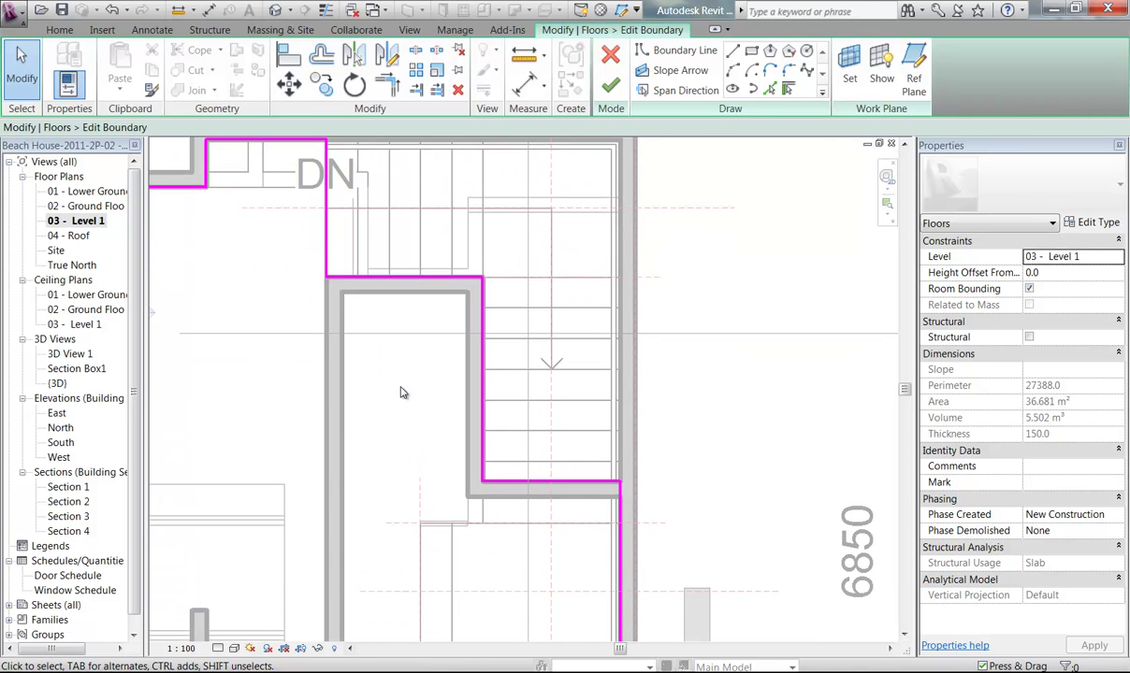
- Move the floor boundary edge along the stair's short upper flight across the 120 mm wall to its far face
{"action": "scroll", "coordinate": [401, 393], "scroll_direction": "up", "scroll_amount": 1}
{"action": "left_click", "coordinate": [409, 245]}
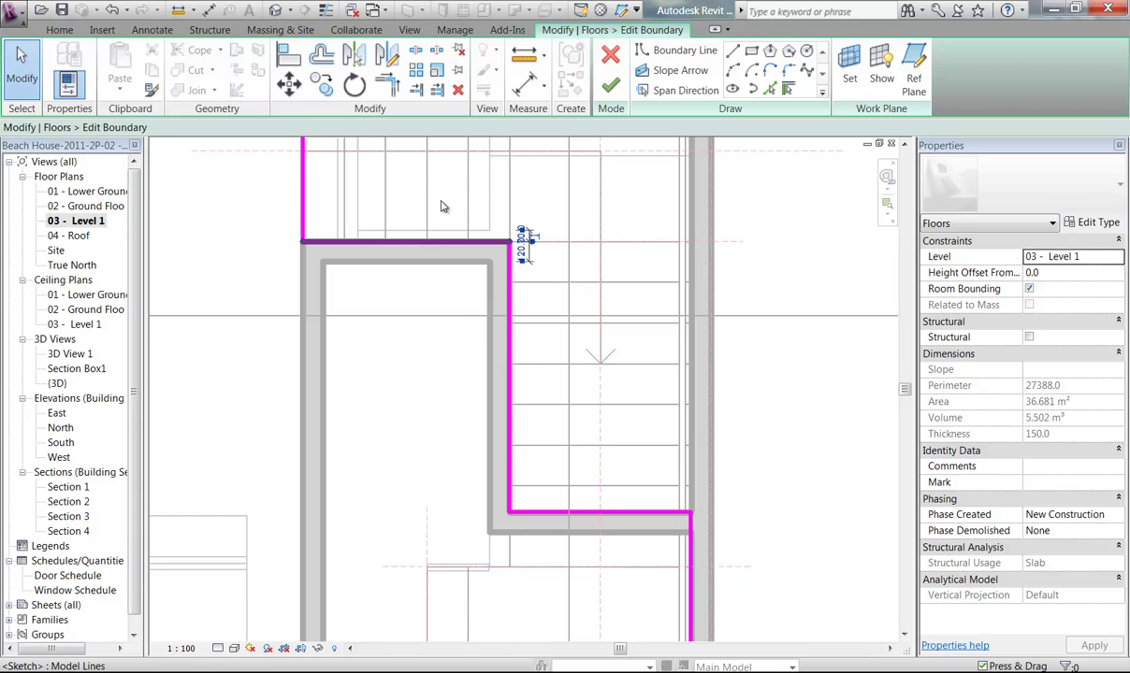
{"action": "scroll", "coordinate": [425, 247], "scroll_direction": "up", "scroll_amount": 3}
{"action": "middle_click_drag", "start_coordinate": [544, 277], "coordinate": [565, 284]}
{"action": "left_click_drag", "start_coordinate": [479, 295], "coordinate": [477, 342]}
{"action": "middle_click_drag", "start_coordinate": [478, 392], "coordinate": [373, 193]}
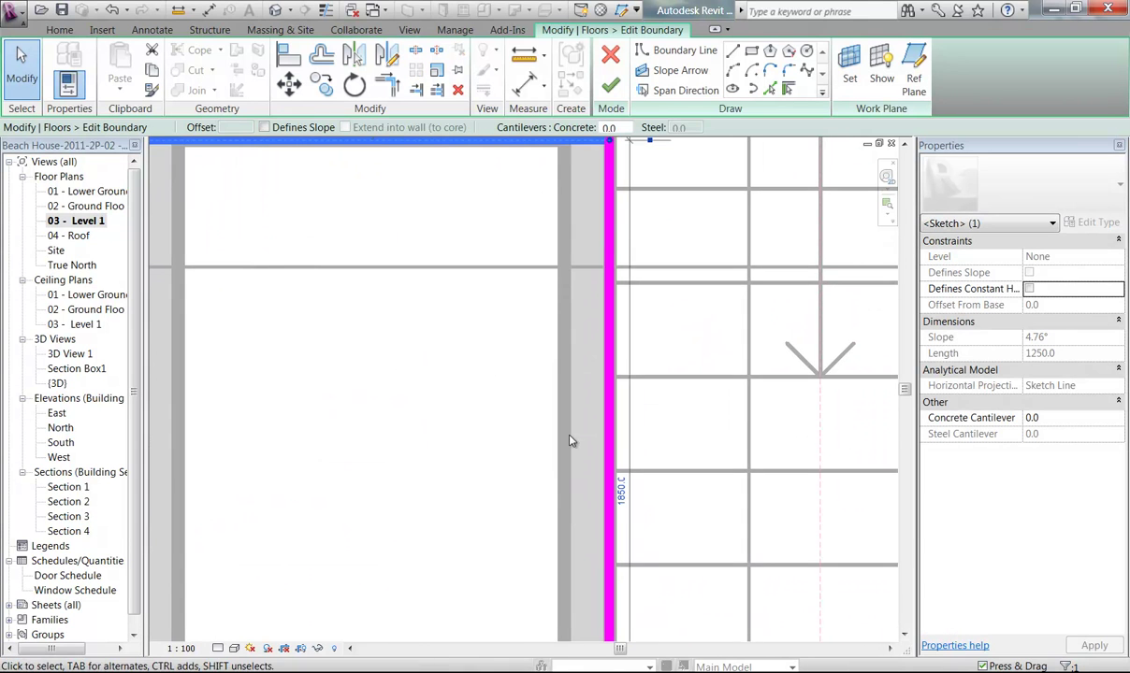
- Move the boundary edges along the stair's long flight and across its end to the far faces of the 120 mm walls
{"action": "left_click", "coordinate": [611, 439]}
{"action": "middle_click_drag", "start_coordinate": [291, 423], "coordinate": [309, 306]}
{"action": "scroll", "coordinate": [318, 325], "scroll_direction": "down", "scroll_amount": 1}
{"action": "left_click_drag", "start_coordinate": [539, 448], "coordinate": [510, 443]}
{"action": "middle_click_drag", "start_coordinate": [350, 386], "coordinate": [243, 240]}
{"action": "left_click", "coordinate": [506, 397]}
{"action": "scroll", "coordinate": [501, 427], "scroll_direction": "up", "scroll_amount": 1}
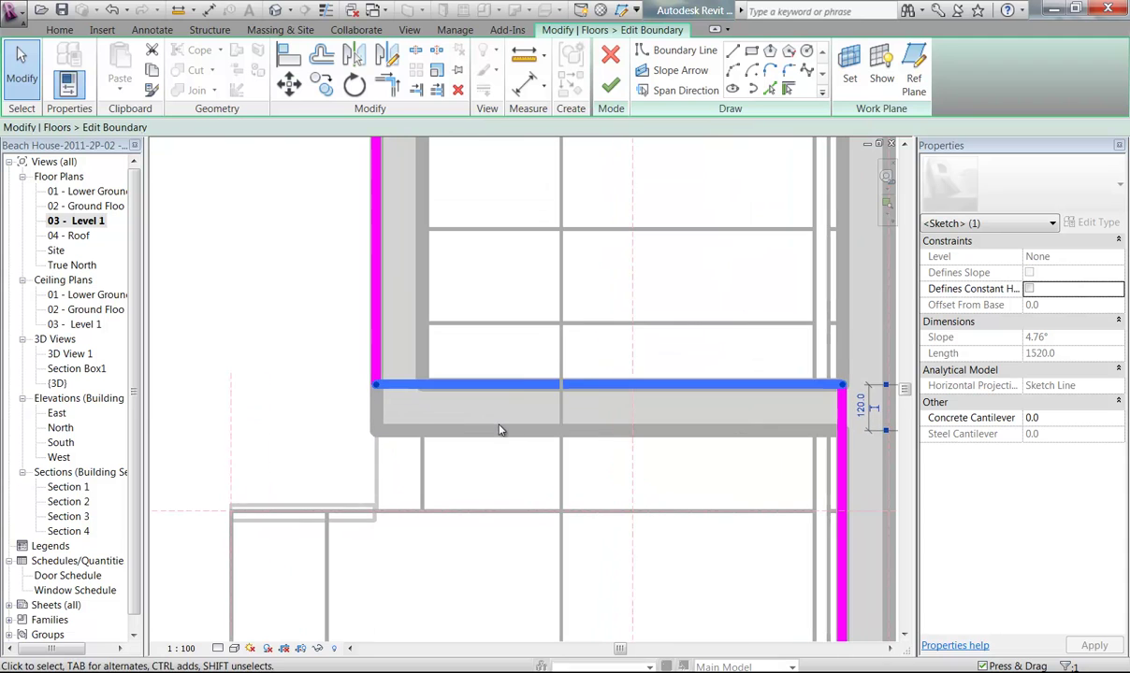
{"action": "left_click_drag", "start_coordinate": [517, 386], "coordinate": [512, 431]}
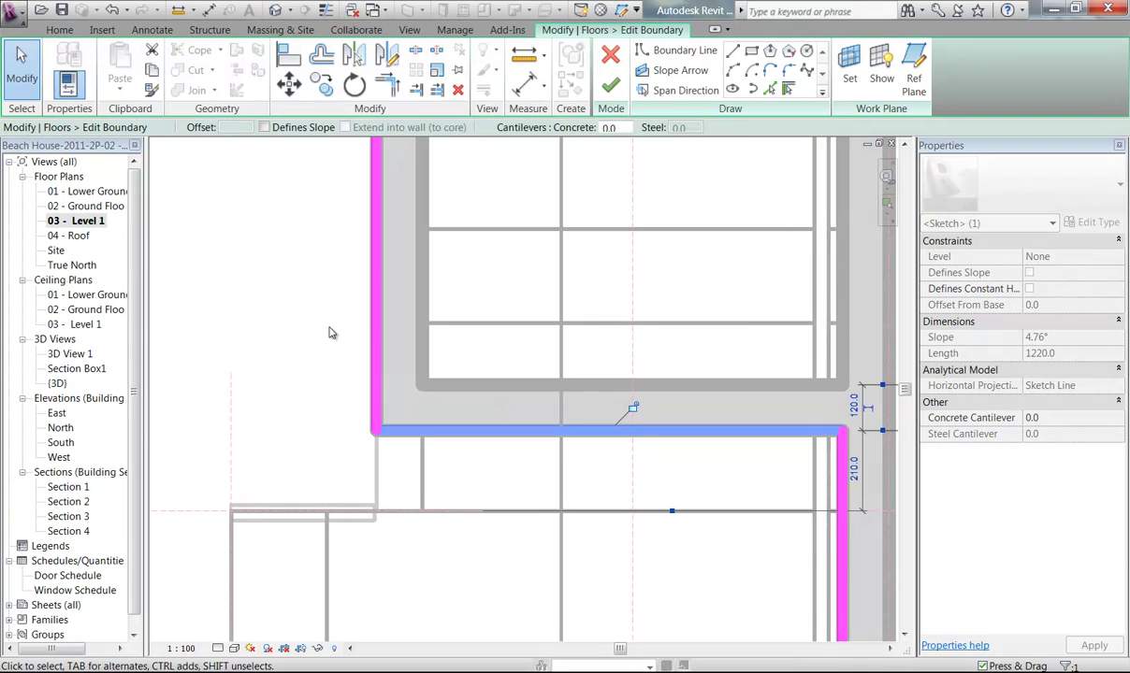
- Finish the Level 1 floor boundary edit without attaching walls to the floor's bottom, and reopen the Section Box1 view
{"action": "left_click", "coordinate": [329, 333]}
{"action": "scroll", "coordinate": [327, 332], "scroll_direction": "down", "scroll_amount": 2}
{"action": "middle_click_drag", "start_coordinate": [328, 332], "coordinate": [345, 461]}
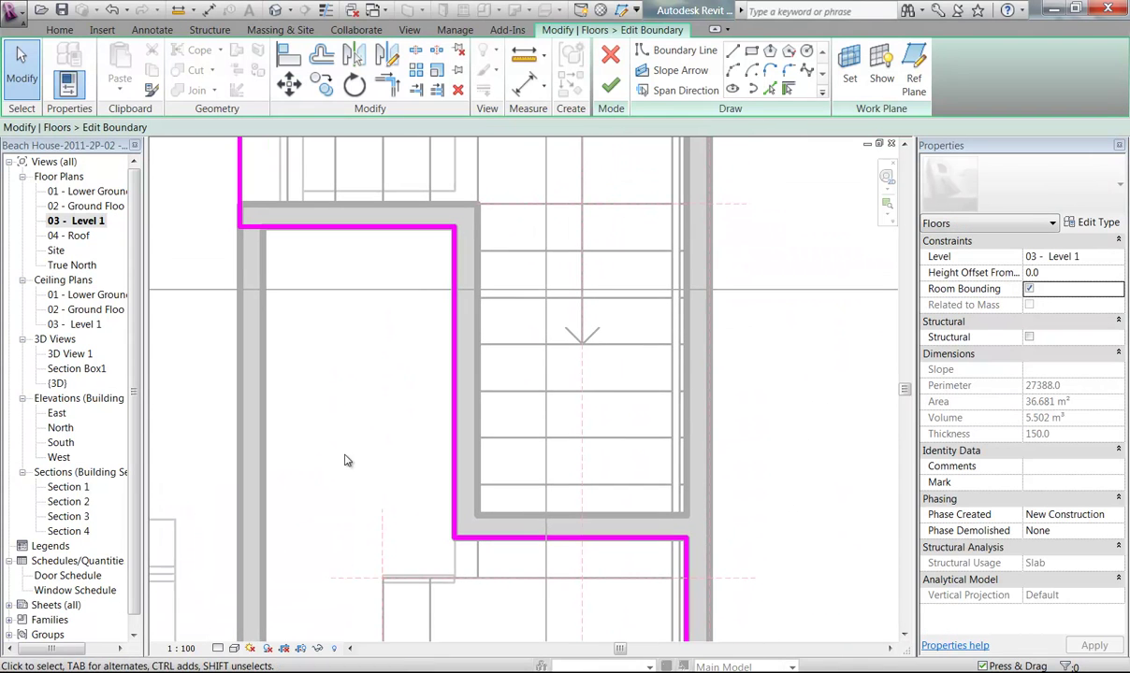
{"action": "left_click", "coordinate": [610, 94]}
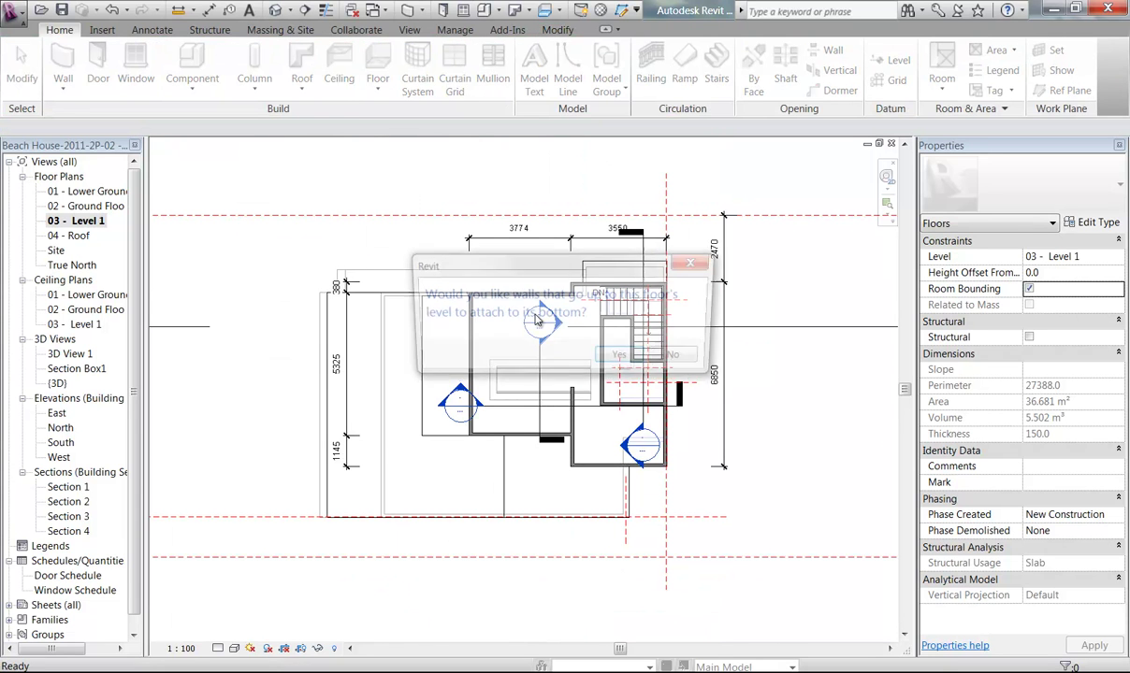
{"action": "left_click", "coordinate": [679, 359]}
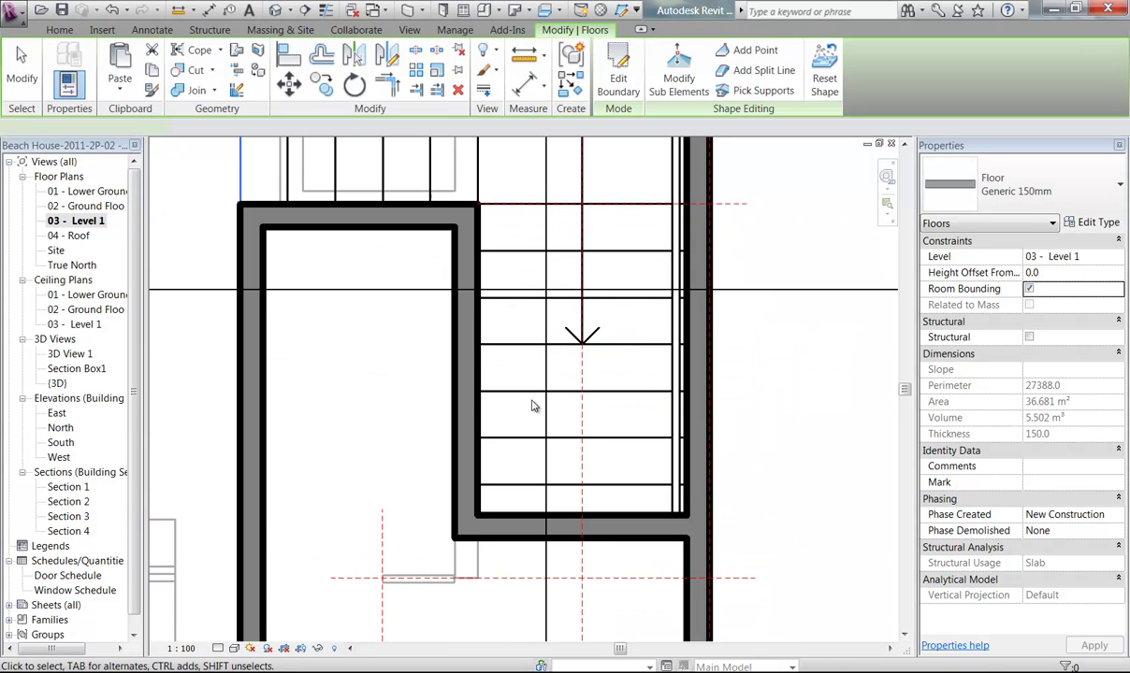
{"action": "double_click", "coordinate": [80, 368]}
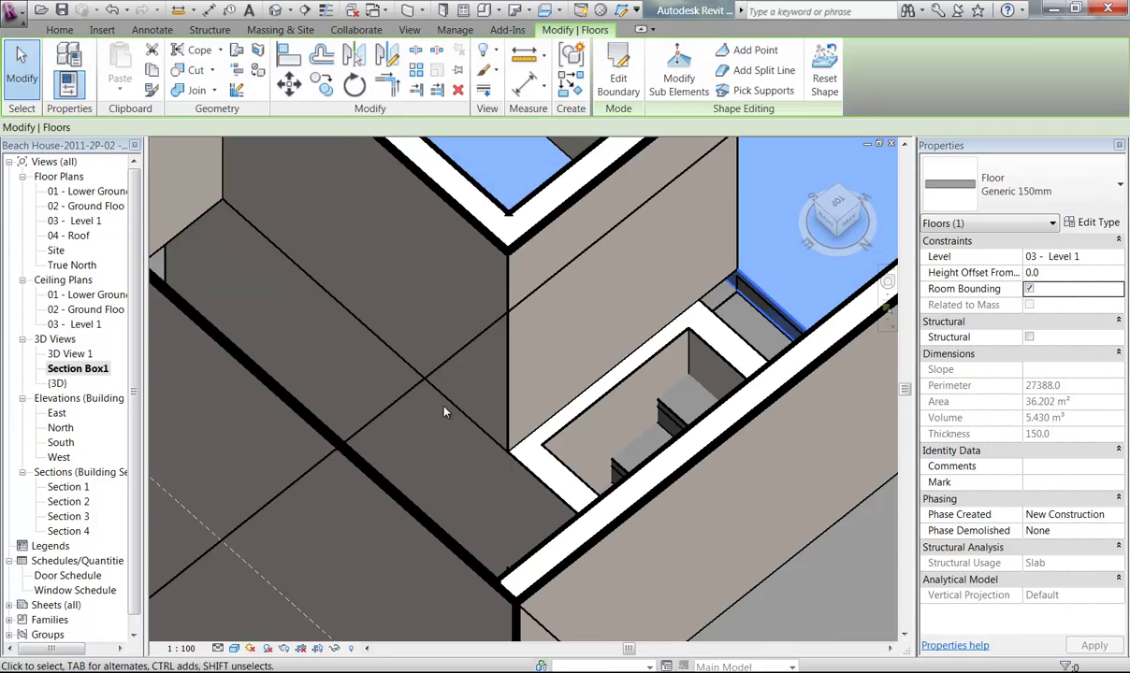
- Select the long Generic 120mm wall running beside the upper stair and open its profile for editing in Section 4
{"action": "left_click", "coordinate": [438, 486]}
{"action": "scroll", "coordinate": [481, 479], "scroll_direction": "down", "scroll_amount": 1}
{"action": "middle_click_drag", "start_coordinate": [492, 488], "coordinate": [574, 514]}
{"action": "middle_click_drag", "start_coordinate": [541, 477], "coordinate": [474, 500]}
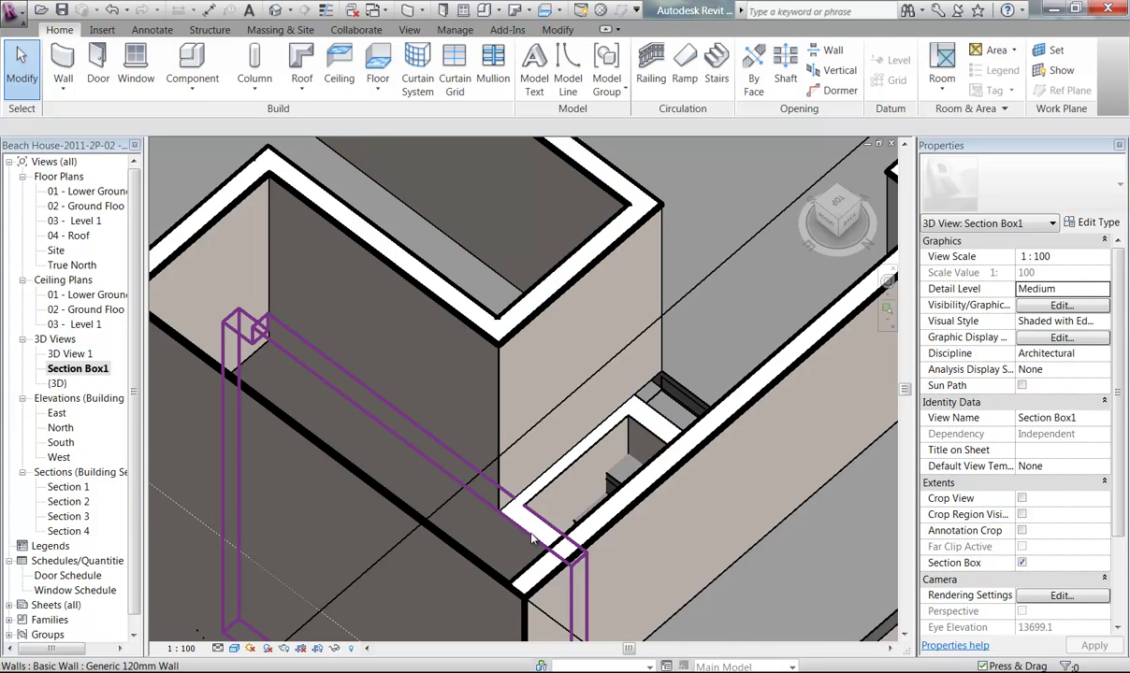
{"action": "left_click", "coordinate": [525, 585]}
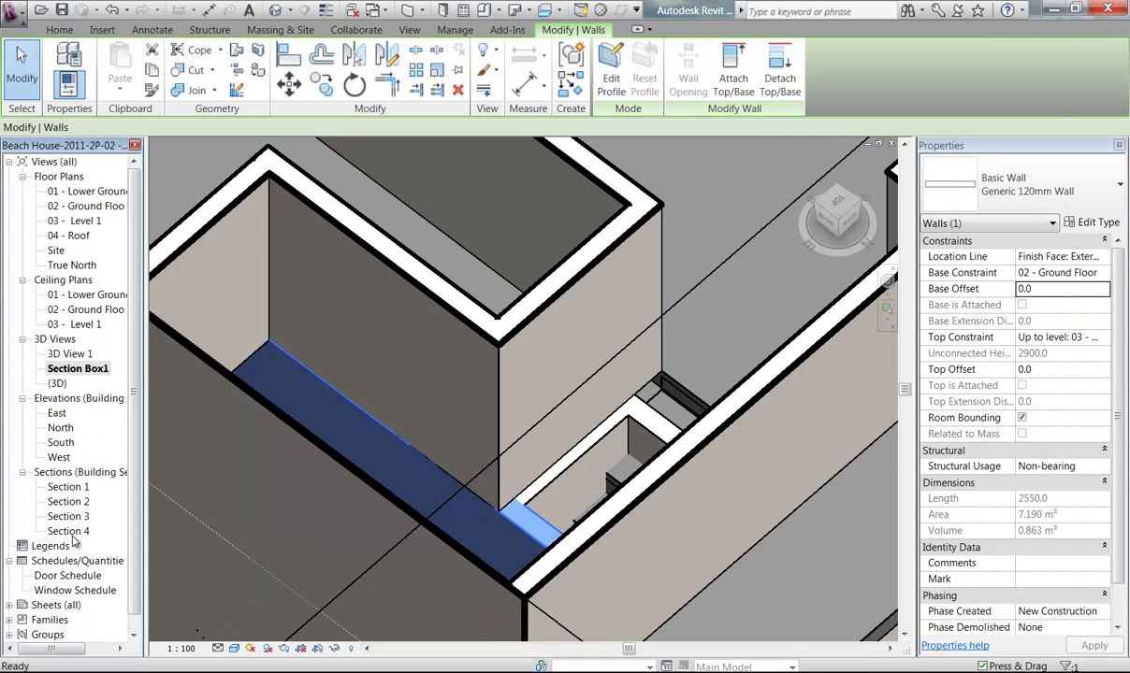
{"action": "double_click", "coordinate": [68, 530]}
{"action": "middle_click_drag", "start_coordinate": [549, 404], "coordinate": [413, 427]}
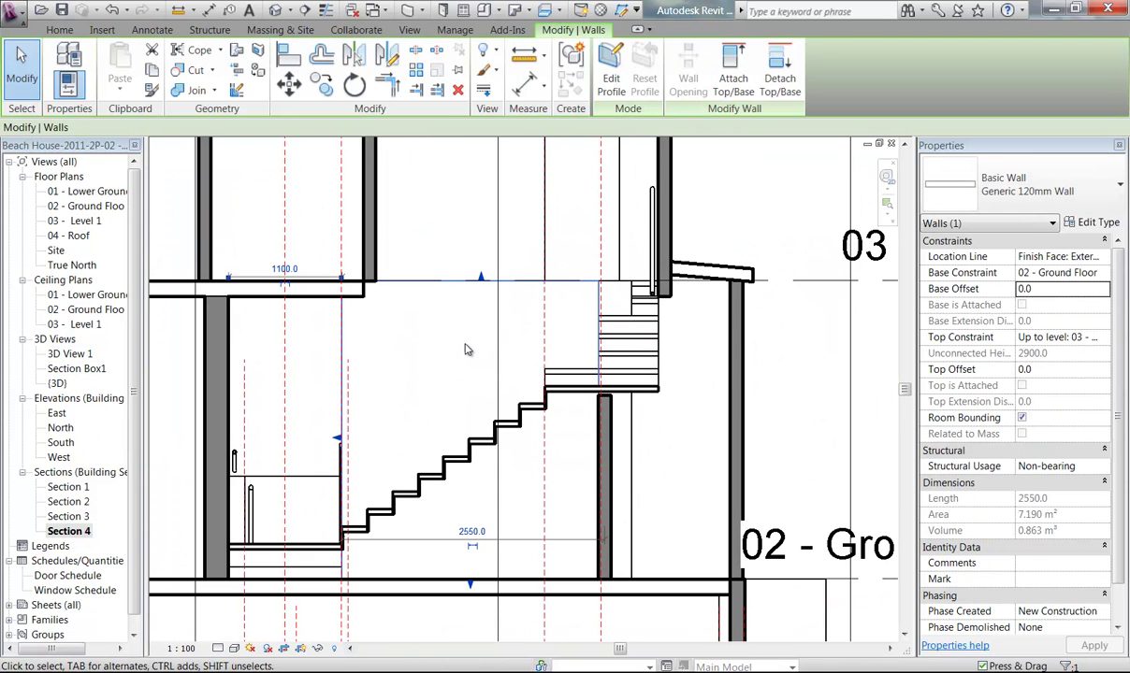
{"action": "left_click", "coordinate": [611, 79]}
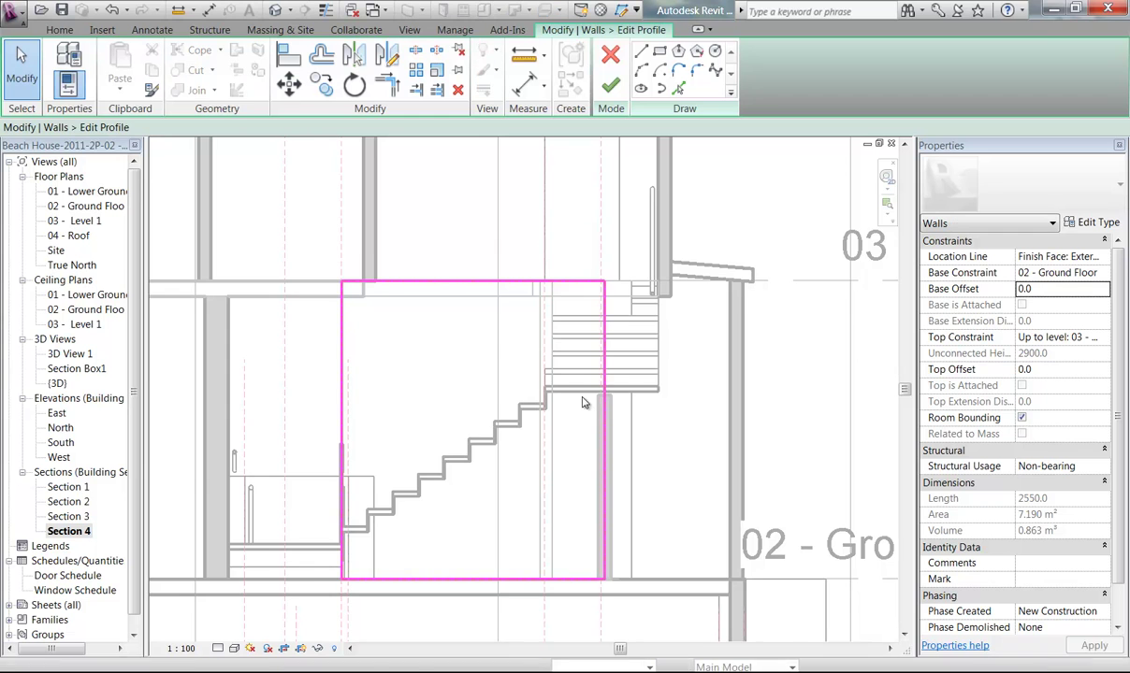
- Add wall profile lines picked from the stair landing's underside and the vertical line above the landing's inner edge
{"action": "scroll", "coordinate": [469, 327], "scroll_direction": "up", "scroll_amount": 4}
{"action": "scroll", "coordinate": [434, 393], "scroll_direction": "down", "scroll_amount": 3}
{"action": "scroll", "coordinate": [434, 403], "scroll_direction": "up", "scroll_amount": 3}
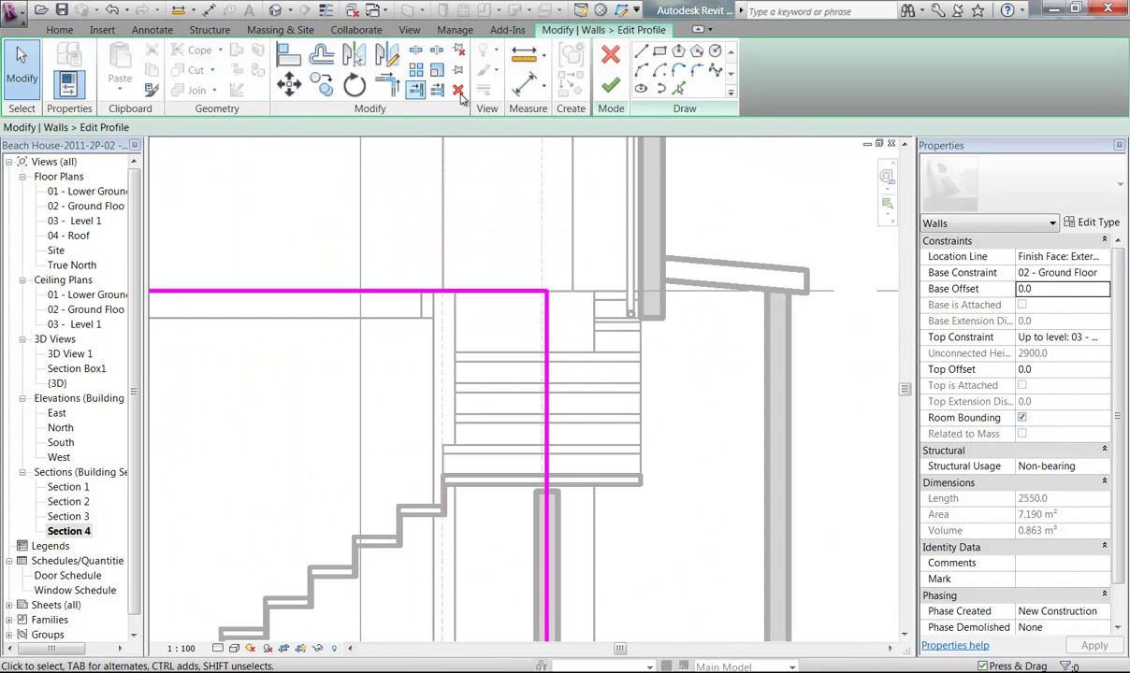
{"action": "left_click", "coordinate": [678, 89]}
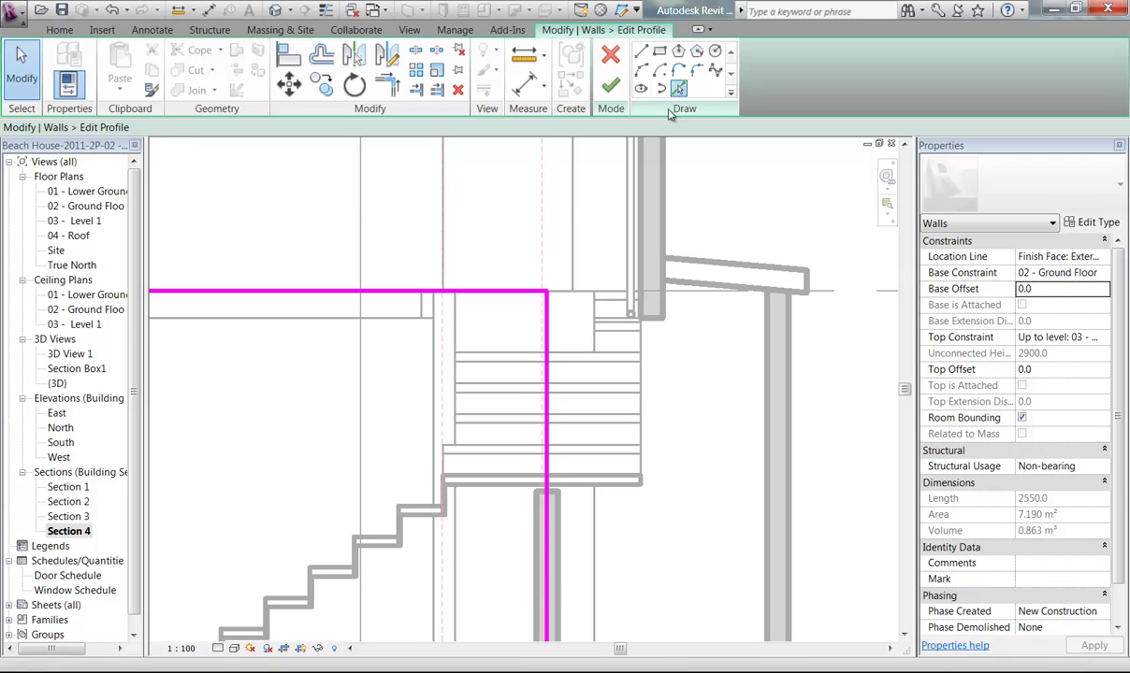
{"action": "left_click", "coordinate": [443, 273]}
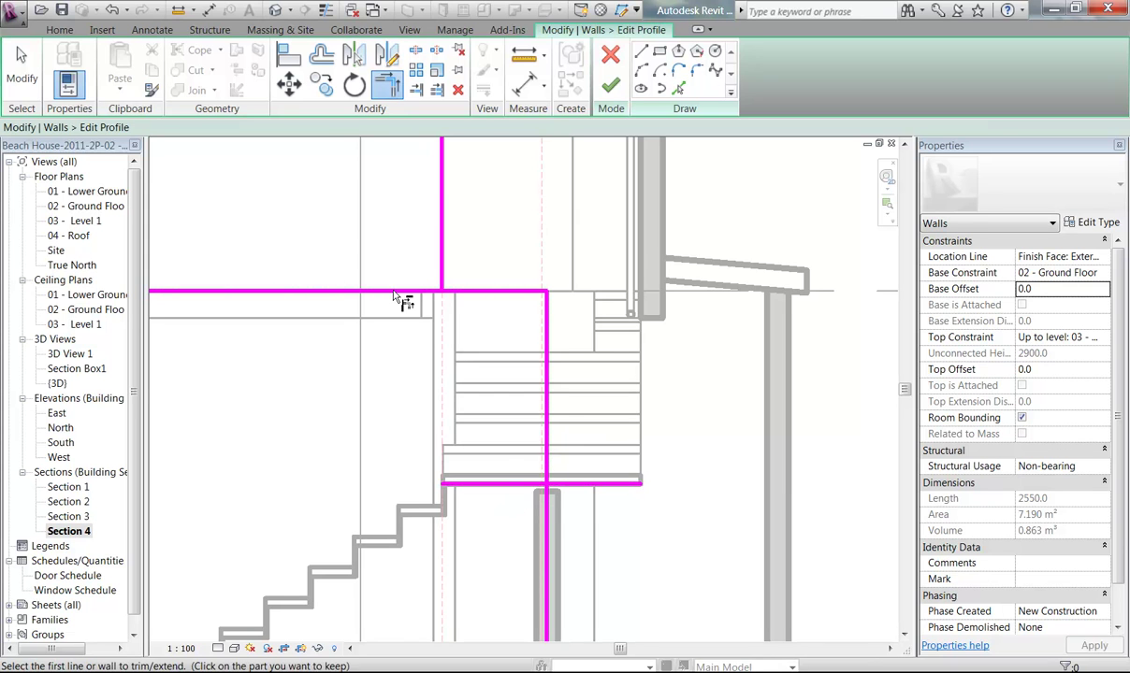
- Trim the profile lines into a corner notch that clears the stair above the landing, and finish the wall profile
{"action": "left_click", "coordinate": [503, 486]}
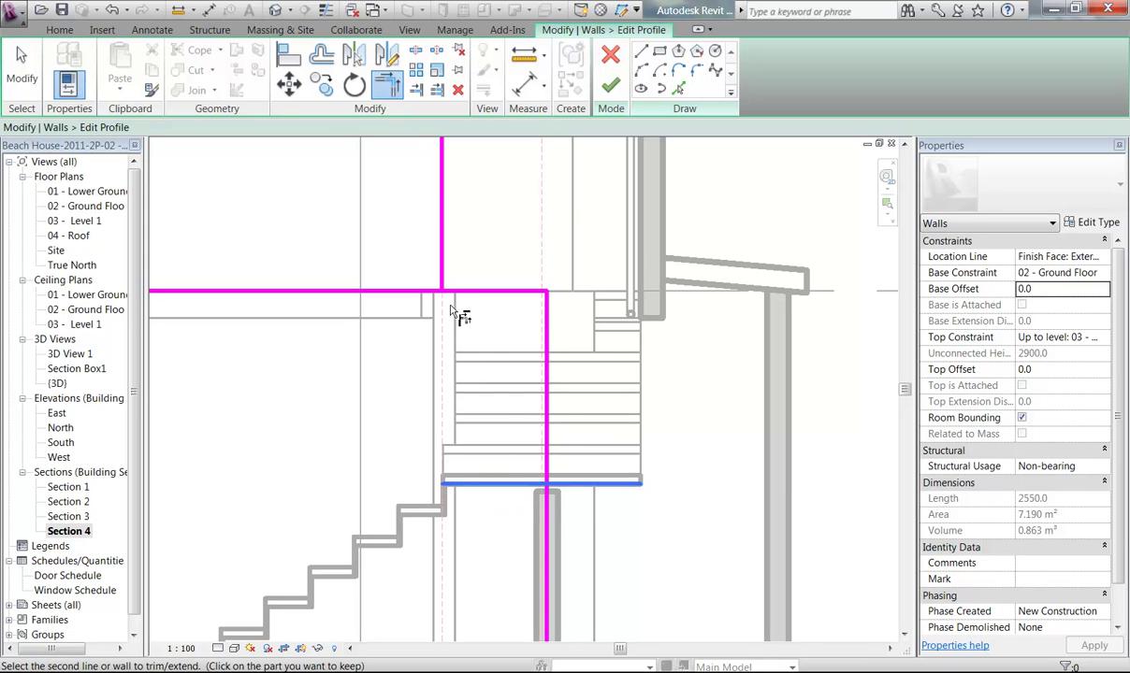
{"action": "left_click", "coordinate": [443, 279]}
{"action": "left_click", "coordinate": [471, 483]}
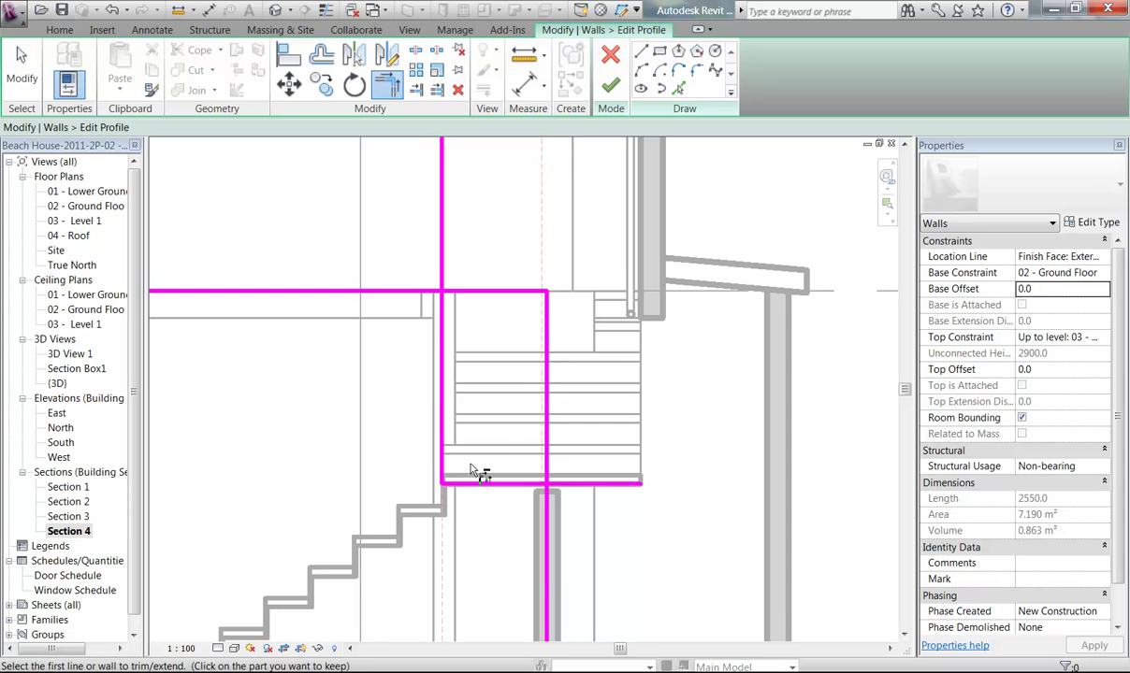
{"action": "left_click", "coordinate": [445, 376]}
{"action": "left_click", "coordinate": [426, 294]}
{"action": "left_click", "coordinate": [494, 484]}
{"action": "left_click", "coordinate": [549, 520]}
{"action": "middle_click_drag", "start_coordinate": [402, 459], "coordinate": [465, 369]}
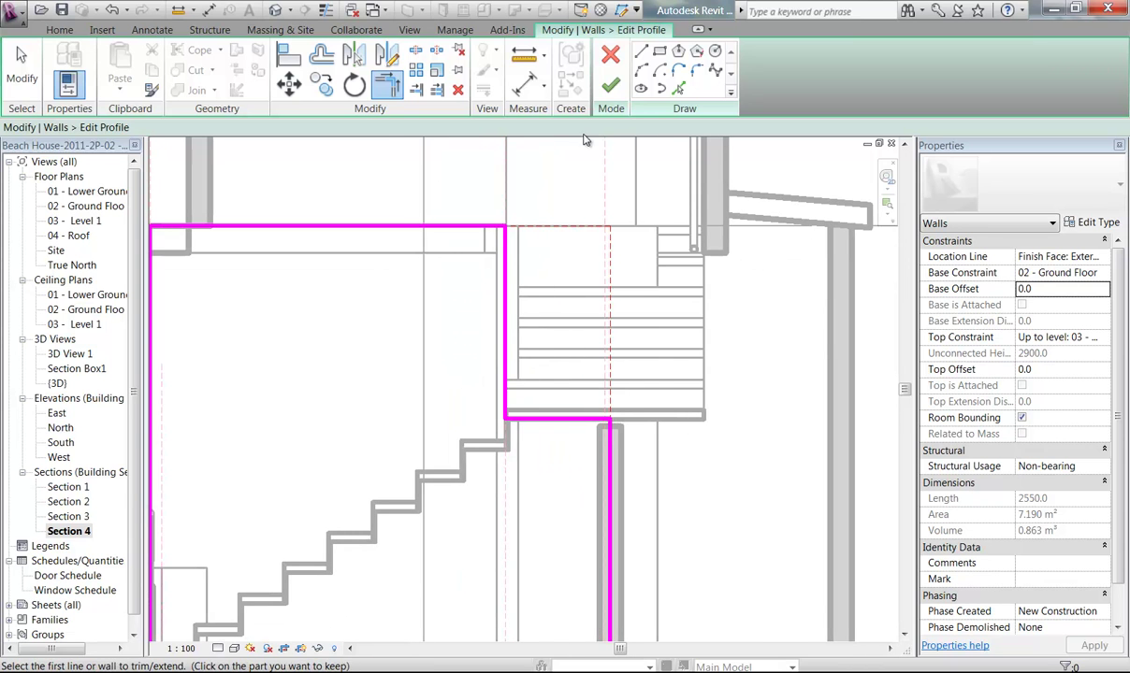
{"action": "left_click", "coordinate": [613, 87]}
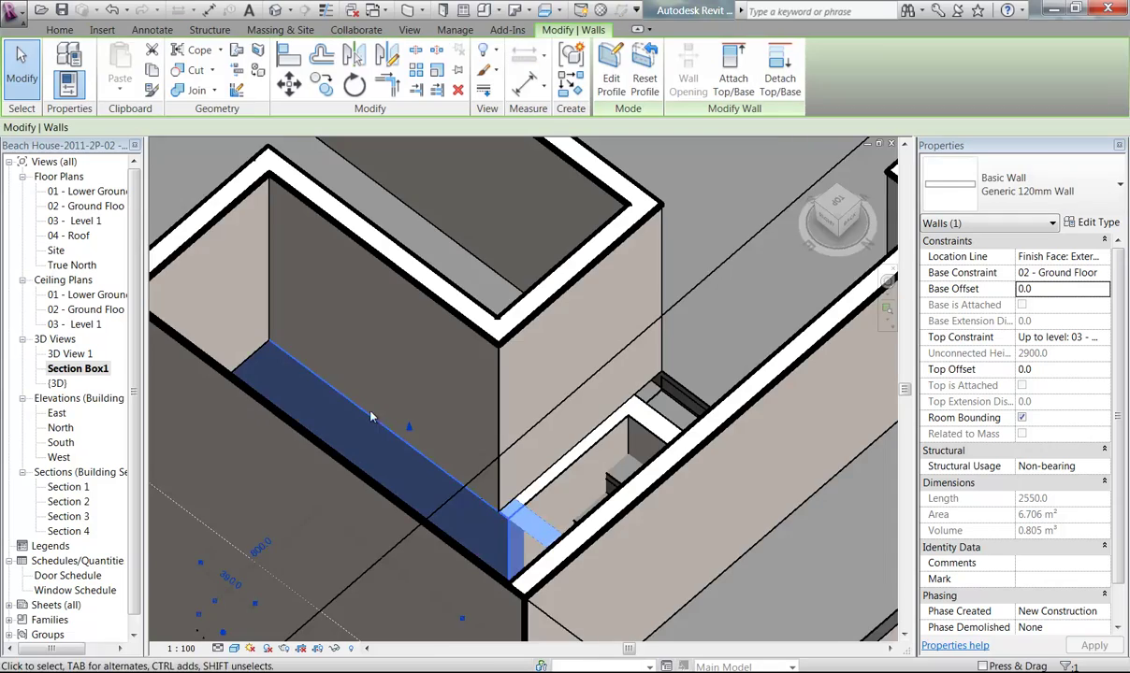
- Inspect the notched wall in Section Box1 and try to temporarily hide the interior stair
{"action": "middle_click_drag", "start_coordinate": [371, 418], "coordinate": [331, 387]}
{"action": "key", "text": "Escape"}
{"action": "middle_click_drag", "start_coordinate": [469, 394], "coordinate": [437, 440], "text": "shift"}
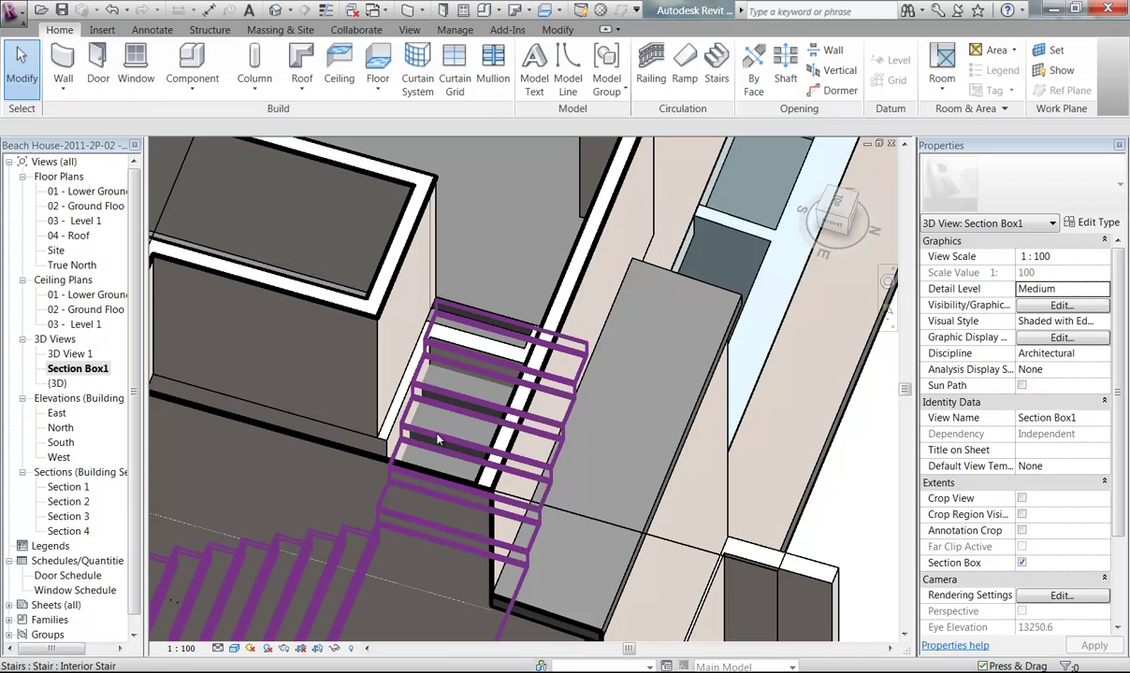
{"action": "left_click", "coordinate": [437, 440]}
{"action": "scroll", "coordinate": [358, 422], "scroll_direction": "up", "scroll_amount": 2}
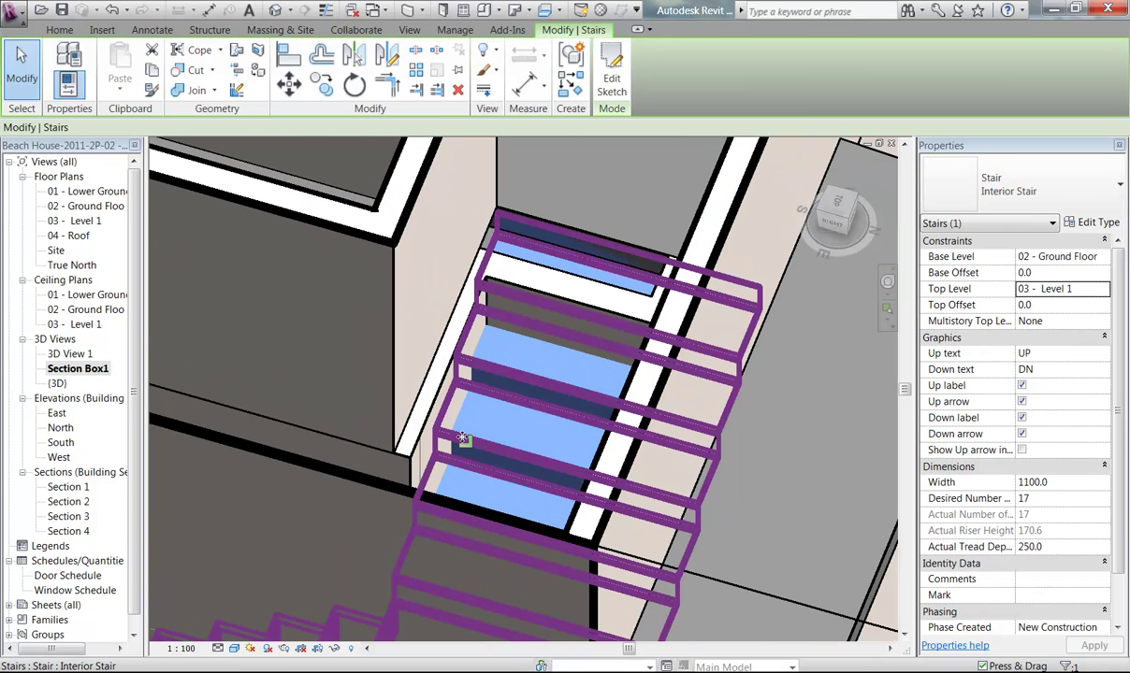
{"action": "key", "text": "h"}
{"action": "key", "text": "h"}
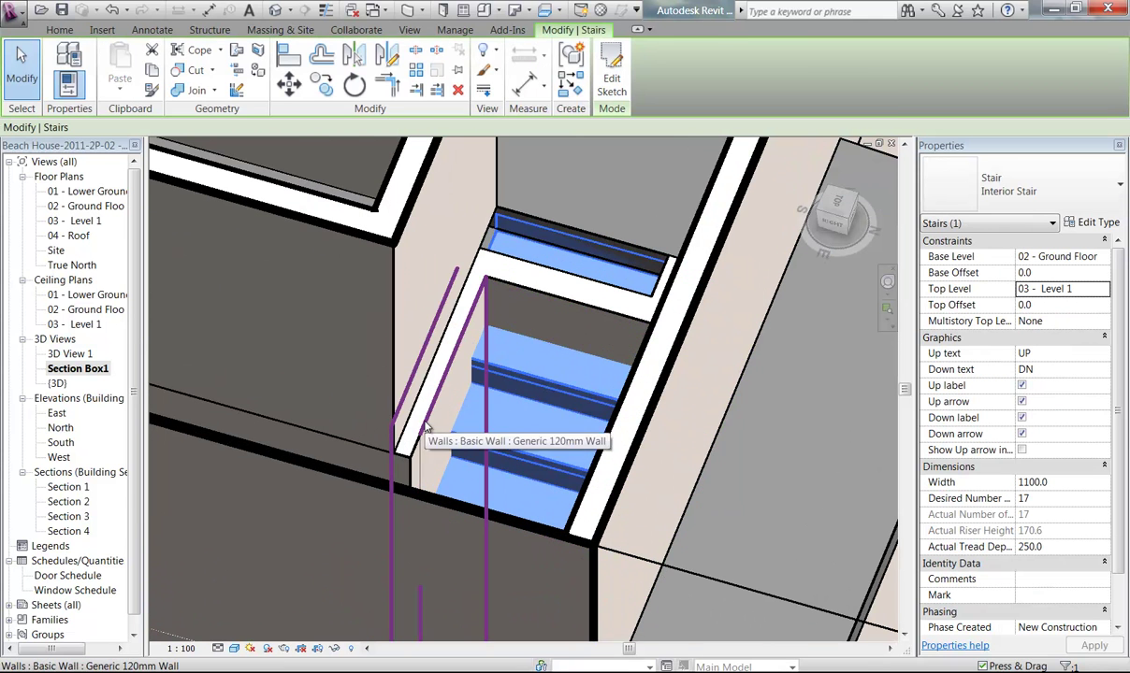
- Move the short Generic 120mm wall beside the upper flight into line with the wall above it in the 03 - Level 1 plan
{"action": "left_click", "coordinate": [418, 412]}
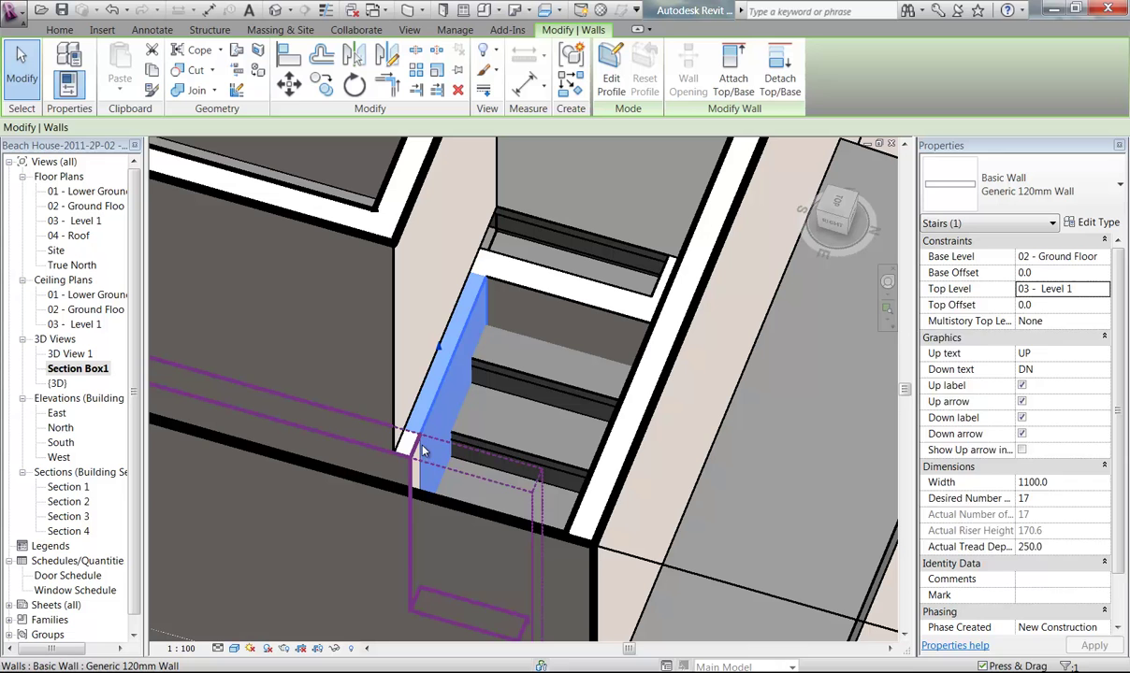
{"action": "double_click", "coordinate": [86, 206]}
{"action": "double_click", "coordinate": [82, 221]}
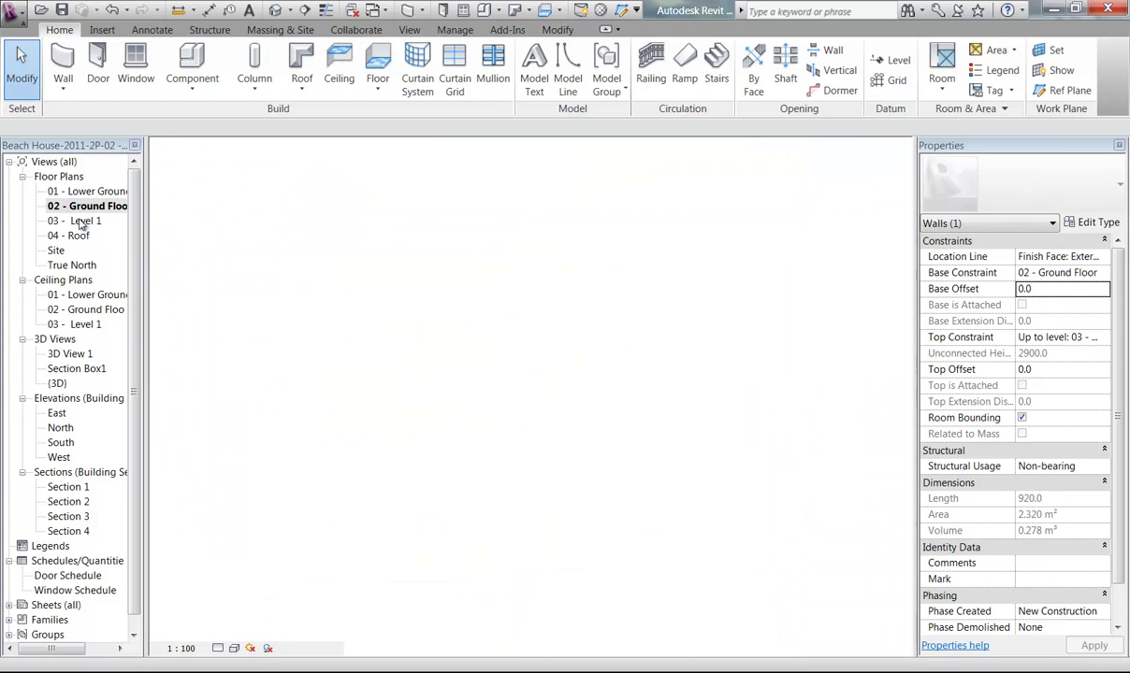
{"action": "middle_click_drag", "start_coordinate": [408, 318], "coordinate": [497, 496]}
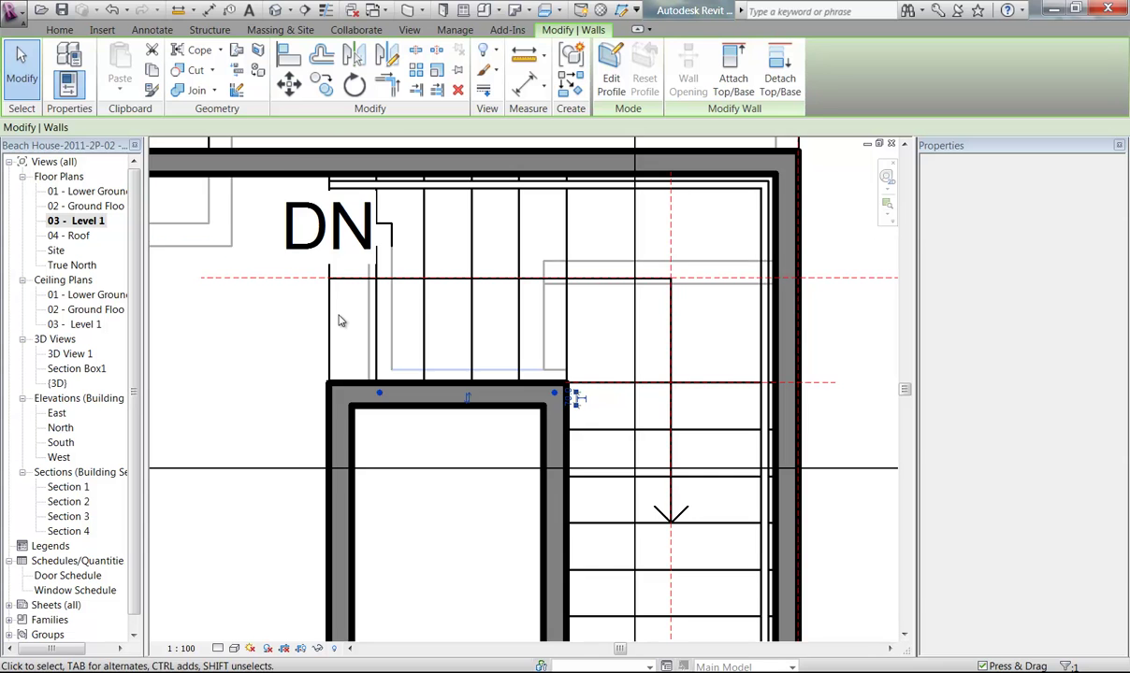
{"action": "scroll", "coordinate": [341, 320], "scroll_direction": "up", "scroll_amount": 3}
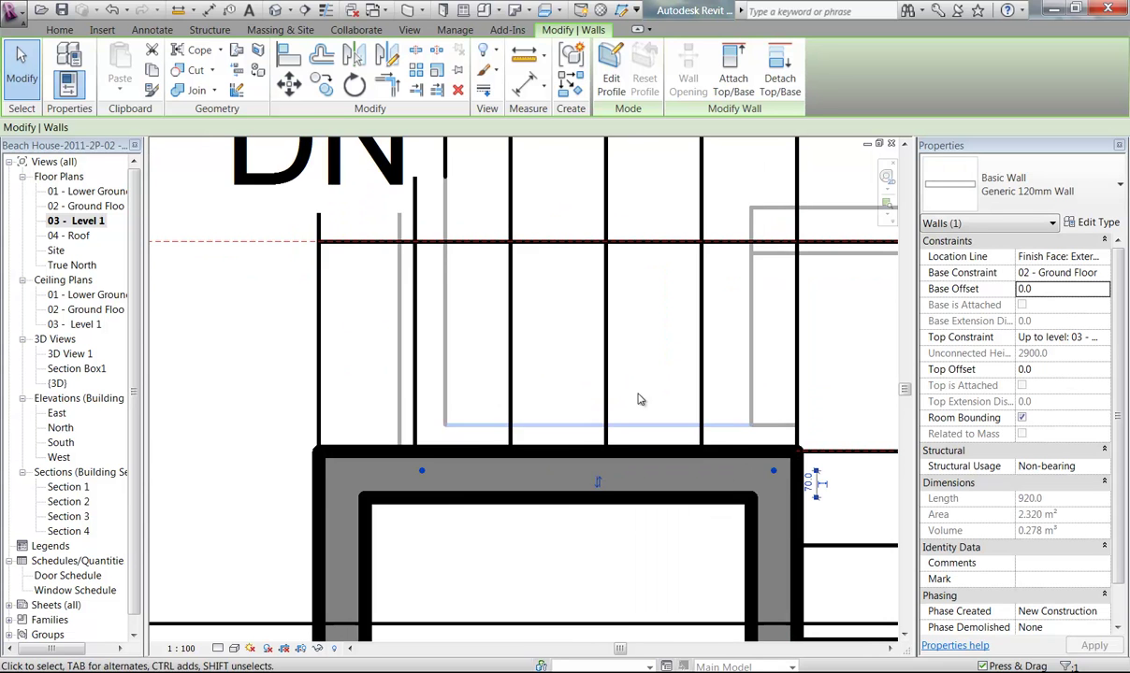
{"action": "middle_click_drag", "start_coordinate": [637, 399], "coordinate": [532, 406]}
{"action": "left_click", "coordinate": [288, 85]}
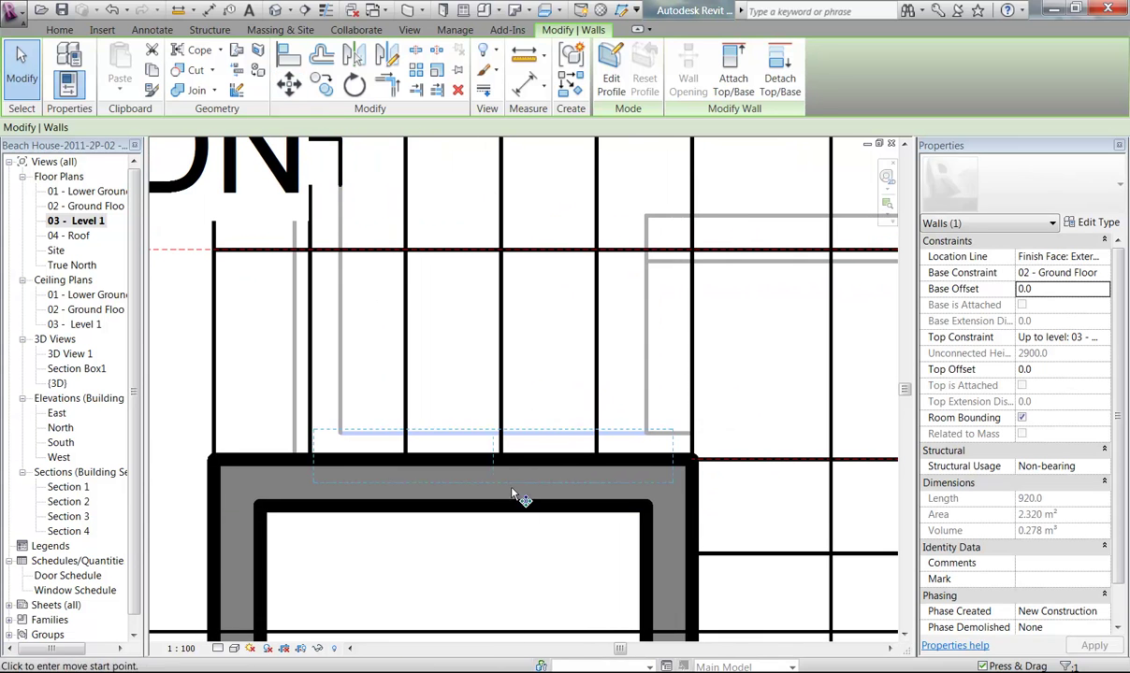
{"action": "scroll", "coordinate": [482, 459], "scroll_direction": "up", "scroll_amount": 2}
{"action": "left_click", "coordinate": [457, 386]}
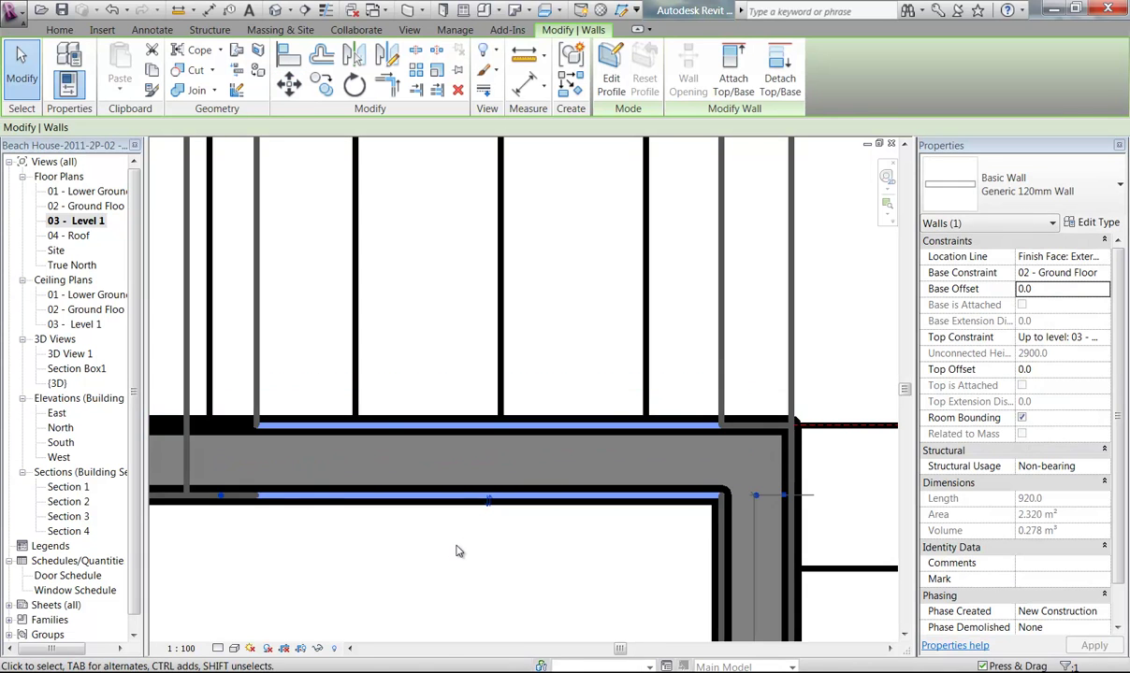
{"action": "scroll", "coordinate": [460, 550], "scroll_direction": "down", "scroll_amount": 3}
{"action": "middle_click_drag", "start_coordinate": [459, 550], "coordinate": [497, 499]}
{"action": "left_click", "coordinate": [299, 465]}
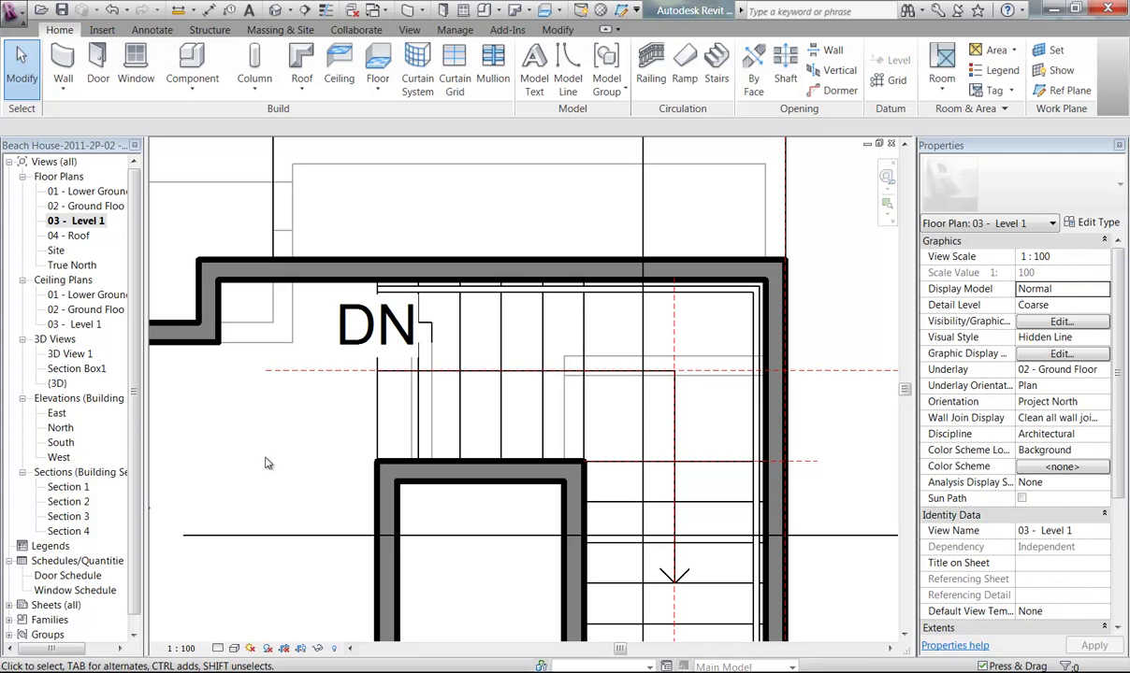
- Select the Generic 120mm wall crossing the upper flight in Section Box1 and locate it in the 02 - Ground Floor plan
{"action": "double_click", "coordinate": [76, 369]}
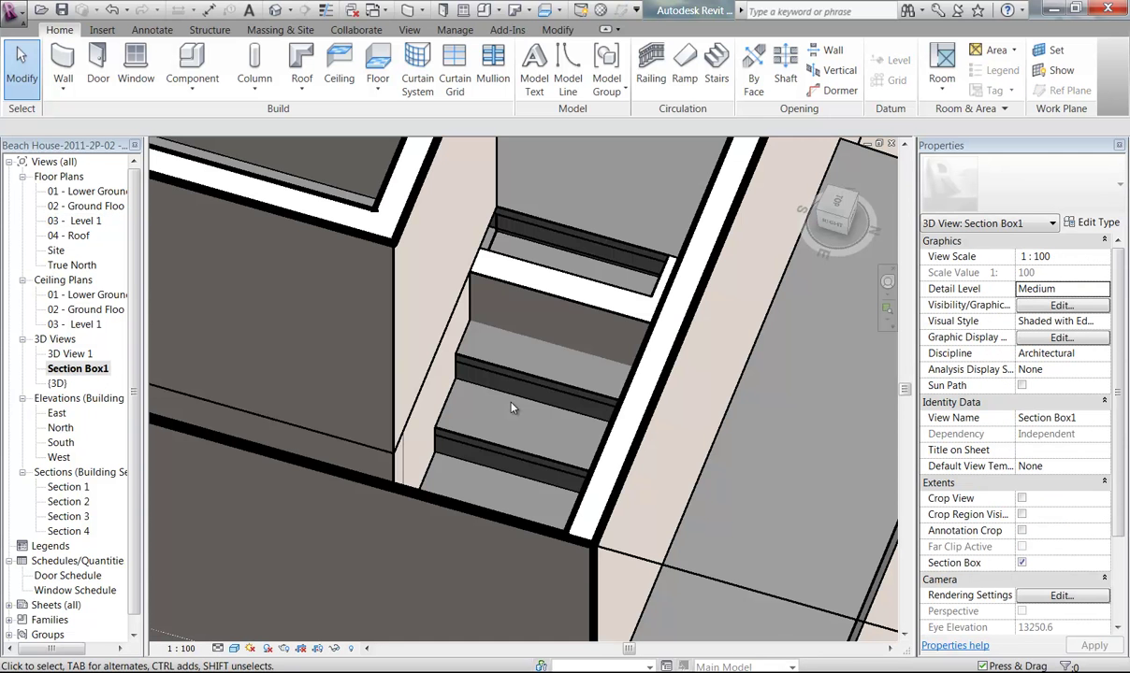
{"action": "middle_click_drag", "start_coordinate": [397, 398], "coordinate": [438, 524]}
{"action": "middle_click_drag", "start_coordinate": [355, 360], "coordinate": [427, 409]}
{"action": "scroll", "coordinate": [539, 433], "scroll_direction": "up", "scroll_amount": 2}
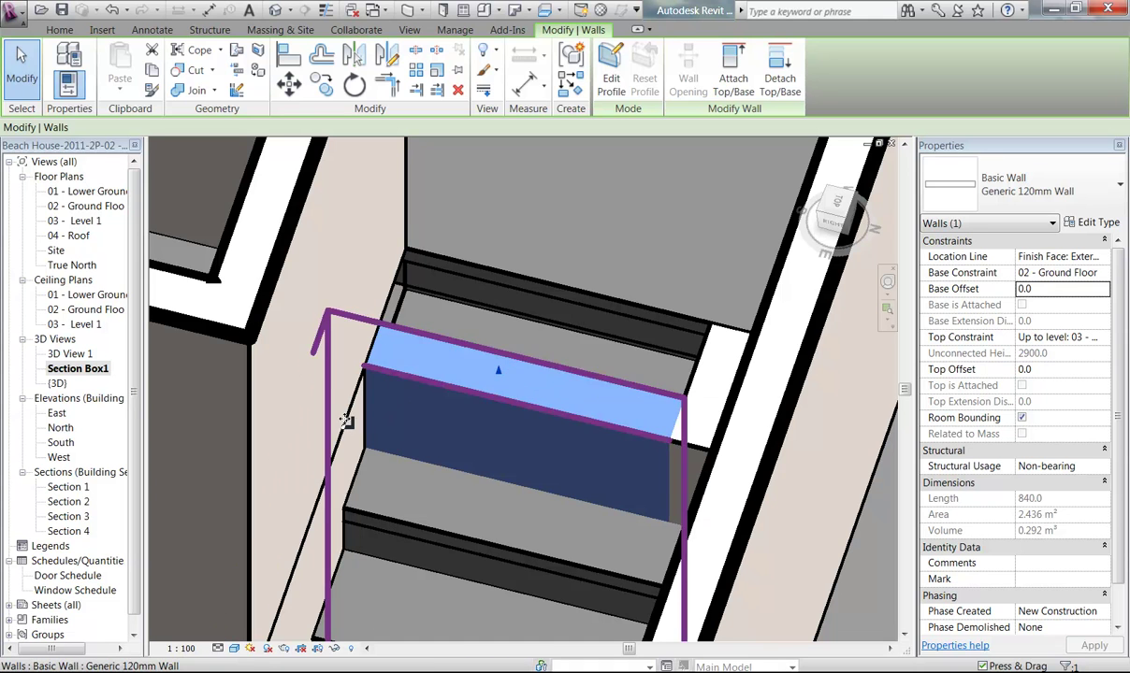
{"action": "double_click", "coordinate": [75, 207]}
{"action": "scroll", "coordinate": [463, 438], "scroll_direction": "up", "scroll_amount": 5}
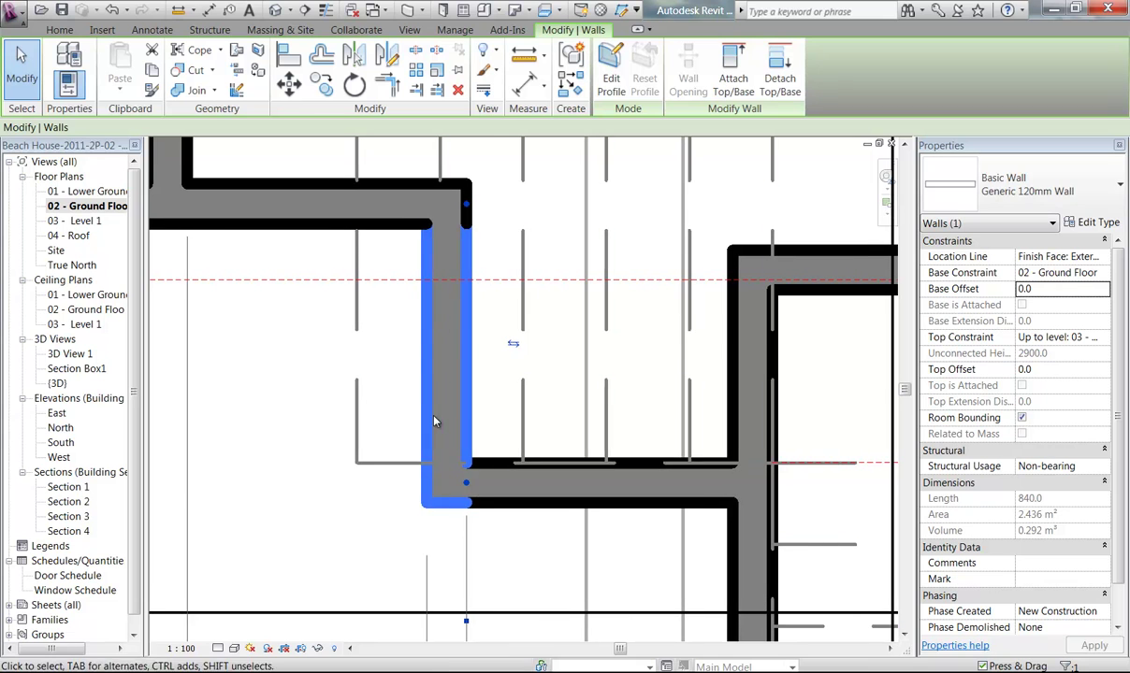
- Examine the corner where the two short Generic 120mm walls beside the upper flight meet in the 02 - Ground Floor plan
{"action": "left_click", "coordinate": [520, 506]}
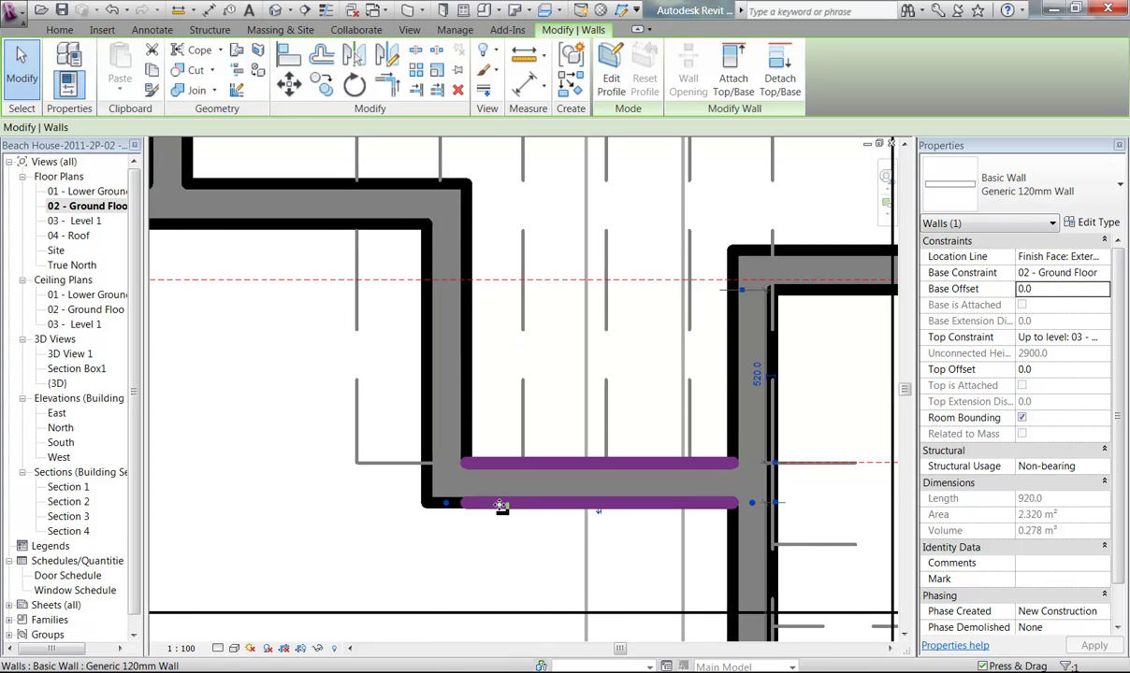
{"action": "scroll", "coordinate": [425, 505], "scroll_direction": "down", "scroll_amount": 3}
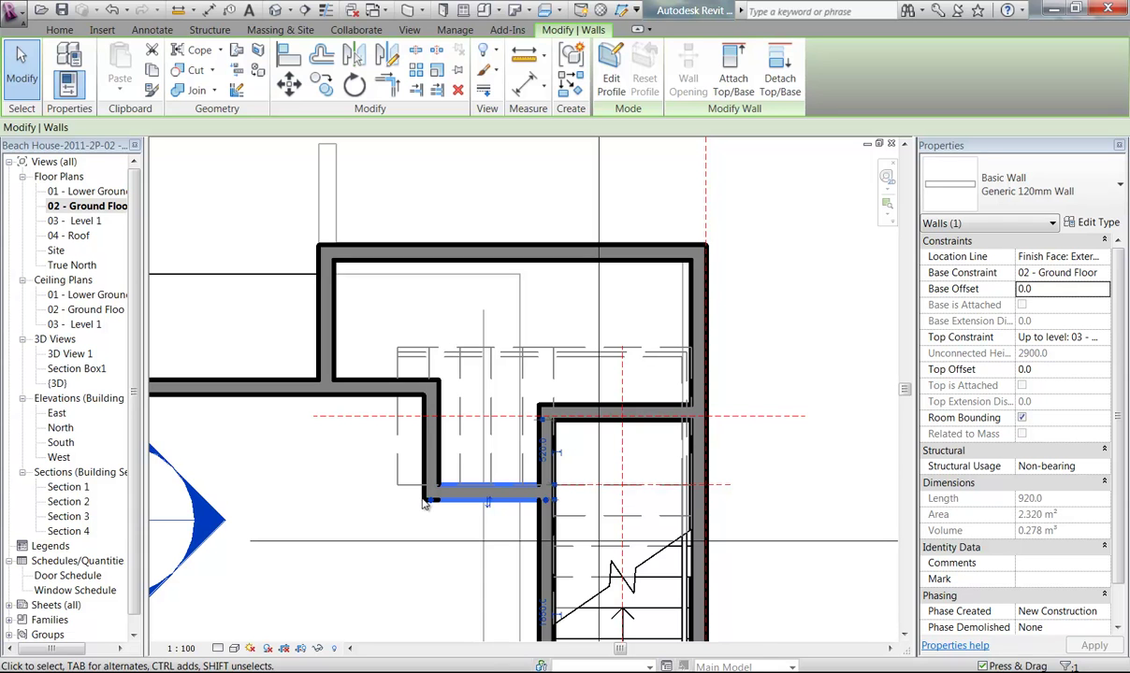
{"action": "scroll", "coordinate": [426, 505], "scroll_direction": "up", "scroll_amount": 3}
{"action": "left_click", "coordinate": [429, 526]}
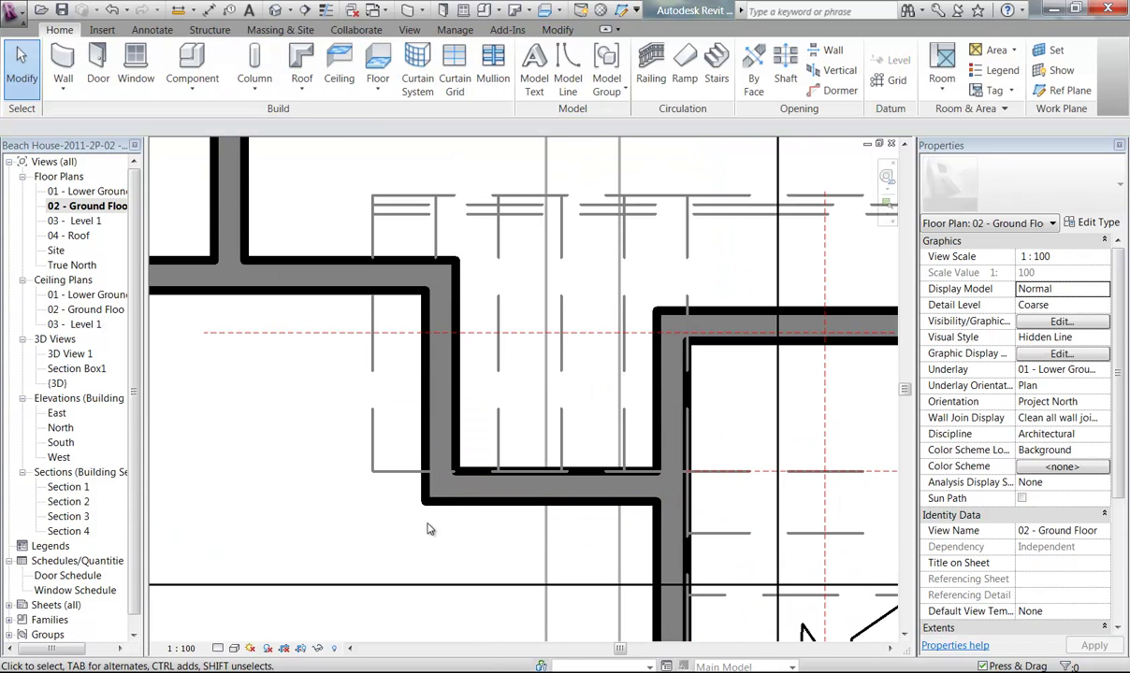
{"action": "left_click", "coordinate": [481, 503]}
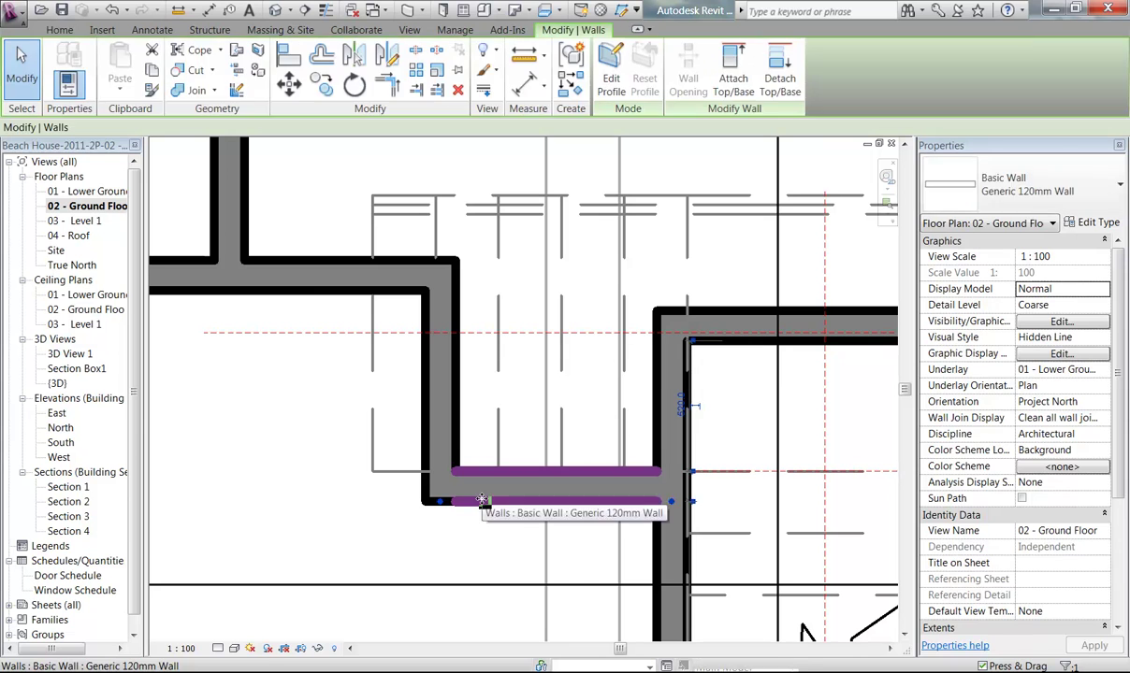
{"action": "key", "text": "Escape"}
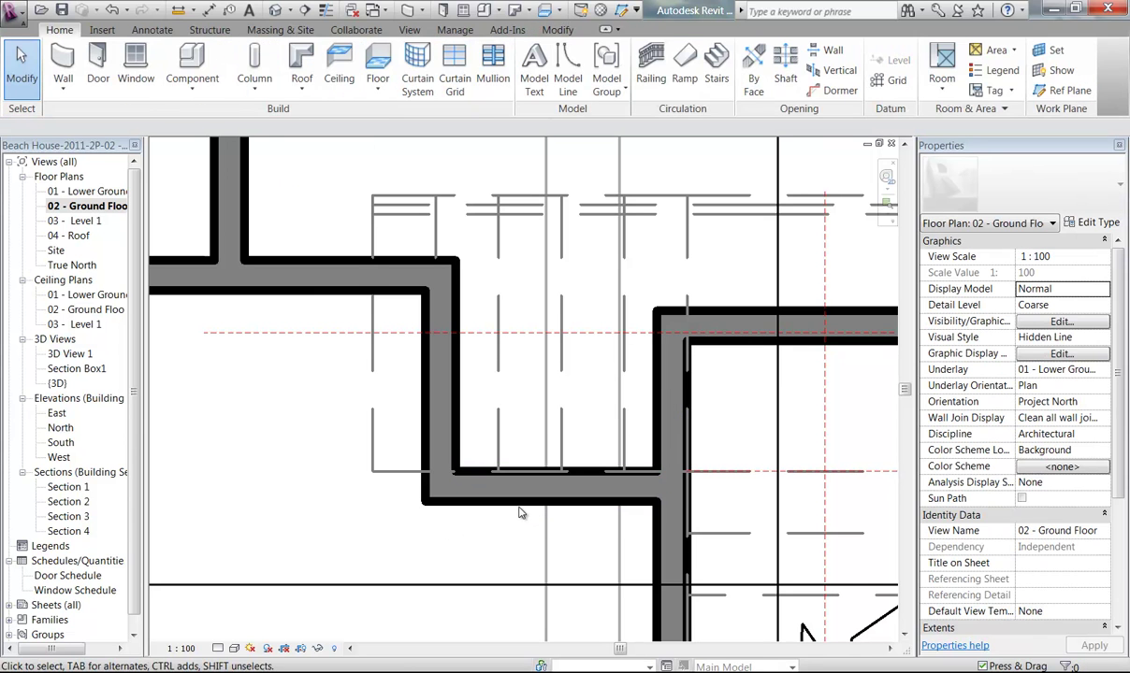
- Switch the corner join of the two short walls to the next butt configuration, so the wall crossing the flight runs through
{"action": "left_click", "coordinate": [519, 491]}
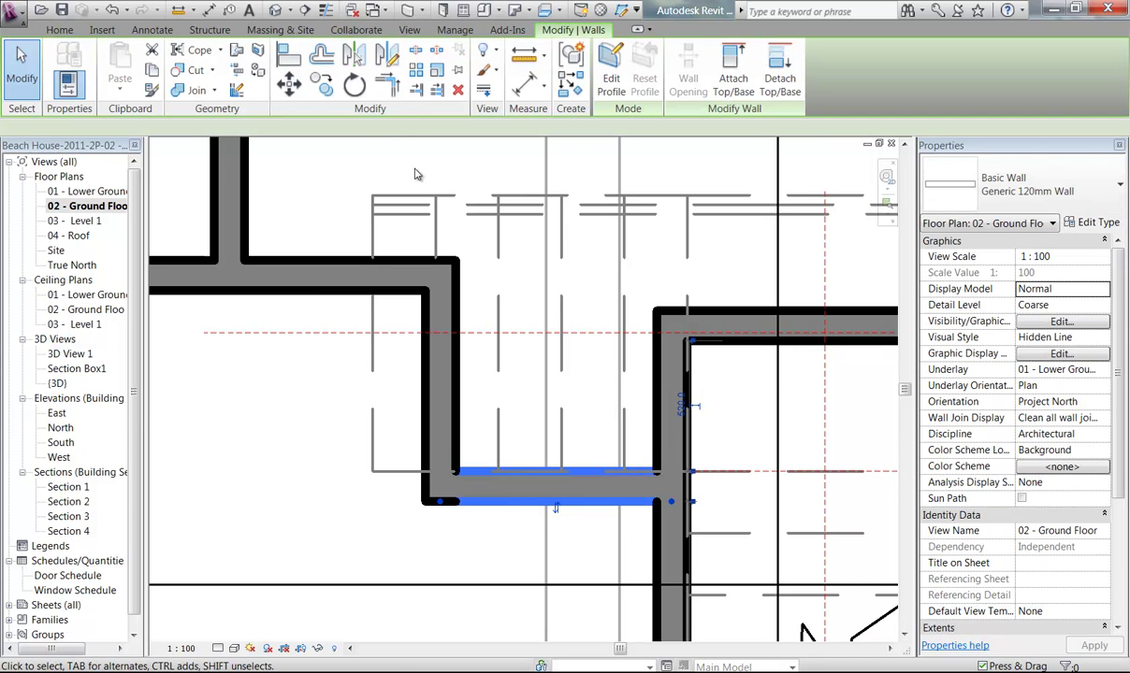
{"action": "left_click", "coordinate": [238, 92]}
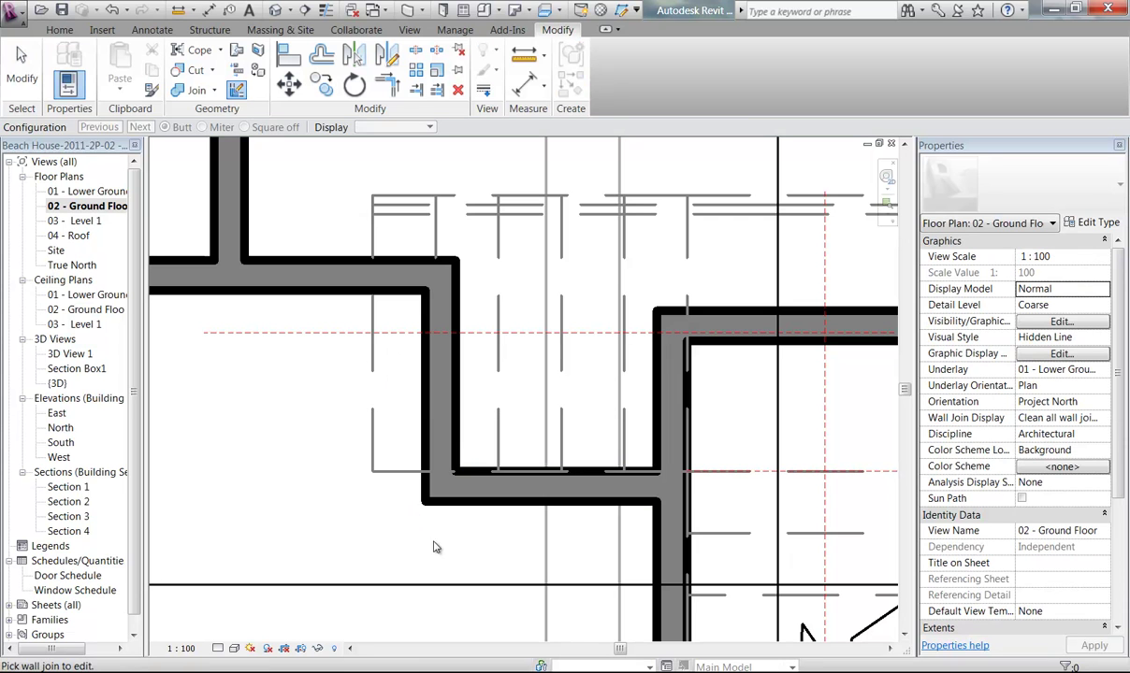
{"action": "left_click", "coordinate": [430, 508]}
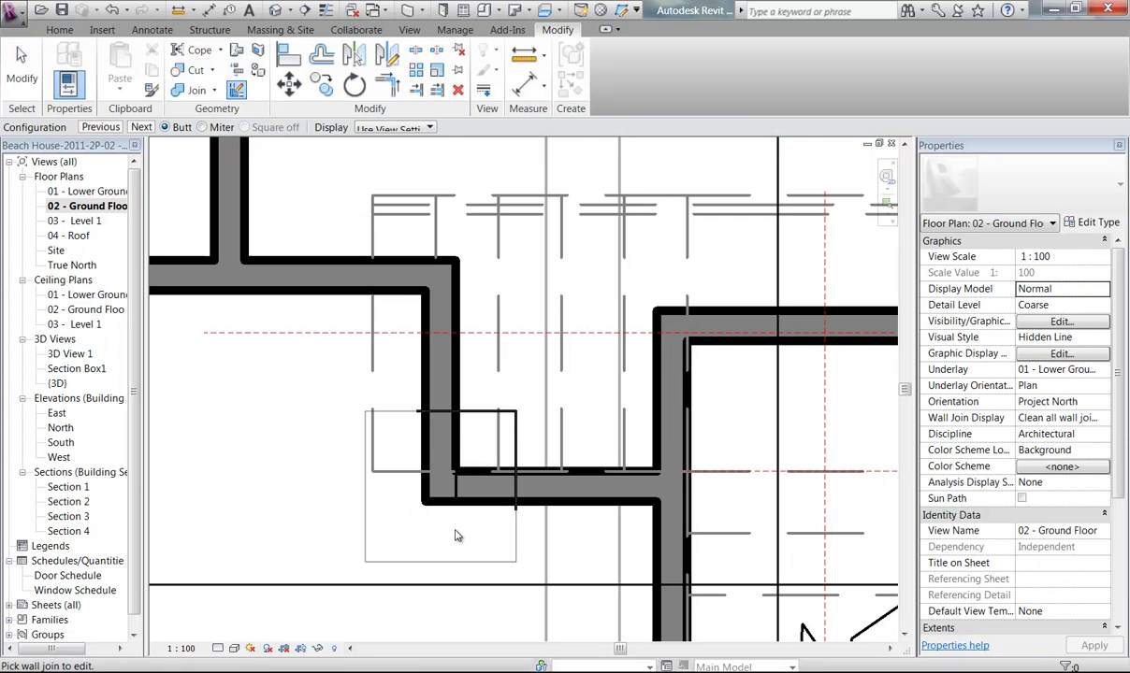
{"action": "scroll", "coordinate": [455, 529], "scroll_direction": "up", "scroll_amount": 2}
{"action": "left_click", "coordinate": [141, 127]}
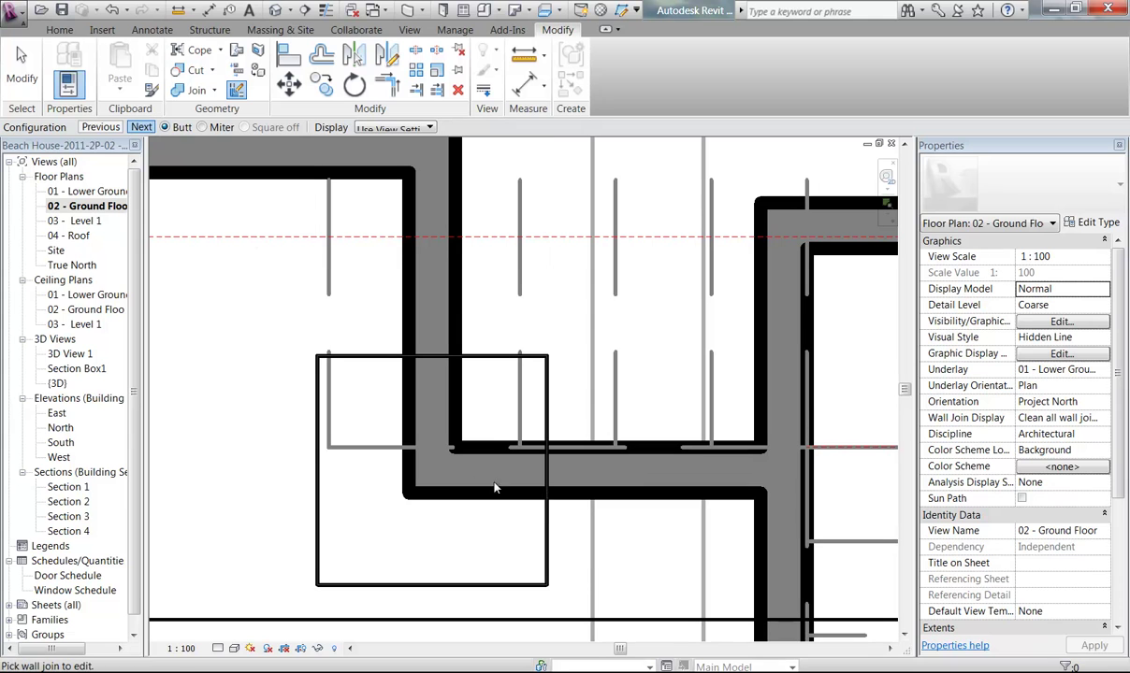
{"action": "right_click", "coordinate": [187, 229]}
{"action": "left_click", "coordinate": [234, 241]}
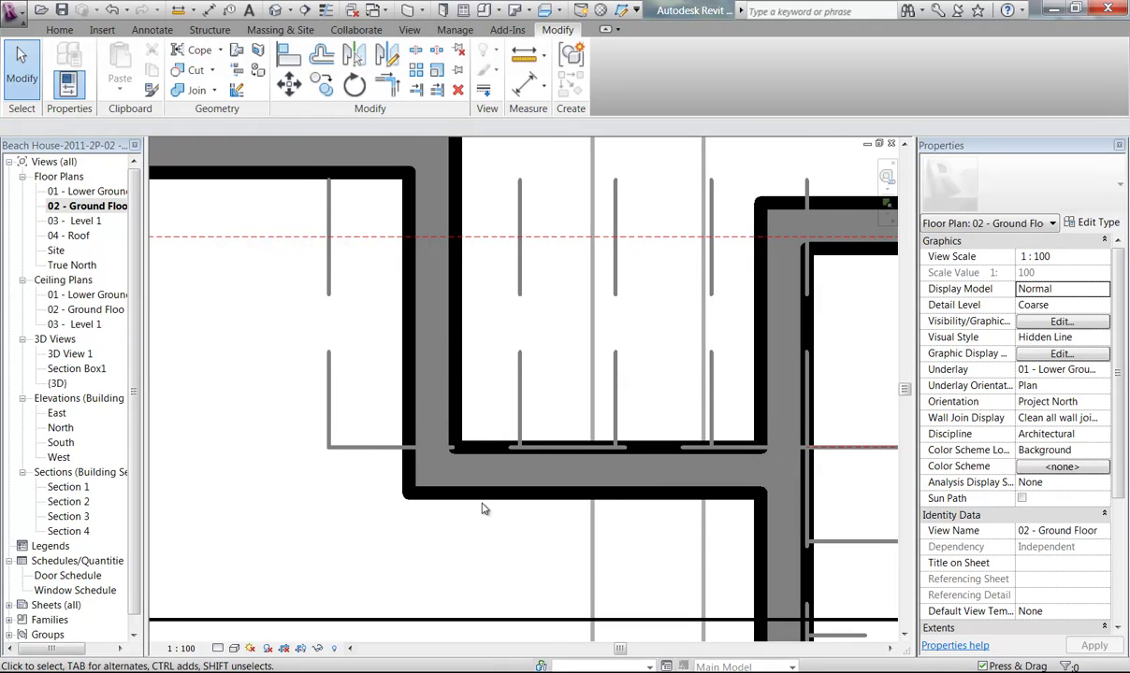
{"action": "left_click", "coordinate": [480, 498]}
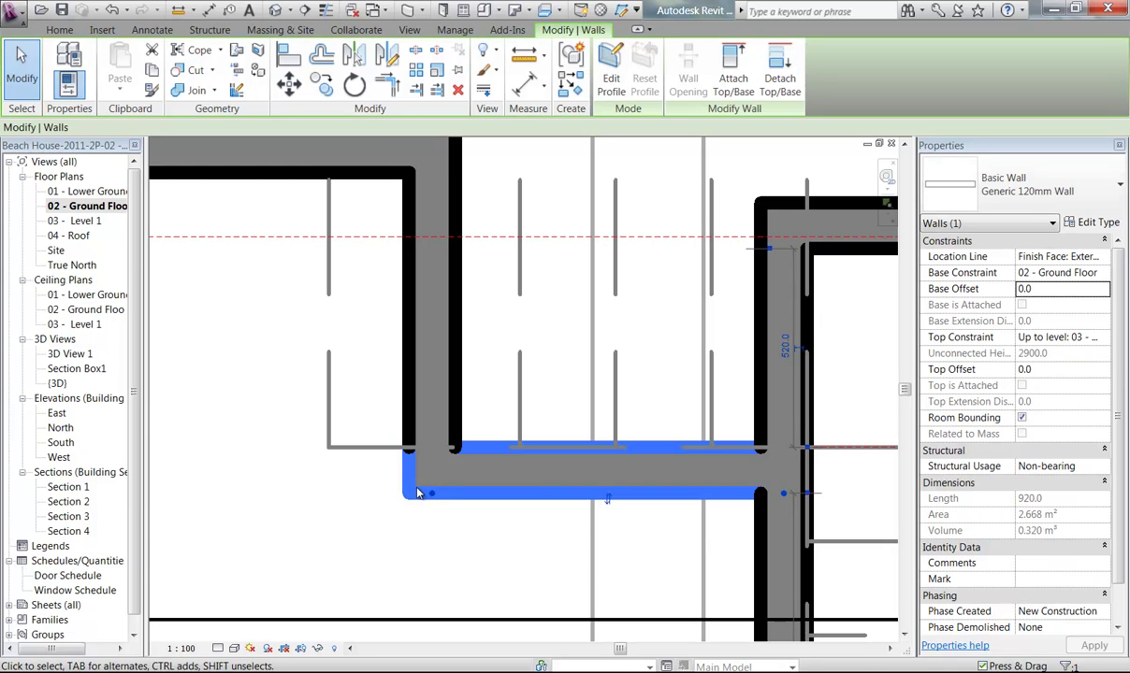
{"action": "left_click", "coordinate": [411, 396]}
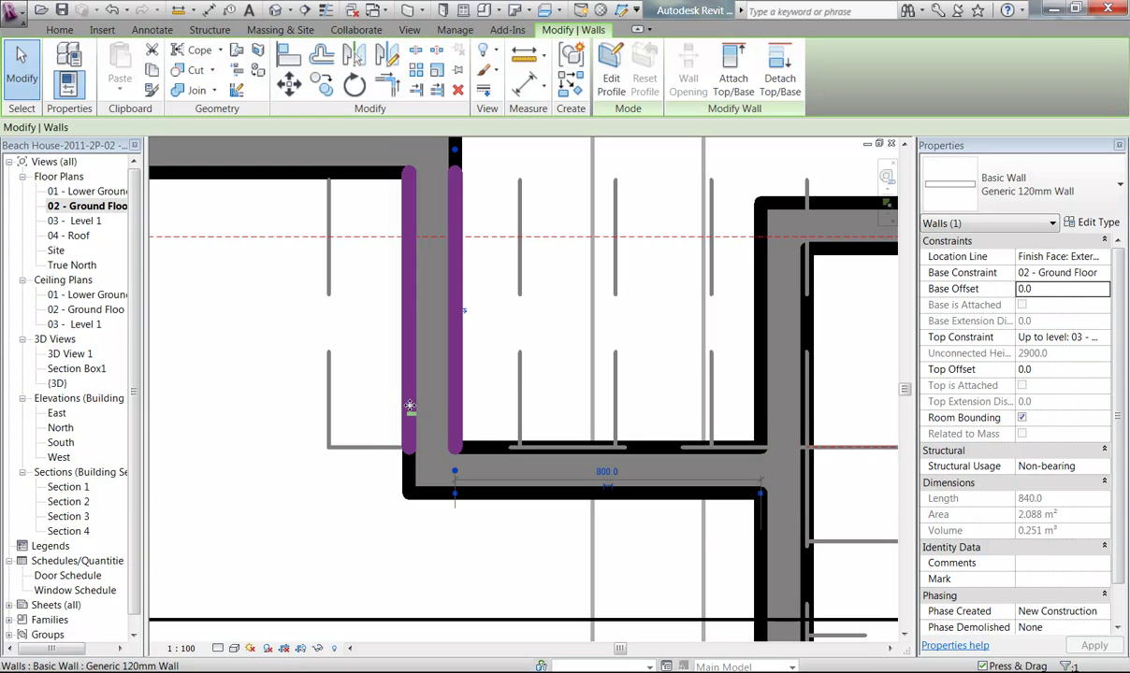
- Lower the short wall's top below the upper treads in Section Box1, to a top offset of about -417 mm, and unjoin the non-intersecting elements
{"action": "double_click", "coordinate": [67, 370]}
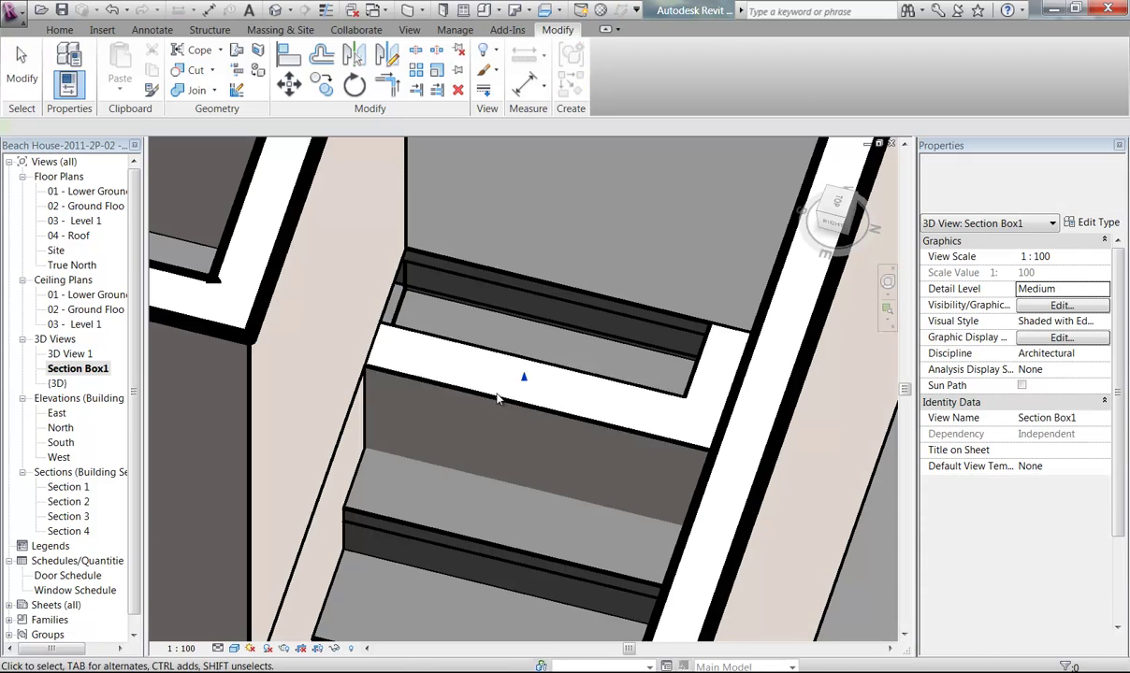
{"action": "left_click", "coordinate": [518, 379]}
{"action": "left_click_drag", "start_coordinate": [523, 380], "coordinate": [479, 537]}
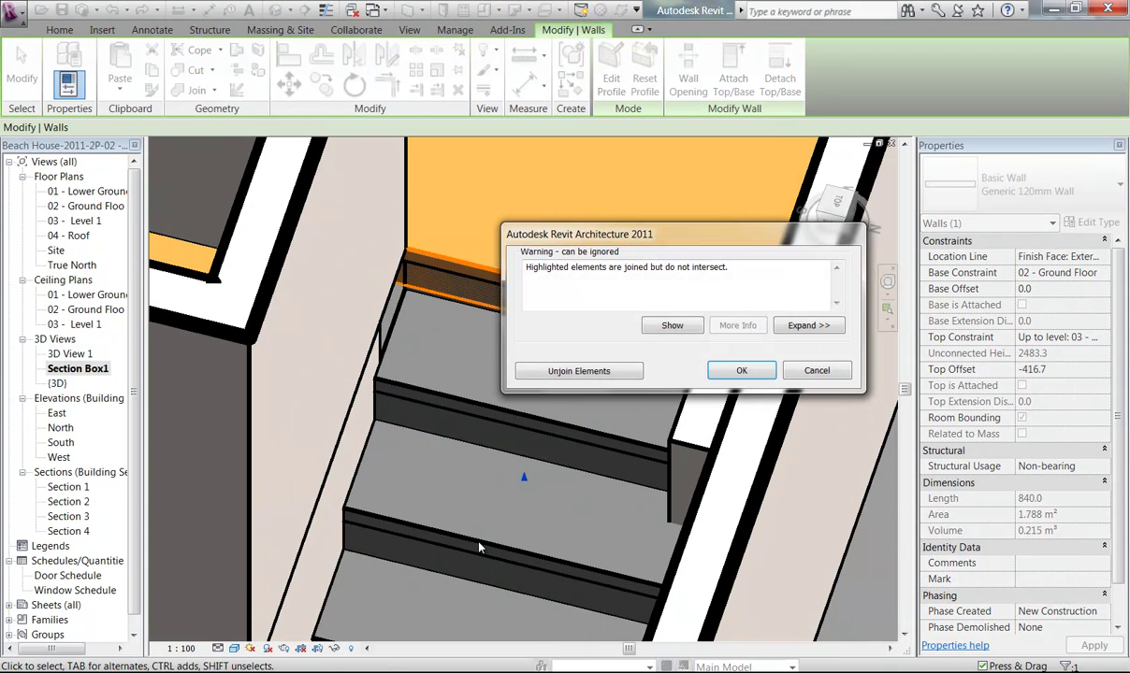
{"action": "left_click", "coordinate": [580, 371]}
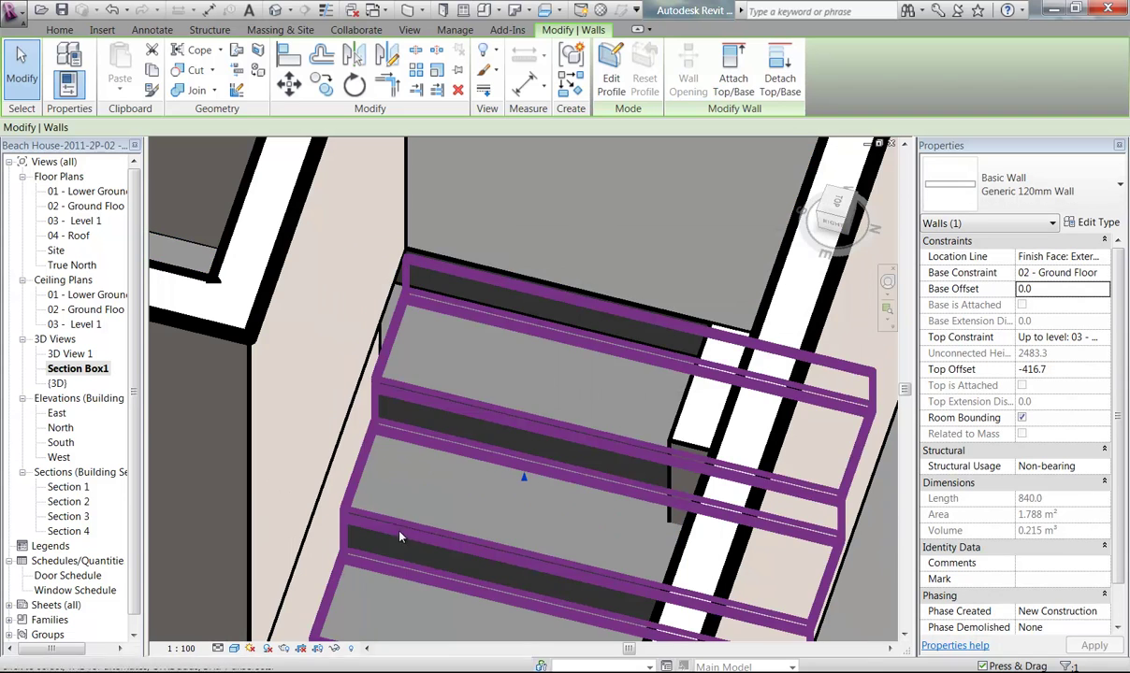
- Open the profile of the long Generic 120mm wall protruding above the treads for editing in Section 2, accepting removal of its attachments
{"action": "left_click", "coordinate": [700, 421]}
{"action": "middle_click_drag", "start_coordinate": [485, 433], "coordinate": [616, 397], "text": "shift"}
{"action": "middle_click_drag", "start_coordinate": [659, 358], "coordinate": [217, 408]}
{"action": "middle_click_drag", "start_coordinate": [425, 454], "coordinate": [337, 449], "text": "shift"}
{"action": "middle_click_drag", "start_coordinate": [414, 452], "coordinate": [489, 423], "text": "shift"}
{"action": "middle_click_drag", "start_coordinate": [557, 415], "coordinate": [306, 524]}
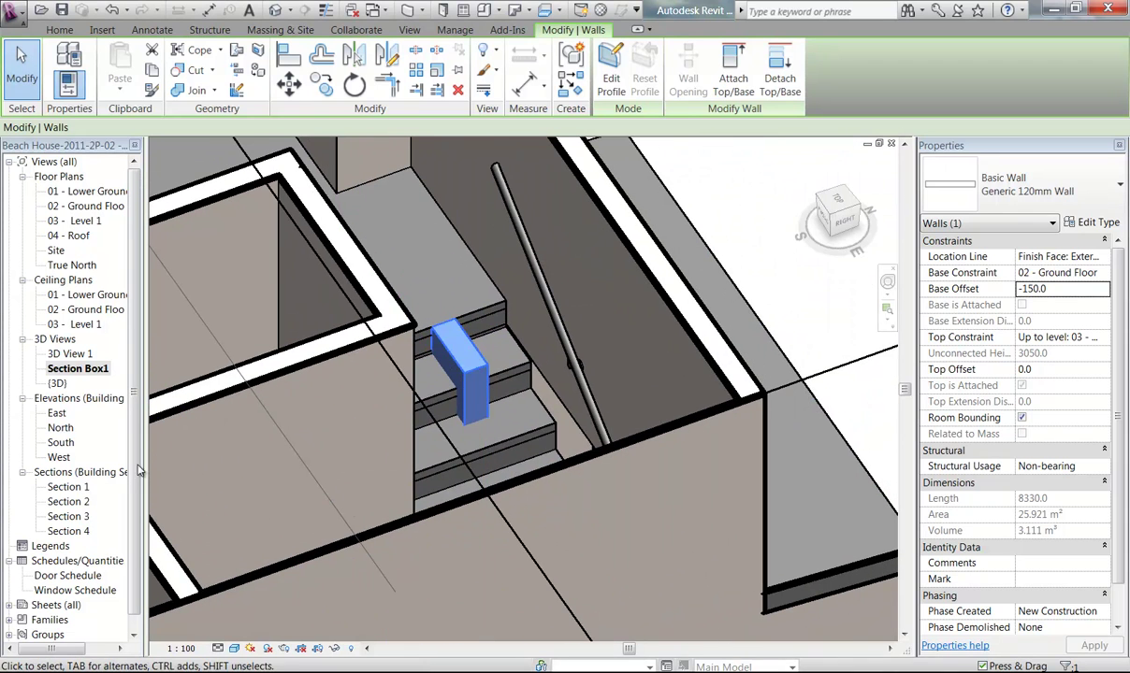
{"action": "double_click", "coordinate": [71, 502]}
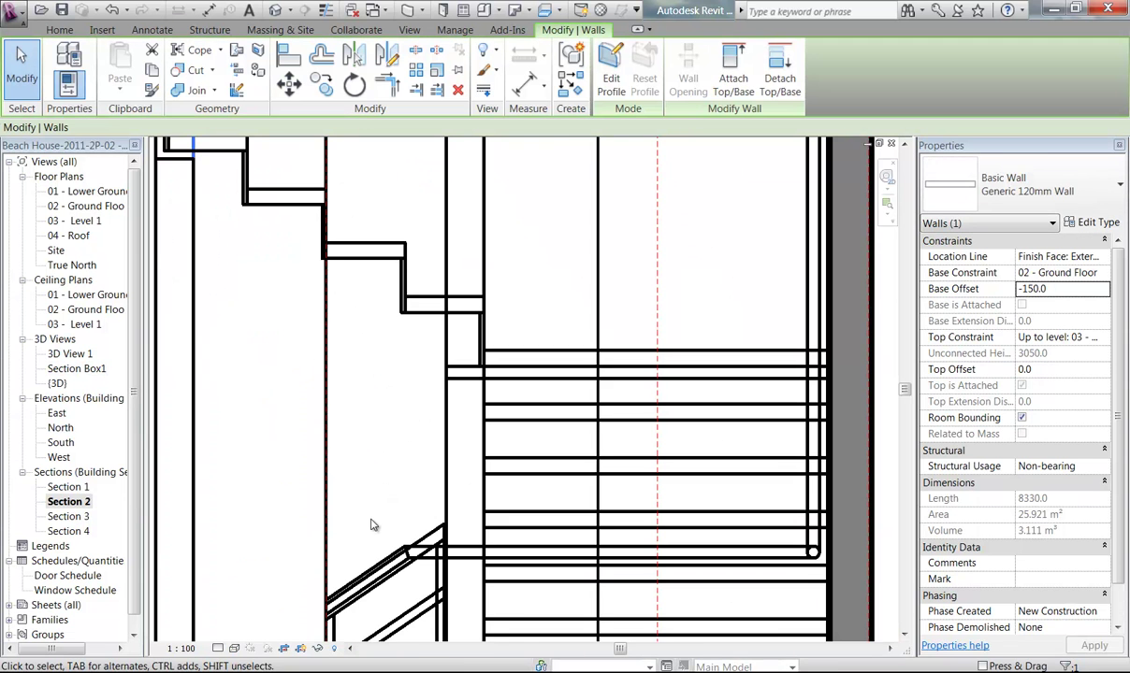
{"action": "scroll", "coordinate": [369, 467], "scroll_direction": "up", "scroll_amount": 3}
{"action": "middle_click_drag", "start_coordinate": [366, 416], "coordinate": [581, 455]}
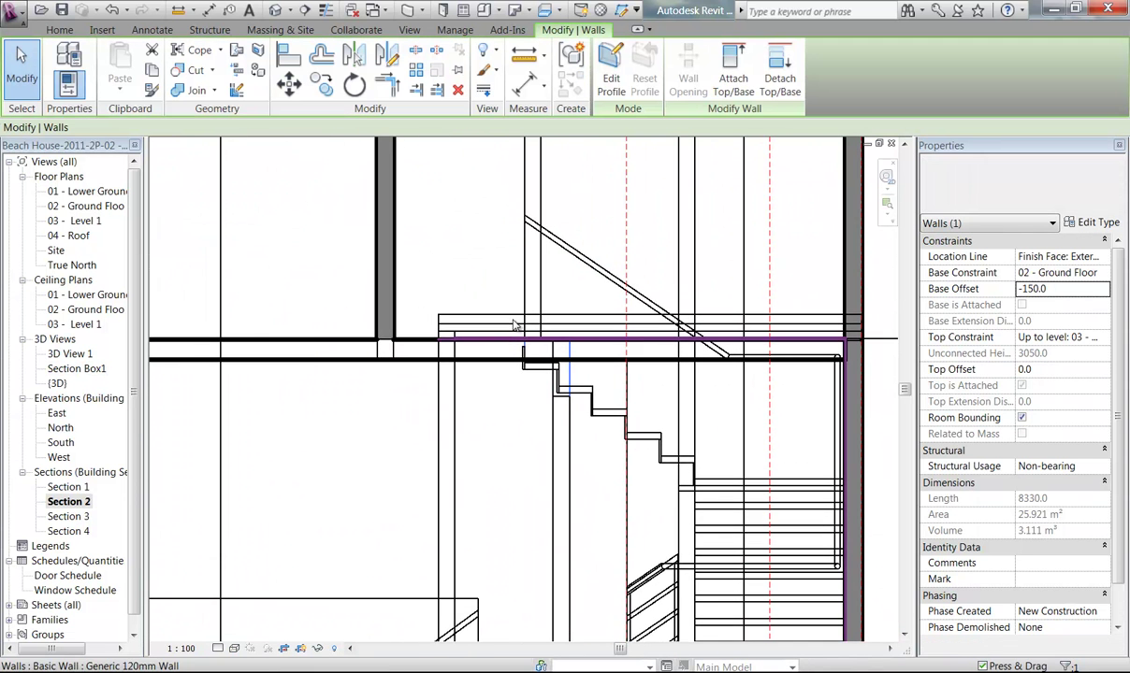
{"action": "scroll", "coordinate": [547, 446], "scroll_direction": "up", "scroll_amount": 4}
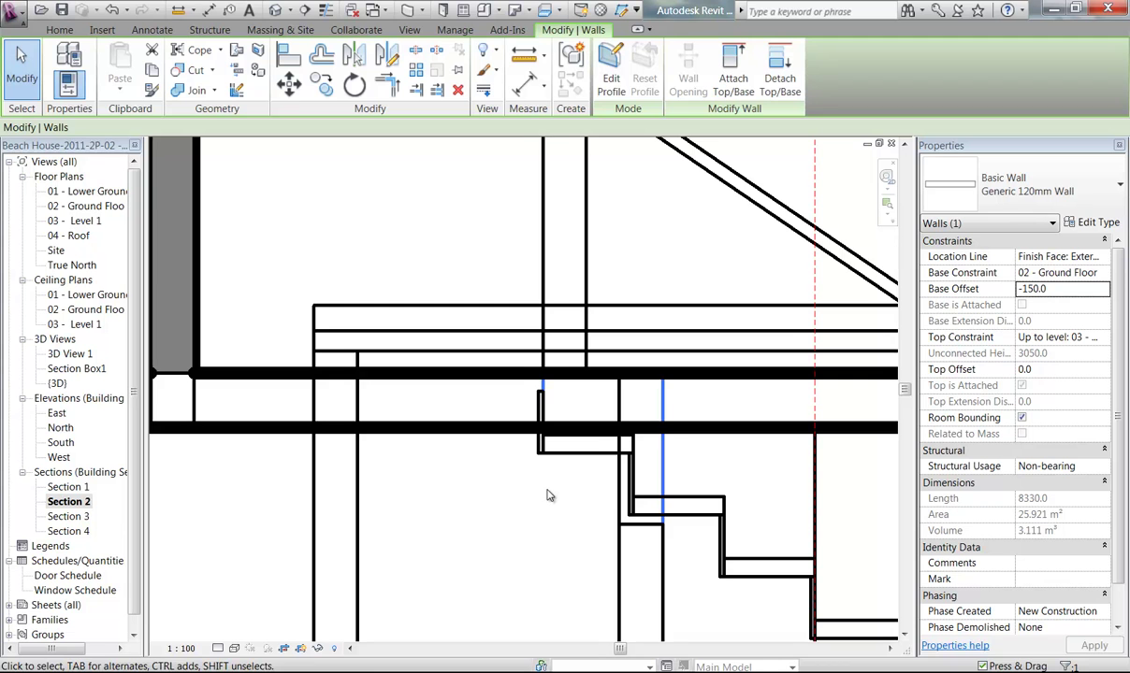
{"action": "scroll", "coordinate": [471, 486], "scroll_direction": "up", "scroll_amount": 2}
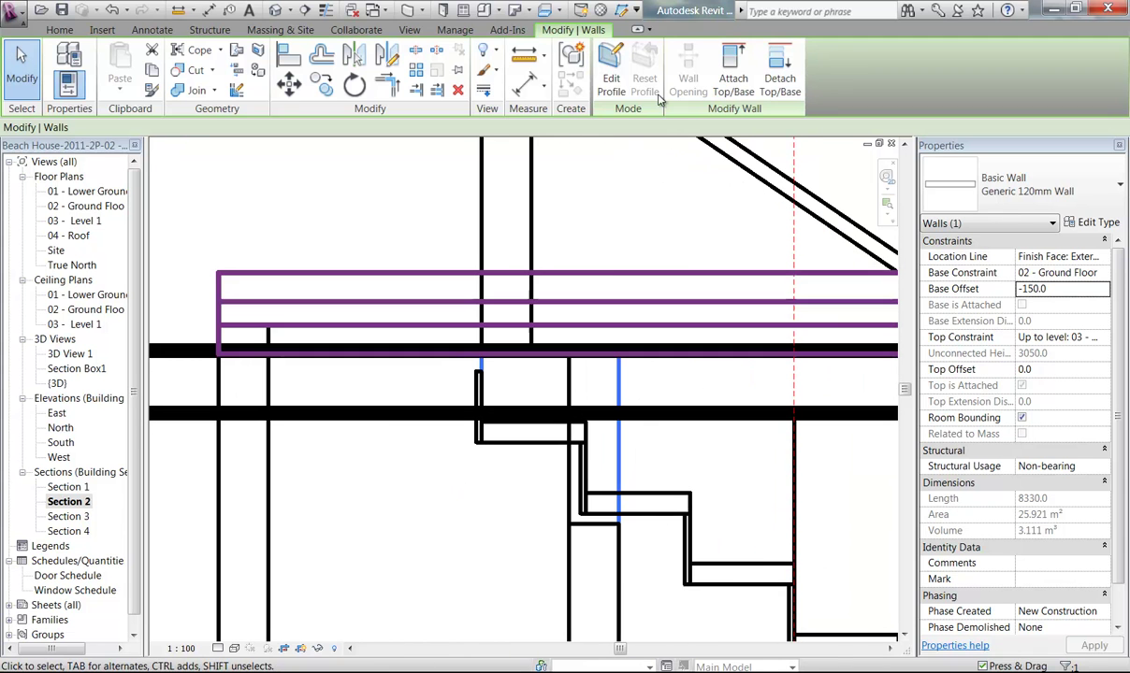
{"action": "left_click", "coordinate": [608, 78]}
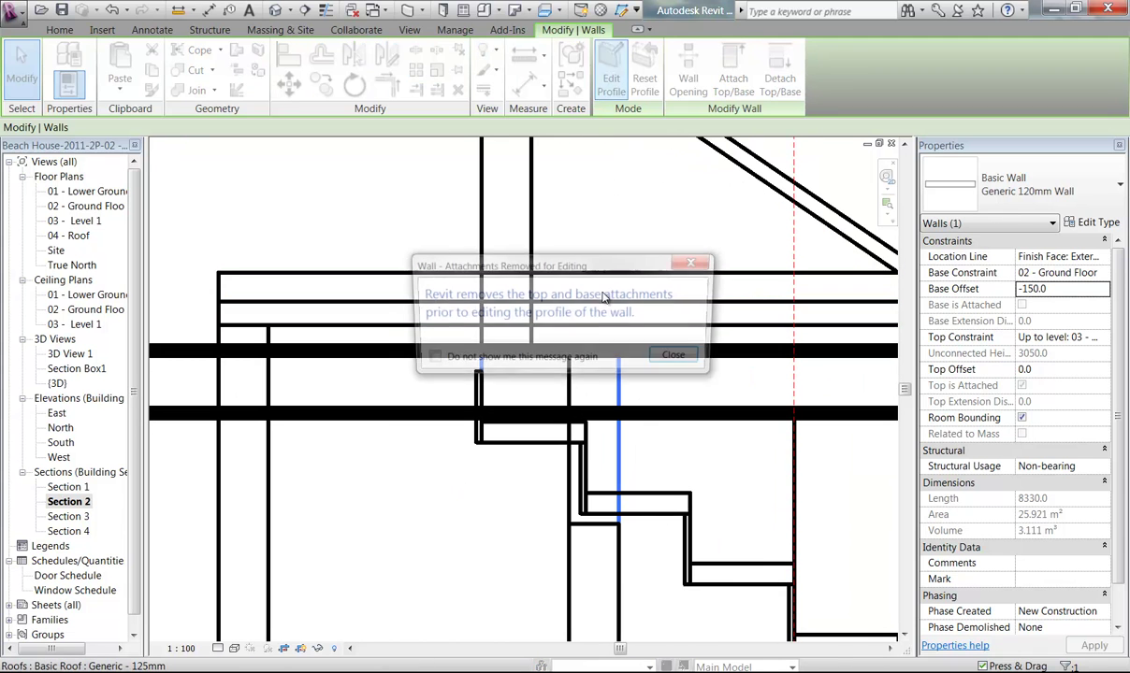
{"action": "left_click", "coordinate": [681, 359]}
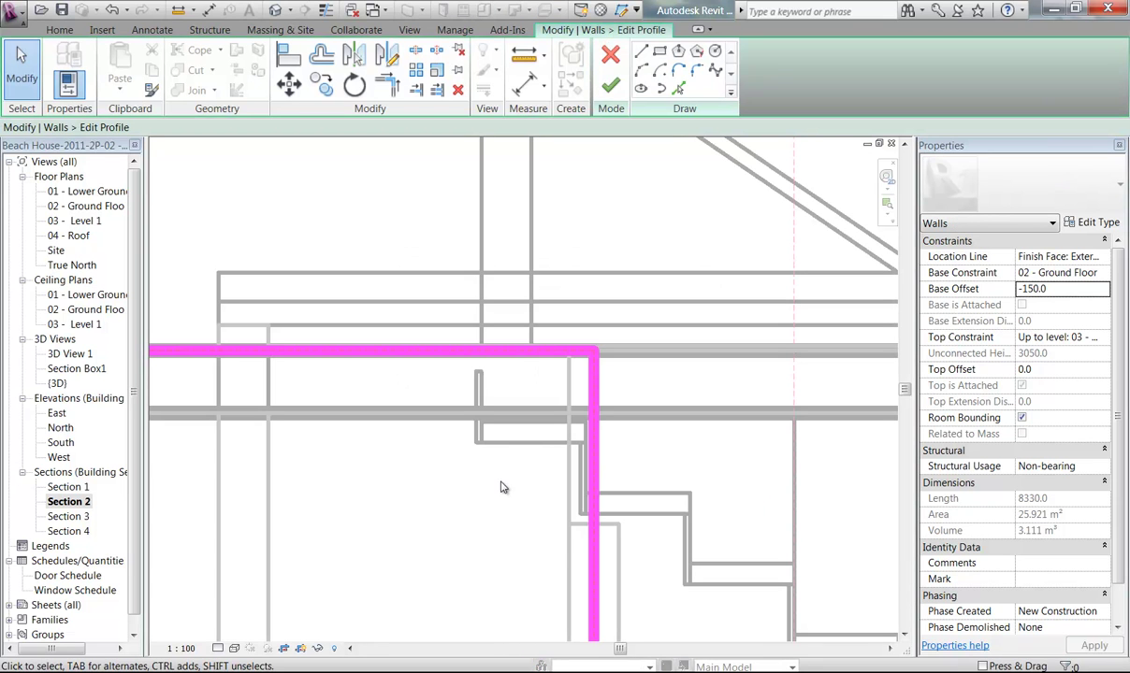
- Add profile lines by picking the underside and riser edges of the stair's top steps
{"action": "left_click", "coordinate": [680, 87]}
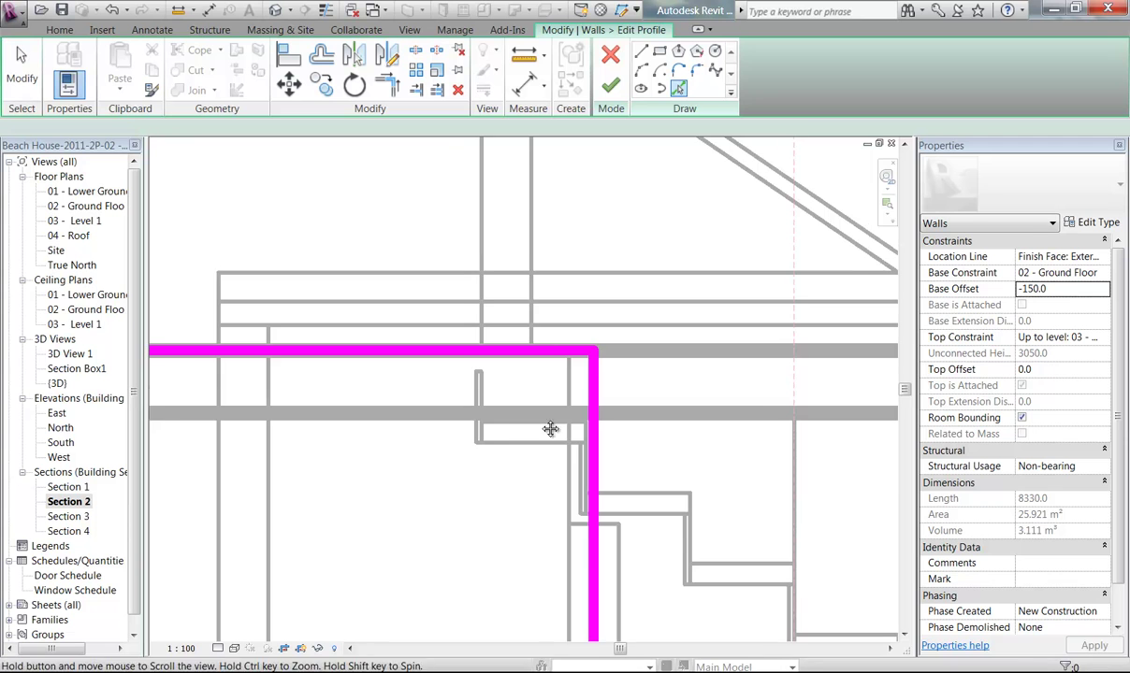
{"action": "scroll", "coordinate": [599, 486], "scroll_direction": "up", "scroll_amount": 3}
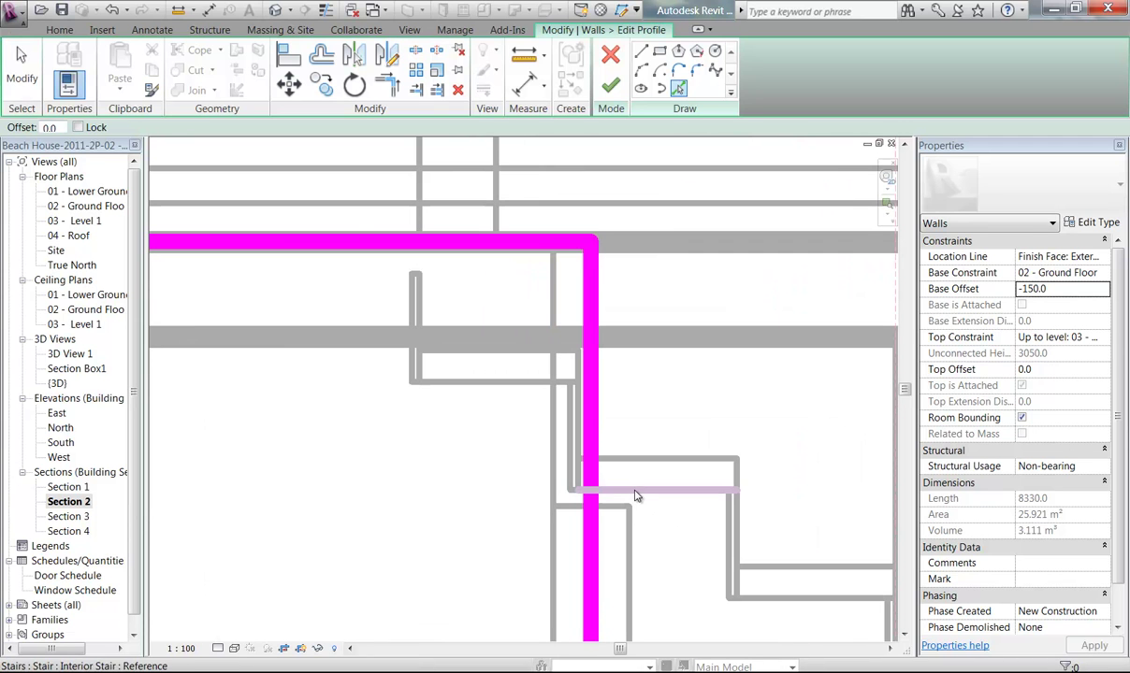
{"action": "left_click", "coordinate": [564, 471]}
{"action": "left_click", "coordinate": [438, 378]}
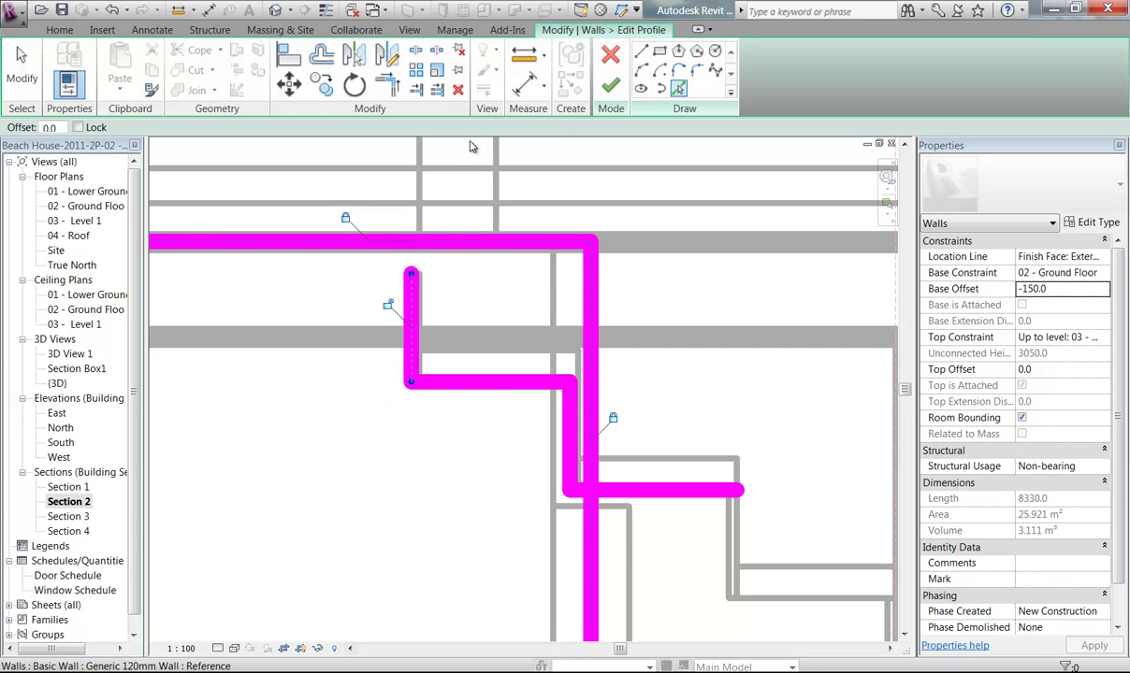
- Trim the wall's top and end lines to the stepped stair lines and finish the profile
{"action": "left_click", "coordinate": [386, 84]}
{"action": "left_click", "coordinate": [382, 244]}
{"action": "left_click", "coordinate": [413, 308]}
{"action": "left_click", "coordinate": [578, 490]}
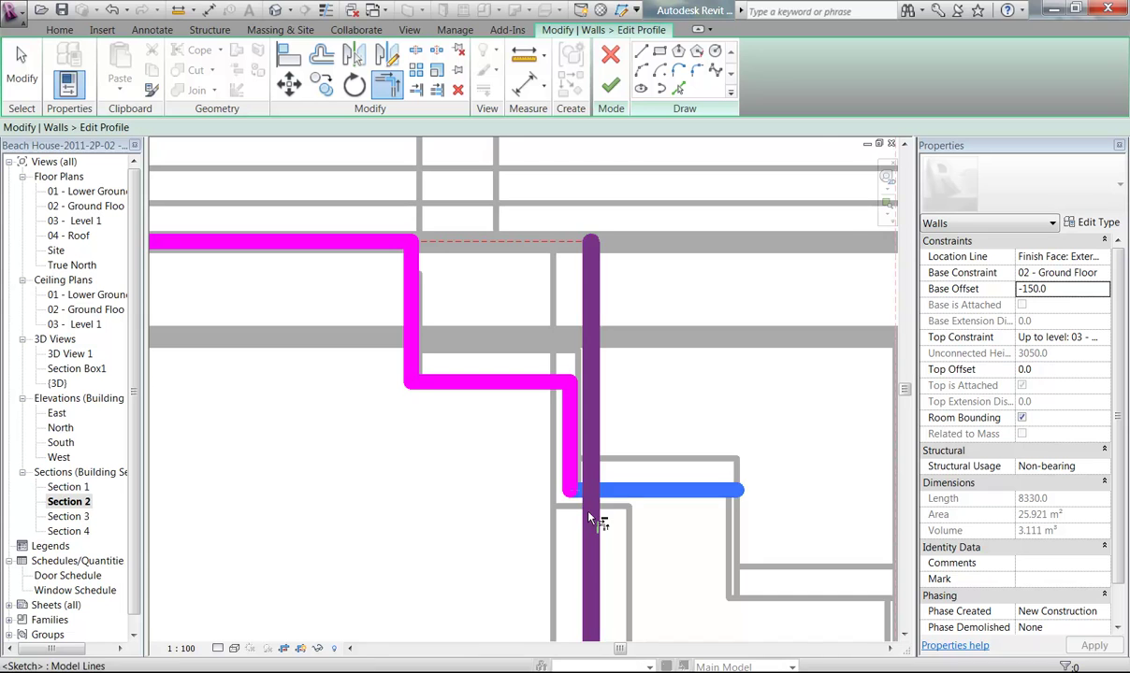
{"action": "left_click", "coordinate": [595, 522]}
{"action": "scroll", "coordinate": [470, 453], "scroll_direction": "down", "scroll_amount": 2}
{"action": "scroll", "coordinate": [470, 453], "scroll_direction": "down", "scroll_amount": 1}
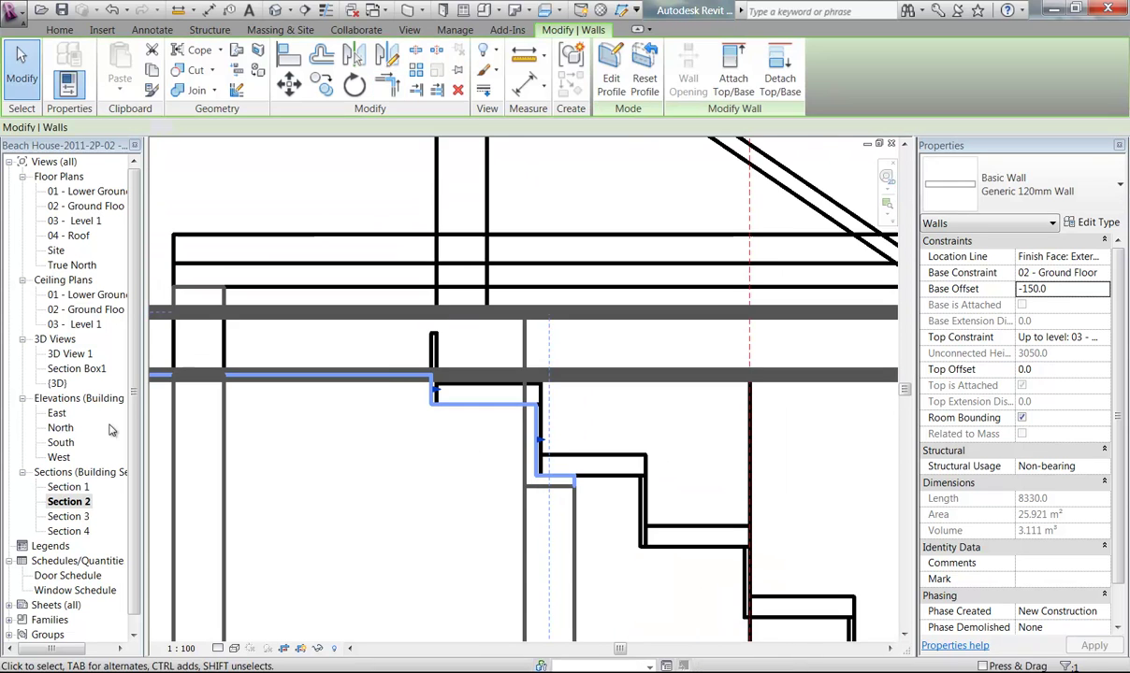
- Inspect the reshaped long wall and the remaining walls around the top of the stair in Section Box1
{"action": "double_click", "coordinate": [71, 370]}
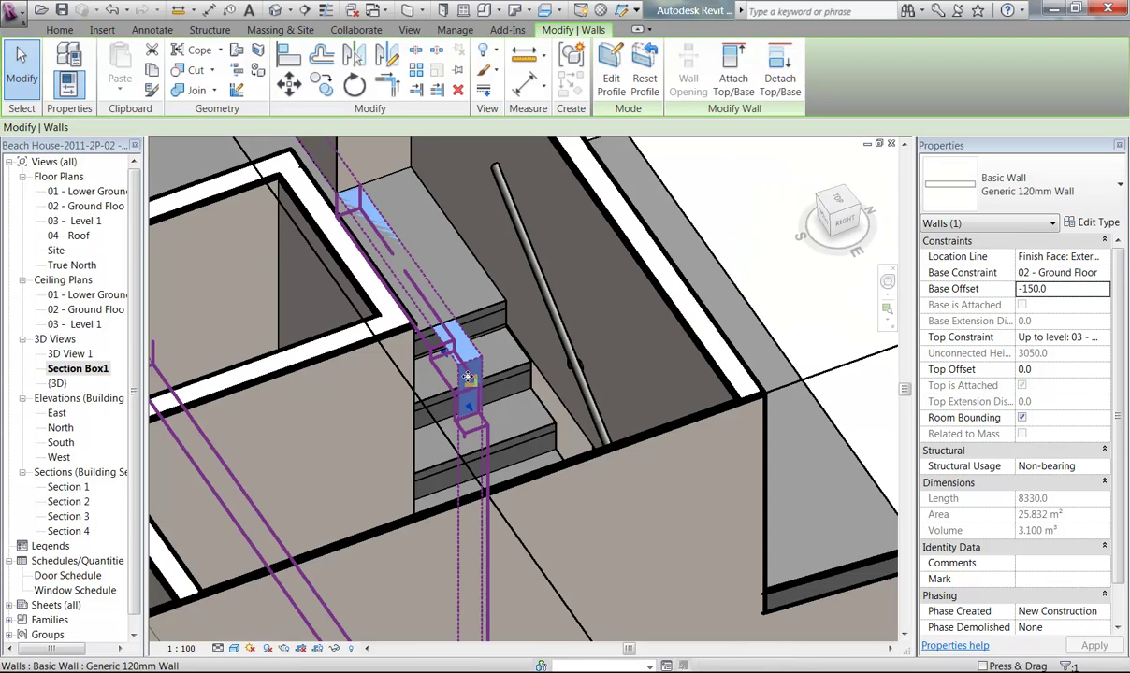
{"action": "left_click", "coordinate": [466, 283]}
{"action": "scroll", "coordinate": [466, 283], "scroll_direction": "down", "scroll_amount": 2}
{"action": "middle_click_drag", "start_coordinate": [434, 338], "coordinate": [245, 312], "text": "shift"}
{"action": "middle_click_drag", "start_coordinate": [246, 311], "coordinate": [660, 325]}
{"action": "mouse_move", "coordinate": [403, 370]}
{"action": "middle_mouse_down", "text": "shift"}
{"action": "mouse_move", "coordinate": [304, 357]}
{"action": "mouse_move", "coordinate": [456, 429]}
{"action": "mouse_move", "coordinate": [403, 394]}
{"action": "middle_mouse_up", "text": "shift"}
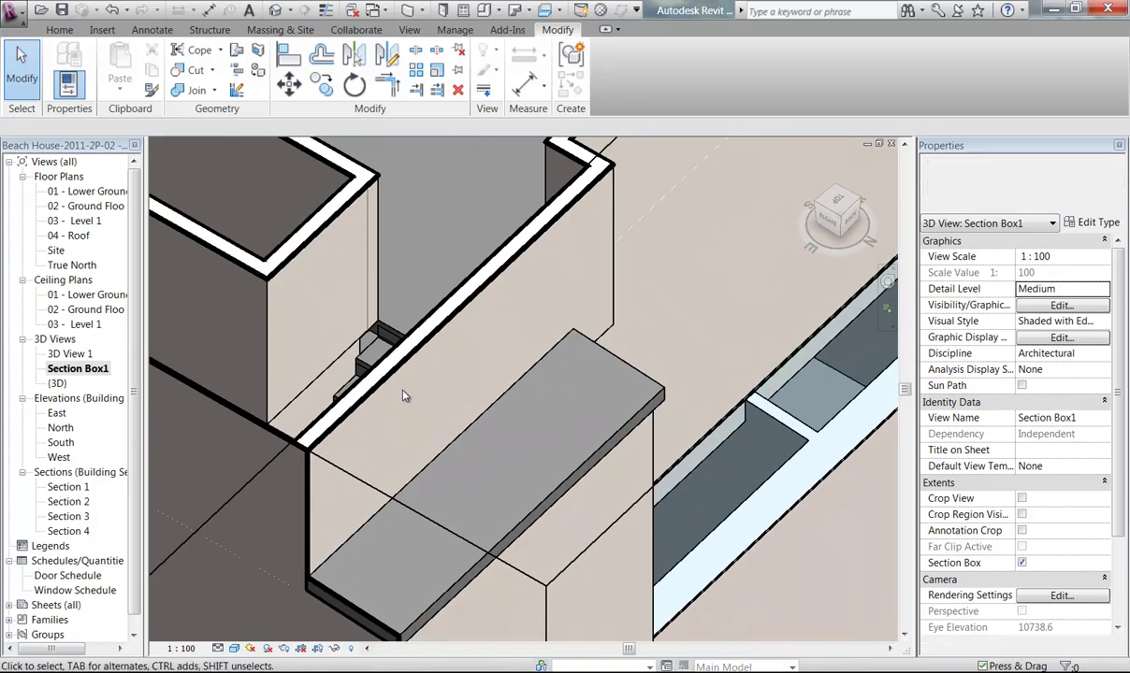
{"action": "scroll", "coordinate": [493, 330], "scroll_direction": "up", "scroll_amount": 4}
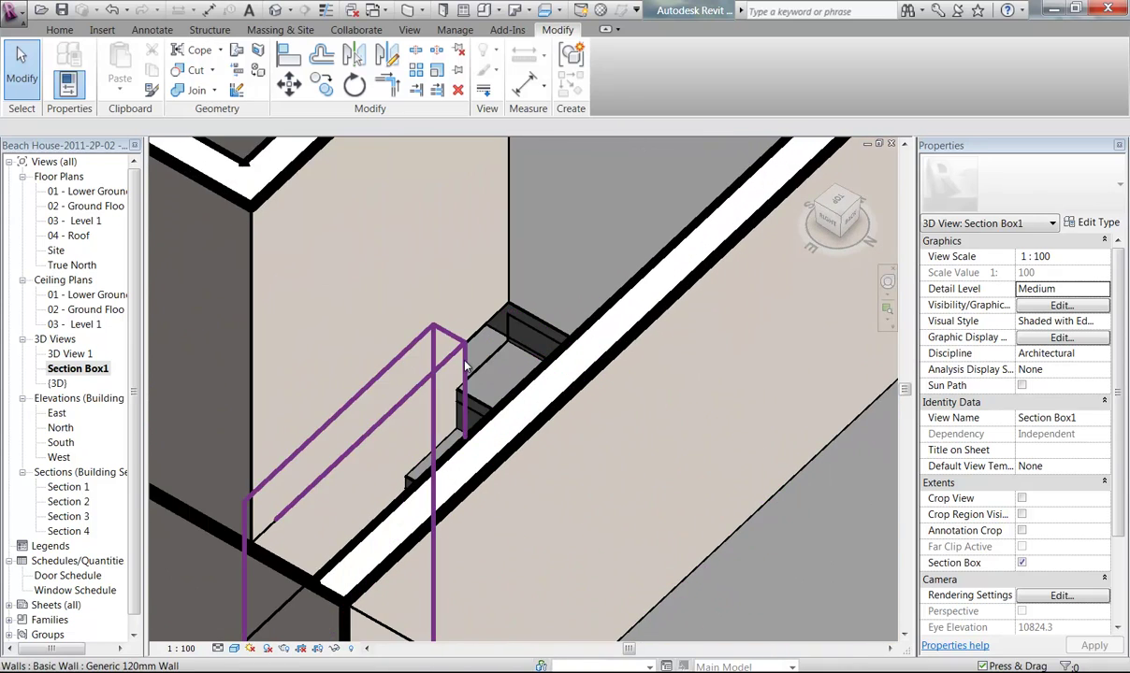
- Open the profile of the short Generic 120mm wall beside the top treads for editing and display it in Section 1
{"action": "left_click", "coordinate": [453, 386]}
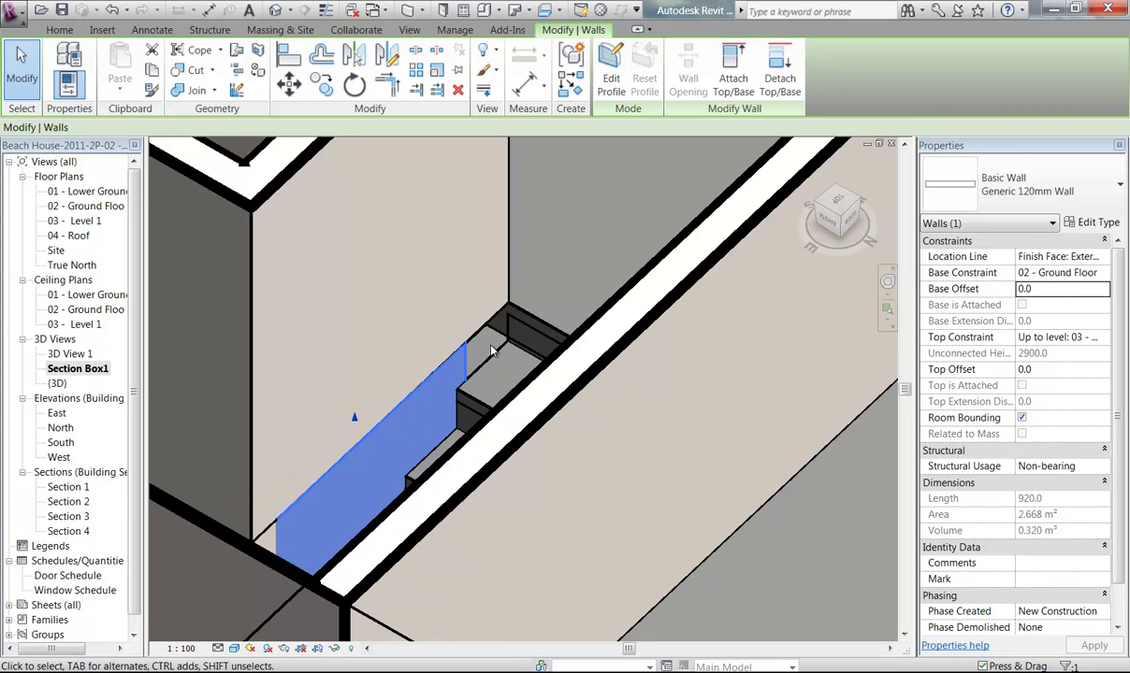
{"action": "scroll", "coordinate": [493, 351], "scroll_direction": "up", "scroll_amount": 3}
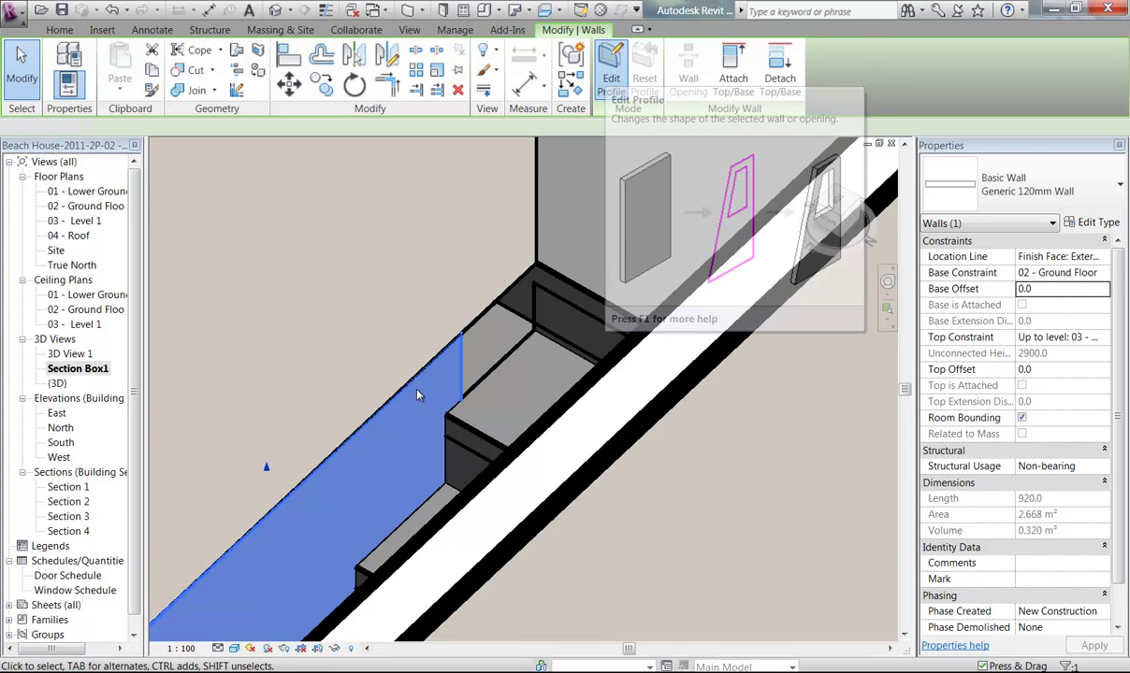
{"action": "left_click", "coordinate": [609, 79]}
{"action": "double_click", "coordinate": [65, 487]}
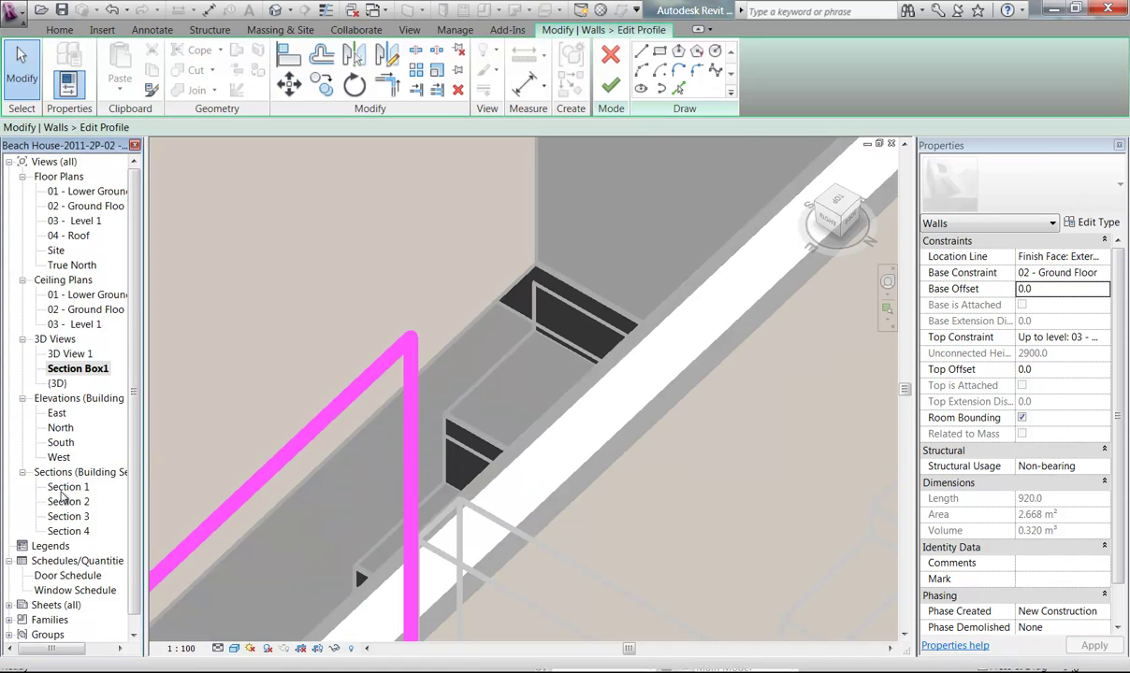
{"action": "scroll", "coordinate": [528, 335], "scroll_direction": "up", "scroll_amount": 6}
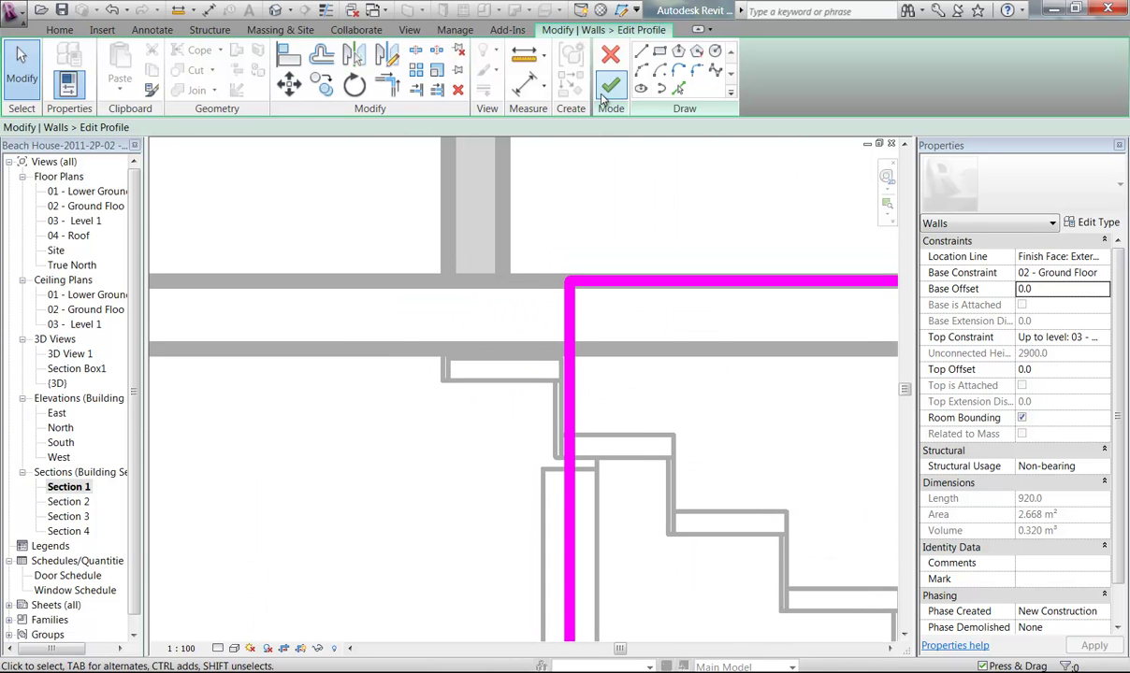
- Draw profile lines sloping from the second step's underside to the top step's lower corner, then vertically up to Level 1
{"action": "left_click", "coordinate": [641, 50]}
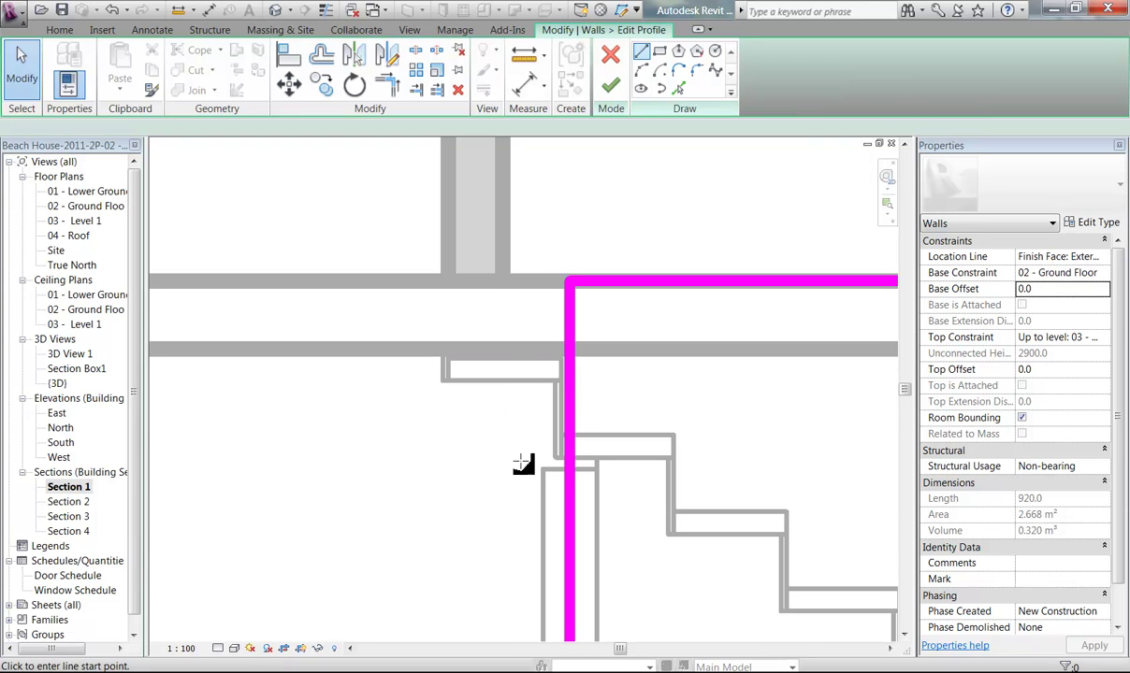
{"action": "left_click", "coordinate": [558, 462]}
{"action": "right_click", "coordinate": [477, 414]}
{"action": "left_click", "coordinate": [493, 429]}
{"action": "left_click", "coordinate": [558, 458]}
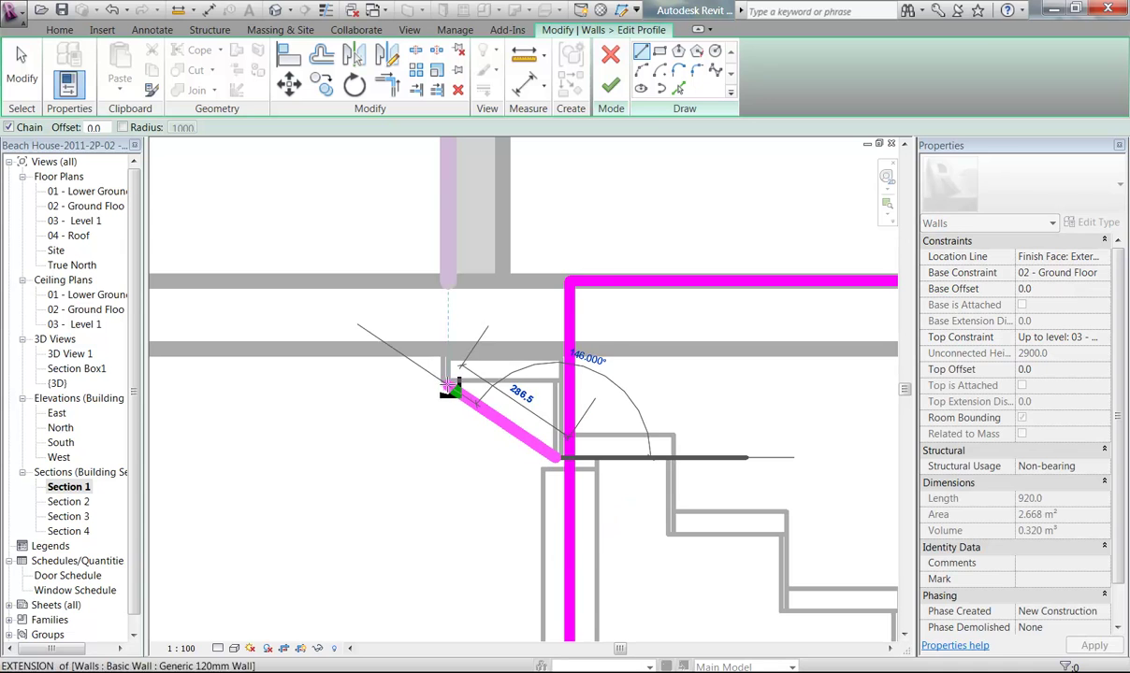
{"action": "left_click", "coordinate": [441, 379]}
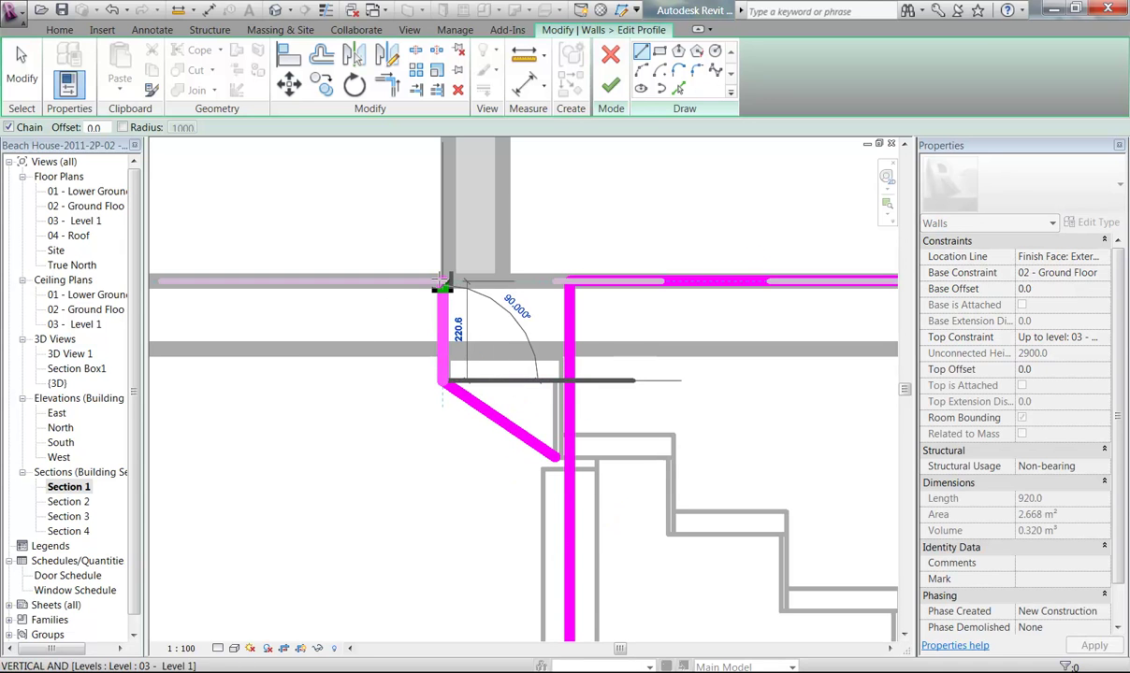
{"action": "left_click", "coordinate": [441, 281]}
{"action": "right_click", "coordinate": [363, 260]}
{"action": "left_click", "coordinate": [385, 266]}
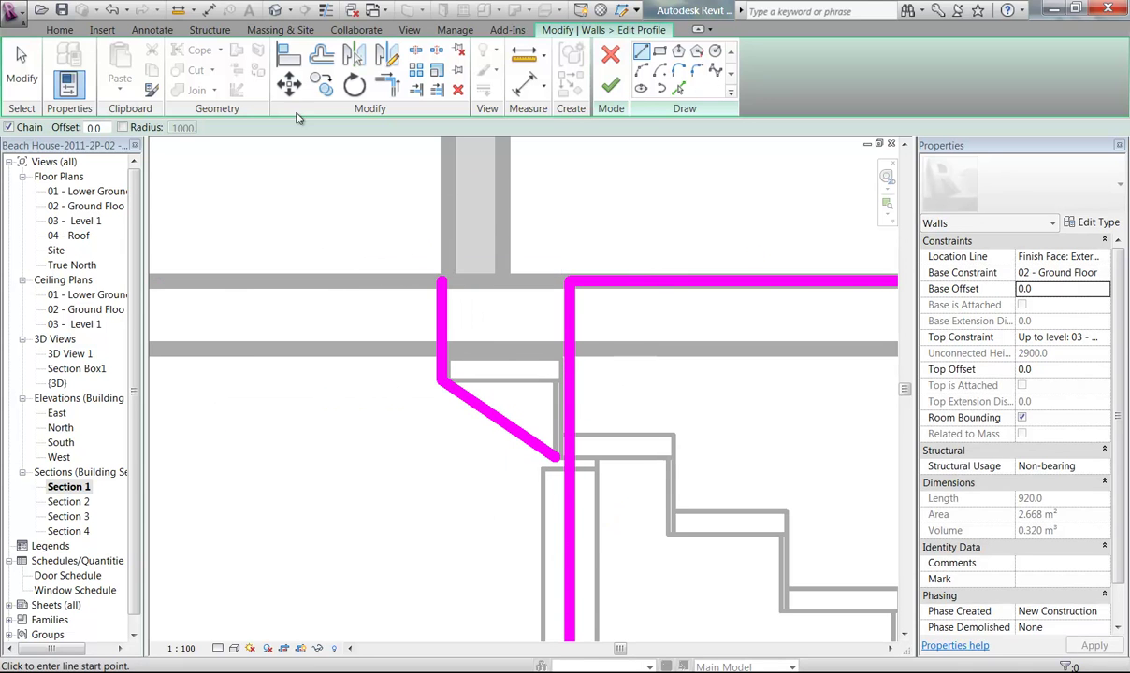
- Trim the wall's end and top lines to the new sloped and vertical lines, and finish the profile from Section Box1
{"action": "left_click", "coordinate": [545, 449]}
{"action": "left_click", "coordinate": [571, 598]}
{"action": "left_click", "coordinate": [449, 326]}
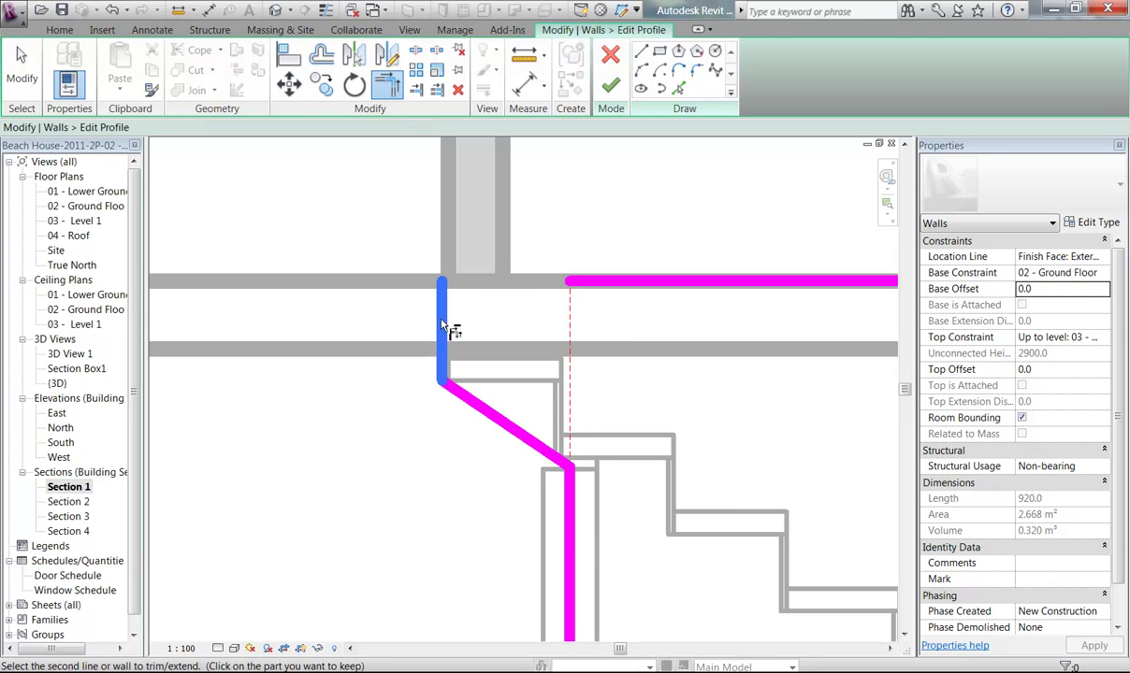
{"action": "left_click", "coordinate": [470, 286]}
{"action": "scroll", "coordinate": [337, 308], "scroll_direction": "down", "scroll_amount": 3}
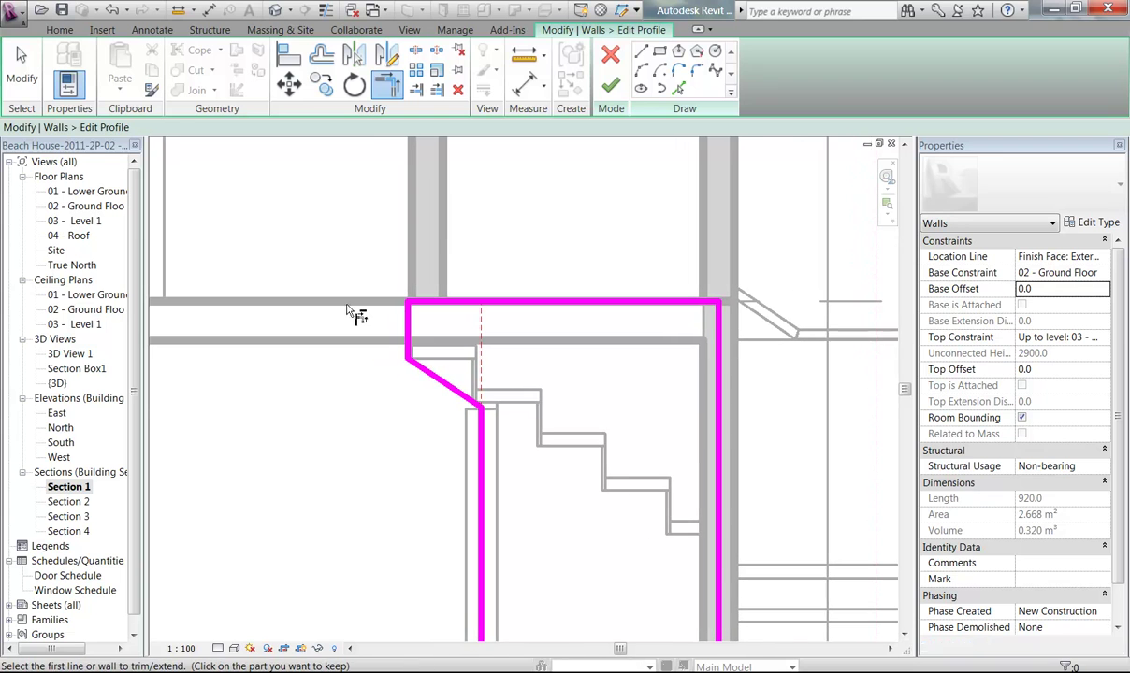
{"action": "double_click", "coordinate": [67, 368]}
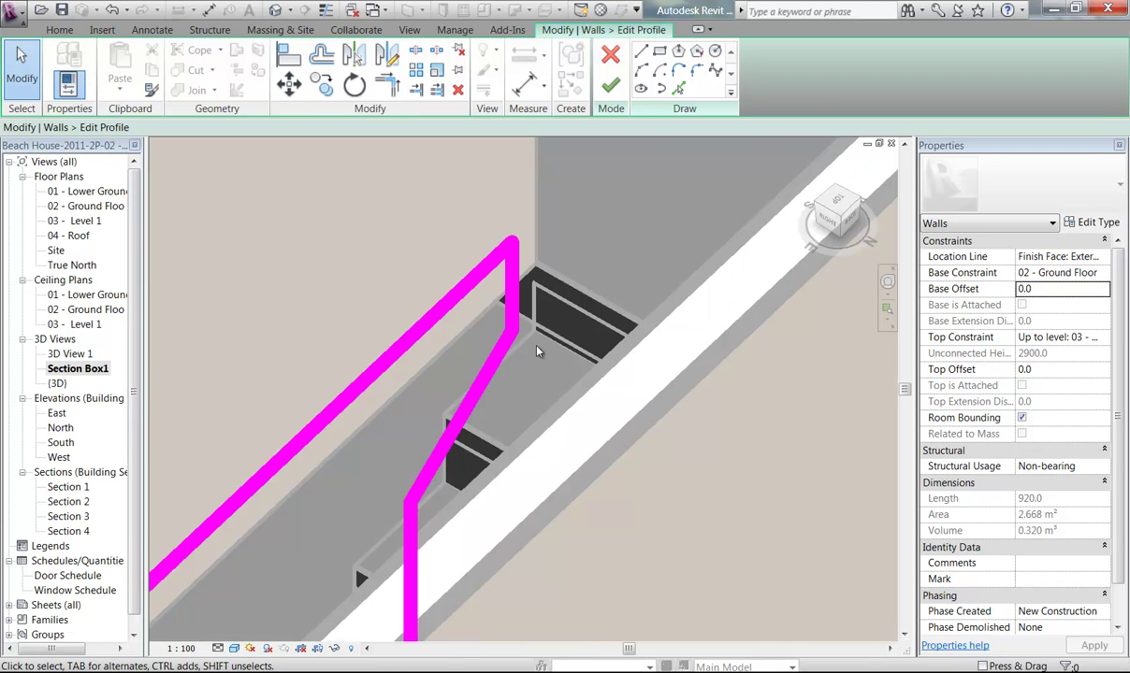
{"action": "left_click", "coordinate": [613, 86]}
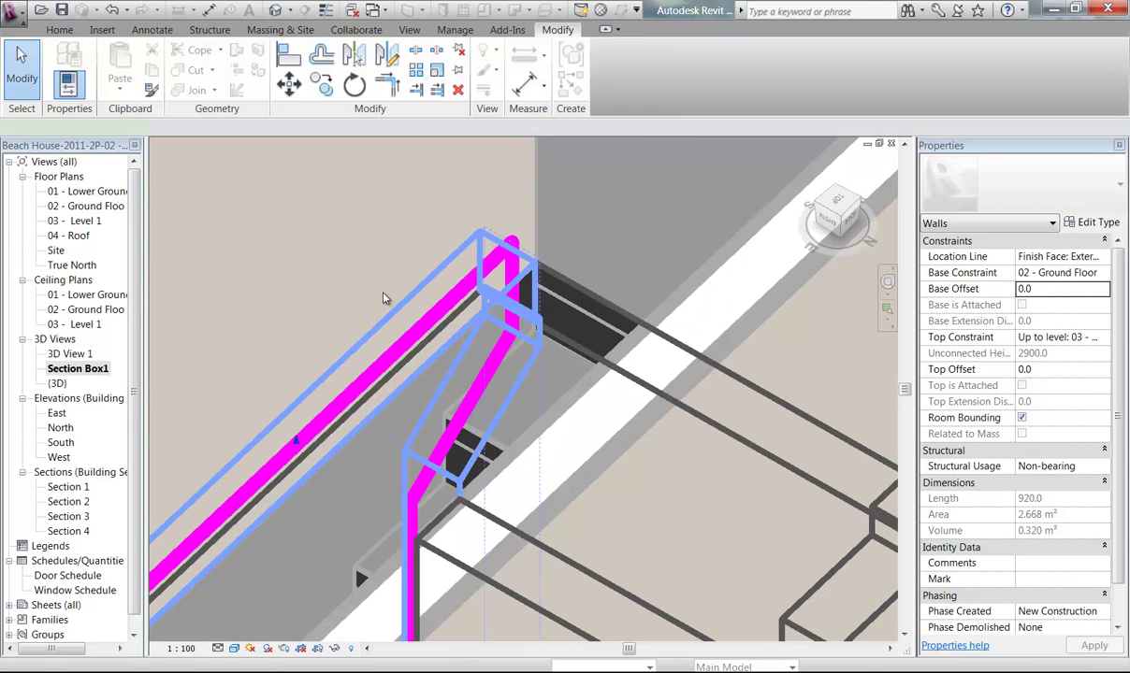
{"action": "key", "text": "Escape"}
- Examine the reshaped wall, both stair flights and the surrounding Level 1 walls from several sides of the section box
{"action": "scroll", "coordinate": [654, 252], "scroll_direction": "down", "scroll_amount": 3}
{"action": "middle_click_drag", "start_coordinate": [654, 252], "coordinate": [428, 361], "text": "shift"}
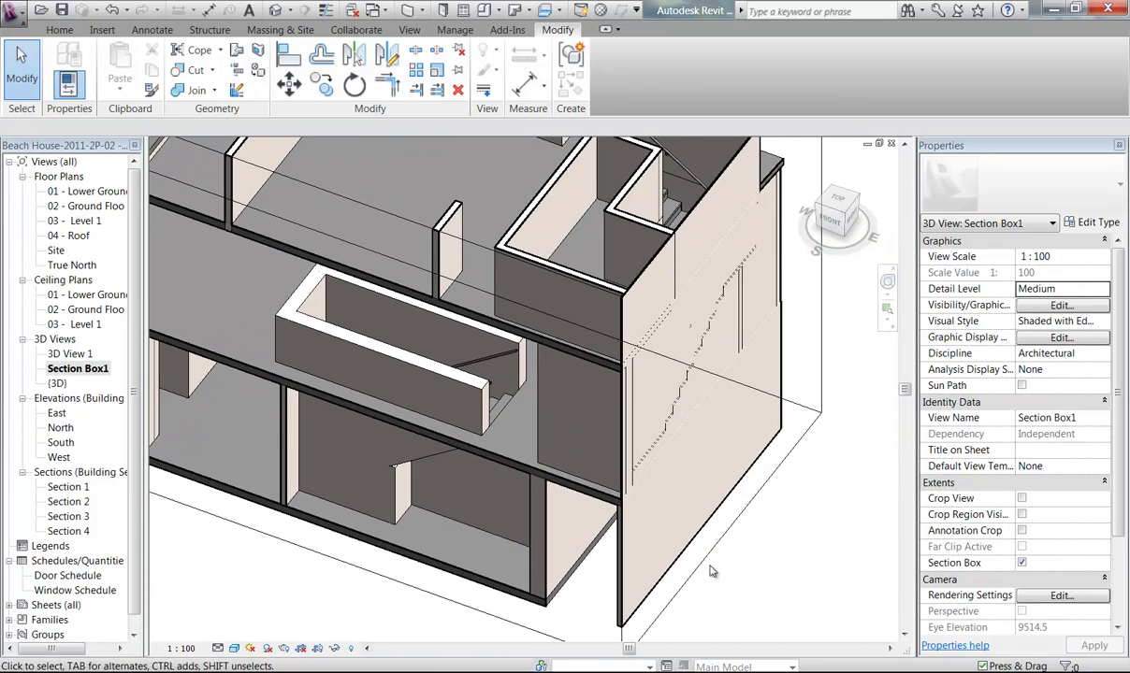
{"action": "left_click", "coordinate": [664, 540]}
{"action": "left_click_drag", "start_coordinate": [722, 359], "coordinate": [674, 354]}
{"action": "middle_click_drag", "start_coordinate": [673, 353], "coordinate": [479, 437], "text": "shift"}
{"action": "middle_click_drag", "start_coordinate": [285, 388], "coordinate": [440, 415]}
{"action": "key", "text": "Escape"}
{"action": "scroll", "coordinate": [438, 407], "scroll_direction": "up", "scroll_amount": 2}
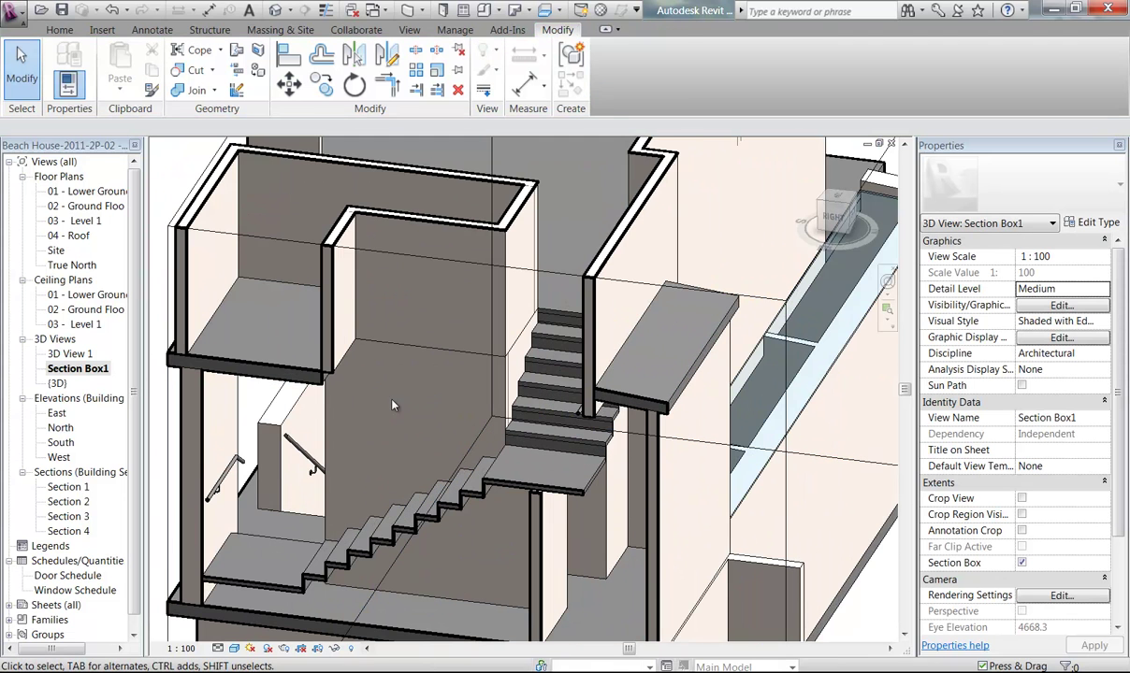
- Set the base offset of the short Level 1 wall at the edge of the floor slab to -150
{"action": "scroll", "coordinate": [287, 330], "scroll_direction": "up", "scroll_amount": 3}
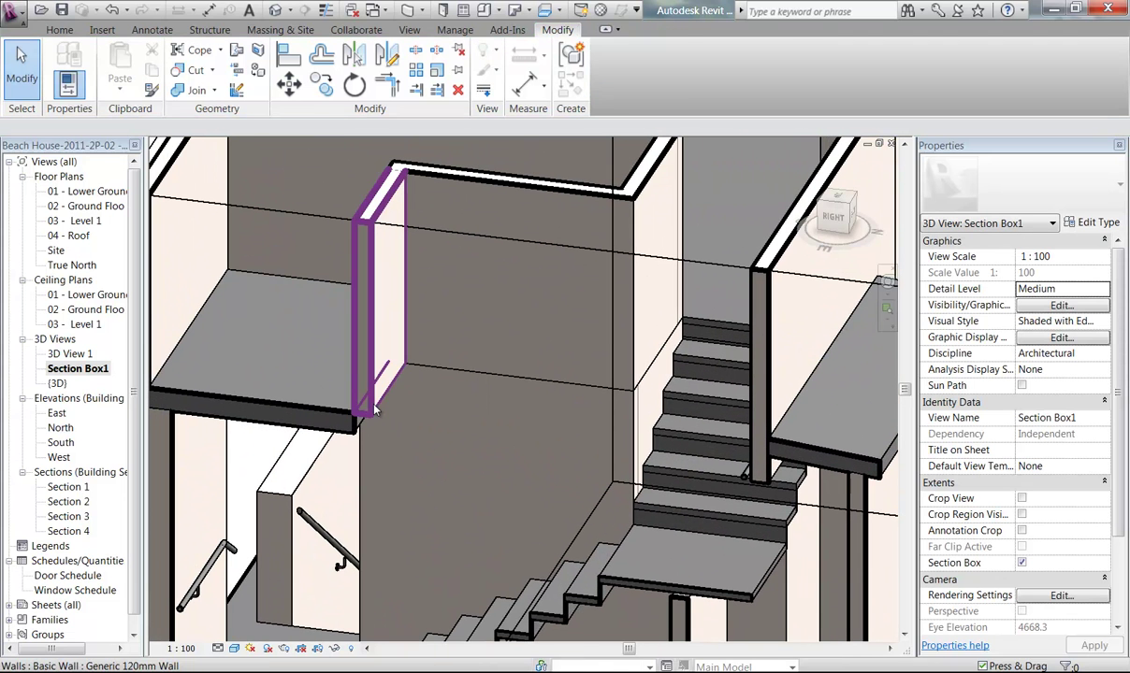
{"action": "left_click", "coordinate": [374, 398]}
{"action": "middle_click_drag", "start_coordinate": [422, 468], "coordinate": [466, 497]}
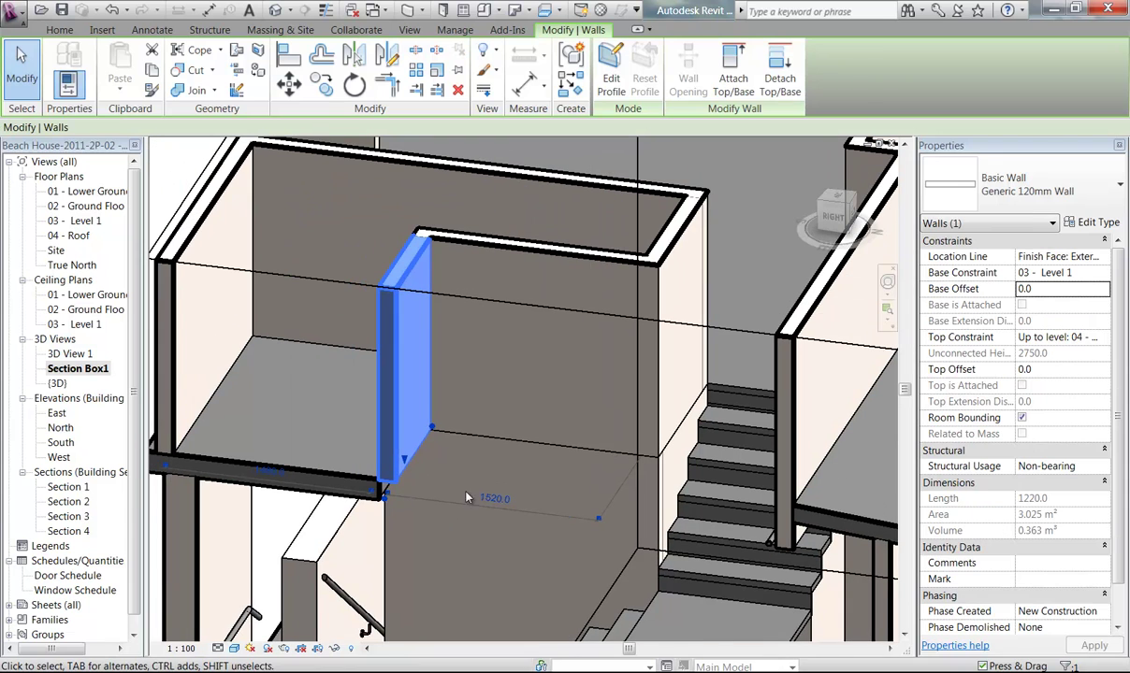
{"action": "left_click", "coordinate": [1057, 290]}
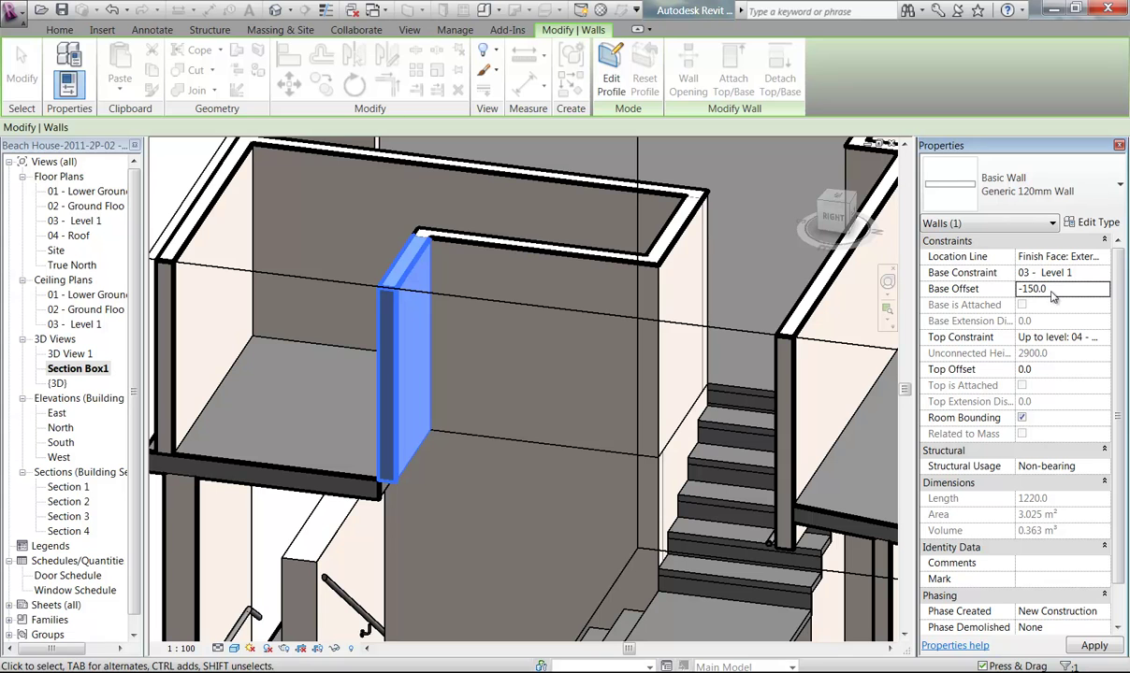
{"action": "left_click", "coordinate": [338, 446]}
- Join the Level 1 wall above the lower flight with the Generic 120mm wall directly beneath it
{"action": "scroll", "coordinate": [338, 446], "scroll_direction": "up", "scroll_amount": 3}
{"action": "scroll", "coordinate": [580, 496], "scroll_direction": "down", "scroll_amount": 1}
{"action": "scroll", "coordinate": [581, 495], "scroll_direction": "down", "scroll_amount": 1}
{"action": "middle_click_drag", "start_coordinate": [581, 495], "coordinate": [477, 508]}
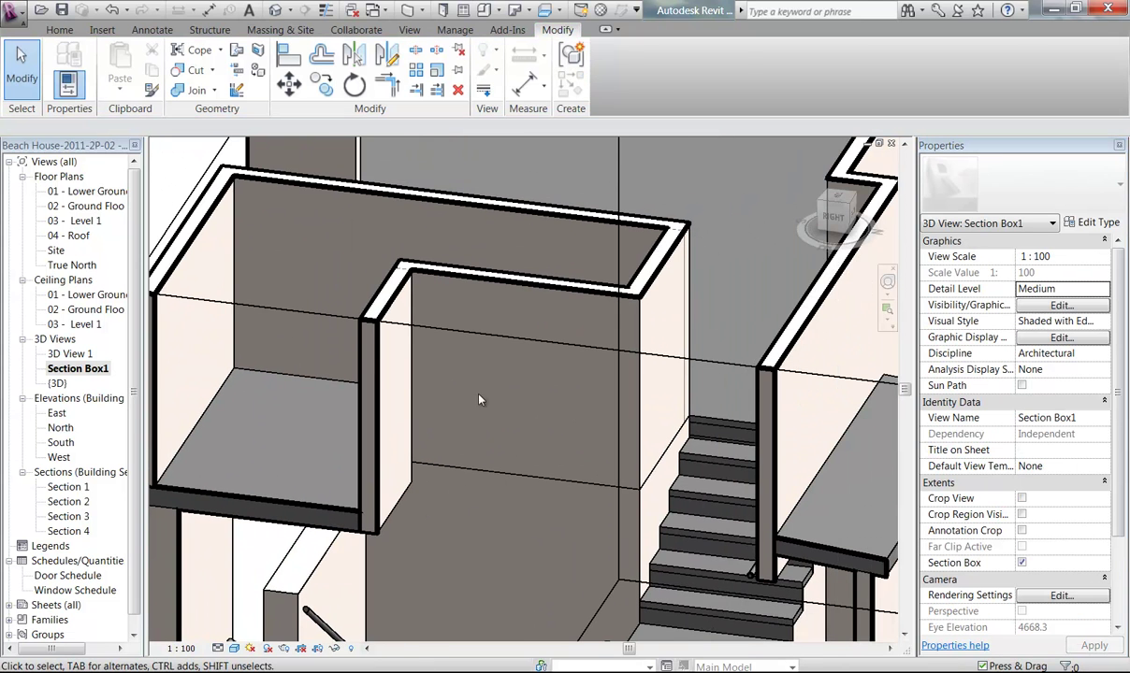
{"action": "left_click", "coordinate": [196, 90]}
{"action": "left_click", "coordinate": [466, 296]}
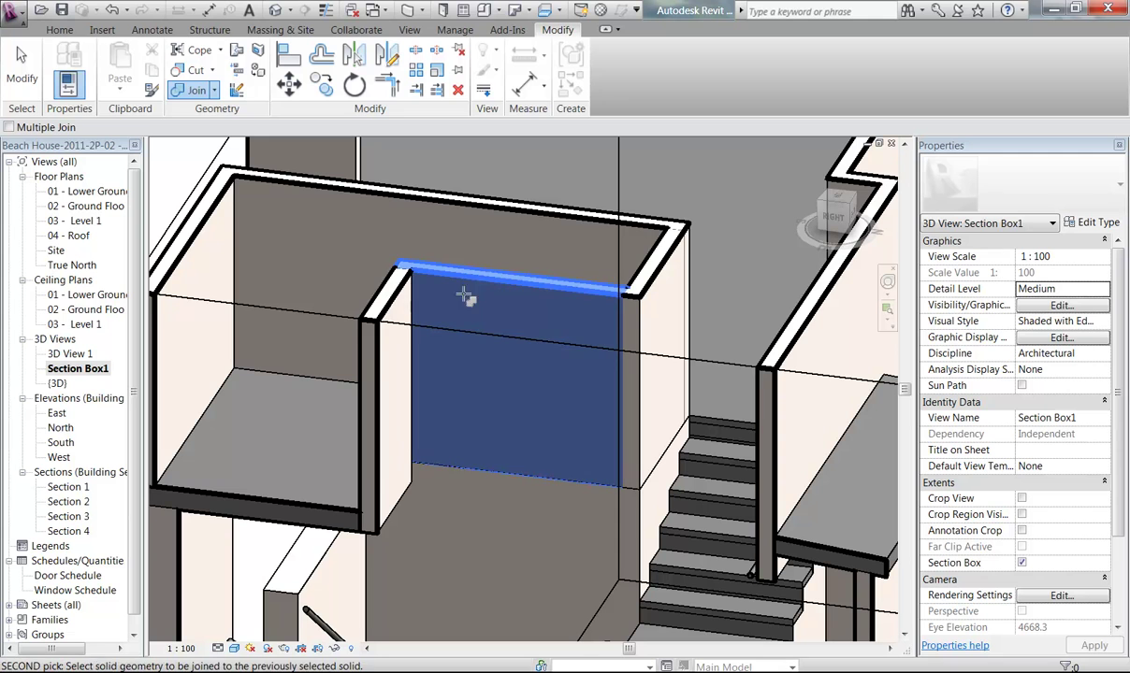
{"action": "left_click", "coordinate": [467, 467]}
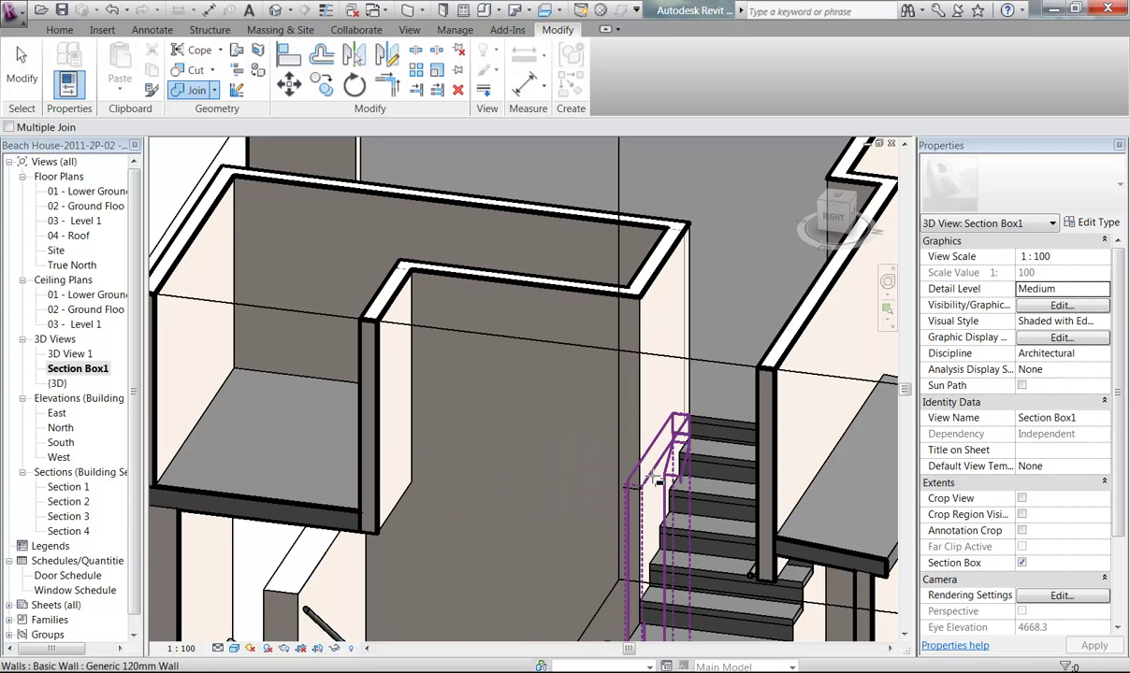
- Join the Level 1 end wall beside the upper treads with both the reshaped wall below it and the adjoining long lower wall
{"action": "left_click", "coordinate": [655, 479]}
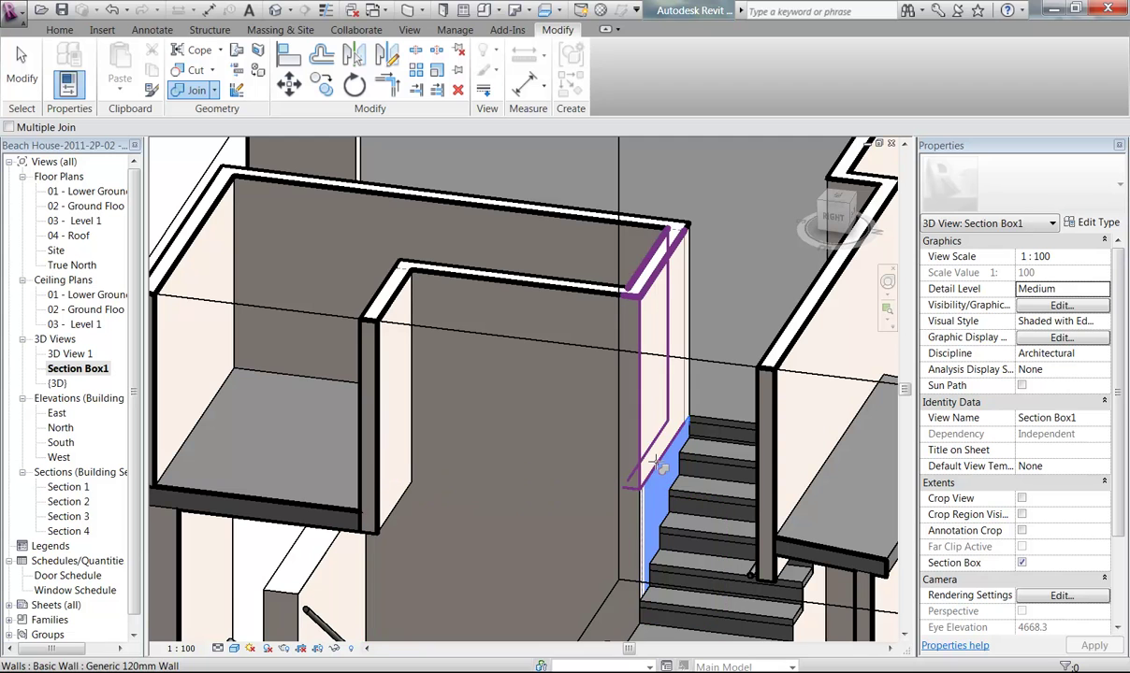
{"action": "left_click", "coordinate": [653, 456]}
{"action": "left_click", "coordinate": [634, 494]}
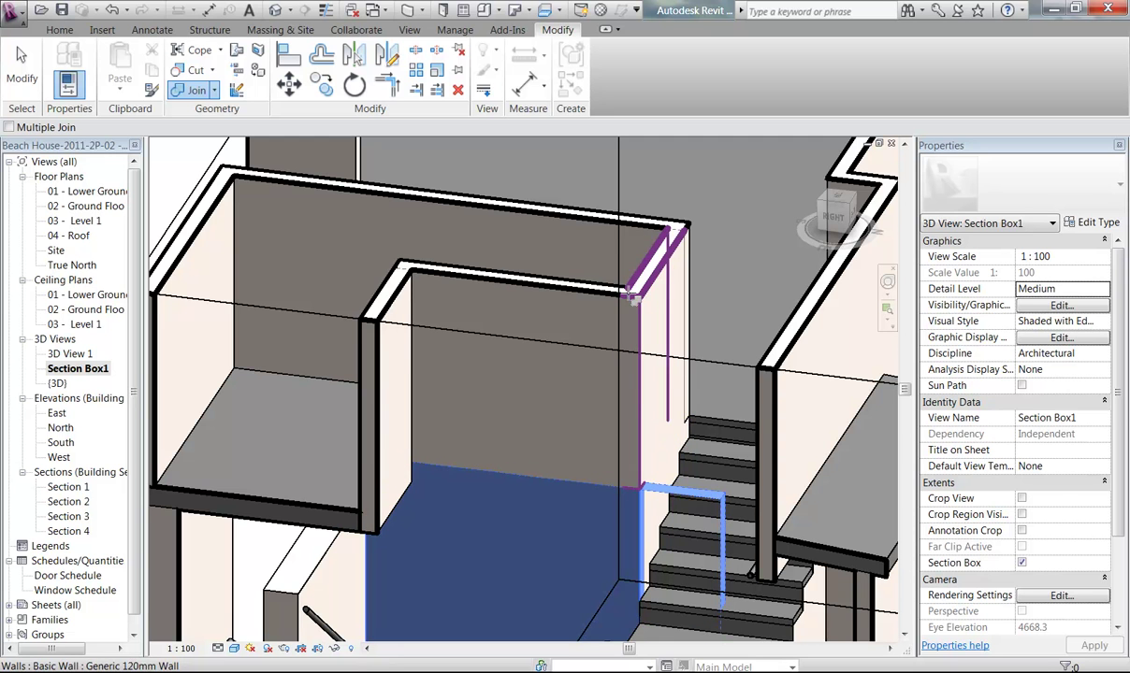
{"action": "left_click", "coordinate": [614, 418]}
- Join the reshaped wall alongside the top treads with the Level 1 wall at the far corner above it
{"action": "scroll", "coordinate": [636, 416], "scroll_direction": "up", "scroll_amount": 4}
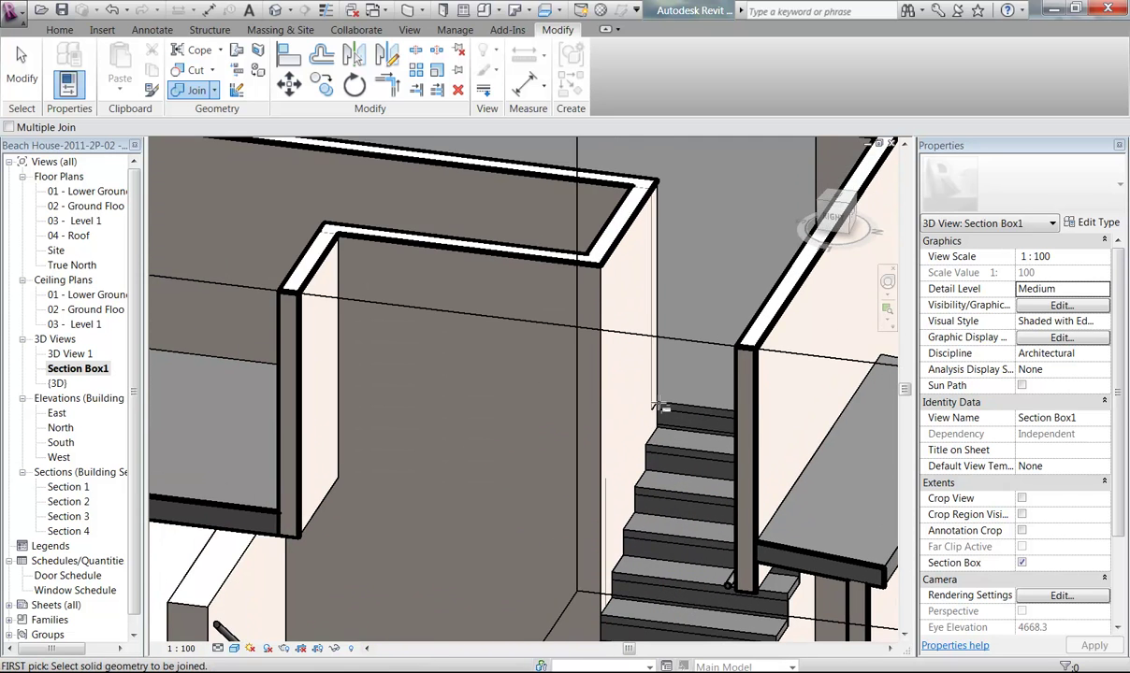
{"action": "left_click", "coordinate": [645, 413]}
{"action": "middle_click_drag", "start_coordinate": [635, 356], "coordinate": [605, 249], "text": "shift"}
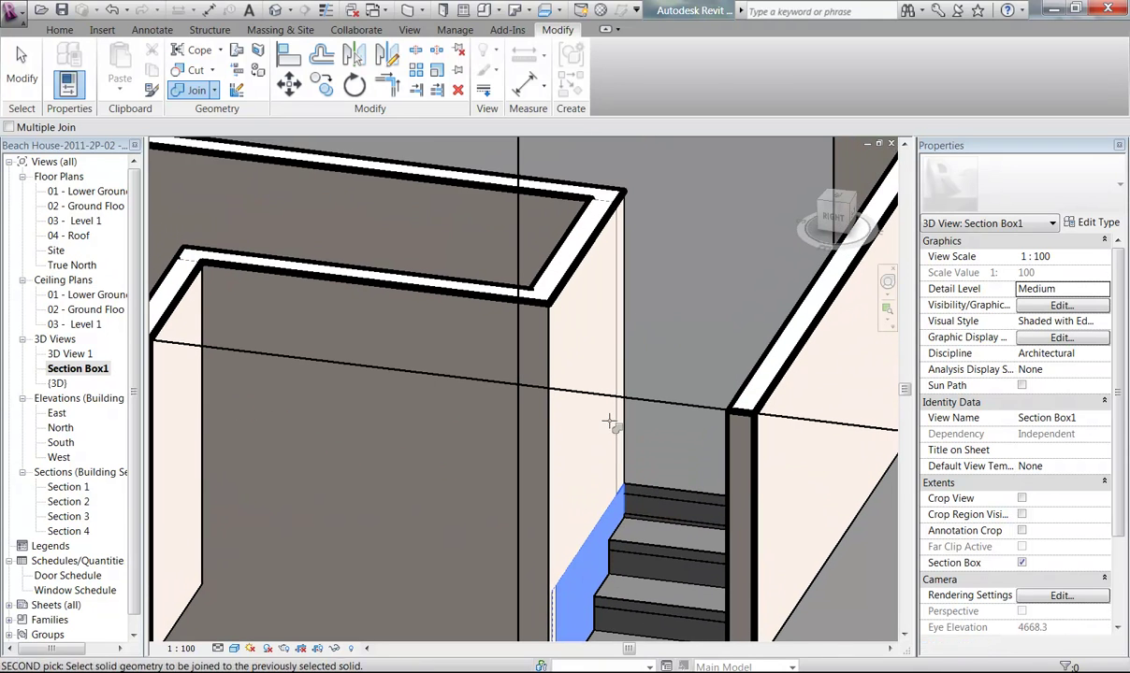
{"action": "left_click", "coordinate": [625, 232]}
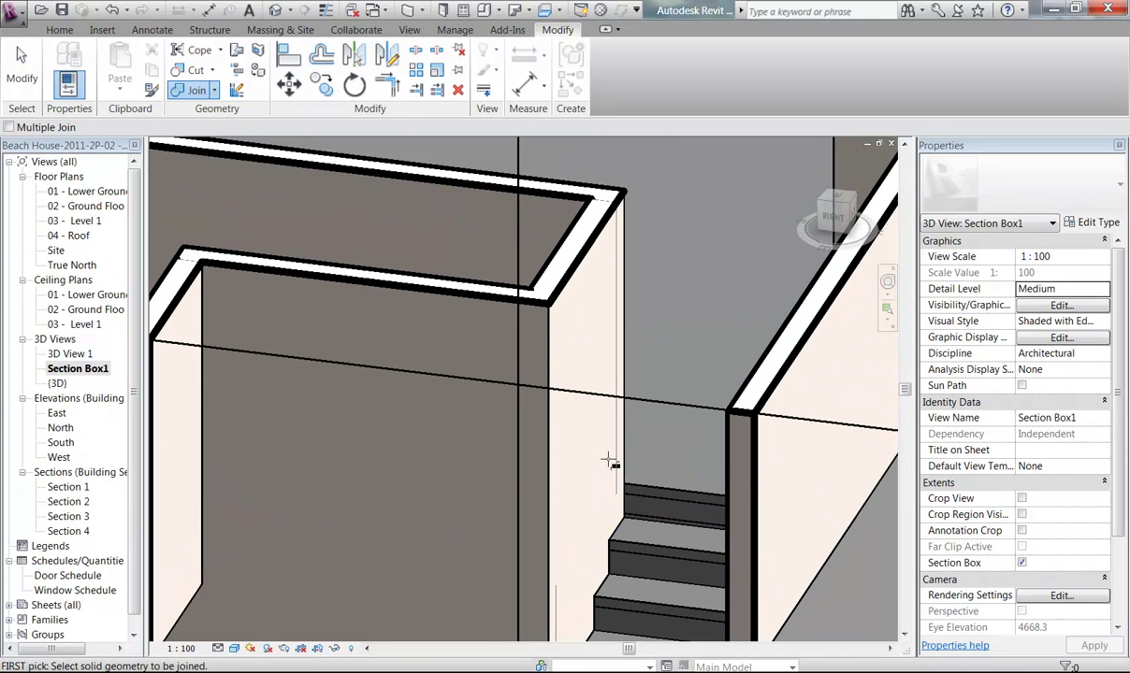
{"action": "middle_click_drag", "start_coordinate": [605, 457], "coordinate": [604, 419]}
{"action": "middle_click_drag", "start_coordinate": [582, 464], "coordinate": [757, 350], "text": "shift"}
{"action": "scroll", "coordinate": [757, 349], "scroll_direction": "down", "scroll_amount": 2}
{"action": "right_click", "coordinate": [561, 372]}
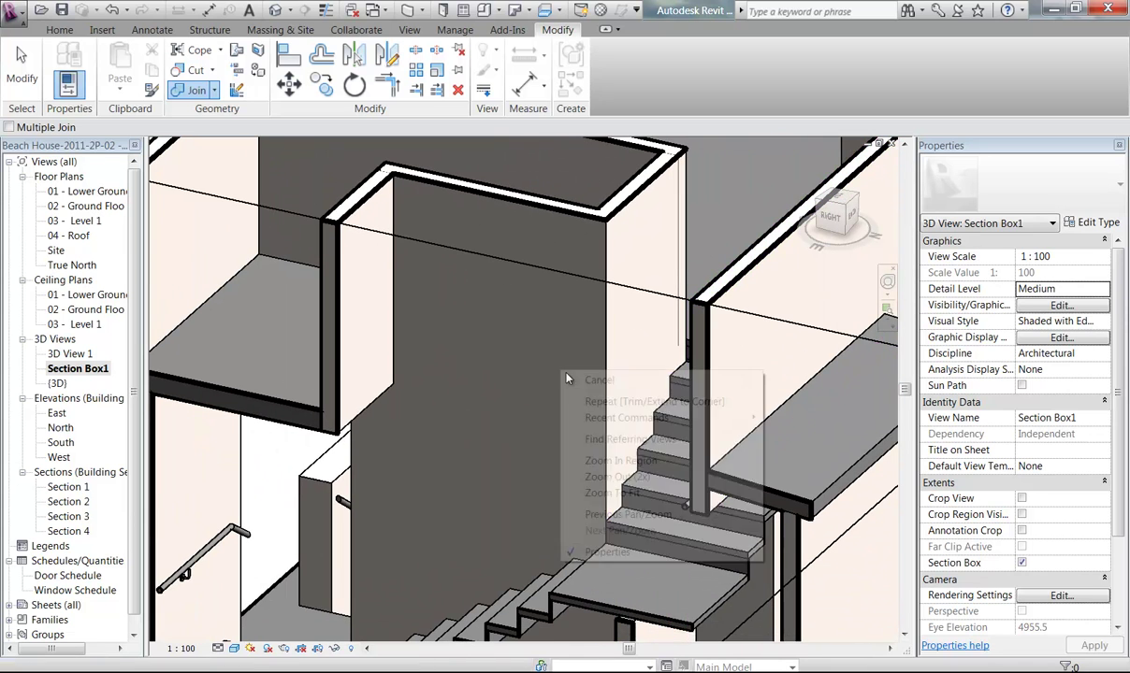
{"action": "left_click", "coordinate": [584, 385]}
{"action": "right_click", "coordinate": [580, 380]}
{"action": "left_click", "coordinate": [605, 393]}
- Examine the stair flights, the landing and the handrail's lower end on the wall above the landing in Section Box1
{"action": "scroll", "coordinate": [552, 390], "scroll_direction": "down", "scroll_amount": 2}
{"action": "middle_click_drag", "start_coordinate": [532, 423], "coordinate": [469, 387]}
{"action": "scroll", "coordinate": [540, 383], "scroll_direction": "up", "scroll_amount": 1}
{"action": "scroll", "coordinate": [539, 383], "scroll_direction": "down", "scroll_amount": 1}
{"action": "middle_click_drag", "start_coordinate": [626, 390], "coordinate": [541, 406], "text": "shift"}
{"action": "scroll", "coordinate": [541, 410], "scroll_direction": "up", "scroll_amount": 2}
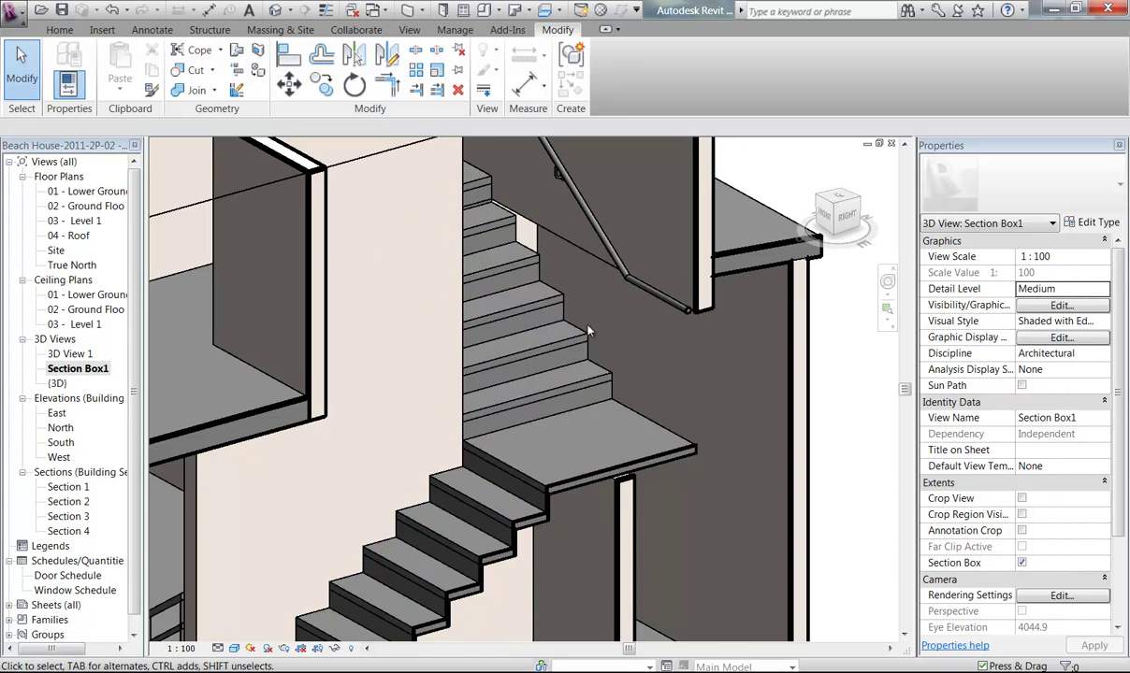
{"action": "middle_click_drag", "start_coordinate": [581, 266], "coordinate": [583, 284]}
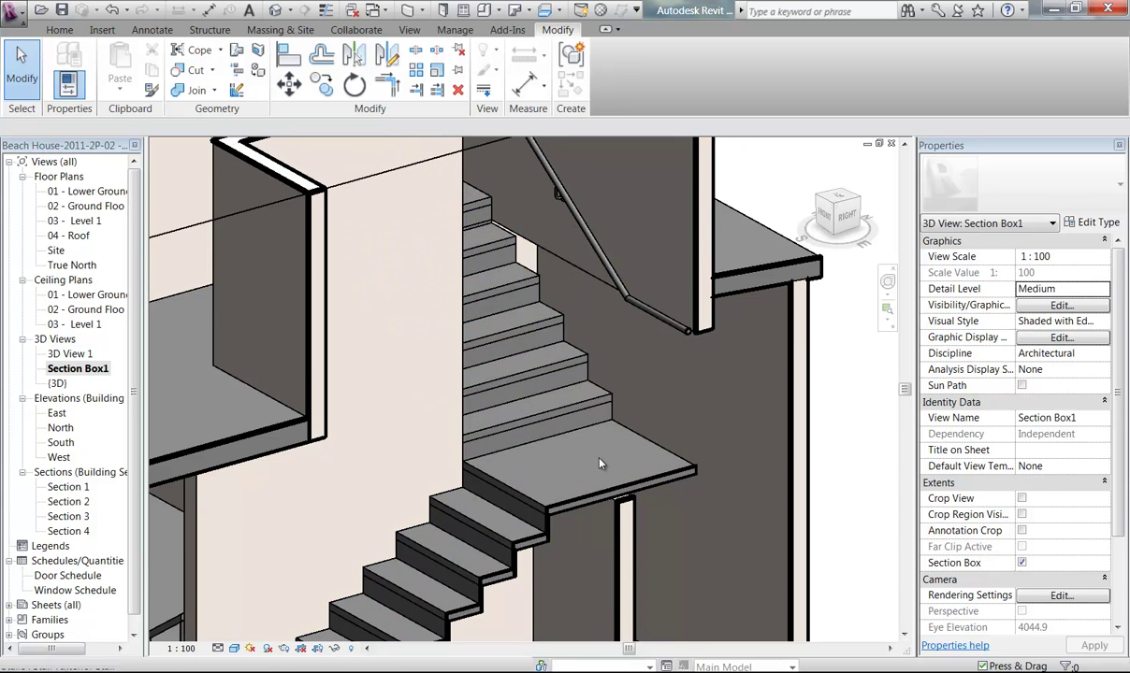
{"action": "left_click", "coordinate": [697, 332]}
{"action": "key", "text": "Escape"}
{"action": "scroll", "coordinate": [690, 433], "scroll_direction": "down", "scroll_amount": 3}
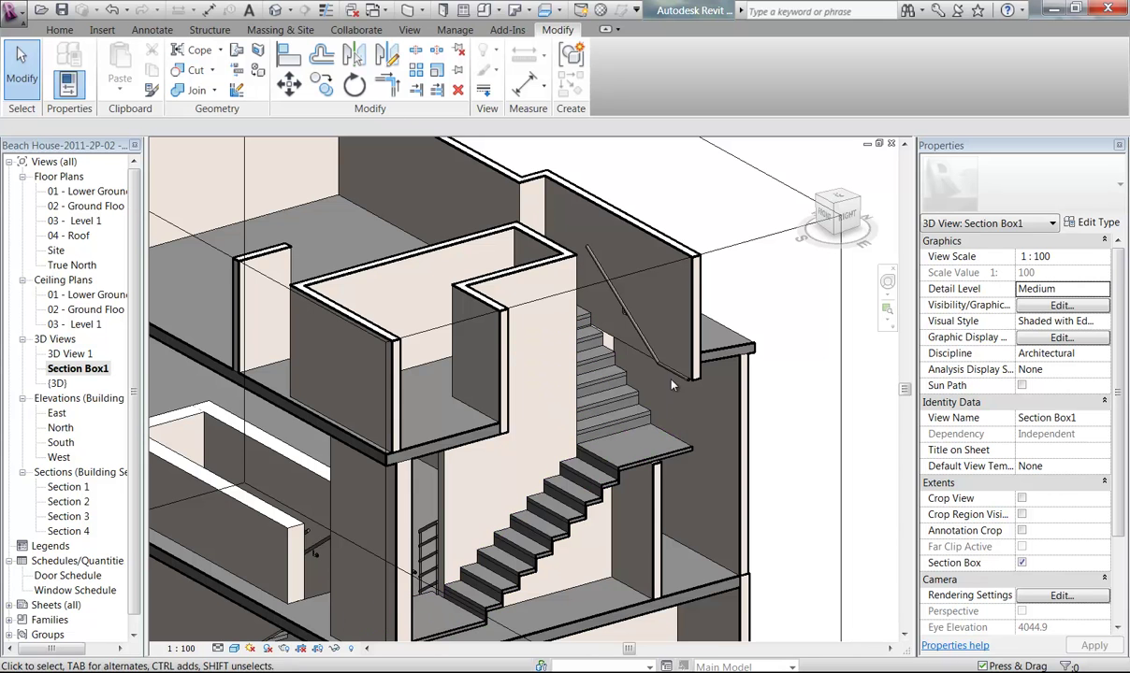
{"action": "scroll", "coordinate": [680, 416], "scroll_direction": "up", "scroll_amount": 2}
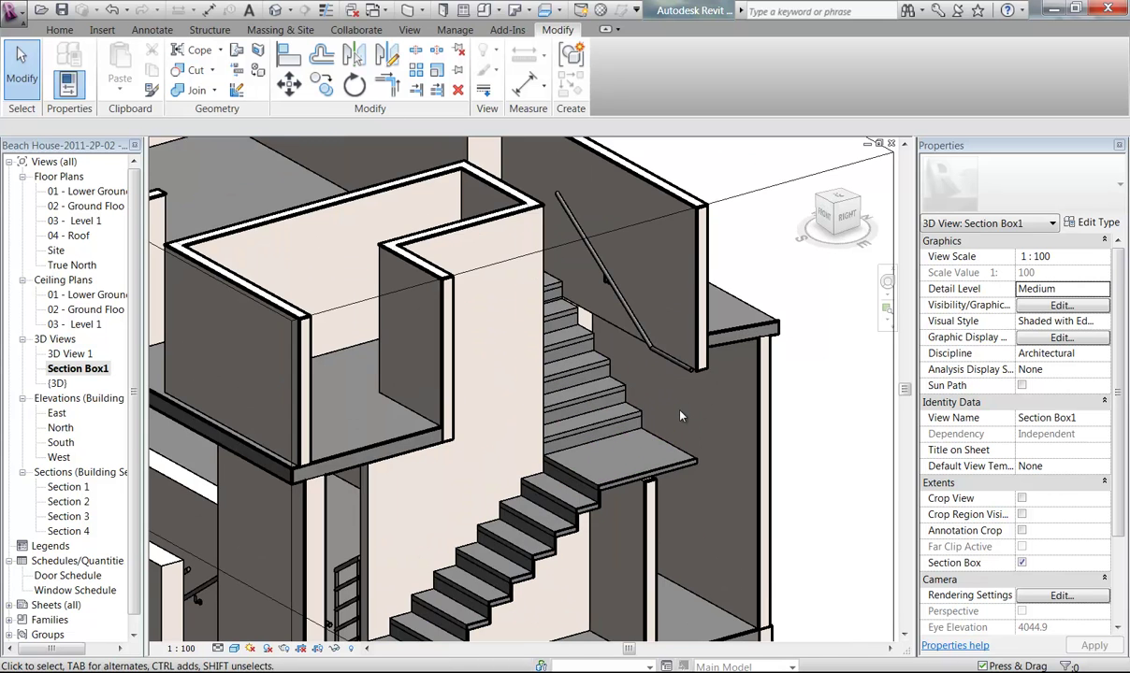